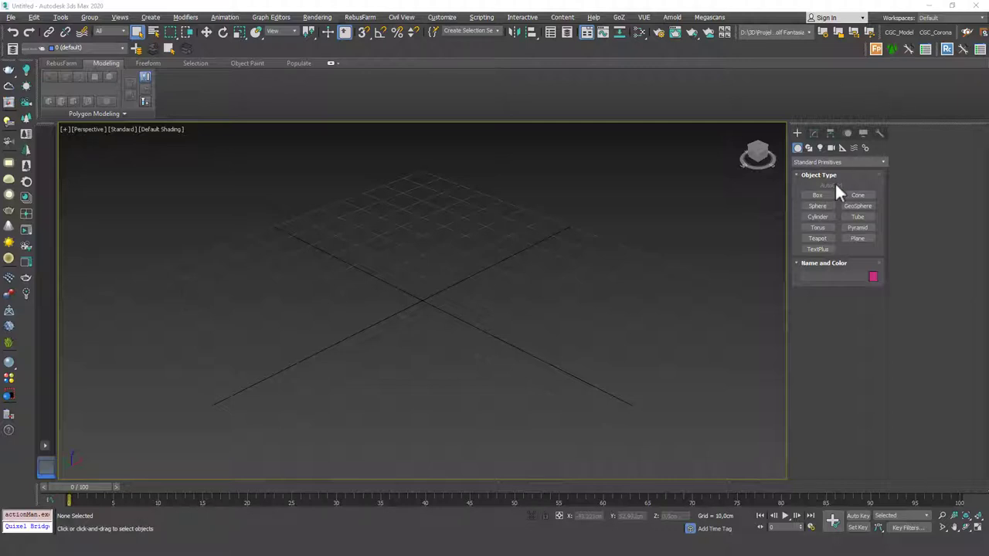
- Create a box about 54 × 62 × 41 cm and add an Edit Poly modifier to it
{"action": "left_click", "coordinate": [817, 194]}
{"action": "left_click_drag", "start_coordinate": [422, 247], "coordinate": [389, 344]}
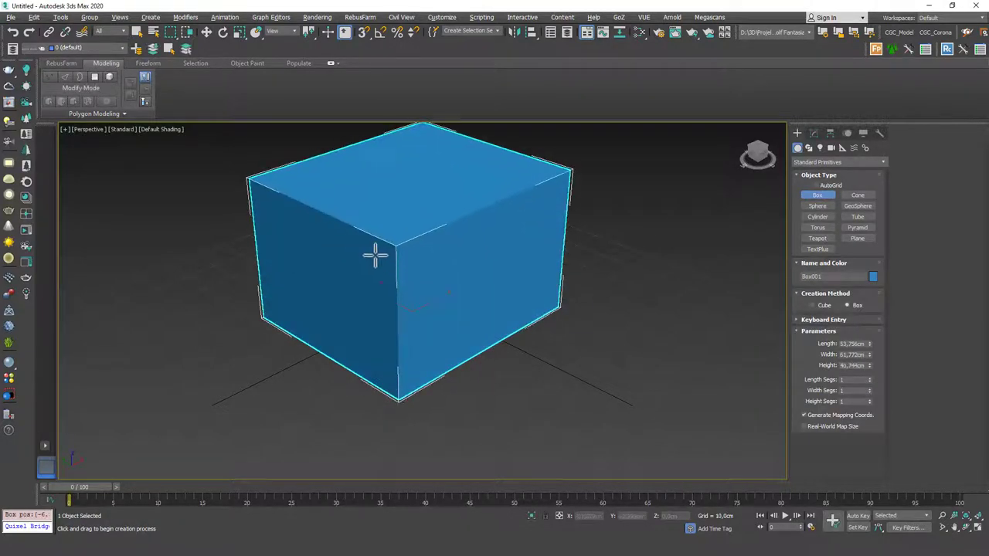
{"action": "left_click", "coordinate": [813, 133]}
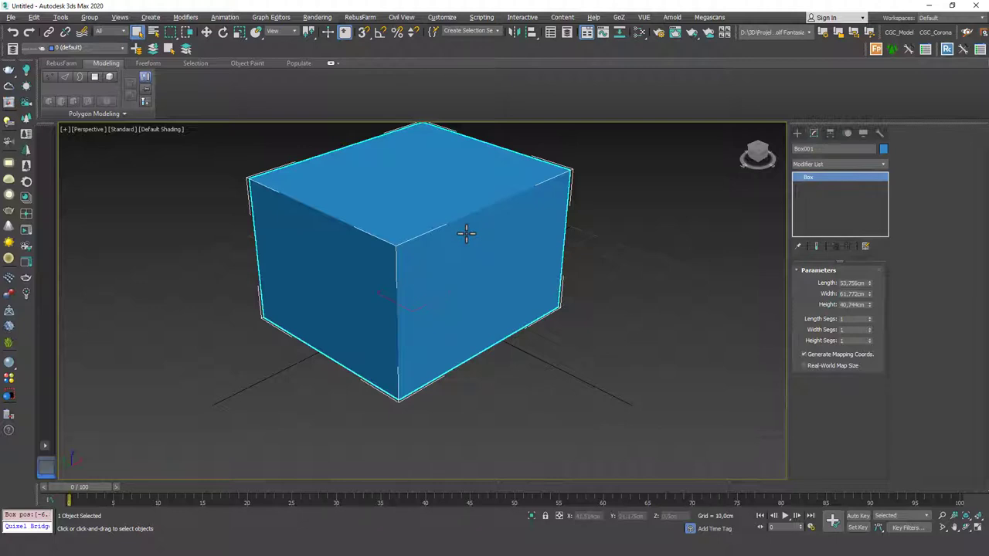
{"action": "left_click", "coordinate": [814, 165]}
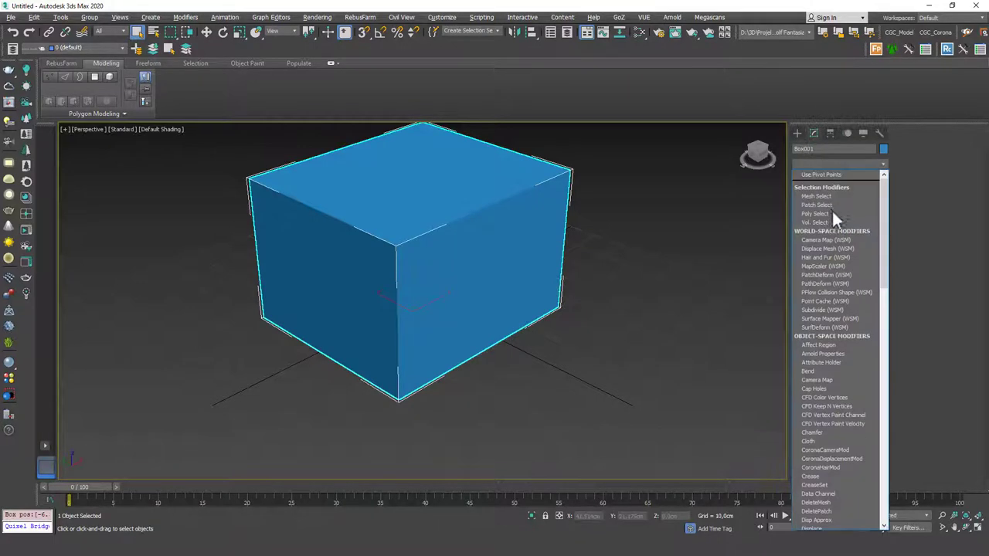
{"action": "scroll", "coordinate": [831, 209], "scroll_direction": "down", "scroll_amount": 15}
{"action": "left_click", "coordinate": [823, 177]}
- Select the whole box as an element and clone it along X as a second element of the same object
{"action": "left_click", "coordinate": [861, 351]}
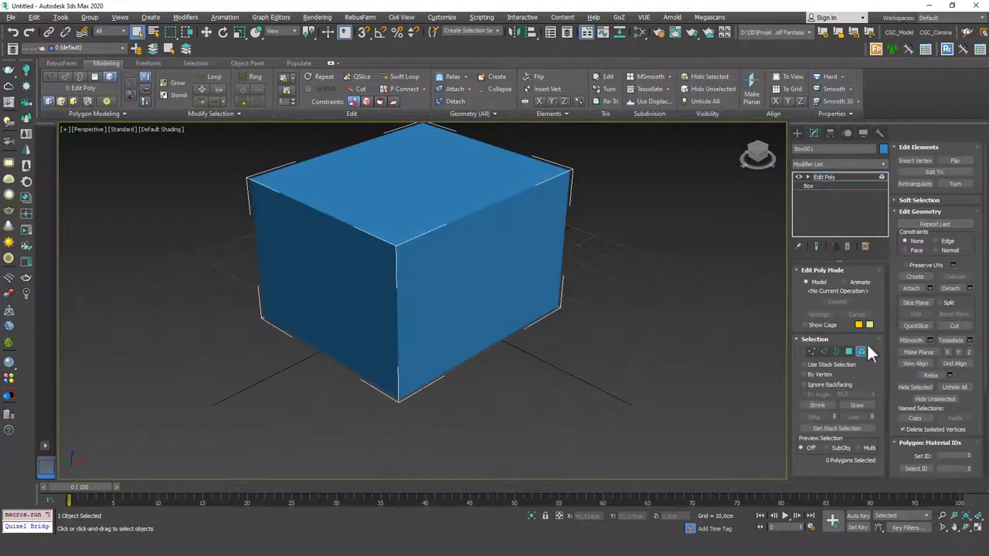
{"action": "left_click", "coordinate": [512, 309]}
{"action": "middle_click_drag", "start_coordinate": [517, 282], "coordinate": [410, 296], "text": "alt"}
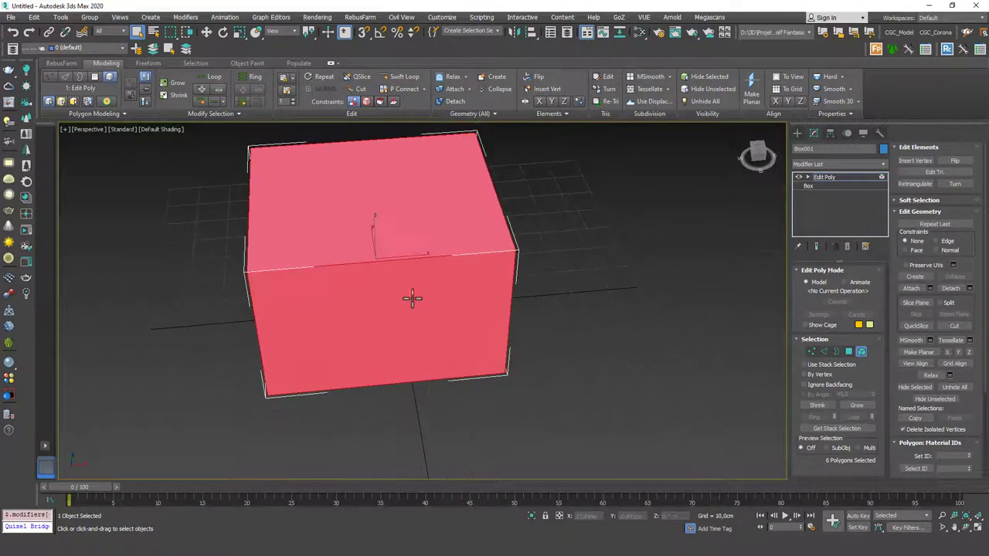
{"action": "key", "text": "w"}
{"action": "left_click_drag", "start_coordinate": [402, 260], "coordinate": [688, 209], "text": "shift"}
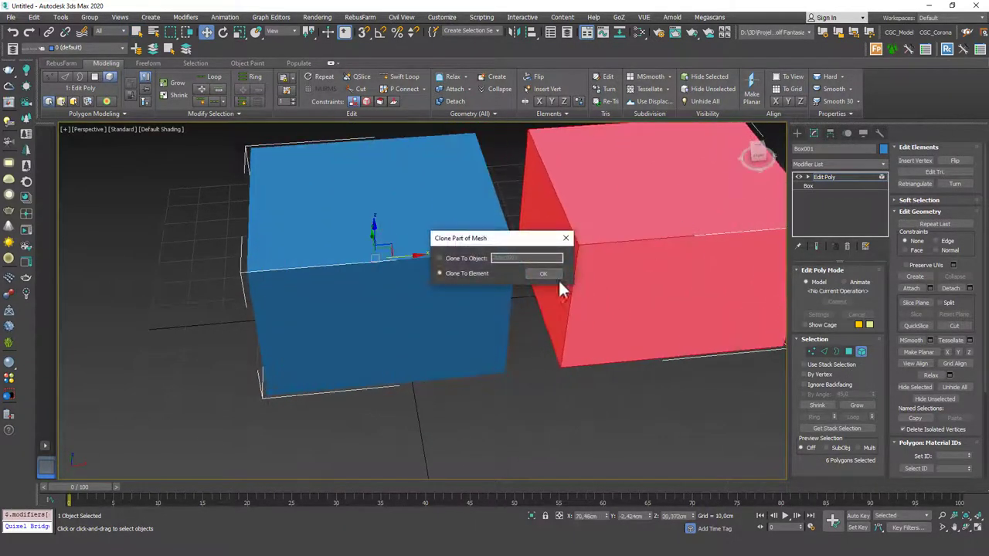
{"action": "left_click", "coordinate": [536, 274]}
{"action": "middle_click_drag", "start_coordinate": [620, 267], "coordinate": [607, 260], "text": "alt"}
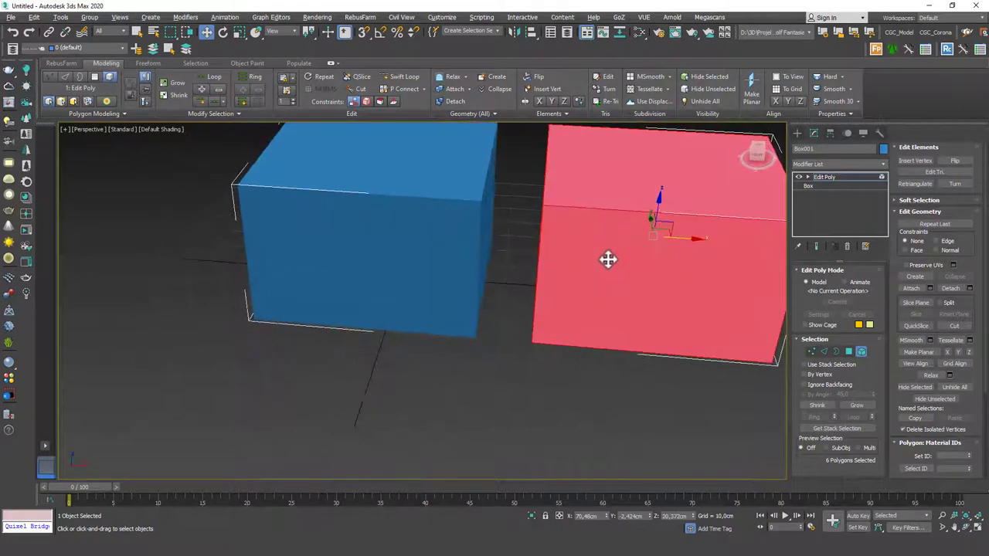
- Select the two box elements alternately to check that each one is picked separately
{"action": "left_click", "coordinate": [449, 290]}
{"action": "left_click", "coordinate": [573, 296]}
{"action": "left_click", "coordinate": [444, 301]}
{"action": "left_click", "coordinate": [582, 289]}
{"action": "left_click", "coordinate": [432, 300]}
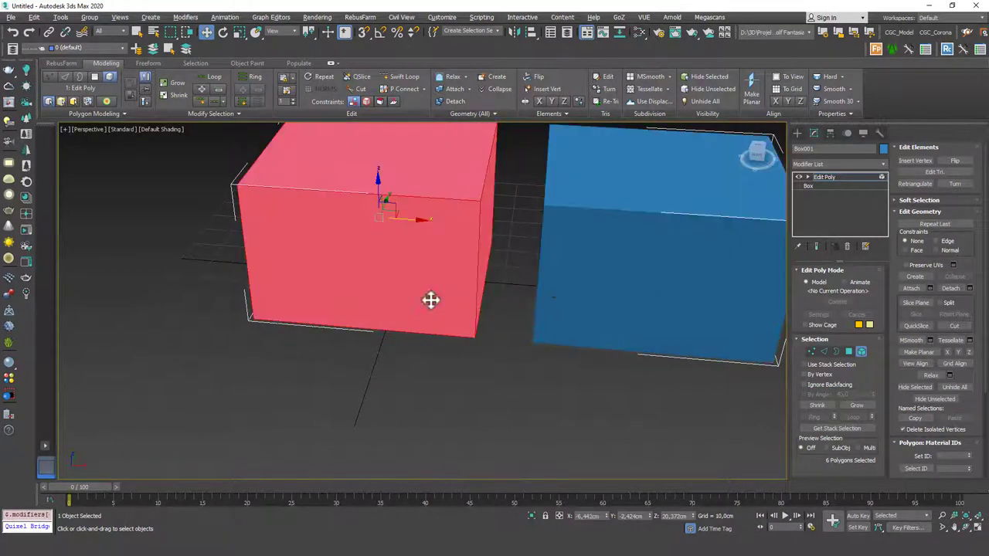
{"action": "left_click", "coordinate": [589, 297]}
{"action": "middle_click_drag", "start_coordinate": [464, 364], "coordinate": [552, 327], "text": "alt"}
{"action": "left_click", "coordinate": [540, 378]}
{"action": "left_click", "coordinate": [625, 358]}
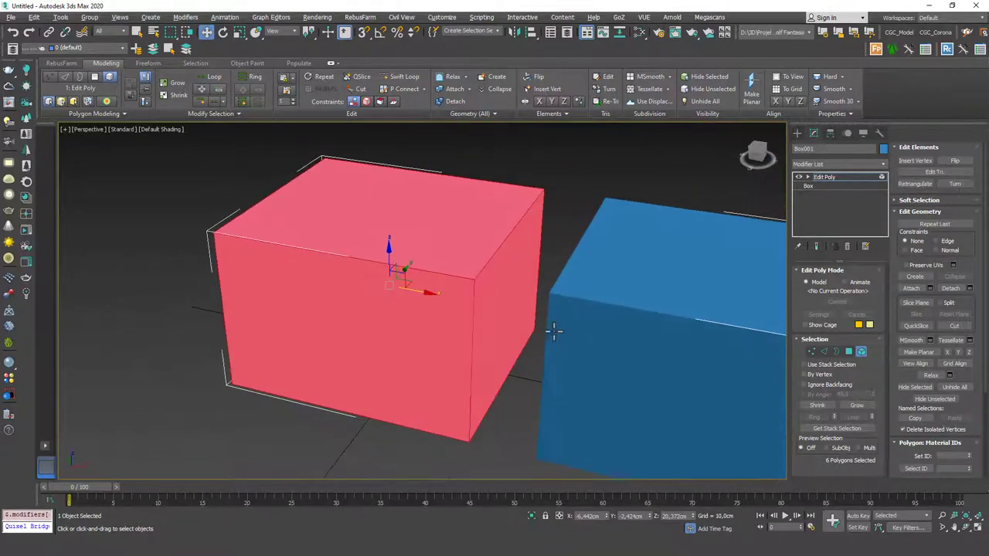
- Delete the side polygons of the two box elements that face each other across the gap
{"action": "key", "text": "4"}
{"action": "left_click", "coordinate": [502, 327]}
{"action": "key", "text": "Delete"}
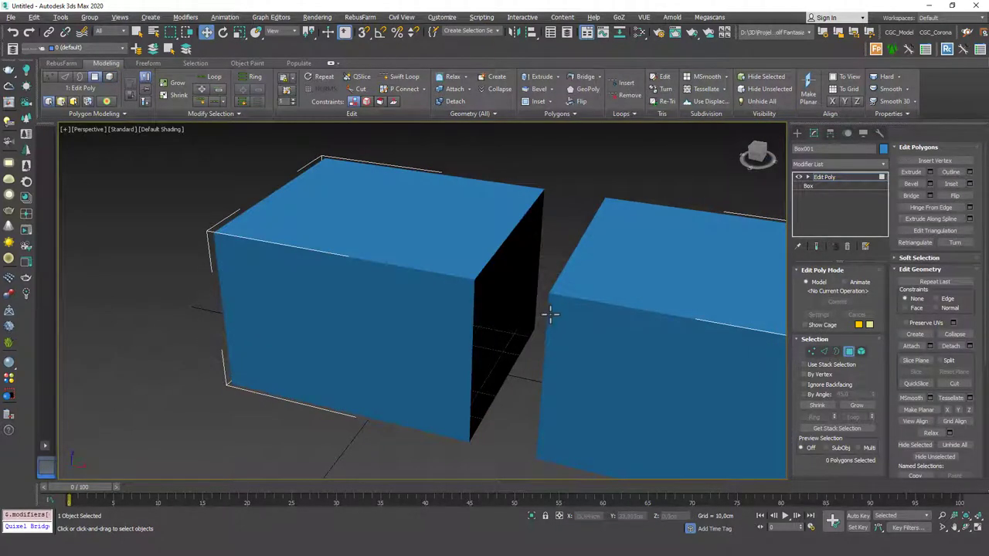
{"action": "middle_click_drag", "start_coordinate": [547, 316], "coordinate": [589, 287], "text": "alt"}
{"action": "left_click", "coordinate": [602, 303]}
{"action": "key", "text": "Delete"}
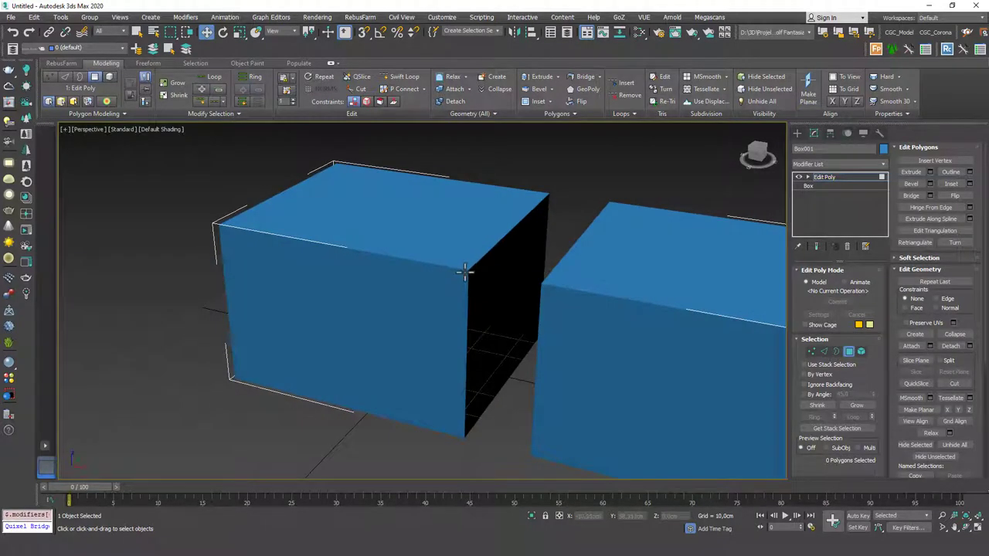
- Target-weld the original box's two upper corner vertices at its open side to the matching corners of the cloned box
{"action": "key", "text": "1"}
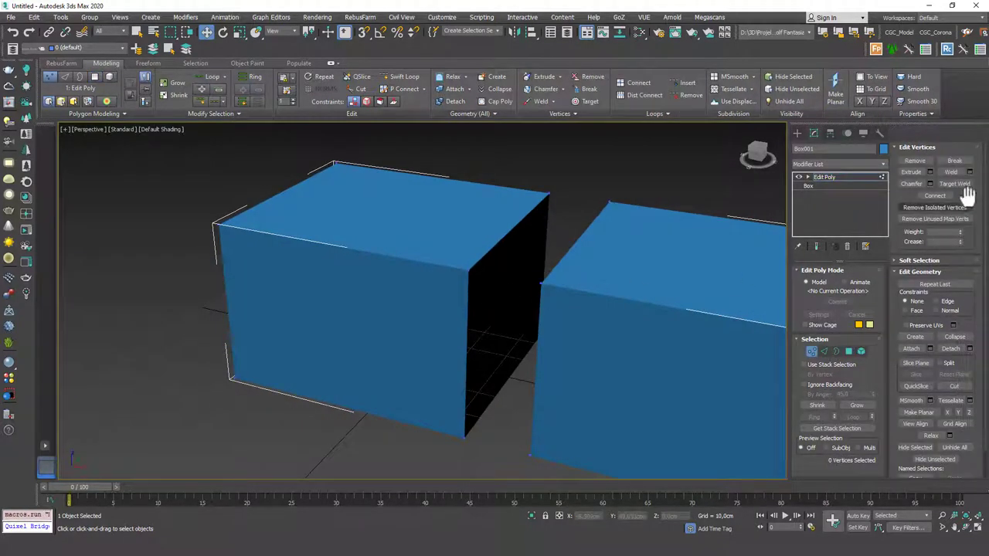
{"action": "left_click", "coordinate": [950, 183]}
{"action": "left_click", "coordinate": [470, 272]}
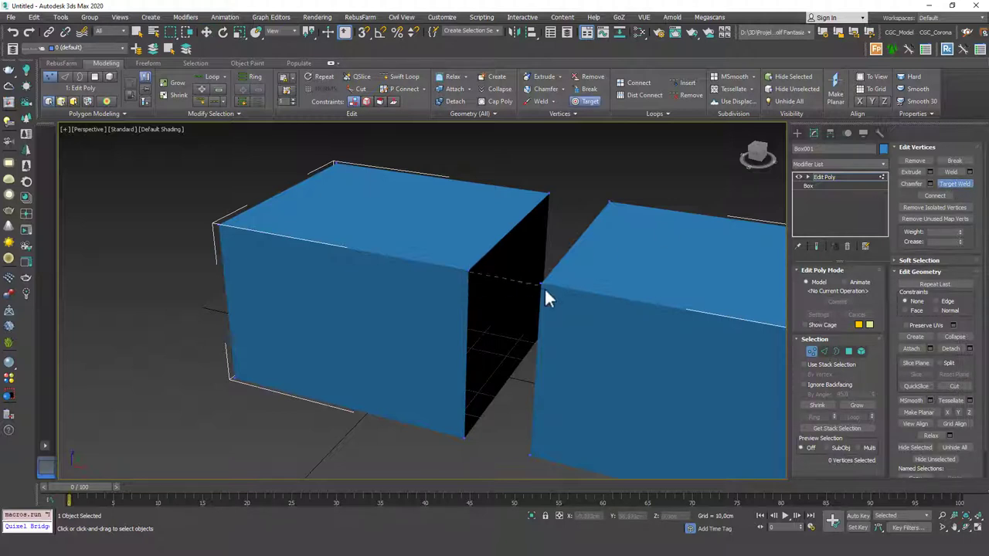
{"action": "left_click", "coordinate": [543, 283]}
{"action": "middle_click_drag", "start_coordinate": [552, 278], "coordinate": [529, 326], "text": "alt"}
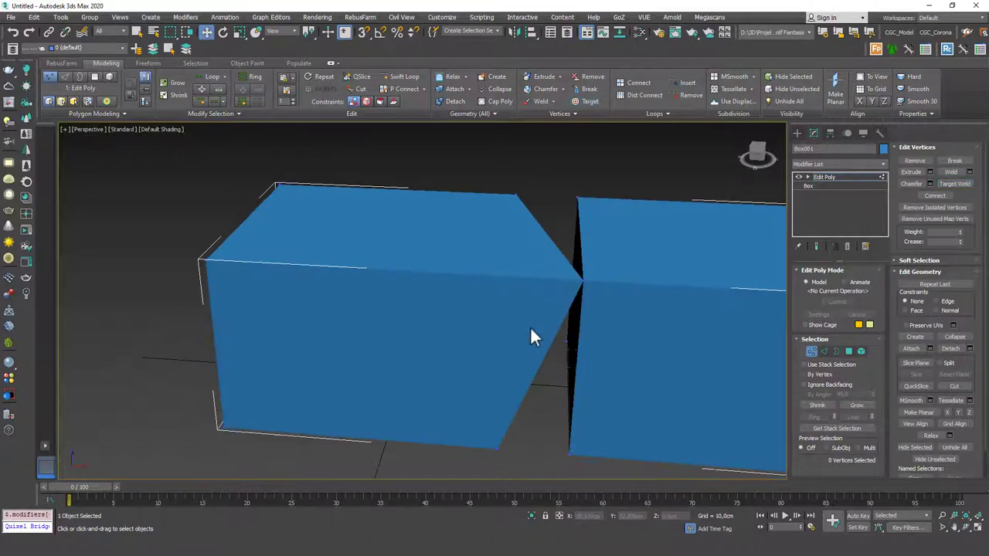
{"action": "key", "text": "5"}
{"action": "left_click", "coordinate": [527, 327]}
{"action": "key", "text": "1"}
{"action": "left_click", "coordinate": [515, 194]}
{"action": "left_click", "coordinate": [578, 199]}
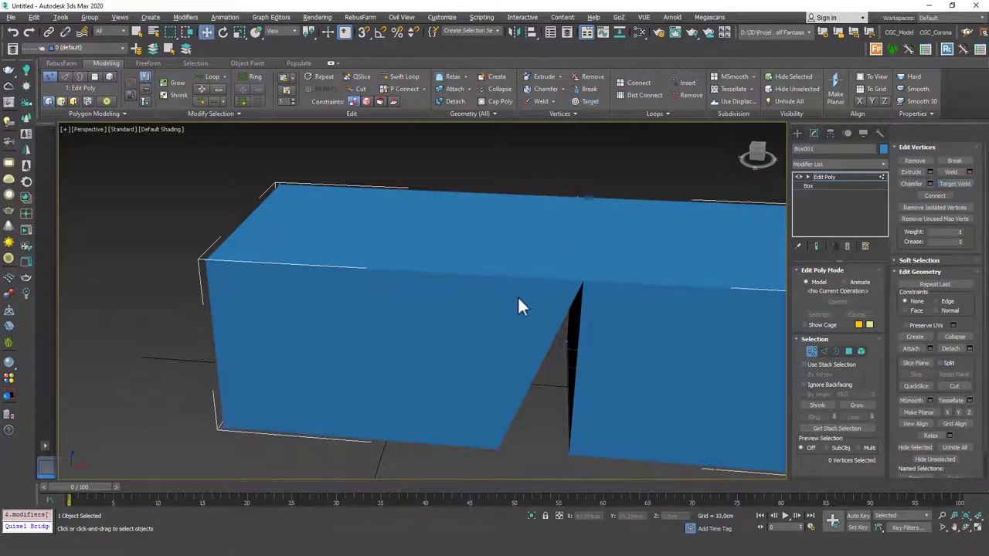
- Select all polygons of the welded boxes at element level and examine the joined mesh from several sides
{"action": "key", "text": "5"}
{"action": "key", "text": "w"}
{"action": "left_click", "coordinate": [483, 328]}
{"action": "key", "text": "ctrl+a"}
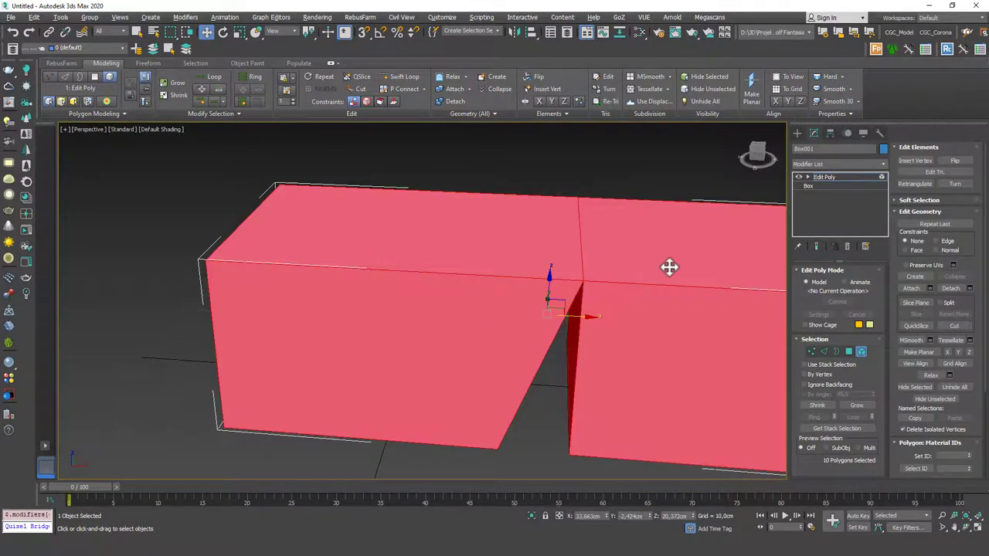
{"action": "middle_click_drag", "start_coordinate": [666, 265], "coordinate": [499, 221], "text": "alt"}
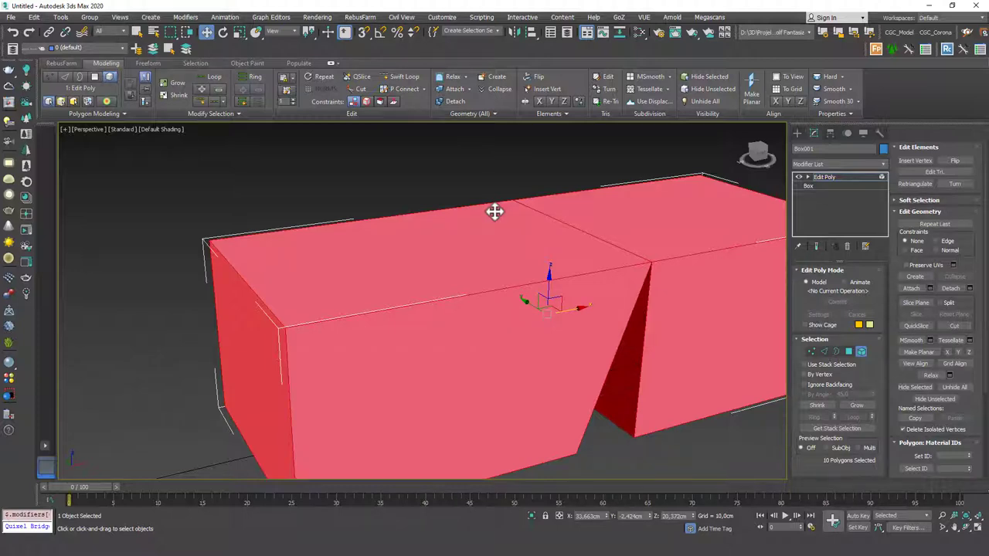
{"action": "middle_click_drag", "start_coordinate": [567, 289], "coordinate": [527, 290], "text": "alt"}
{"action": "scroll", "coordinate": [527, 290], "scroll_direction": "down", "scroll_amount": 2}
{"action": "middle_click_drag", "start_coordinate": [674, 230], "coordinate": [656, 215]}
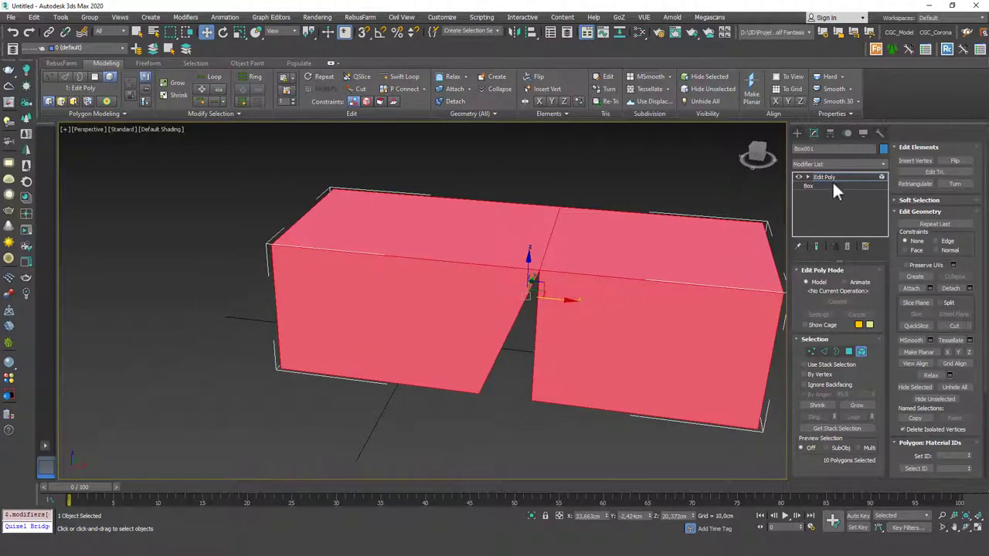
- Insert a vertex on the top face of the joined element near its front edge, then undo it
{"action": "left_click", "coordinate": [910, 165]}
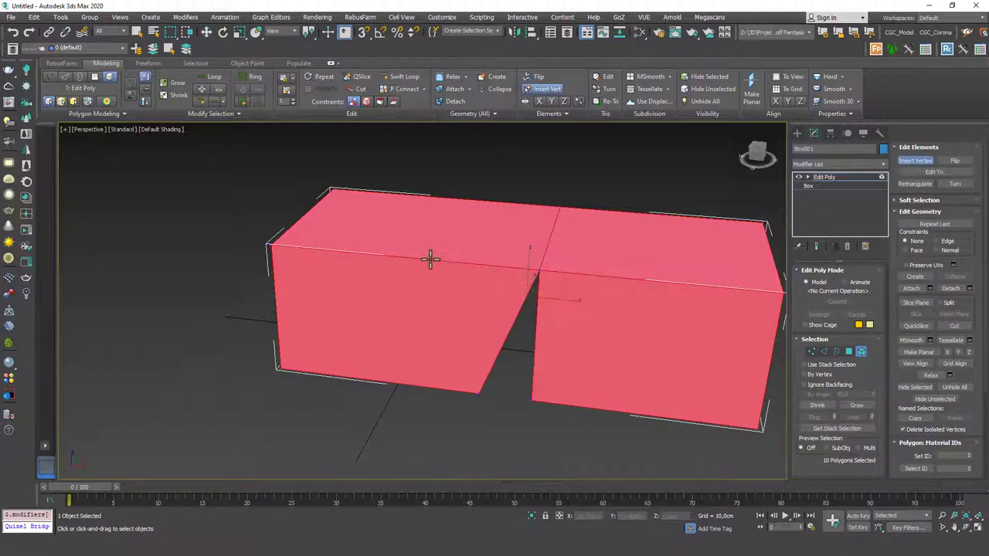
{"action": "left_click", "coordinate": [428, 258]}
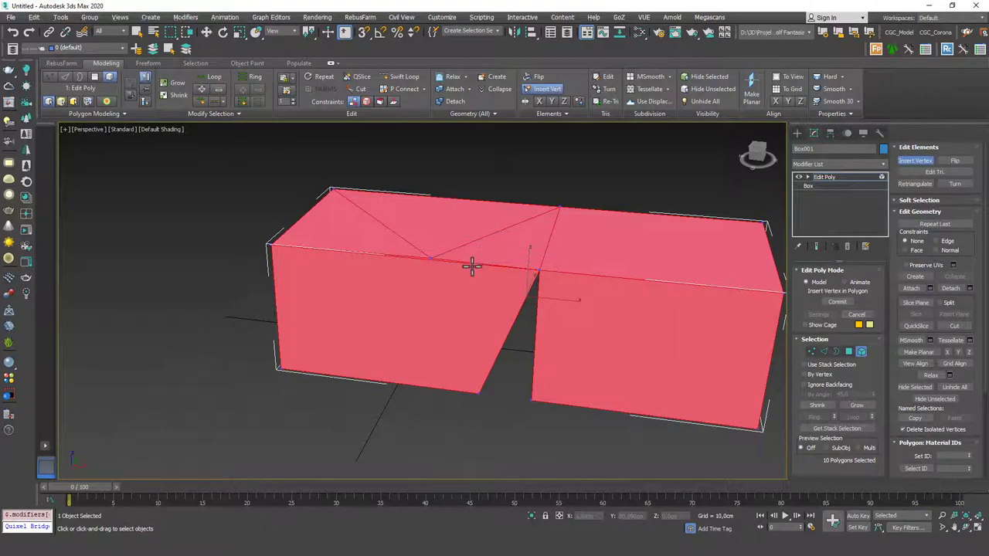
{"action": "middle_click_drag", "start_coordinate": [471, 269], "coordinate": [472, 334], "text": "alt"}
{"action": "scroll", "coordinate": [472, 334], "scroll_direction": "up", "scroll_amount": 3}
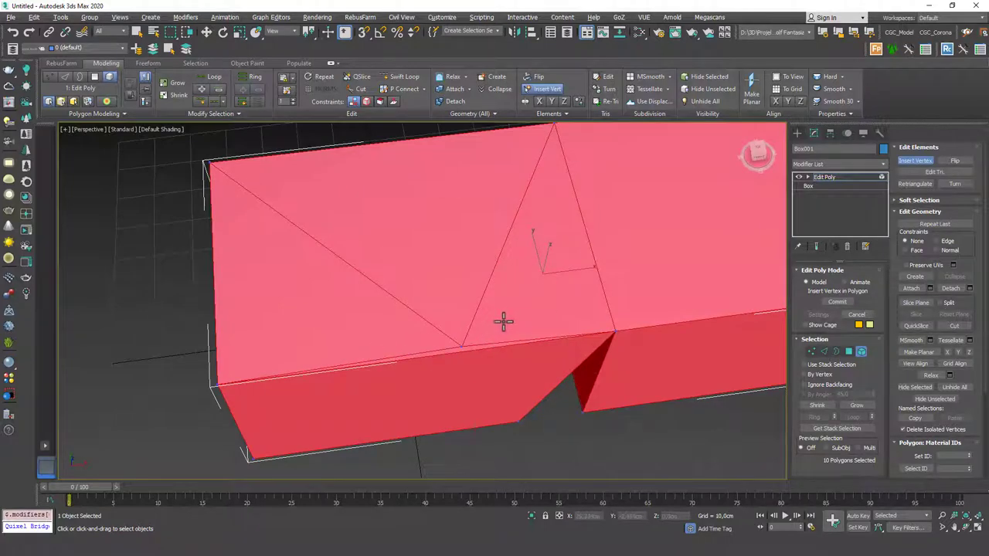
{"action": "key", "text": "ctrl+z"}
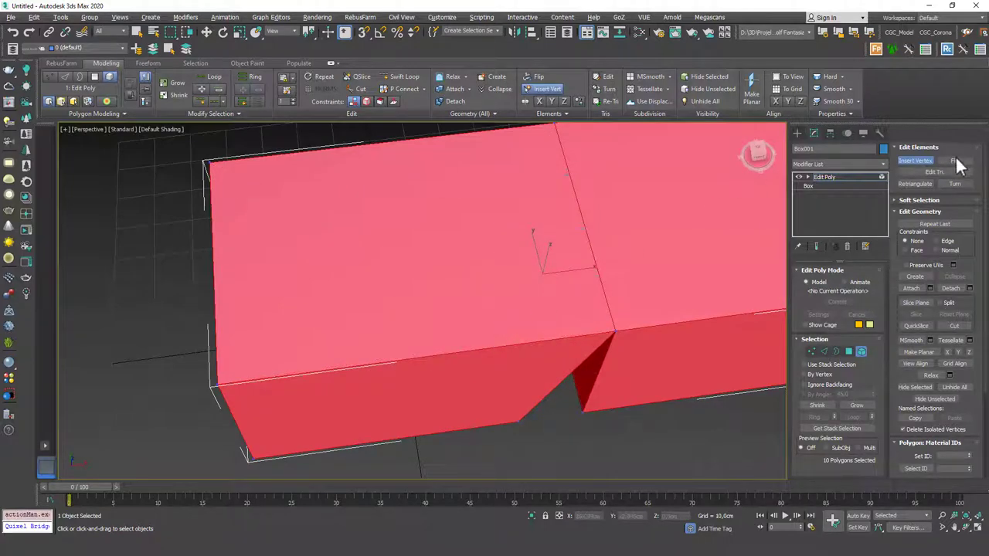
- Flip the normals of the joined element, view the object deselected, and return to its element level
{"action": "middle_click_drag", "start_coordinate": [516, 311], "coordinate": [494, 249], "text": "alt"}
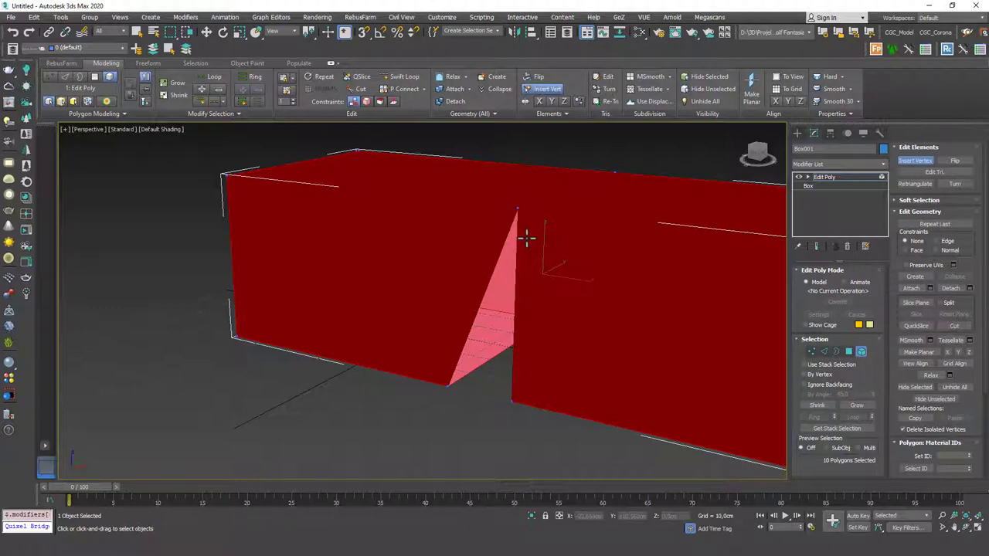
{"action": "key", "text": "5"}
{"action": "left_click", "coordinate": [582, 154]}
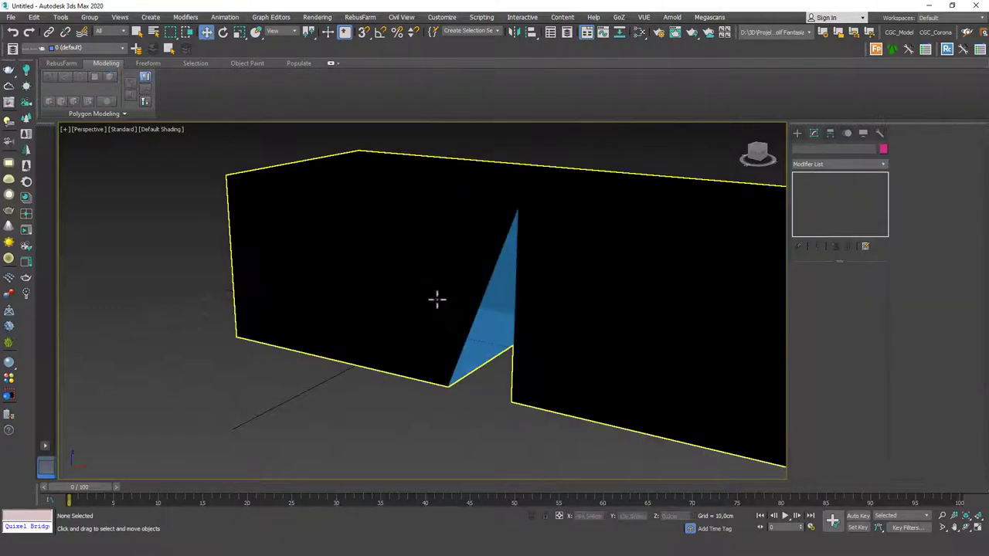
{"action": "left_click", "coordinate": [587, 205]}
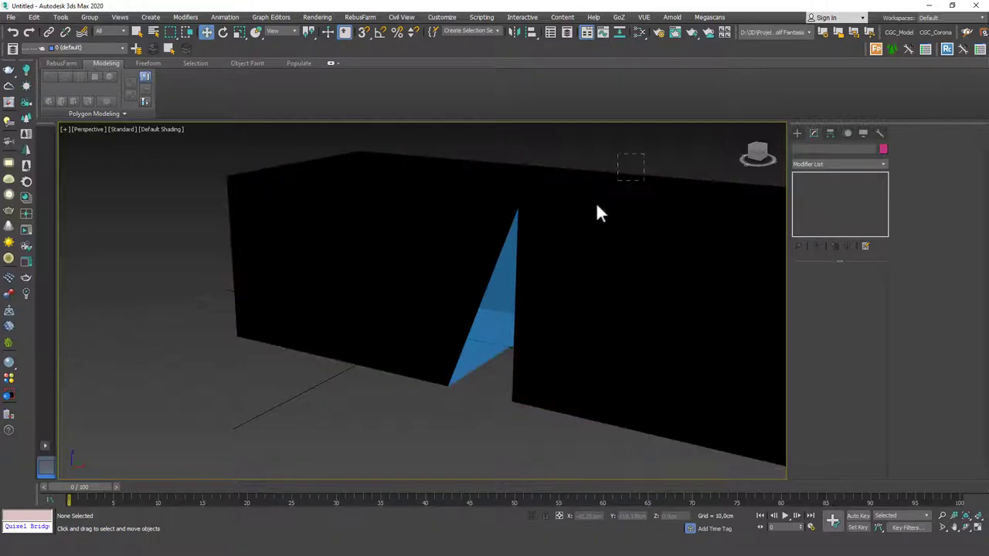
{"action": "key", "text": "5"}
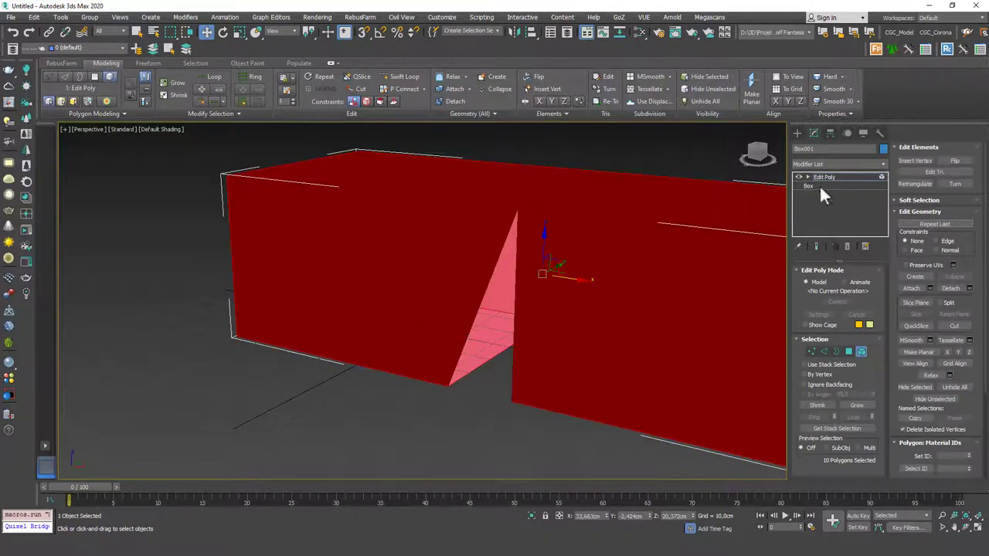
- Flip the joined element's normals back to face outward and deselect the element
{"action": "left_click", "coordinate": [956, 162]}
{"action": "middle_click_drag", "start_coordinate": [514, 267], "coordinate": [546, 230], "text": "alt"}
{"action": "left_click", "coordinate": [662, 161]}
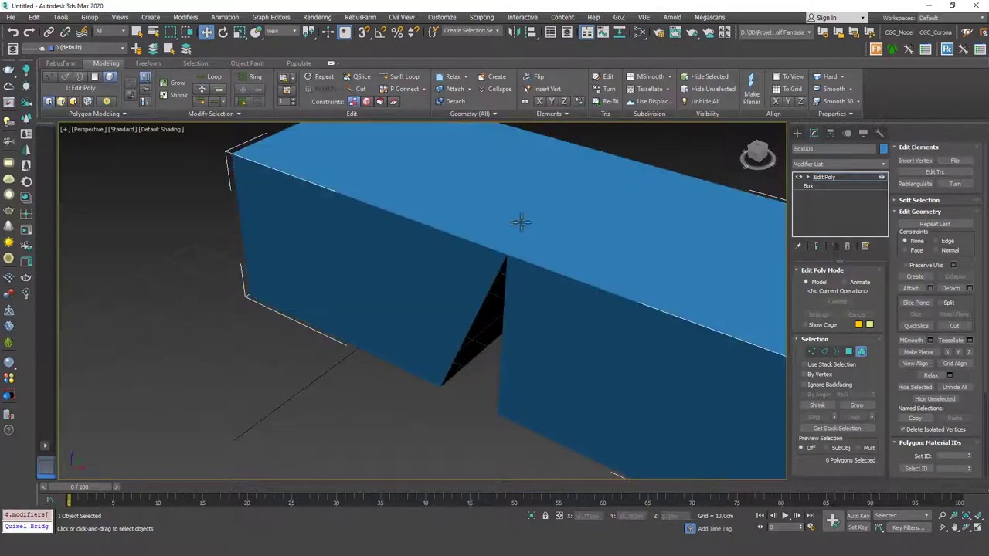
{"action": "scroll", "coordinate": [521, 223], "scroll_direction": "down", "scroll_amount": 4}
{"action": "mouse_move", "coordinate": [521, 279]}
{"action": "middle_mouse_down", "text": "alt"}
{"action": "mouse_move", "coordinate": [611, 248]}
{"action": "mouse_move", "coordinate": [512, 260]}
{"action": "mouse_move", "coordinate": [503, 265]}
{"action": "mouse_move", "coordinate": [513, 275]}
{"action": "middle_mouse_up", "text": "alt"}
{"action": "scroll", "coordinate": [504, 242], "scroll_direction": "up", "scroll_amount": 3}
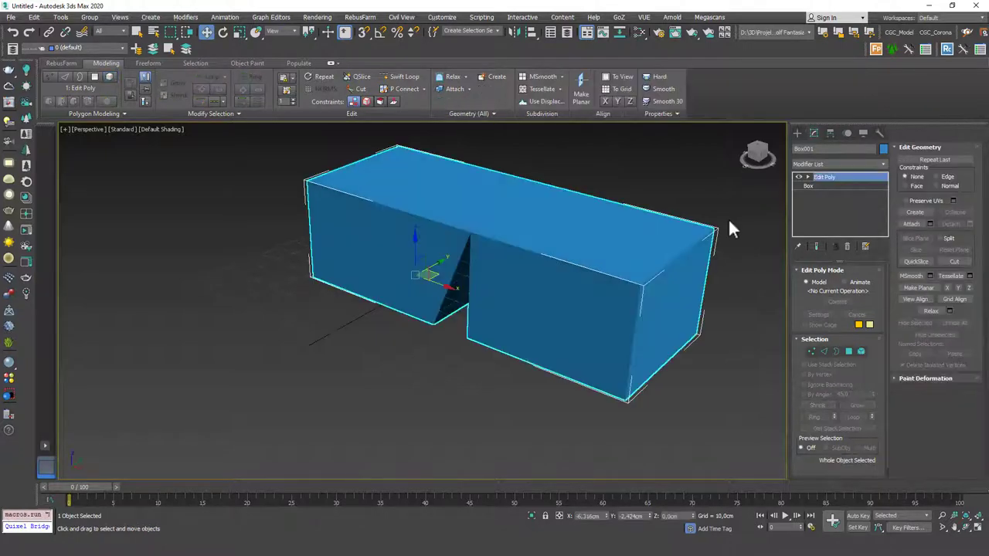
- Delete the joined box object from the scene
{"action": "key", "text": "4"}
{"action": "key", "text": "4"}
{"action": "key", "text": "Delete"}
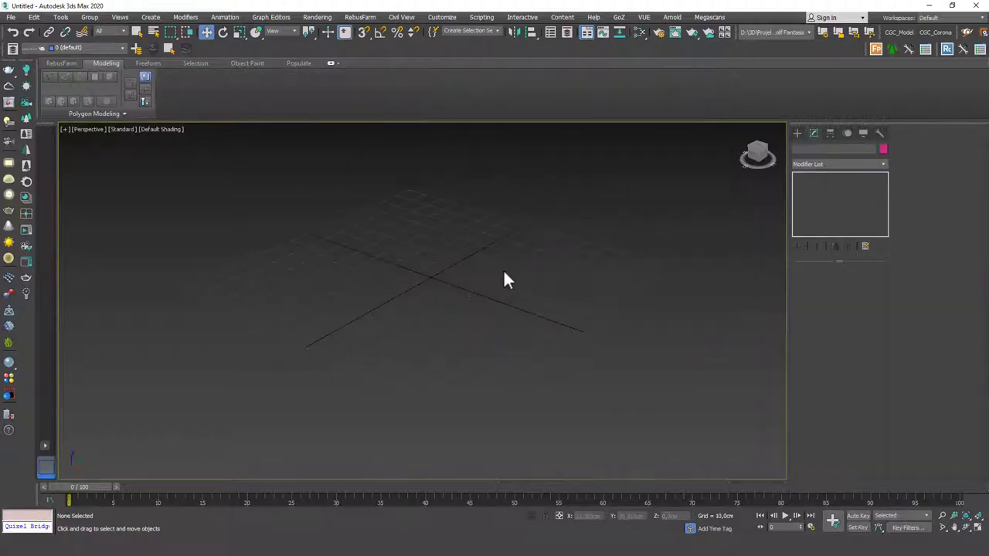
{"action": "middle_click_drag", "start_coordinate": [504, 270], "coordinate": [503, 282]}
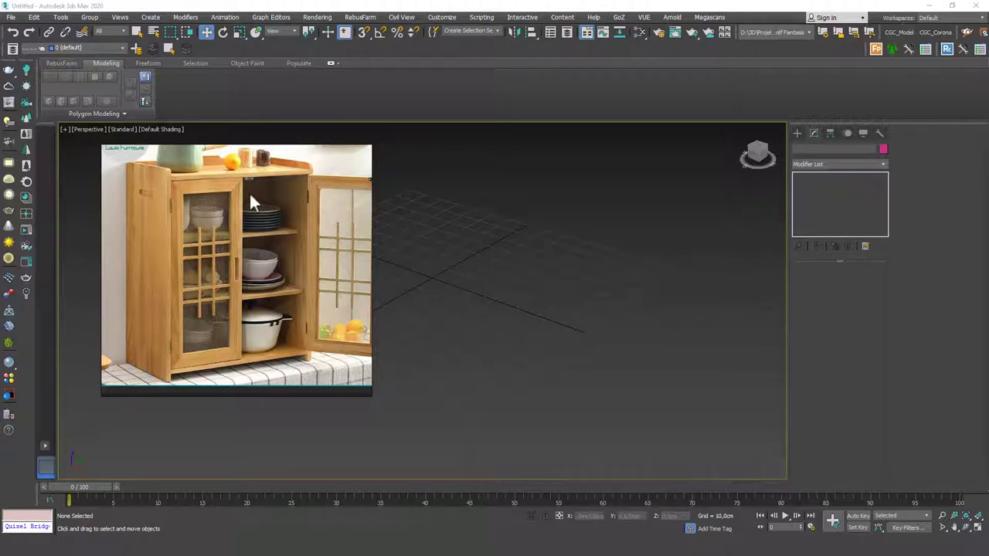
- Zoom the cabinet reference image to show the whole picture and move it aside to free the viewport
{"action": "scroll", "coordinate": [249, 241], "scroll_direction": "down", "scroll_amount": 4}
{"action": "scroll", "coordinate": [268, 247], "scroll_direction": "up", "scroll_amount": 2}
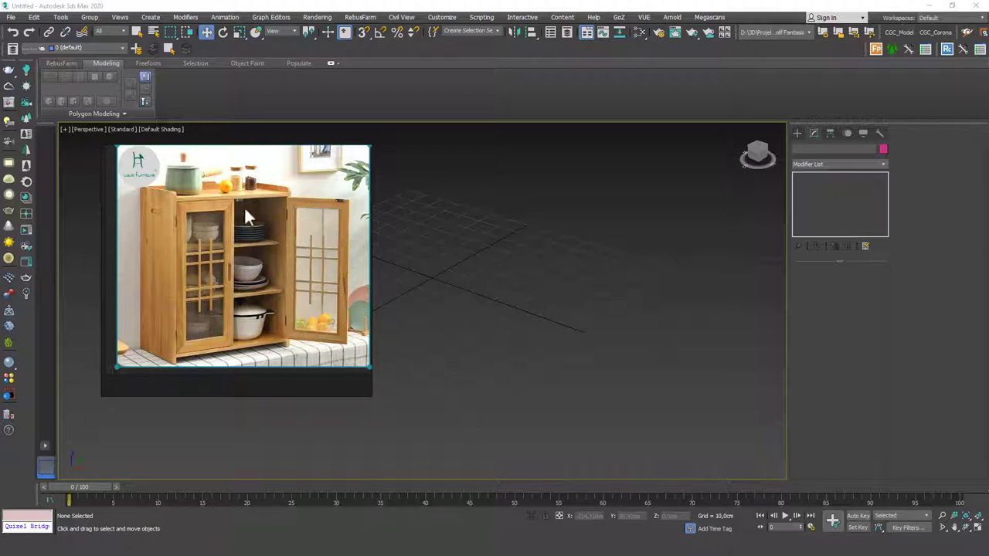
{"action": "left_click_drag", "start_coordinate": [344, 249], "coordinate": [308, 248]}
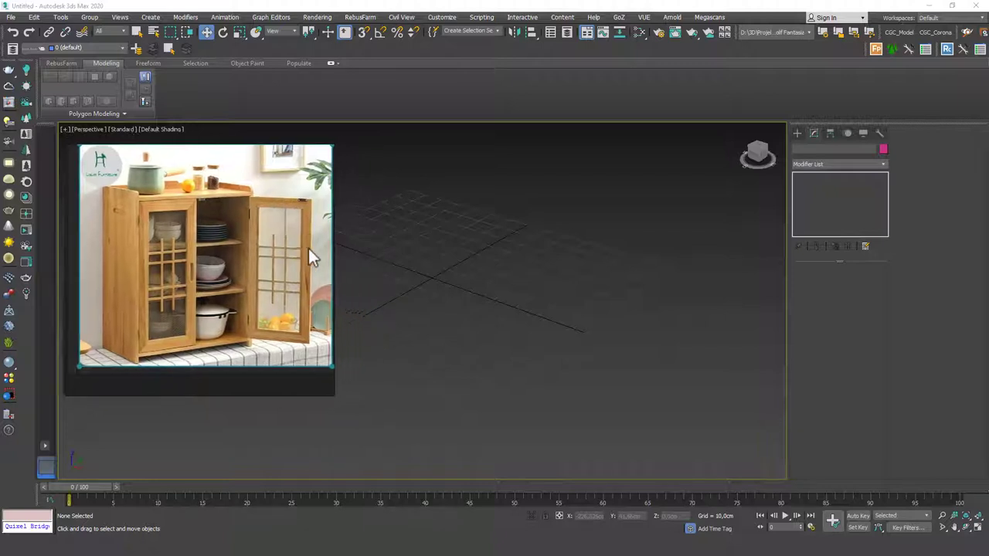
- Create a box about 111 × 59 × 14 cm beside the reference image and open its parameters for editing
{"action": "left_click", "coordinate": [797, 133]}
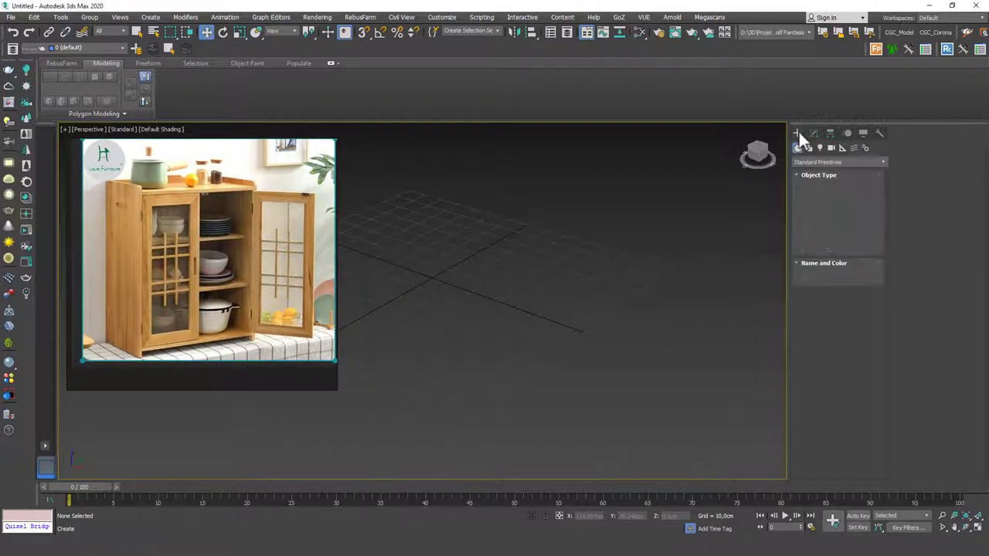
{"action": "left_click", "coordinate": [819, 193]}
{"action": "left_click_drag", "start_coordinate": [501, 232], "coordinate": [477, 367]}
{"action": "left_click", "coordinate": [710, 211]}
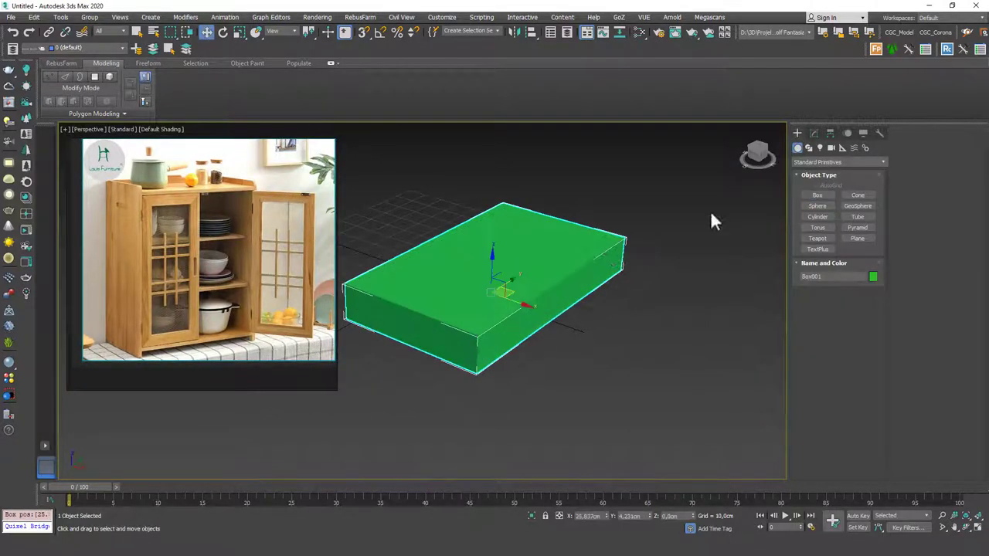
{"action": "left_click", "coordinate": [814, 133]}
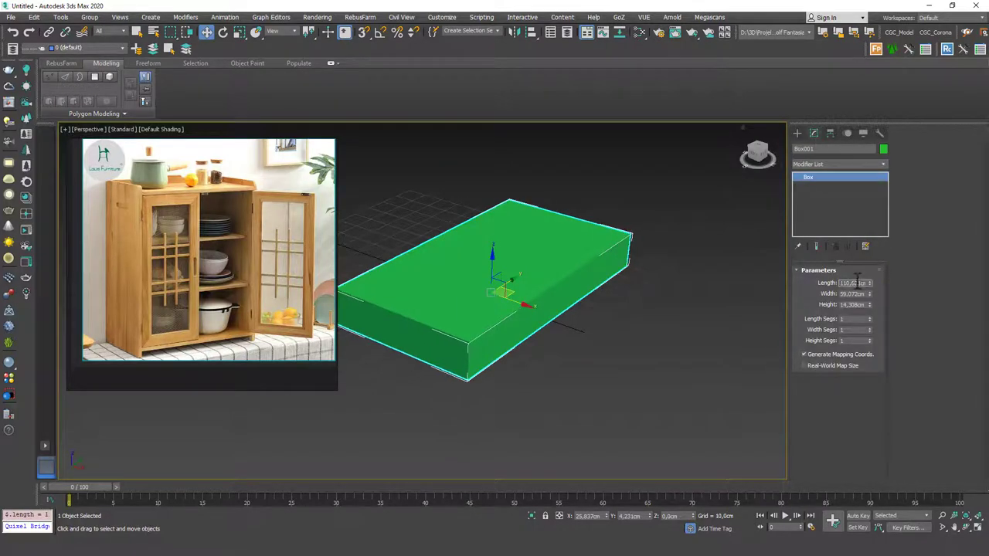
- Set the box's length to 120 cm and its width to 80 cm
{"action": "double_click", "coordinate": [852, 283]}
{"action": "type", "text": "120"}
{"action": "key", "text": "Tab"}
{"action": "type", "text": "80"}
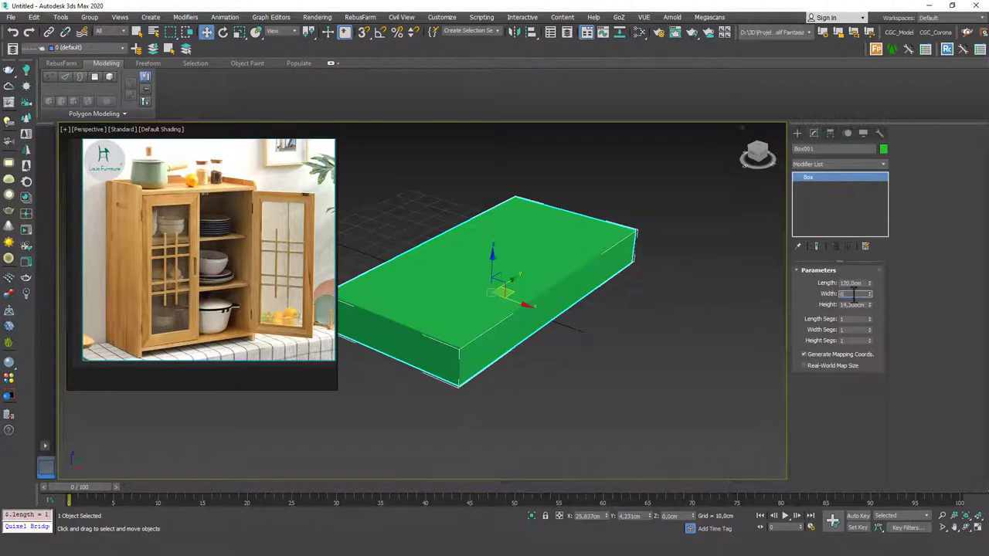
{"action": "key", "text": "Tab"}
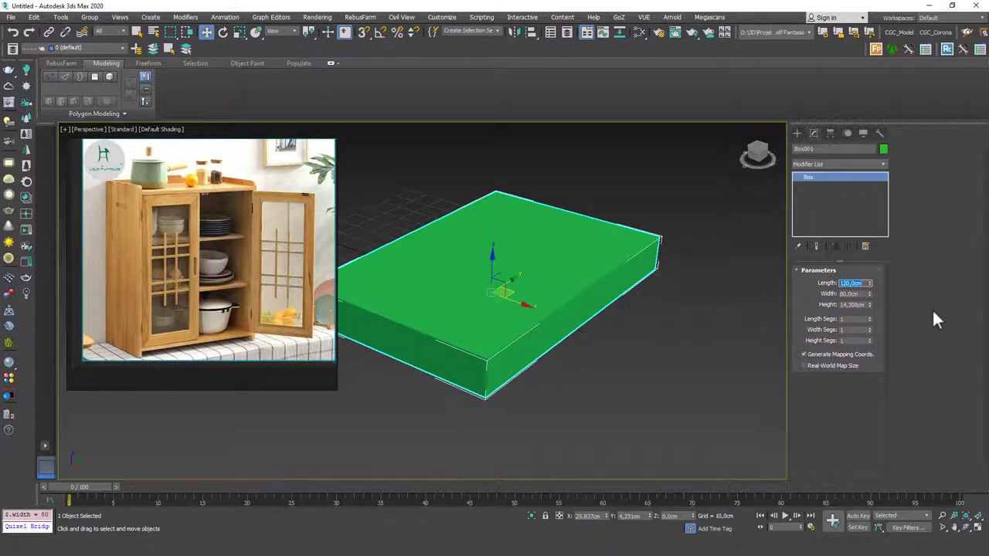
- Set the box's length to 80 cm, width to 60 cm and height to 2 cm
{"action": "type", "text": "80"}
{"action": "key", "text": "Tab"}
{"action": "type", "text": "60"}
{"action": "key", "text": "Return"}
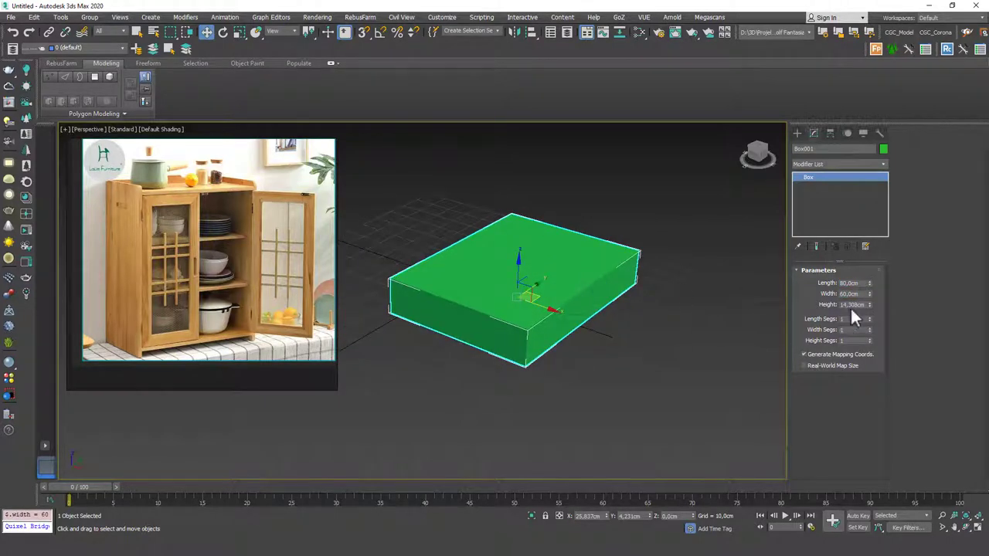
{"action": "type", "text": "2"}
{"action": "key", "text": "Return"}
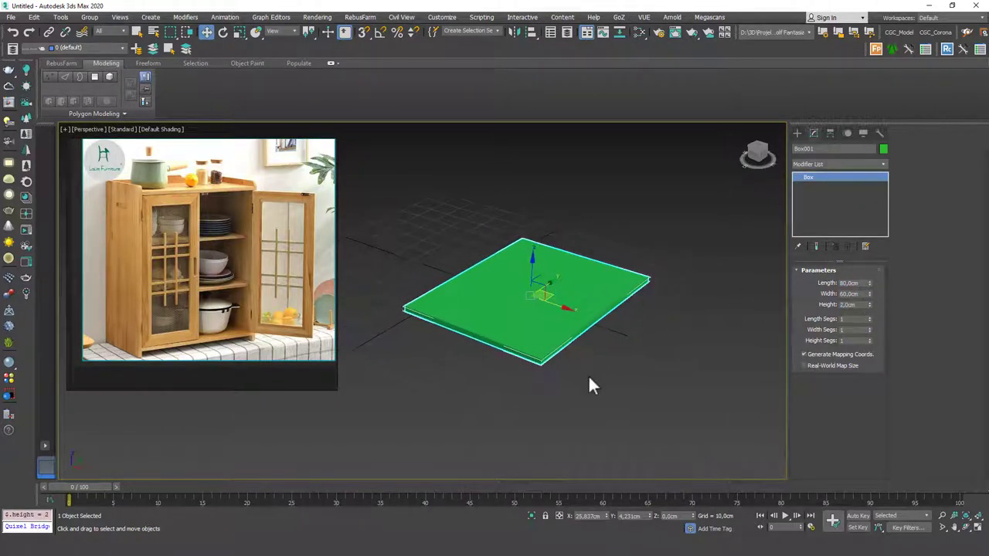
- Position the slab at X 0, Y 0 and Z 2 cm
{"action": "right_click", "coordinate": [608, 518]}
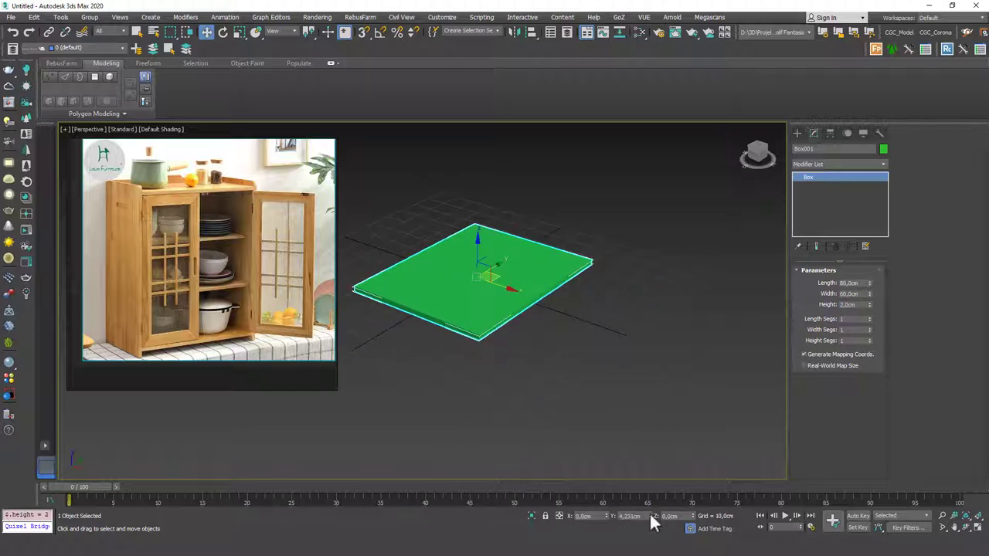
{"action": "right_click", "coordinate": [650, 517]}
{"action": "middle_click_drag", "start_coordinate": [523, 319], "coordinate": [535, 314]}
{"action": "scroll", "coordinate": [150, 352], "scroll_direction": "up", "scroll_amount": 2}
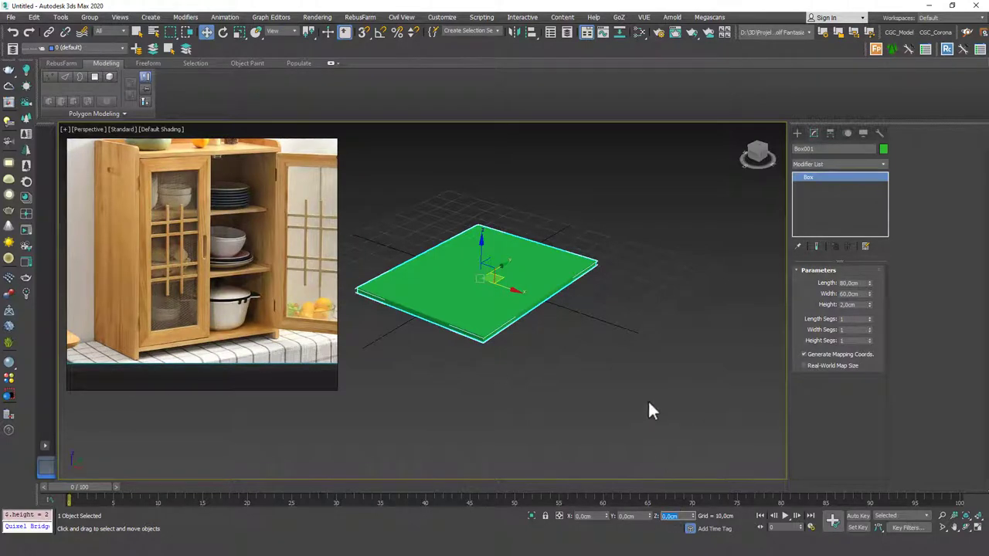
{"action": "type", "text": "2"}
{"action": "key", "text": "Return"}
{"action": "middle_click_drag", "start_coordinate": [566, 317], "coordinate": [538, 335]}
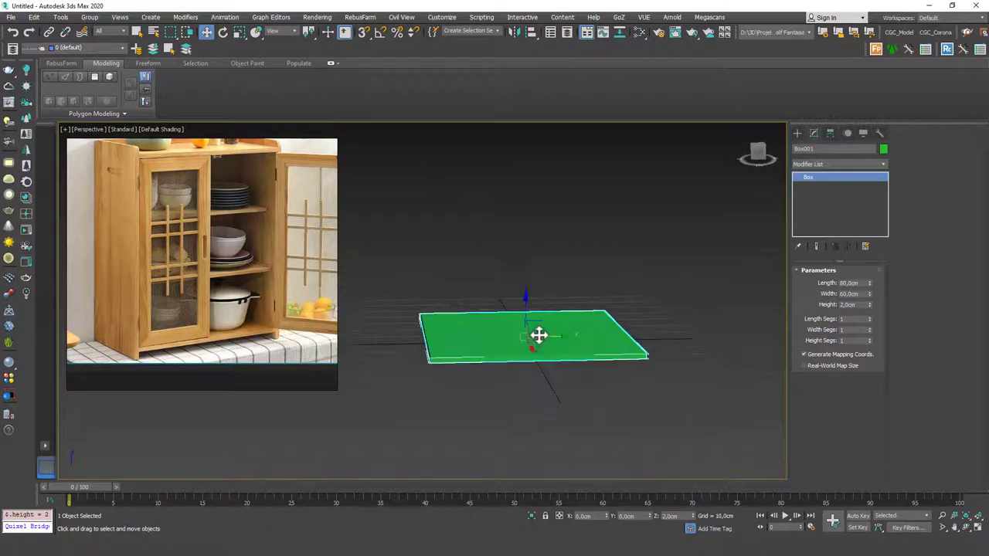
{"action": "scroll", "coordinate": [539, 335], "scroll_direction": "down", "scroll_amount": 3}
- Add an Edit Poly modifier and clone the slab as an element about 74 cm above the original
{"action": "key", "text": "ctrl+e"}
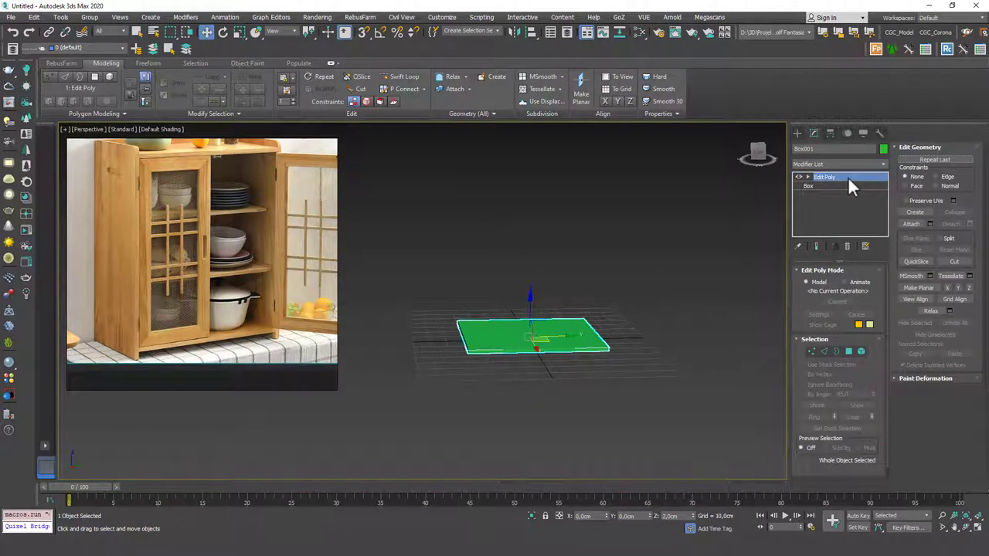
{"action": "key", "text": "5"}
{"action": "left_click", "coordinate": [553, 343]}
{"action": "middle_click_drag", "start_coordinate": [546, 305], "coordinate": [573, 352]}
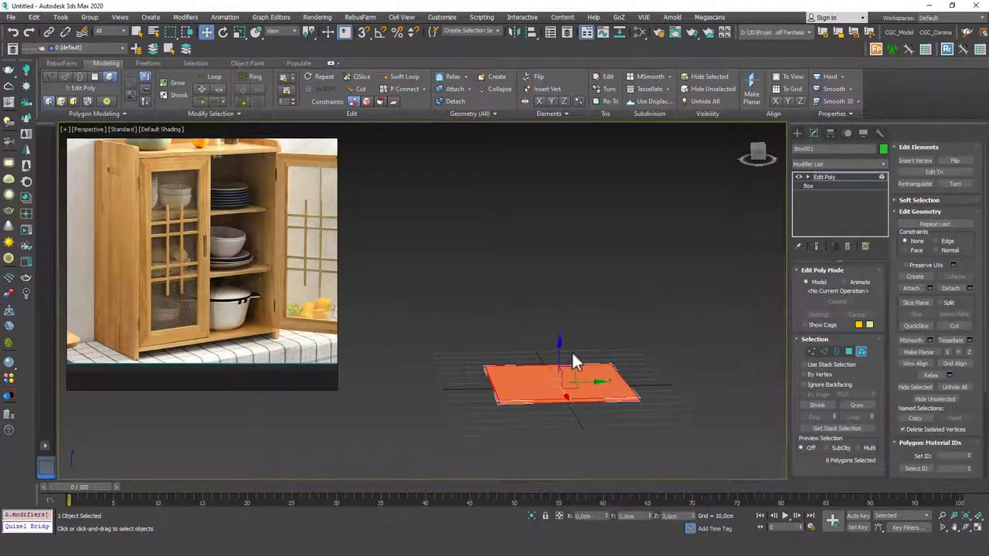
{"action": "left_click_drag", "start_coordinate": [562, 356], "coordinate": [570, 230], "text": "shift"}
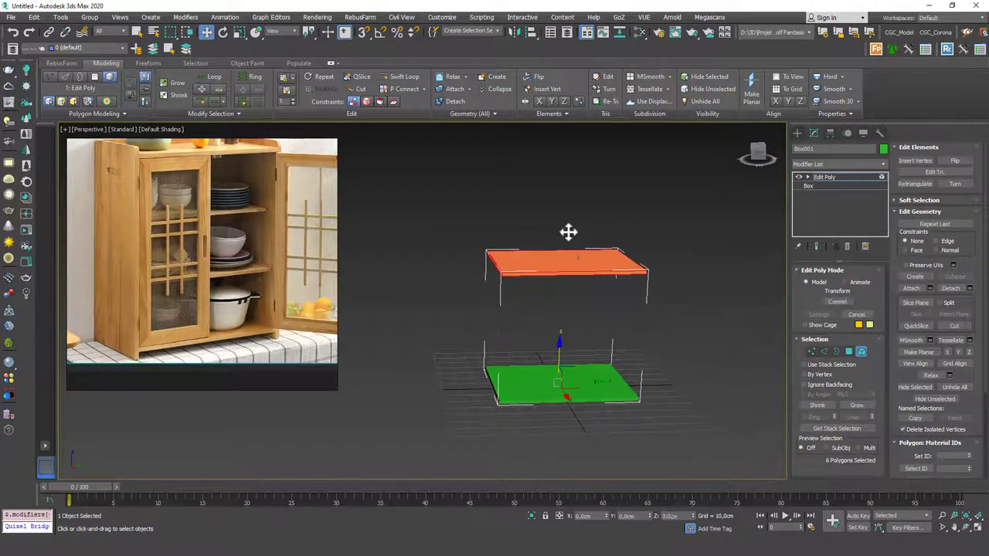
{"action": "left_click", "coordinate": [470, 273]}
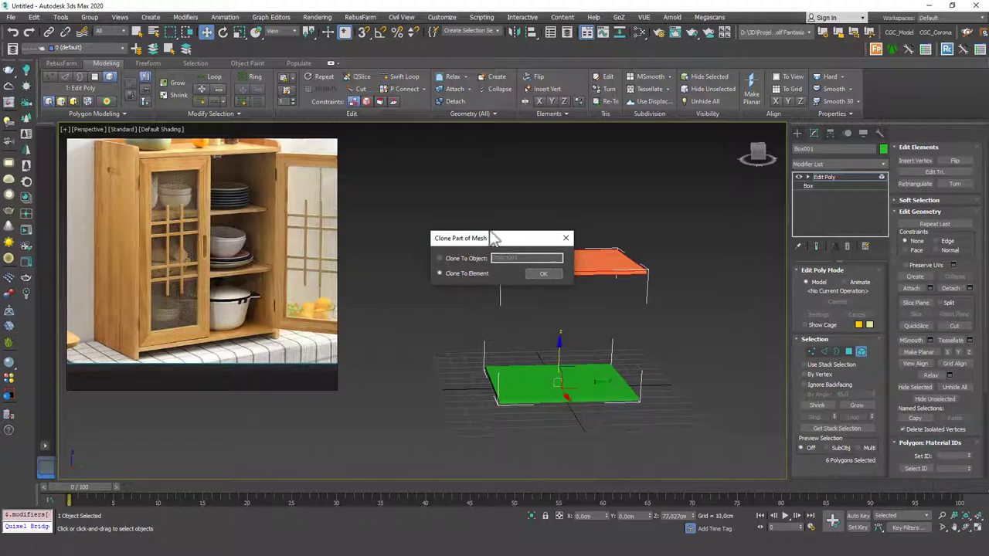
{"action": "left_click", "coordinate": [545, 275]}
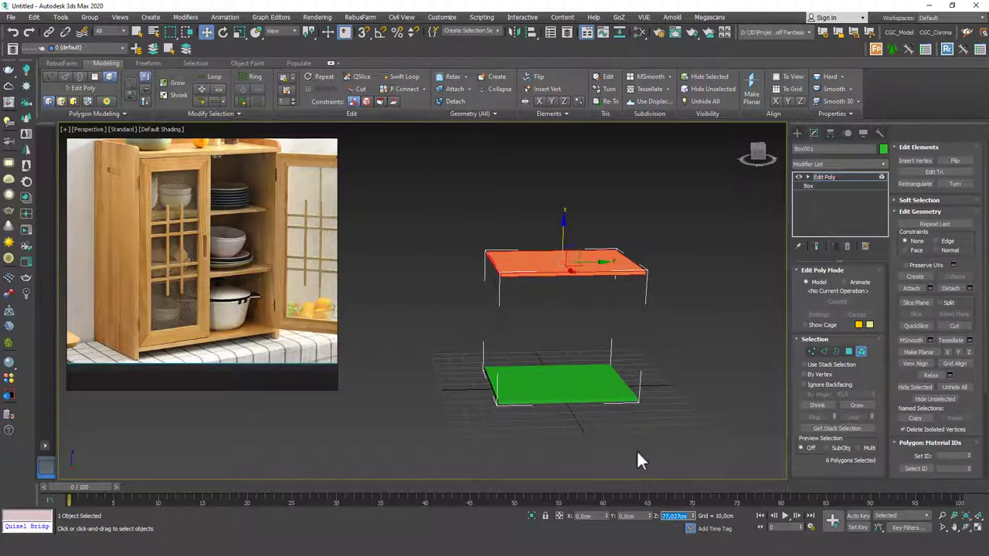
- Place the cloned upper slab at a Z position of 100 cm
{"action": "type", "text": "120"}
{"action": "key", "text": "Return"}
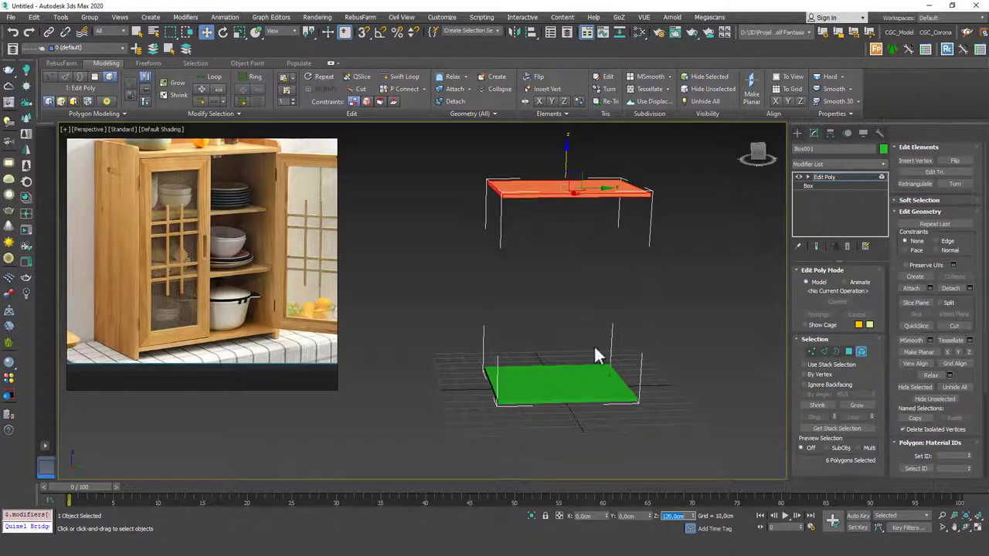
{"action": "type", "text": "0"}
{"action": "key", "text": "Return"}
{"action": "middle_click_drag", "start_coordinate": [576, 259], "coordinate": [580, 281]}
{"action": "scroll", "coordinate": [207, 244], "scroll_direction": "down", "scroll_amount": 2}
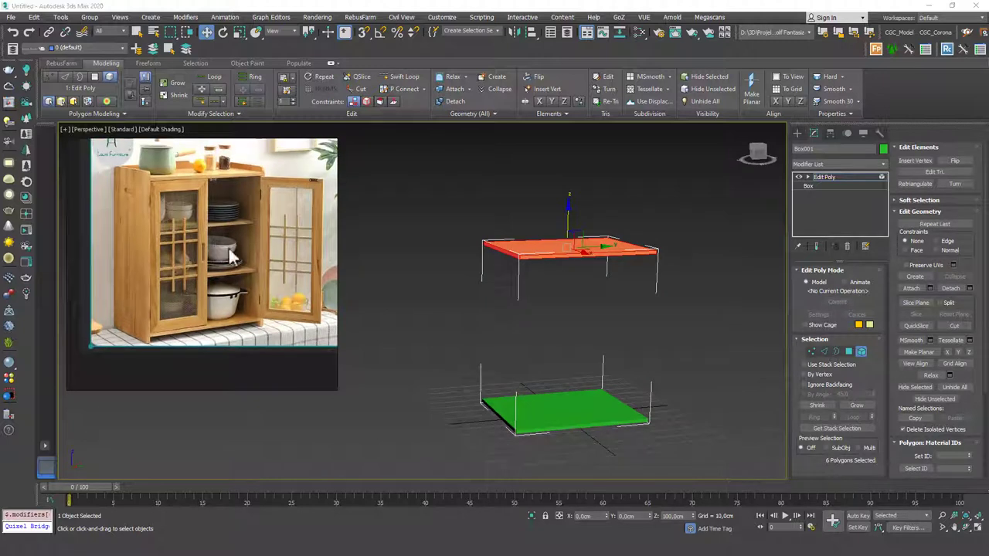
- Clone the top slab as an element about 34 cm below it, offset about 27 cm sideways along Y
{"action": "mouse_move", "coordinate": [637, 321]}
{"action": "middle_mouse_down", "text": "alt"}
{"action": "mouse_move", "coordinate": [616, 321]}
{"action": "mouse_move", "coordinate": [621, 315]}
{"action": "middle_mouse_up", "text": "alt"}
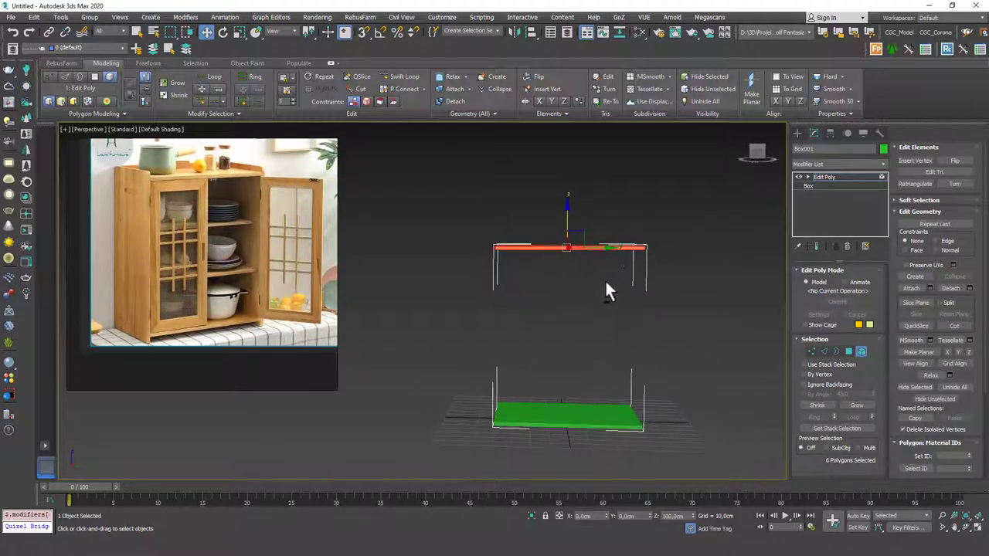
{"action": "left_click_drag", "start_coordinate": [580, 232], "coordinate": [532, 292], "text": "shift"}
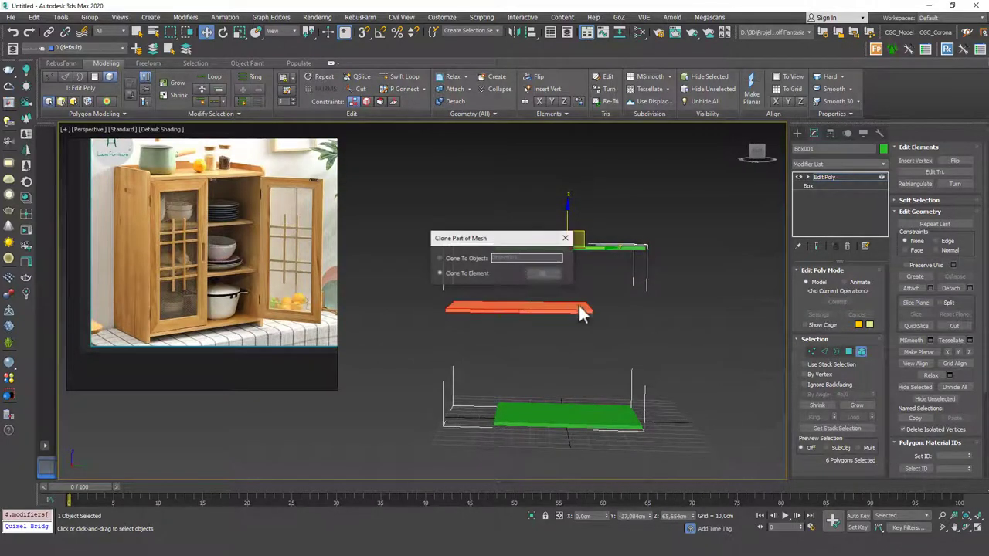
{"action": "left_click", "coordinate": [538, 269]}
{"action": "scroll", "coordinate": [535, 293], "scroll_direction": "up", "scroll_amount": 2}
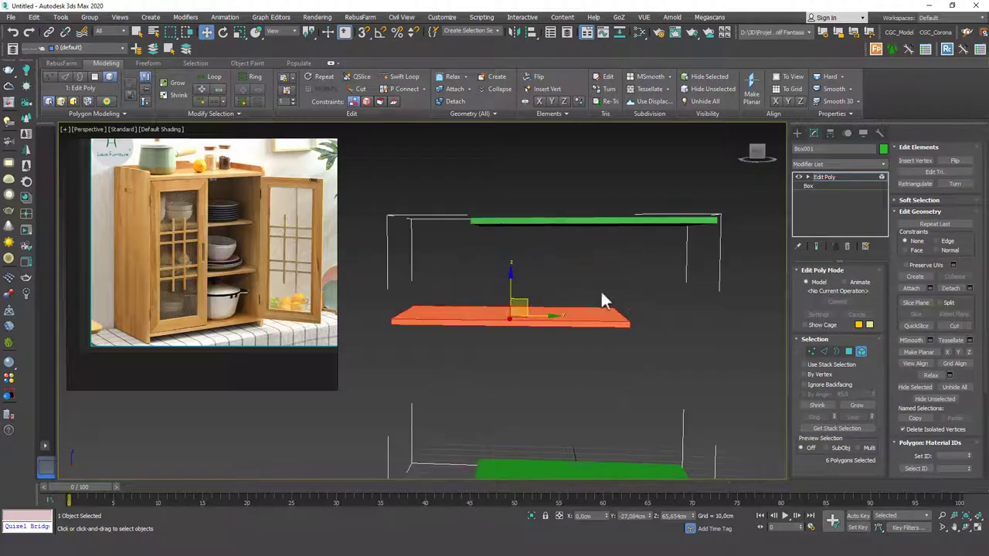
- Narrow the new slab element along Y into a thin strip by moving its end vertices and inner side face
{"action": "key", "text": "1"}
{"action": "left_click_drag", "start_coordinate": [600, 296], "coordinate": [448, 318]}
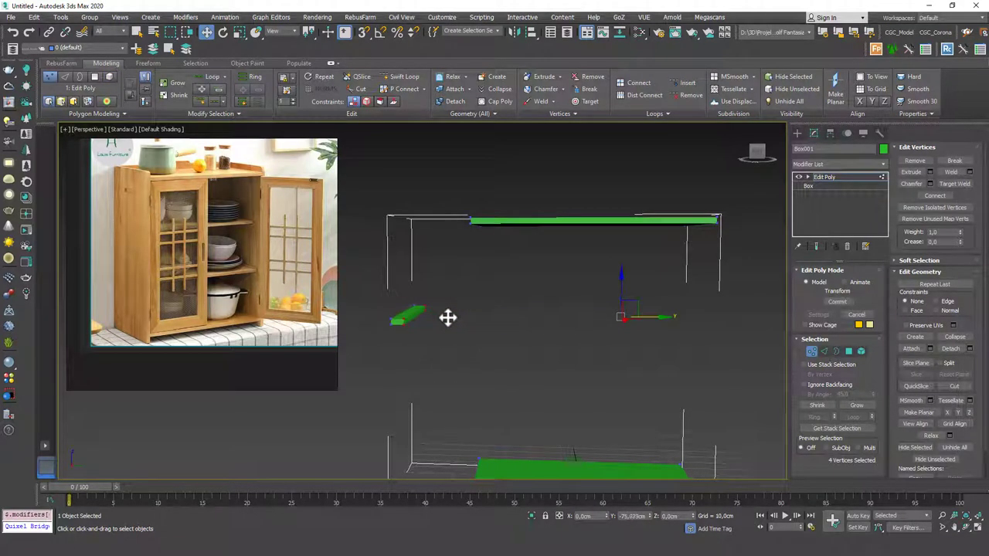
{"action": "scroll", "coordinate": [410, 318], "scroll_direction": "up", "scroll_amount": 4}
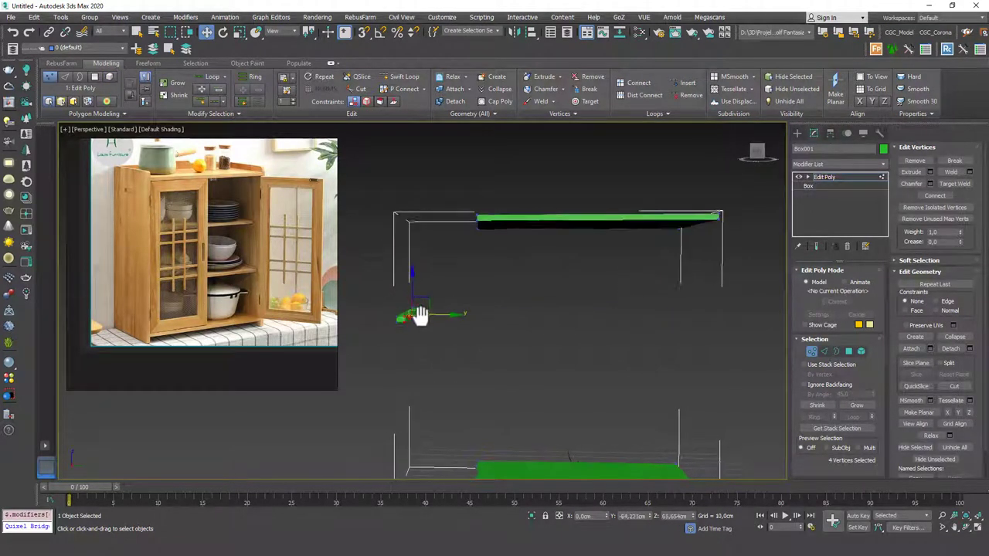
{"action": "key", "text": "4"}
{"action": "left_click", "coordinate": [415, 320]}
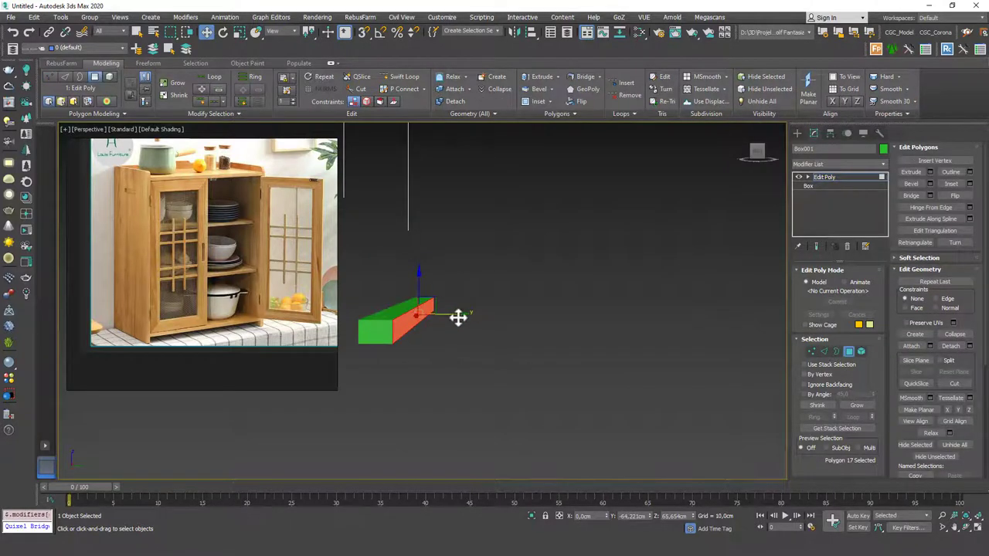
- Raise the strip's top face to about 104 cm, slightly above the top slab, to form a side panel
{"action": "left_click", "coordinate": [401, 307]}
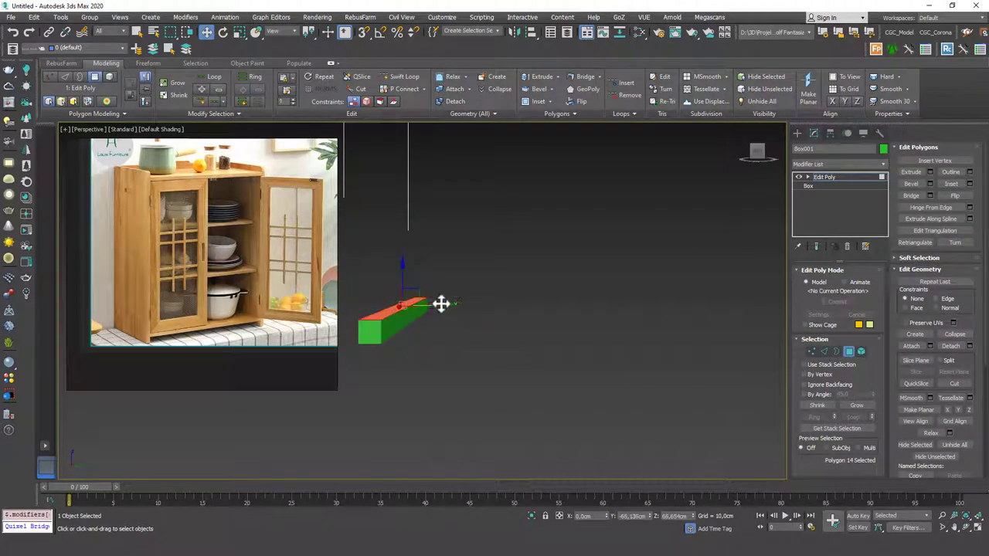
{"action": "middle_click_drag", "start_coordinate": [441, 304], "coordinate": [481, 329], "text": "alt"}
{"action": "left_click_drag", "start_coordinate": [483, 331], "coordinate": [485, 157]}
{"action": "scroll", "coordinate": [492, 203], "scroll_direction": "down", "scroll_amount": 5}
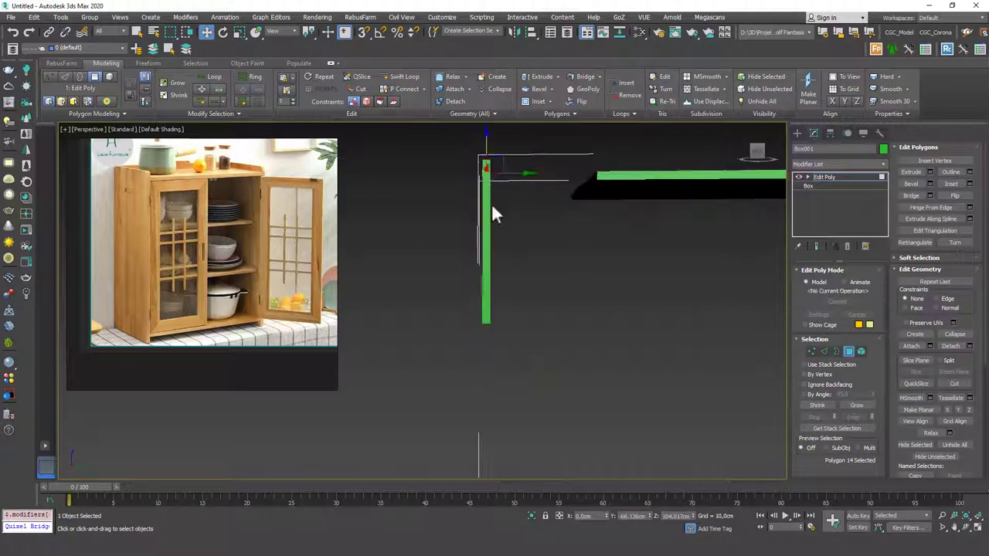
- Lower the side panel's bottom face to ground level and set its Z position to 0
{"action": "middle_click_drag", "start_coordinate": [490, 386], "coordinate": [528, 316], "text": "alt"}
{"action": "left_click", "coordinate": [488, 312]}
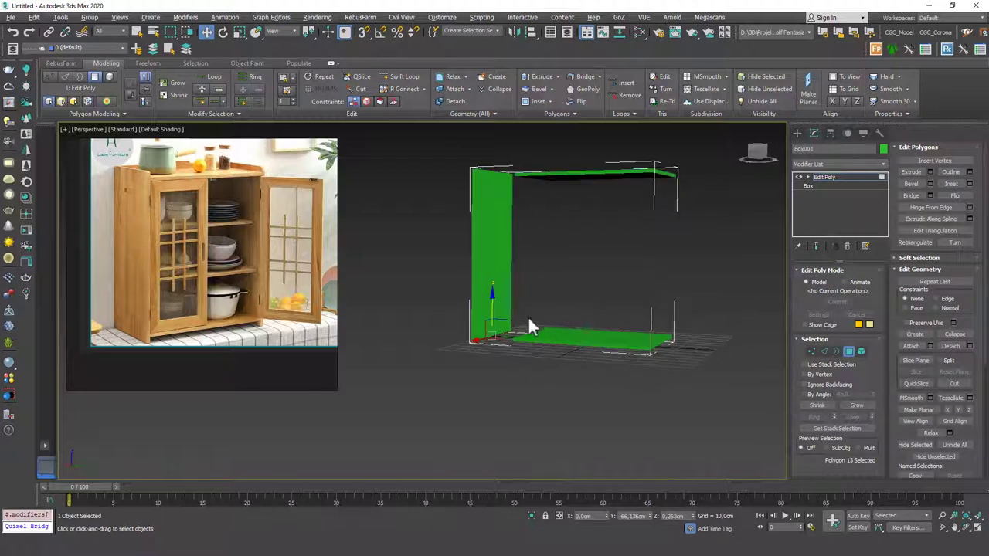
{"action": "scroll", "coordinate": [489, 262], "scroll_direction": "up", "scroll_amount": 5}
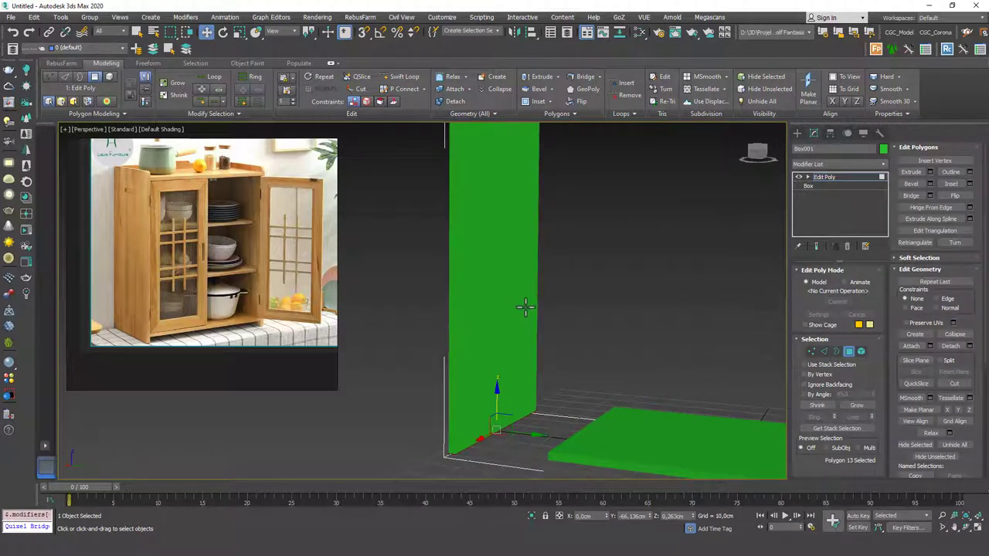
{"action": "scroll", "coordinate": [501, 353], "scroll_direction": "down", "scroll_amount": 4}
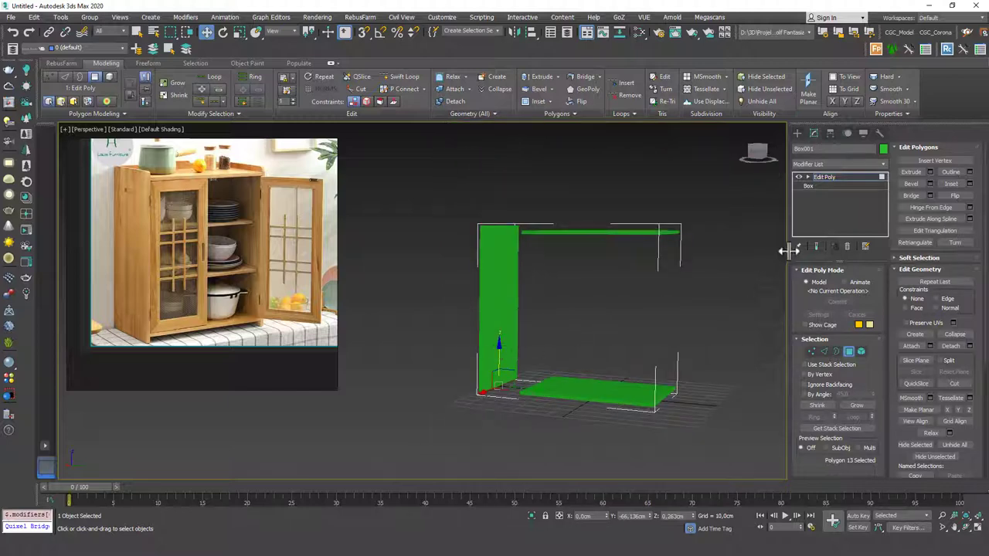
{"action": "middle_click_drag", "start_coordinate": [511, 403], "coordinate": [585, 378], "text": "alt"}
{"action": "scroll", "coordinate": [500, 383], "scroll_direction": "up", "scroll_amount": 5}
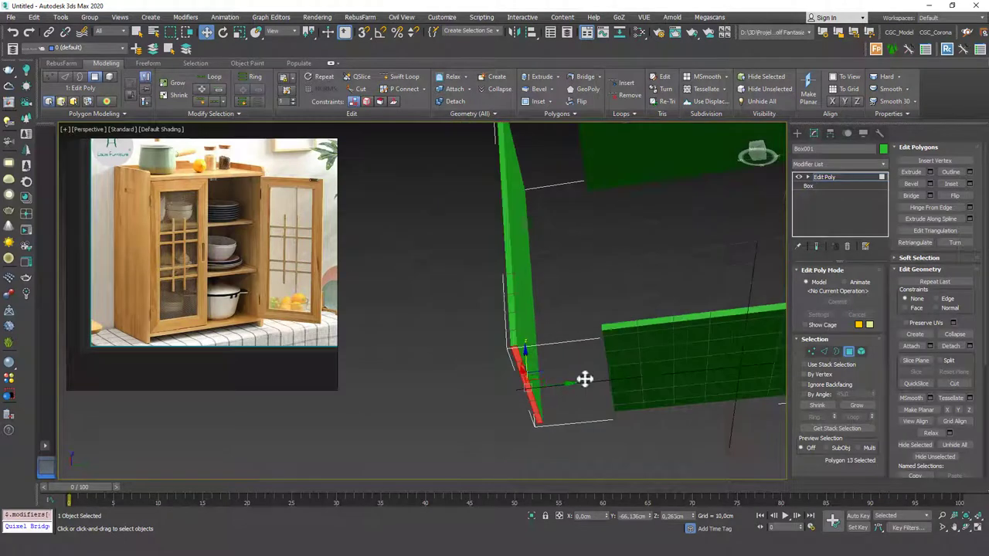
{"action": "right_click", "coordinate": [694, 517]}
{"action": "middle_click_drag", "start_coordinate": [584, 350], "coordinate": [577, 344], "text": "alt"}
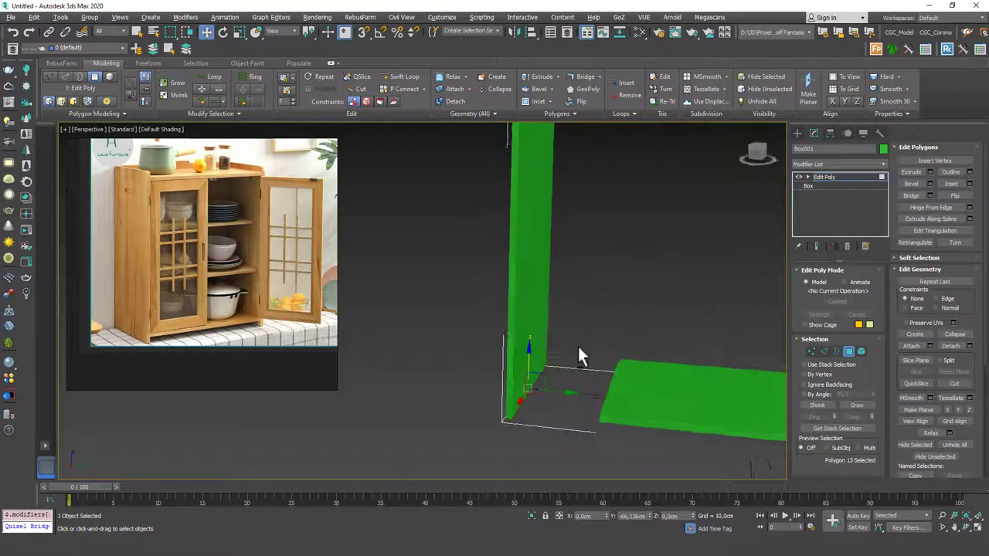
{"action": "scroll", "coordinate": [575, 341], "scroll_direction": "down", "scroll_amount": 4}
{"action": "middle_click_drag", "start_coordinate": [579, 292], "coordinate": [562, 313]}
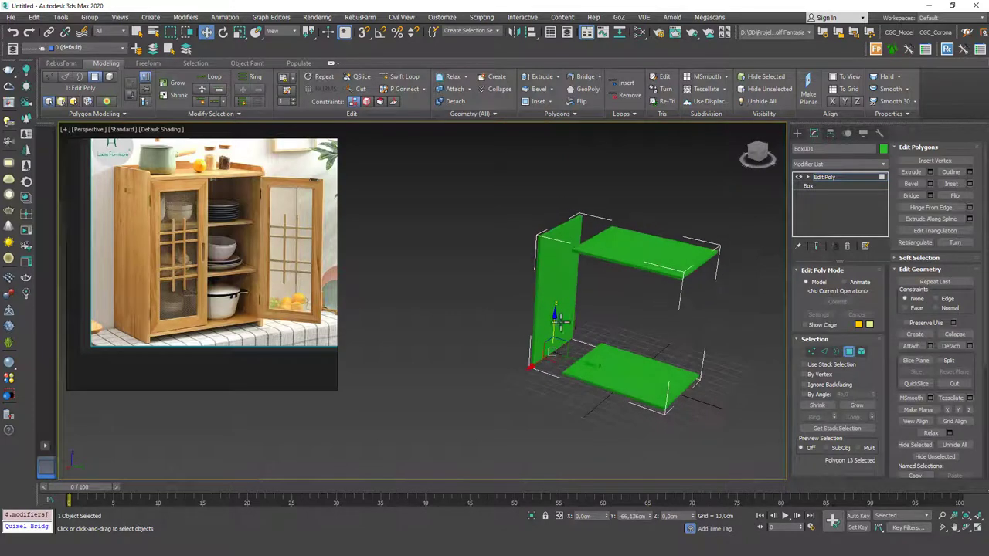
- Try to move the side panel's bottom face against the slab's end using snapping, and undo the move
{"action": "scroll", "coordinate": [558, 339], "scroll_direction": "up", "scroll_amount": 4}
{"action": "middle_click_drag", "start_coordinate": [558, 348], "coordinate": [746, 349], "text": "alt"}
{"action": "middle_click_drag", "start_coordinate": [532, 357], "coordinate": [647, 419]}
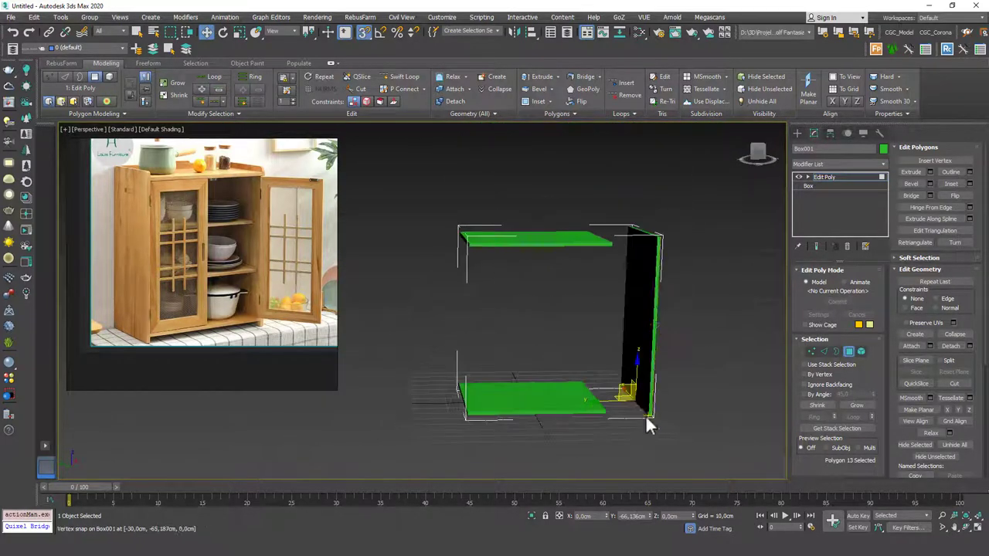
{"action": "scroll", "coordinate": [648, 426], "scroll_direction": "up", "scroll_amount": 5}
{"action": "middle_click_drag", "start_coordinate": [669, 369], "coordinate": [674, 348], "text": "alt"}
{"action": "left_click_drag", "start_coordinate": [674, 348], "coordinate": [449, 333]}
{"action": "key", "text": "ctrl+z"}
- Snap the whole side panel element flush against the ends of the top and bottom slabs
{"action": "key", "text": "5"}
{"action": "middle_click_drag", "start_coordinate": [501, 354], "coordinate": [420, 317], "text": "alt"}
{"action": "key", "text": "4"}
{"action": "scroll", "coordinate": [509, 278], "scroll_direction": "down", "scroll_amount": 4}
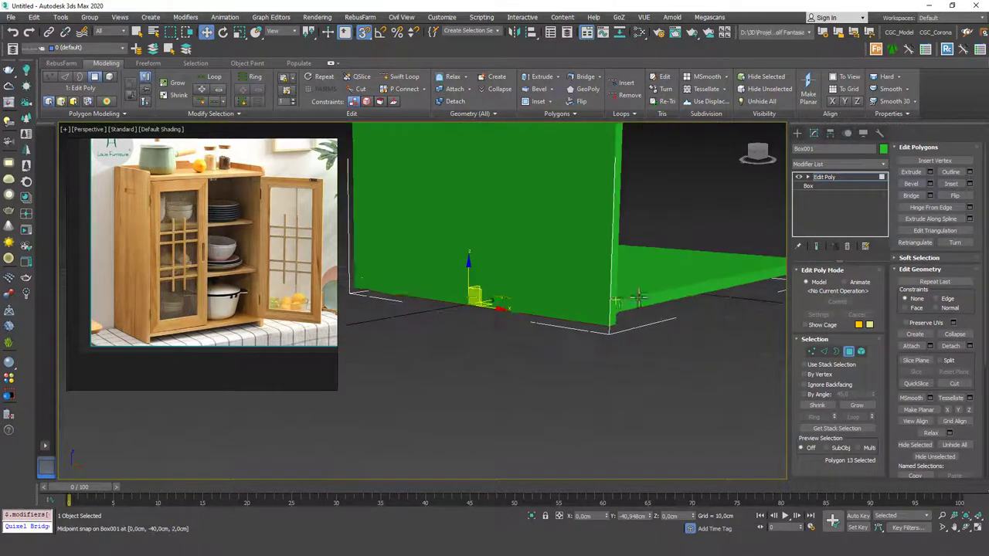
{"action": "middle_click_drag", "start_coordinate": [680, 286], "coordinate": [624, 317]}
{"action": "scroll", "coordinate": [624, 317], "scroll_direction": "down", "scroll_amount": 5}
{"action": "middle_click_drag", "start_coordinate": [581, 249], "coordinate": [603, 268]}
{"action": "scroll", "coordinate": [578, 262], "scroll_direction": "up", "scroll_amount": 4}
{"action": "scroll", "coordinate": [556, 264], "scroll_direction": "up", "scroll_amount": 4}
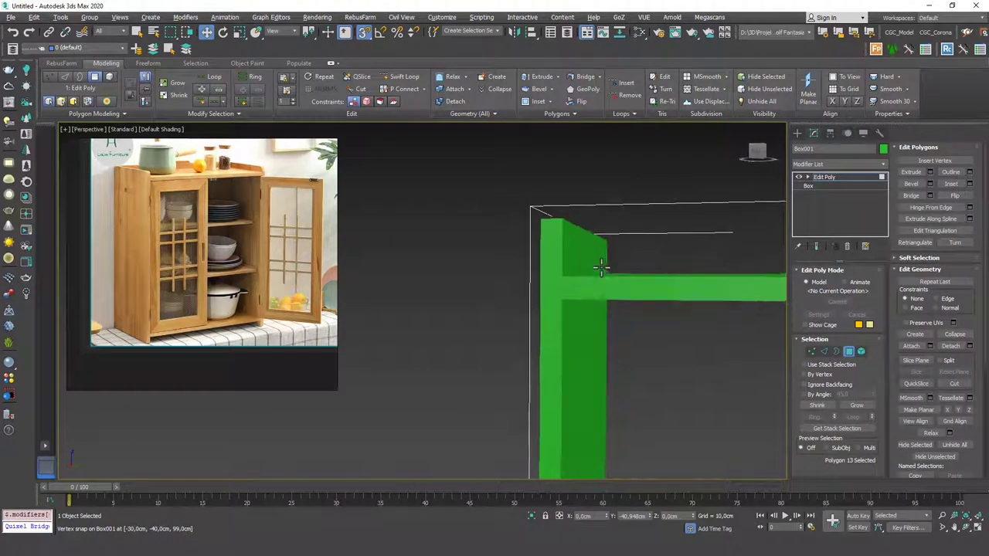
- Adjust the side panel's top face to a height of about 105 cm, projecting slightly above the top slab
{"action": "middle_click_drag", "start_coordinate": [576, 234], "coordinate": [588, 261], "text": "alt"}
{"action": "key", "text": "4"}
{"action": "key", "text": "4"}
{"action": "left_click", "coordinate": [607, 223]}
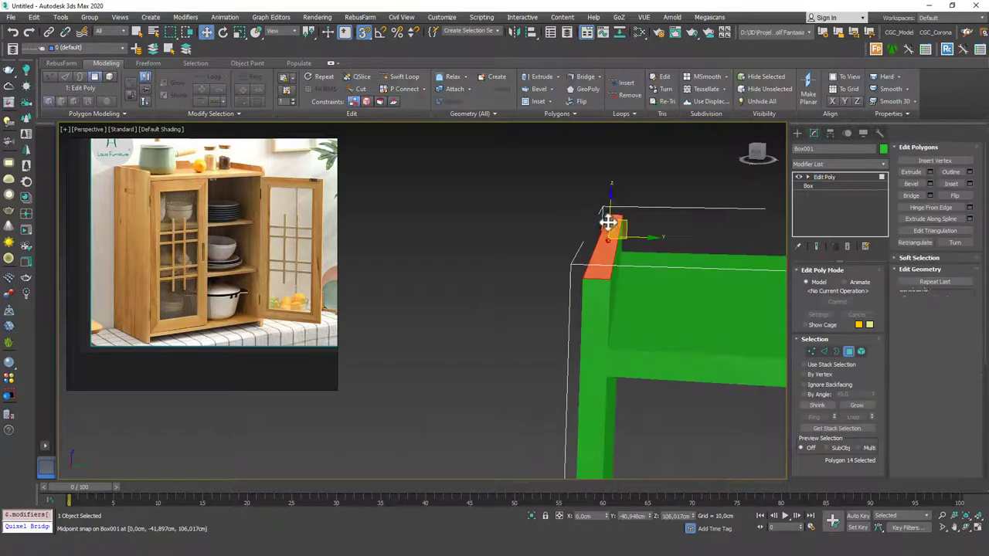
{"action": "mouse_move", "coordinate": [607, 223]}
{"action": "left_mouse_down"}
{"action": "mouse_move", "coordinate": [610, 203]}
{"action": "mouse_move", "coordinate": [611, 218]}
{"action": "left_mouse_up"}
{"action": "right_click", "coordinate": [609, 207]}
{"action": "scroll", "coordinate": [596, 320], "scroll_direction": "down", "scroll_amount": 5}
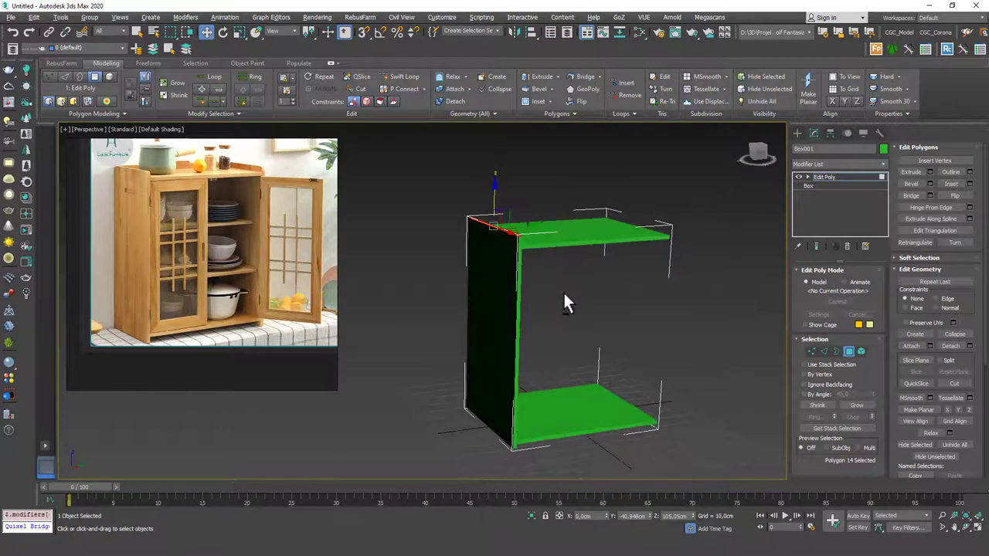
- Clone the side panel element in front of the cabinet and rotate the copy -90 degrees about Z for the back panel
{"action": "middle_click_drag", "start_coordinate": [562, 290], "coordinate": [530, 298], "text": "alt"}
{"action": "key", "text": "5"}
{"action": "left_click", "coordinate": [489, 305]}
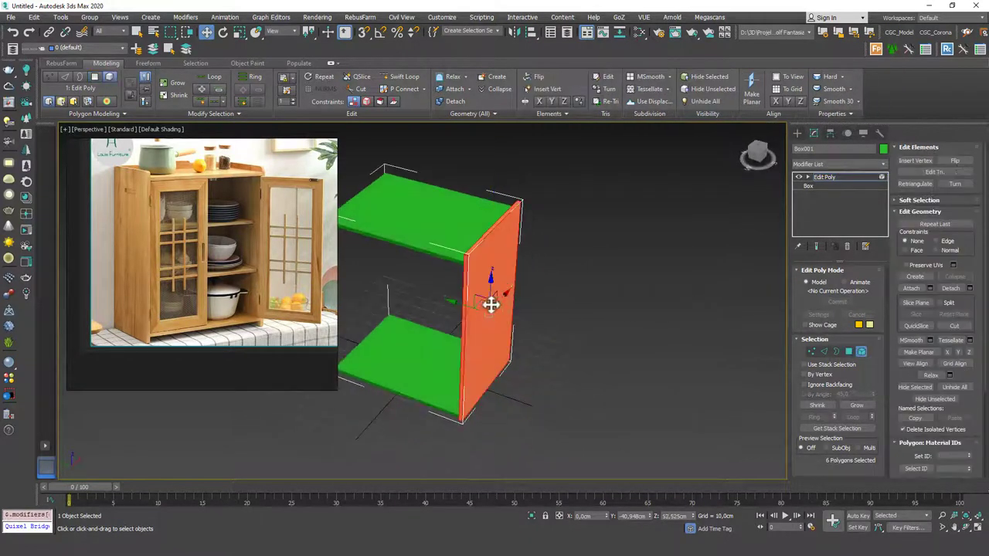
{"action": "mouse_move", "coordinate": [483, 304]}
{"action": "left_mouse_down", "text": "shift"}
{"action": "mouse_move", "coordinate": [401, 381]}
{"action": "mouse_move", "coordinate": [378, 389]}
{"action": "mouse_move", "coordinate": [387, 384]}
{"action": "left_mouse_up", "text": "shift"}
{"action": "left_click", "coordinate": [544, 277]}
{"action": "key", "text": "e"}
{"action": "key", "text": "a"}
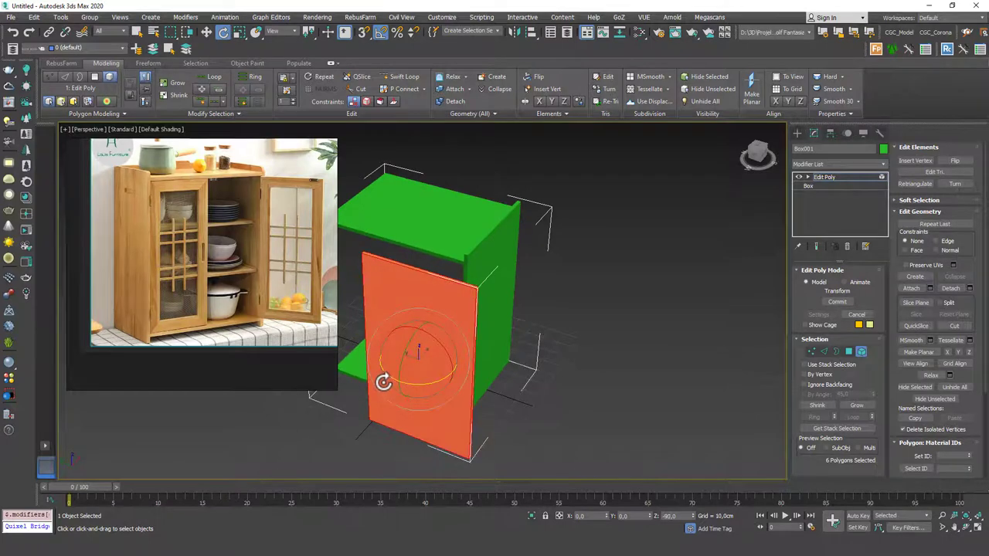
- Snap the rotated panel against the cabinet's rear edge, aligning its end with the side panel's outer corner
{"action": "key", "text": "t"}
{"action": "scroll", "coordinate": [519, 317], "scroll_direction": "down", "scroll_amount": 3}
{"action": "scroll", "coordinate": [468, 335], "scroll_direction": "up", "scroll_amount": 2}
{"action": "key", "text": "w"}
{"action": "left_click_drag", "start_coordinate": [468, 334], "coordinate": [536, 274]}
{"action": "scroll", "coordinate": [549, 404], "scroll_direction": "up", "scroll_amount": 3}
{"action": "scroll", "coordinate": [549, 404], "scroll_direction": "up", "scroll_amount": 3}
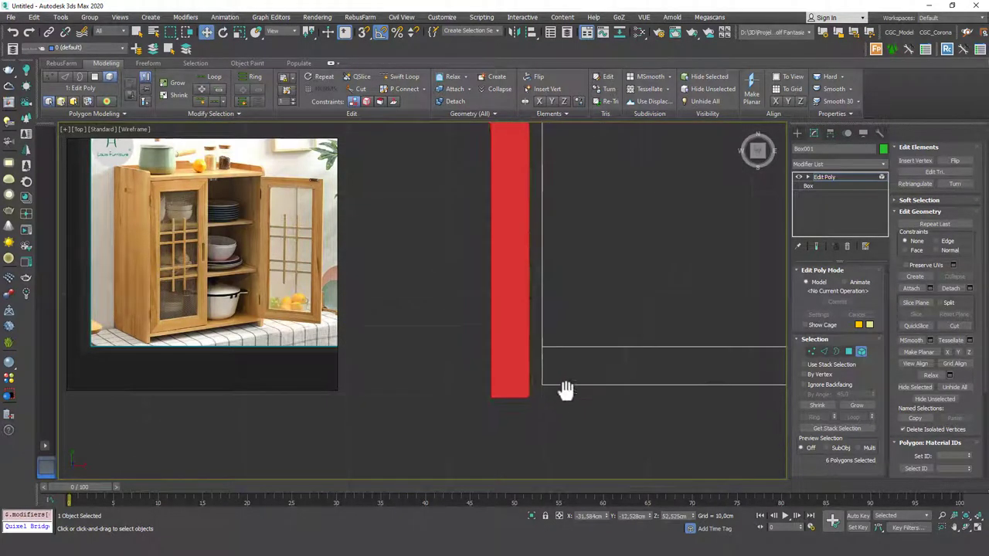
{"action": "left_click_drag", "start_coordinate": [522, 397], "coordinate": [538, 380]}
{"action": "scroll", "coordinate": [534, 376], "scroll_direction": "down", "scroll_amount": 3}
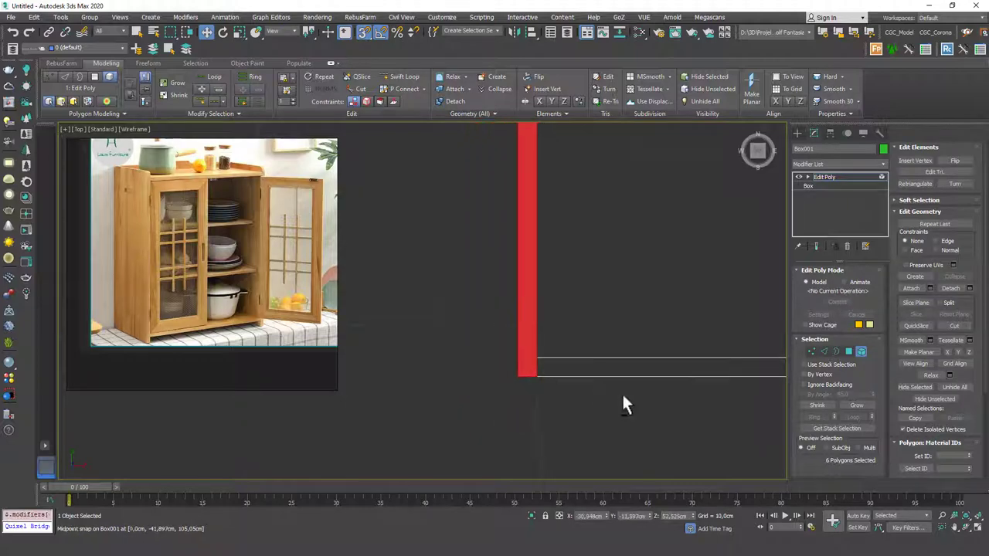
- Mirror the cabinet with a Symmetry modifier, using the Y mirror axis and Flip enabled
{"action": "mouse_move", "coordinate": [623, 393]}
{"action": "middle_mouse_down", "text": "alt"}
{"action": "mouse_move", "coordinate": [545, 333]}
{"action": "mouse_move", "coordinate": [510, 329]}
{"action": "mouse_move", "coordinate": [662, 307]}
{"action": "mouse_move", "coordinate": [669, 345]}
{"action": "mouse_move", "coordinate": [609, 304]}
{"action": "mouse_move", "coordinate": [552, 305]}
{"action": "mouse_move", "coordinate": [564, 303]}
{"action": "middle_mouse_up", "text": "alt"}
{"action": "scroll", "coordinate": [546, 335], "scroll_direction": "down", "scroll_amount": 5}
{"action": "key", "text": "F3"}
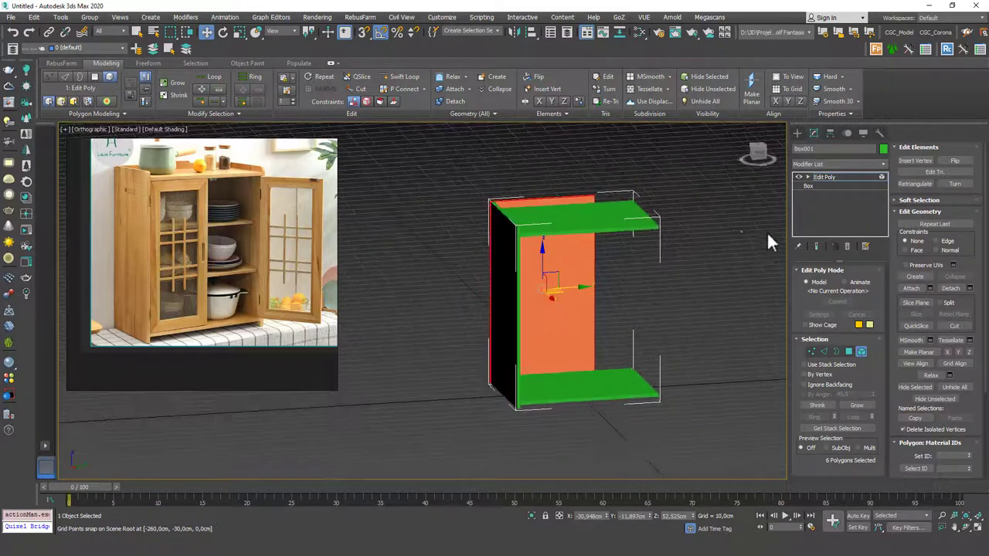
{"action": "left_click", "coordinate": [820, 177]}
{"action": "left_click", "coordinate": [829, 162]}
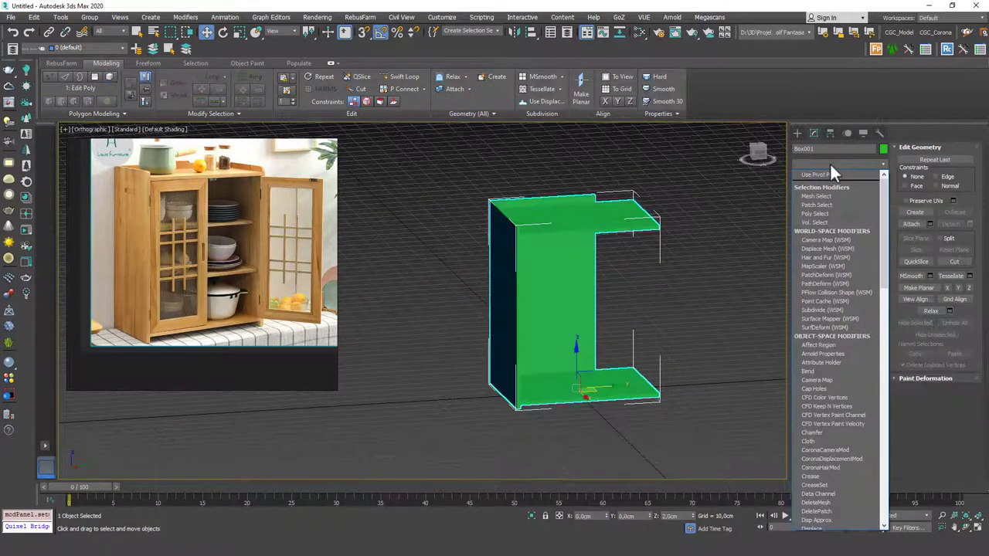
{"action": "type", "text": "y"}
{"action": "key", "text": "Return"}
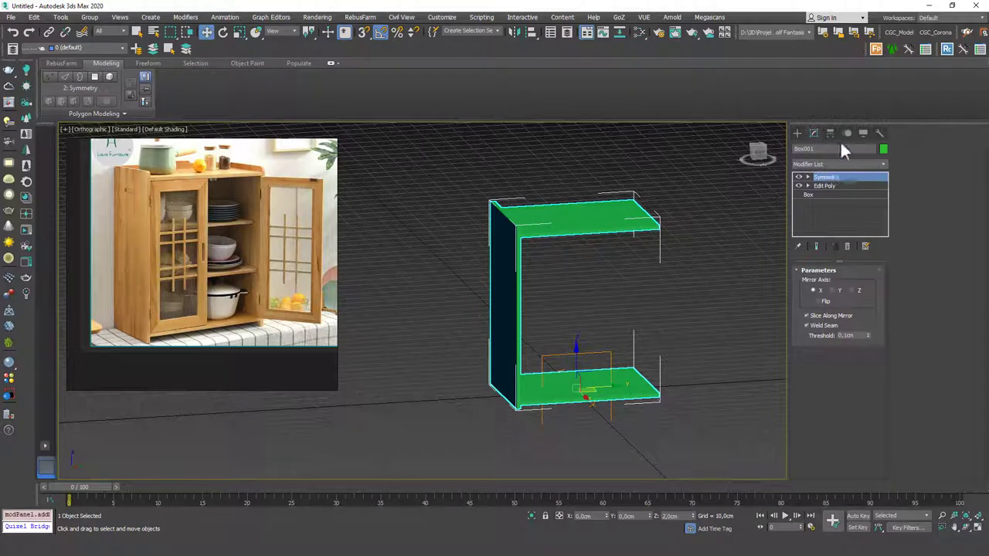
{"action": "left_click", "coordinate": [833, 291]}
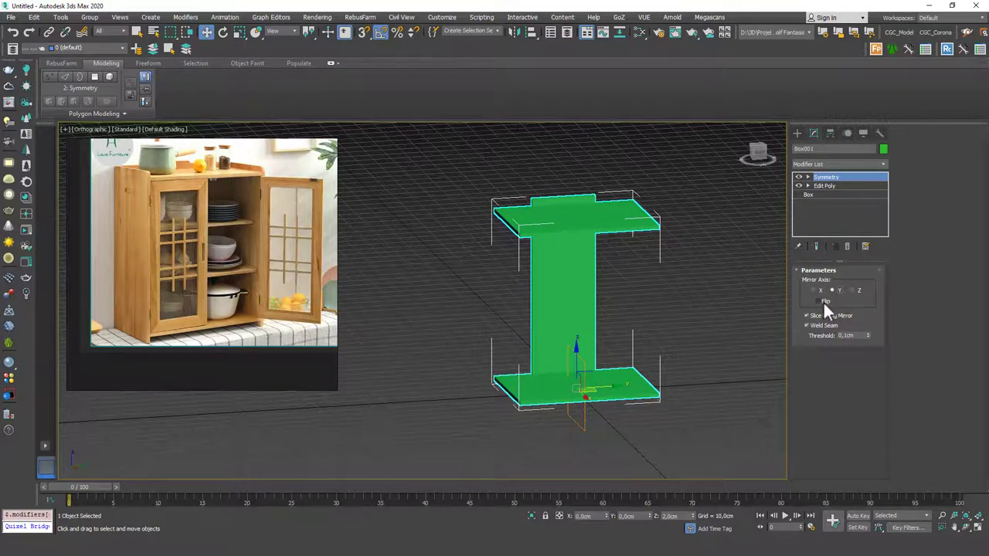
{"action": "left_click", "coordinate": [820, 300]}
{"action": "middle_click_drag", "start_coordinate": [604, 353], "coordinate": [663, 340], "text": "alt"}
{"action": "key", "text": "F4"}
{"action": "scroll", "coordinate": [676, 344], "scroll_direction": "up", "scroll_amount": 3}
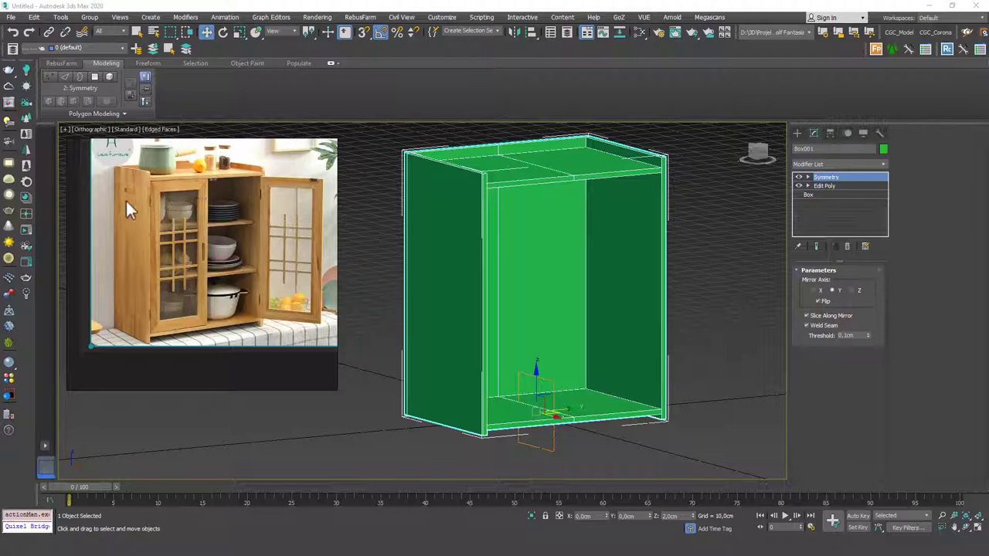
- Rotate the whole cabinet -90 degrees about Z to orient it toward the front view
{"action": "key", "text": "f"}
{"action": "key", "text": "z"}
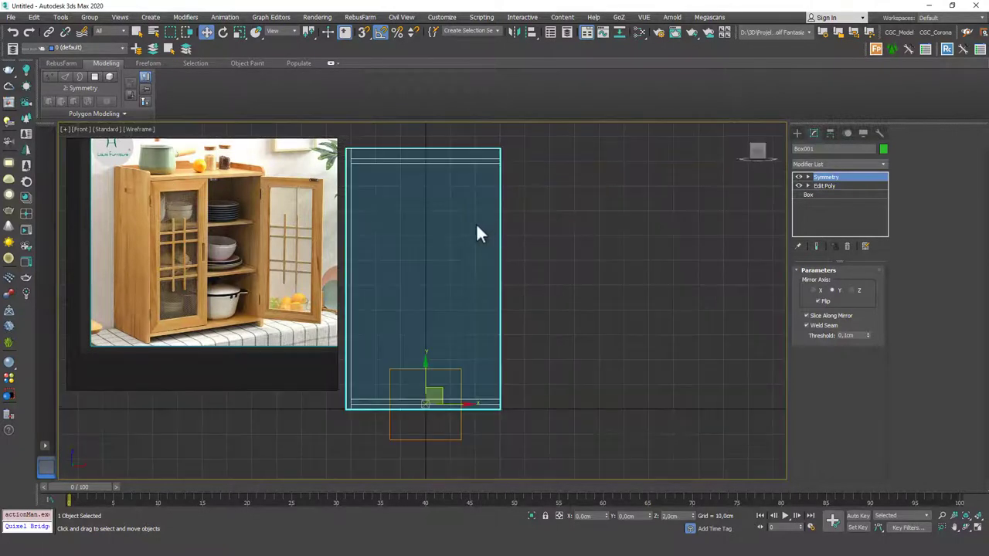
{"action": "key", "text": "F3"}
{"action": "mouse_move", "coordinate": [481, 224]}
{"action": "middle_mouse_down", "text": "alt"}
{"action": "mouse_move", "coordinate": [693, 221]}
{"action": "mouse_move", "coordinate": [492, 269]}
{"action": "mouse_move", "coordinate": [486, 260]}
{"action": "mouse_move", "coordinate": [623, 239]}
{"action": "middle_mouse_up", "text": "alt"}
{"action": "key", "text": "l"}
{"action": "key", "text": "F3"}
{"action": "scroll", "coordinate": [595, 239], "scroll_direction": "down", "scroll_amount": 2}
{"action": "middle_click_drag", "start_coordinate": [635, 280], "coordinate": [514, 293], "text": "alt"}
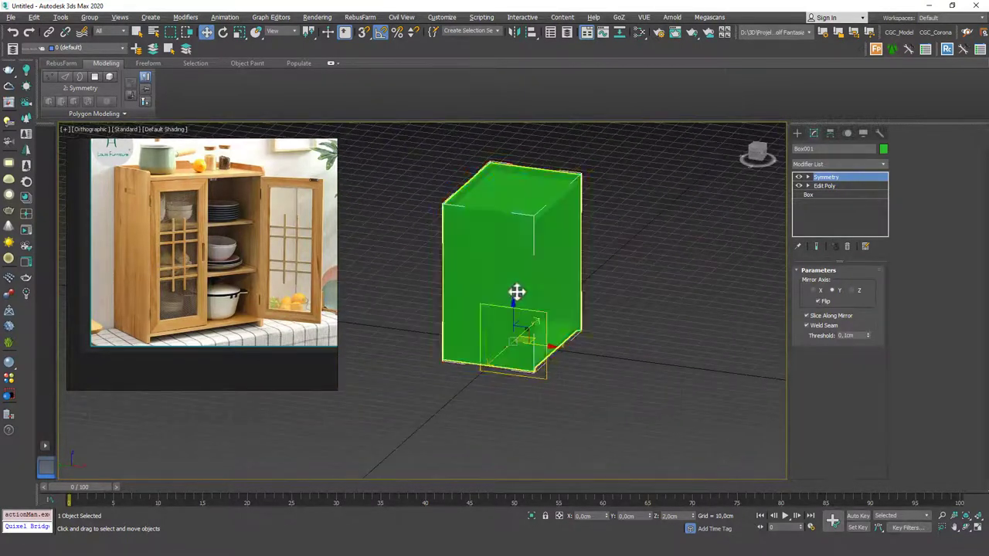
{"action": "key", "text": "e"}
{"action": "left_click_drag", "start_coordinate": [521, 351], "coordinate": [477, 348]}
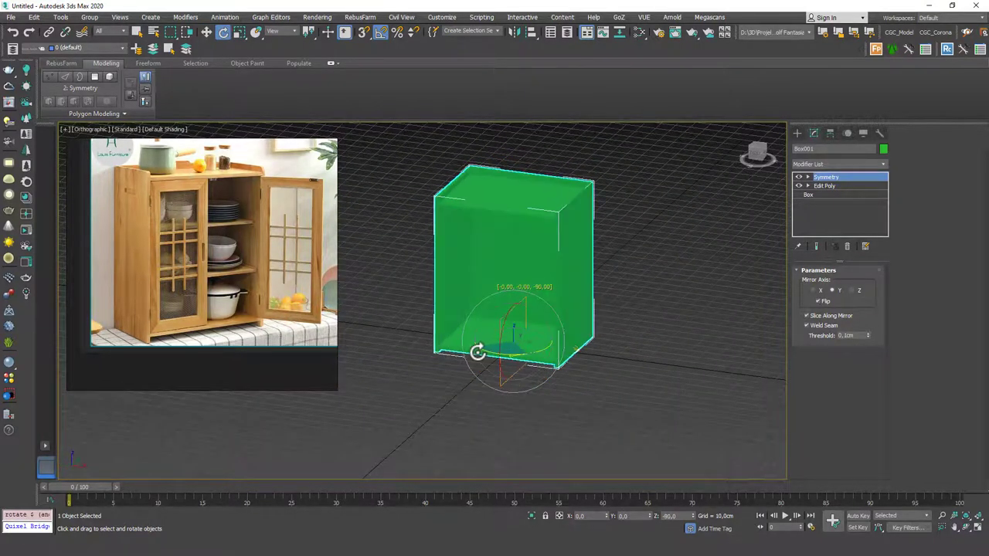
- Display the cabinet shaded with edged faces in the front view, with the grid hidden
{"action": "key", "text": "f"}
{"action": "key", "text": "z"}
{"action": "key", "text": "F3"}
{"action": "middle_click_drag", "start_coordinate": [498, 188], "coordinate": [540, 221]}
{"action": "key", "text": "F3"}
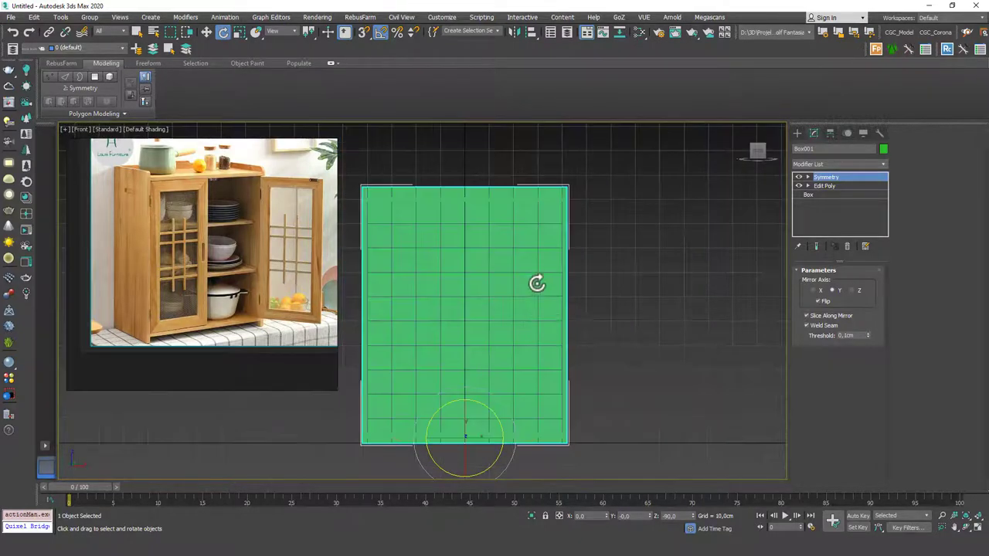
{"action": "mouse_move", "coordinate": [536, 285]}
{"action": "middle_mouse_down", "text": "alt"}
{"action": "mouse_move", "coordinate": [514, 283]}
{"action": "mouse_move", "coordinate": [516, 260]}
{"action": "middle_mouse_up", "text": "alt"}
{"action": "key", "text": "f"}
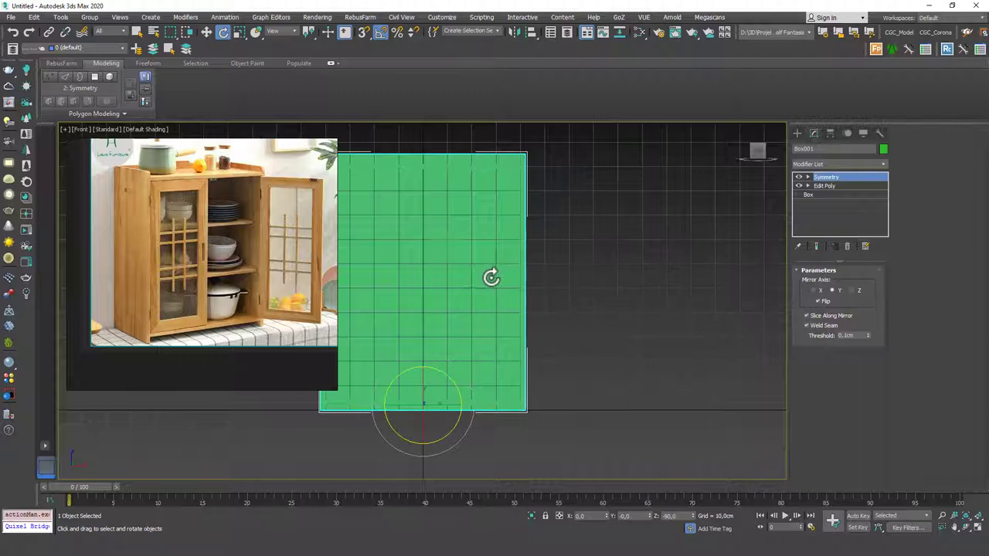
{"action": "key", "text": "g"}
{"action": "scroll", "coordinate": [490, 258], "scroll_direction": "down", "scroll_amount": 1}
{"action": "middle_click_drag", "start_coordinate": [488, 253], "coordinate": [539, 258]}
{"action": "key", "text": "F4"}
{"action": "scroll", "coordinate": [487, 191], "scroll_direction": "up", "scroll_amount": 2}
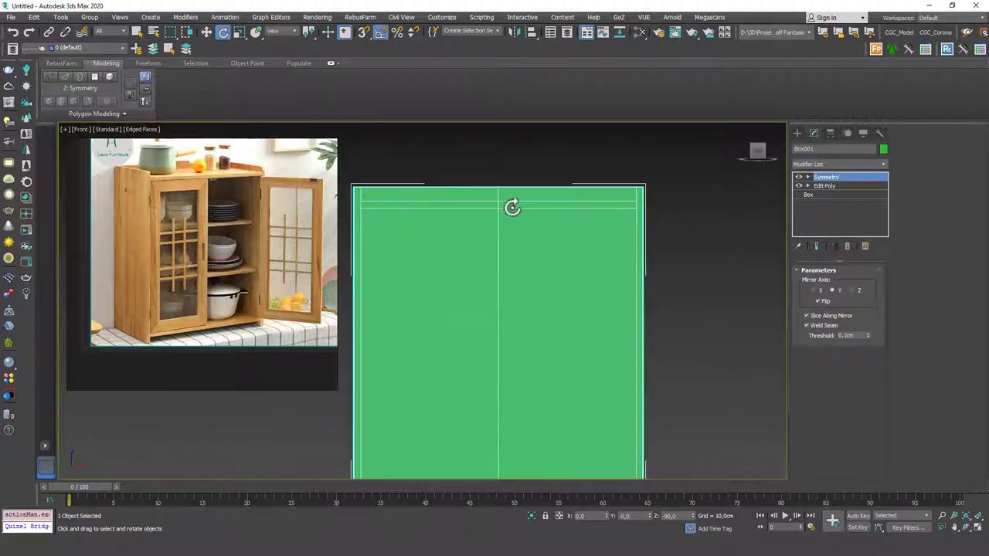
{"action": "middle_click_drag", "start_coordinate": [477, 305], "coordinate": [533, 254]}
{"action": "scroll", "coordinate": [533, 253], "scroll_direction": "down", "scroll_amount": 2}
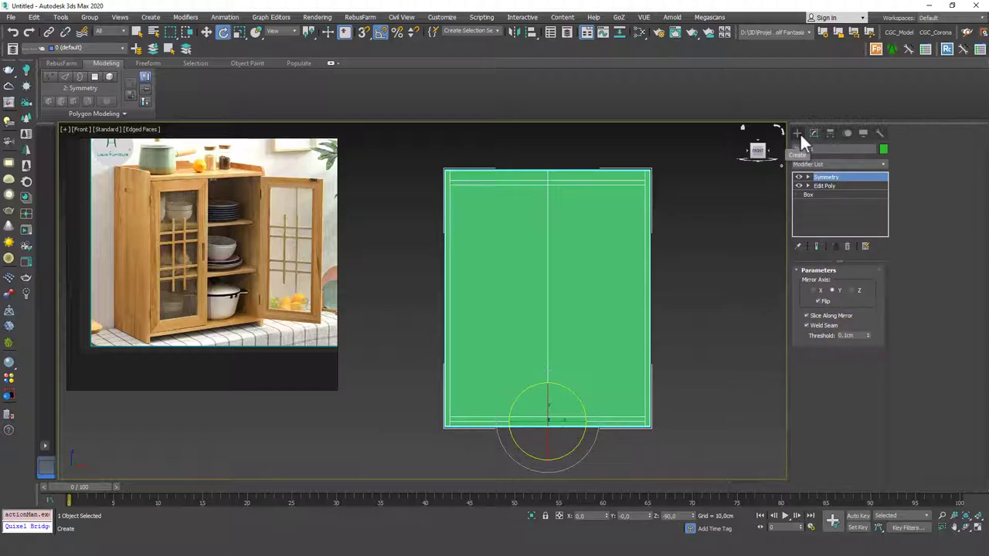
- Examine the door frame, hinge and lattice details in the reference photo
{"action": "scroll", "coordinate": [161, 188], "scroll_direction": "up", "scroll_amount": 3}
{"action": "scroll", "coordinate": [155, 191], "scroll_direction": "up", "scroll_amount": 2}
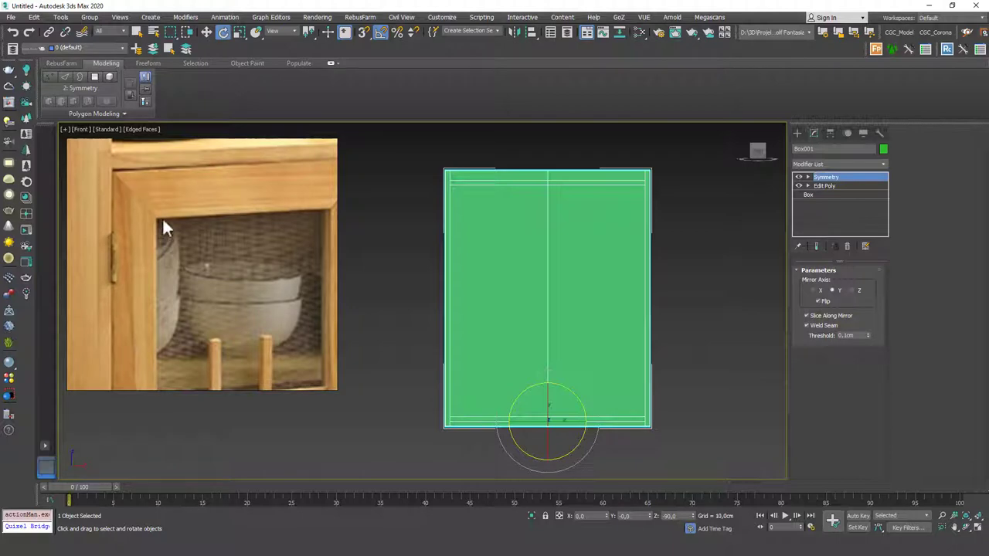
{"action": "scroll", "coordinate": [114, 177], "scroll_direction": "down", "scroll_amount": 3}
{"action": "scroll", "coordinate": [112, 178], "scroll_direction": "up", "scroll_amount": 2}
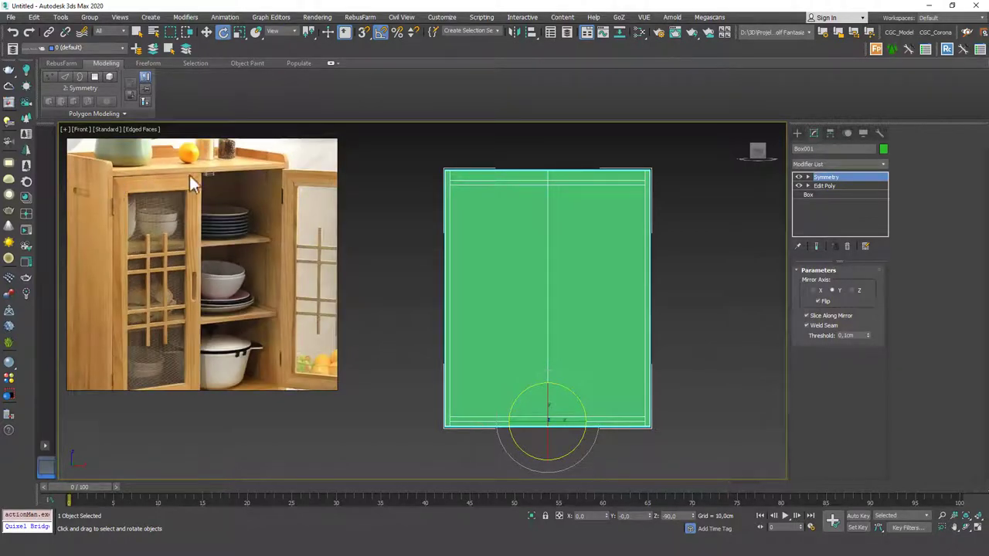
{"action": "scroll", "coordinate": [116, 189], "scroll_direction": "up", "scroll_amount": 2}
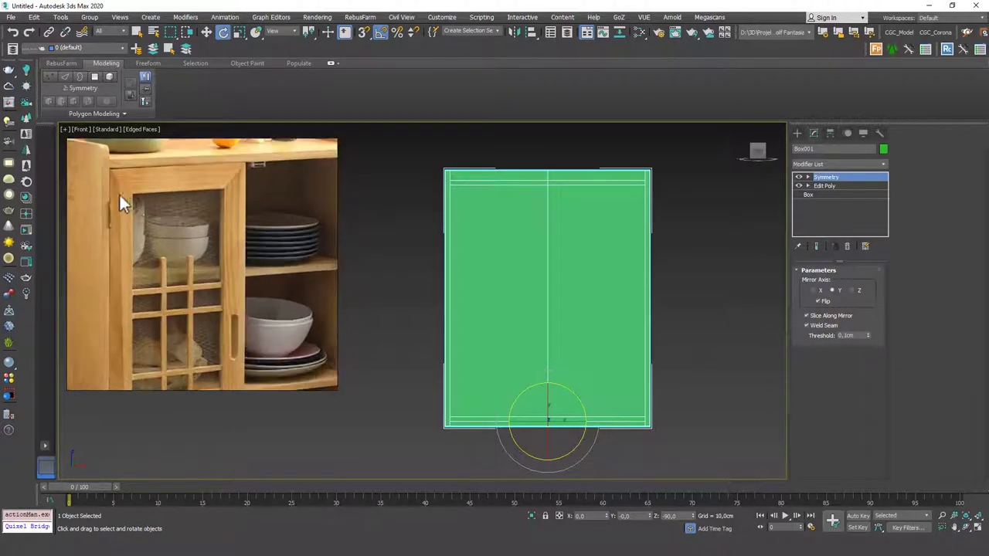
{"action": "scroll", "coordinate": [124, 189], "scroll_direction": "down", "scroll_amount": 2}
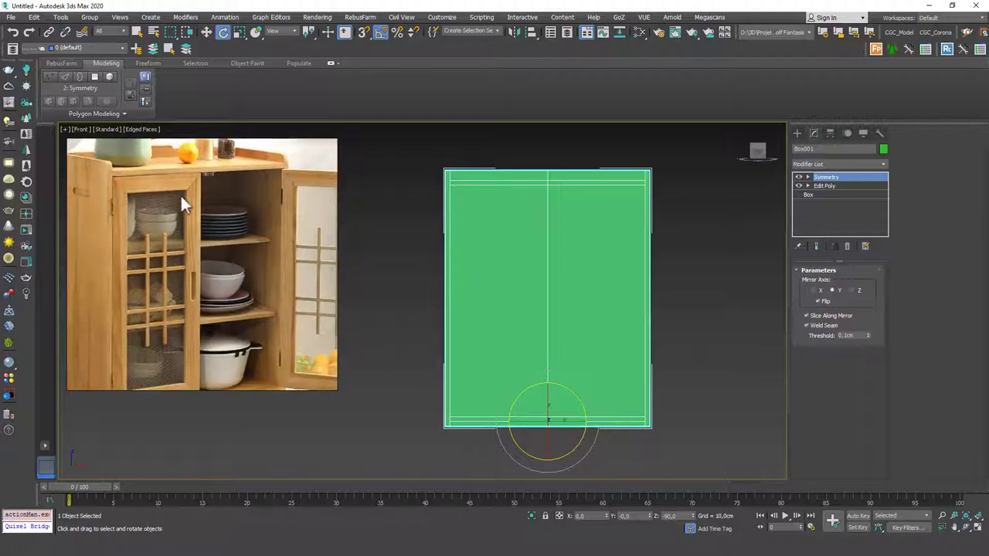
{"action": "scroll", "coordinate": [139, 244], "scroll_direction": "down", "scroll_amount": 2}
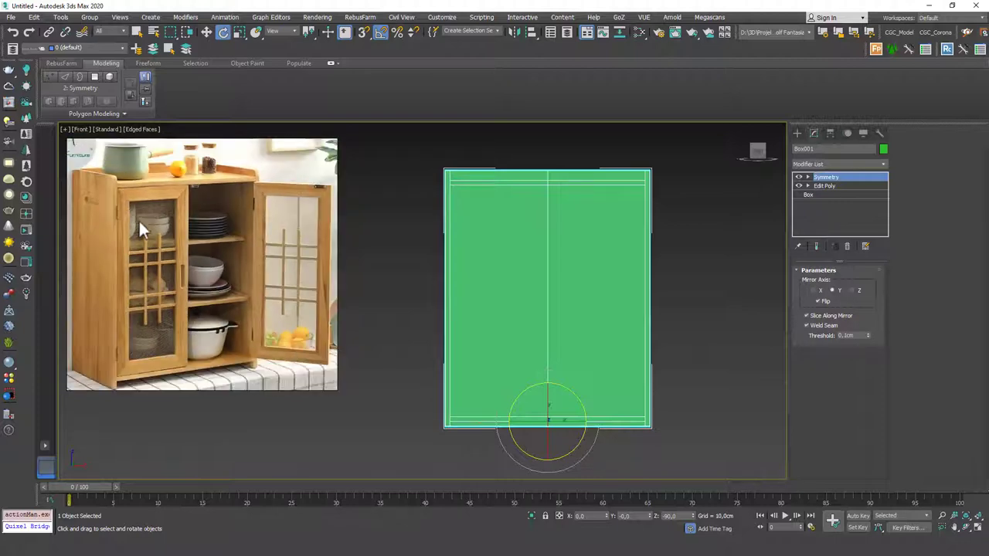
{"action": "scroll", "coordinate": [132, 193], "scroll_direction": "up", "scroll_amount": 2}
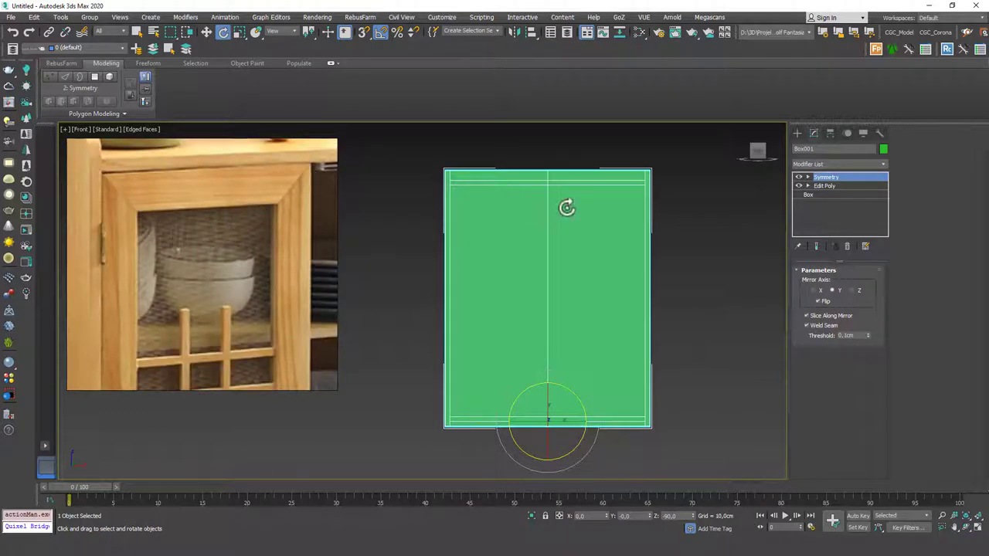
- Draw a box 95 cm long and 40 cm wide, snapped over the left half of the cabinet's front opening
{"action": "left_click", "coordinate": [797, 132]}
{"action": "left_click", "coordinate": [823, 194]}
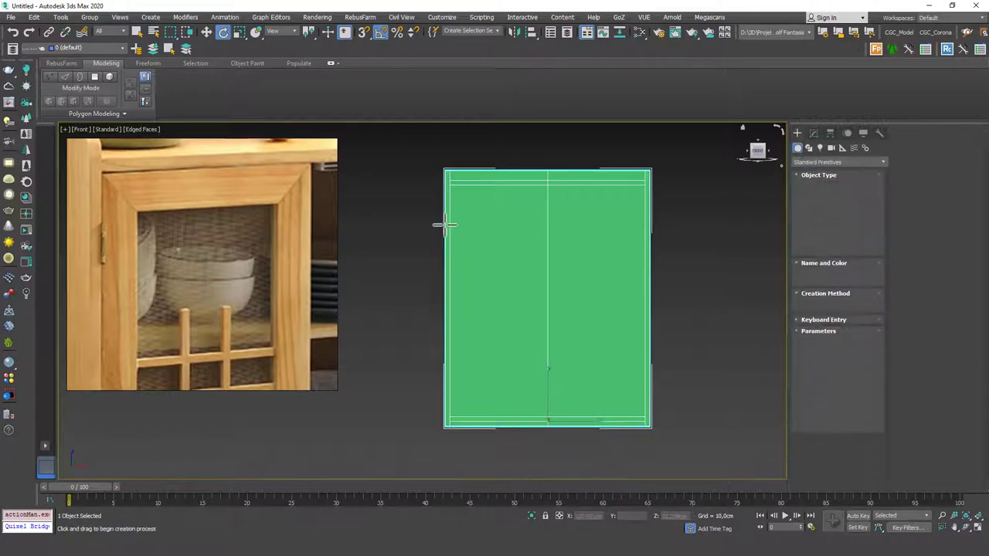
{"action": "key", "text": "s"}
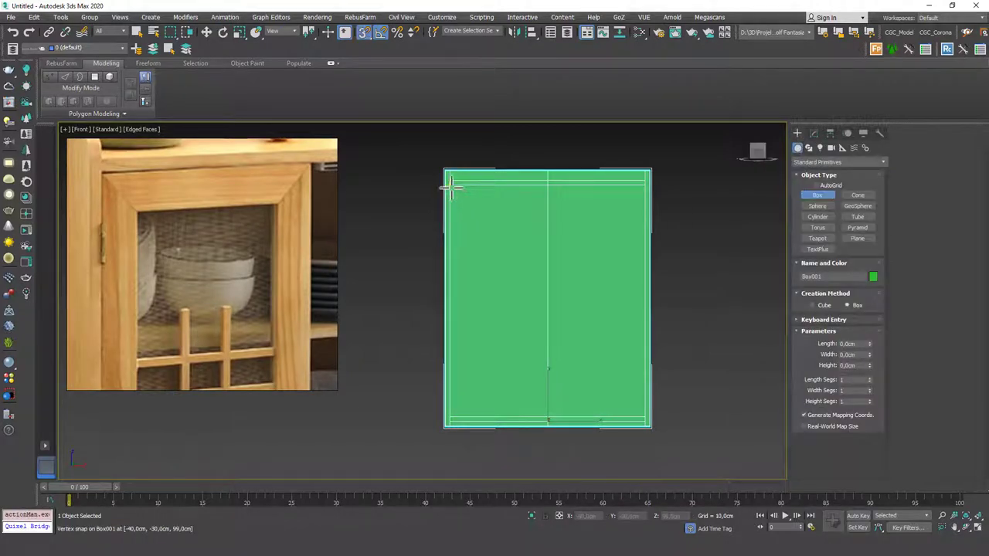
{"action": "right_click", "coordinate": [360, 32]}
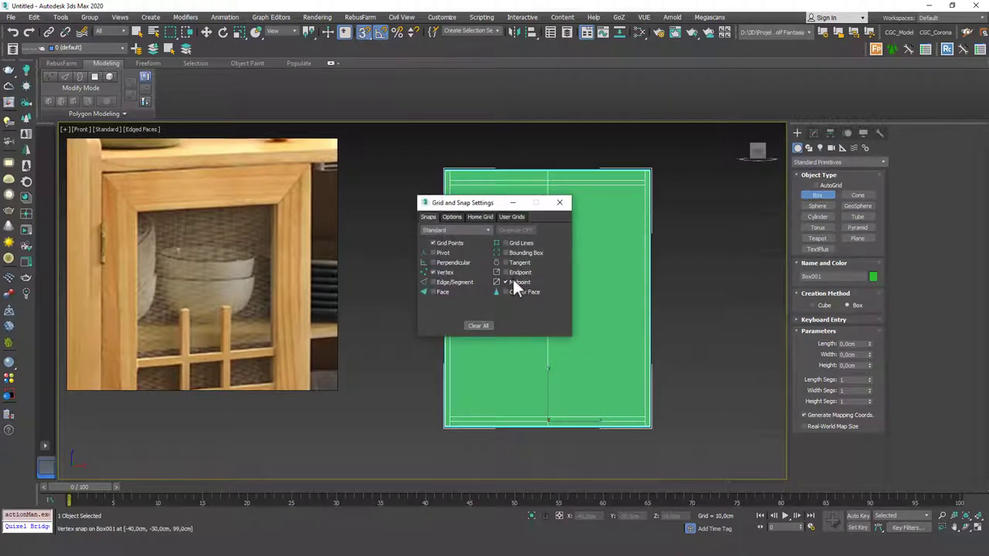
{"action": "left_click", "coordinate": [560, 202]}
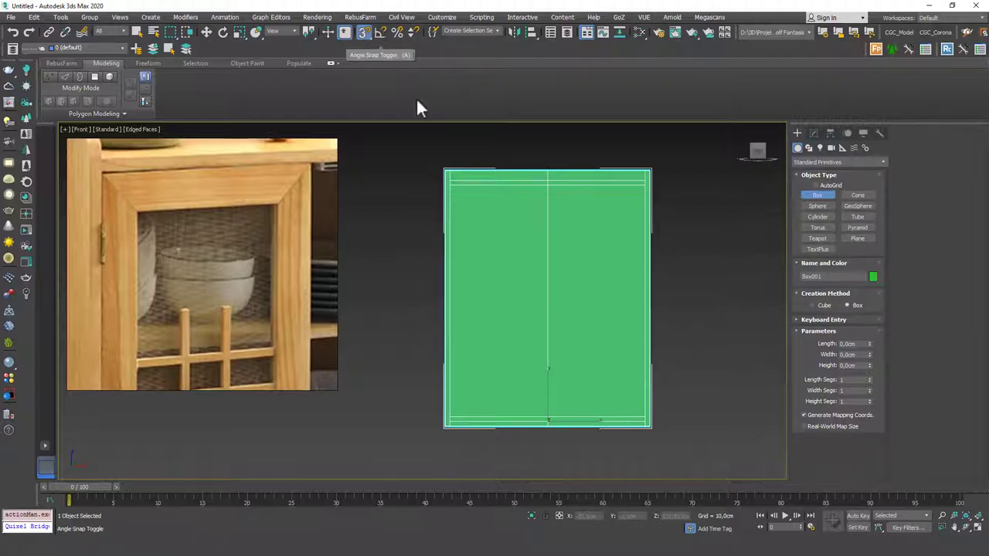
{"action": "left_click_drag", "start_coordinate": [452, 190], "coordinate": [547, 414]}
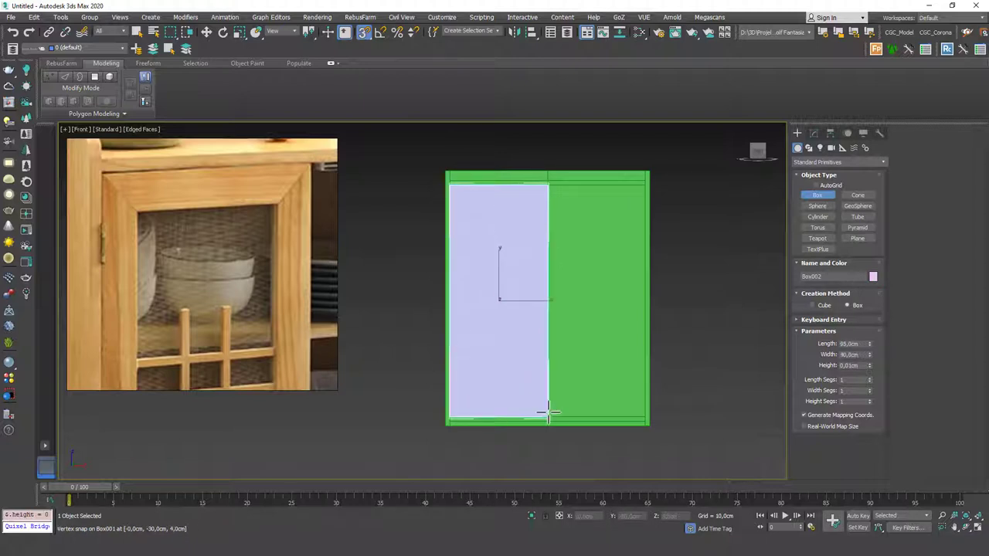
{"action": "left_click", "coordinate": [554, 375]}
{"action": "right_click", "coordinate": [554, 376]}
- Set the door box's height to -2 cm to make a thin panel set inside the cabinet opening
{"action": "middle_click_drag", "start_coordinate": [456, 302], "coordinate": [504, 320], "text": "alt"}
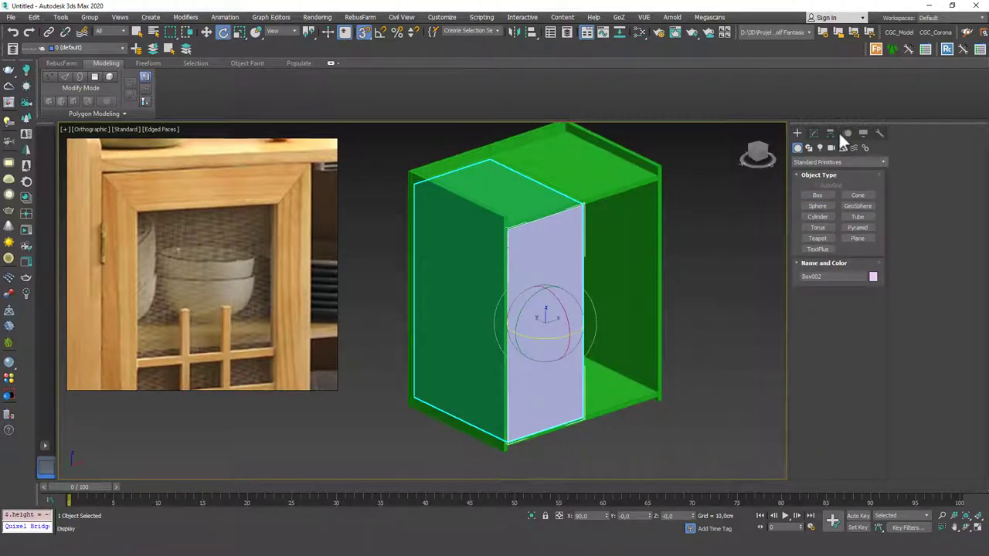
{"action": "left_click", "coordinate": [814, 132]}
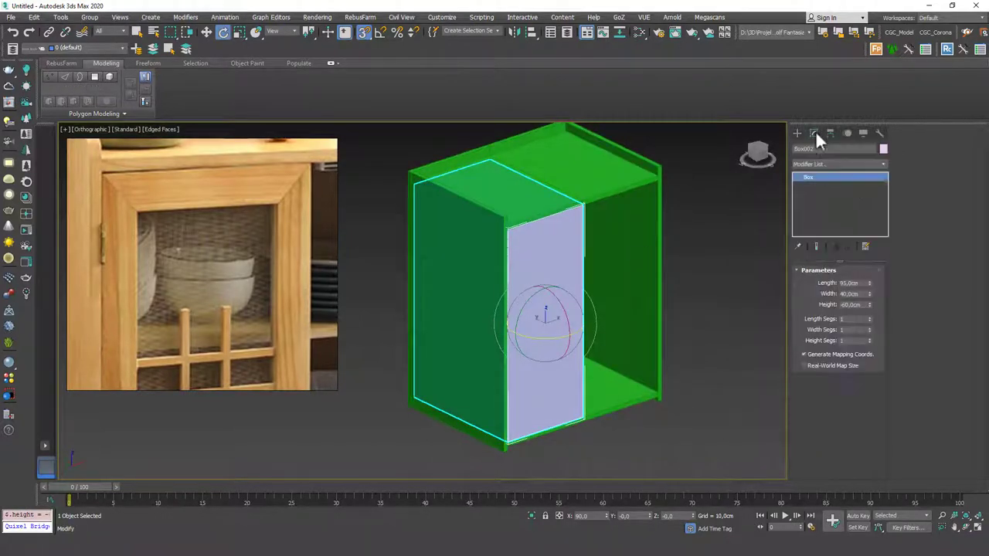
{"action": "right_click", "coordinate": [870, 306]}
{"action": "type", "text": "2"}
{"action": "key", "text": "Return"}
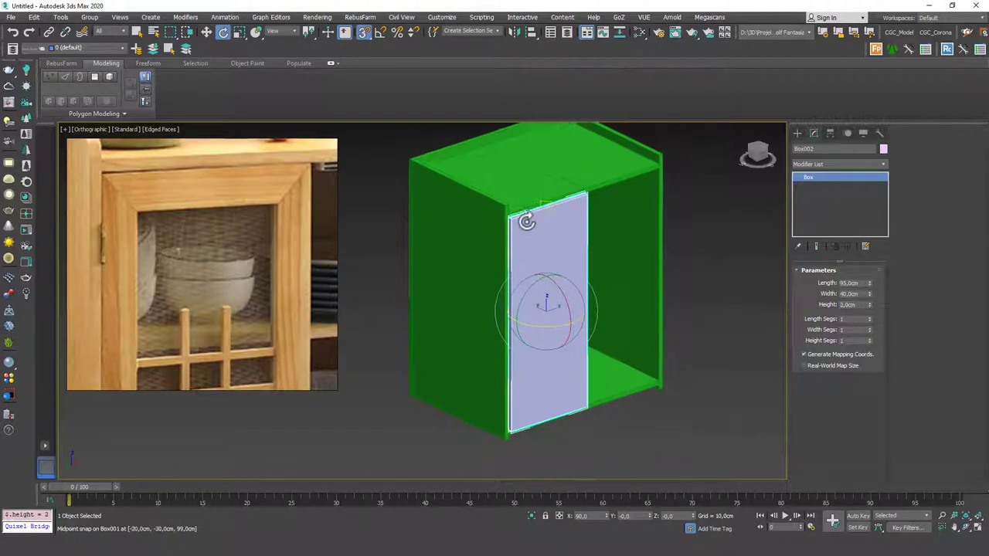
{"action": "scroll", "coordinate": [525, 221], "scroll_direction": "up", "scroll_amount": 3}
{"action": "type", "text": "-2"}
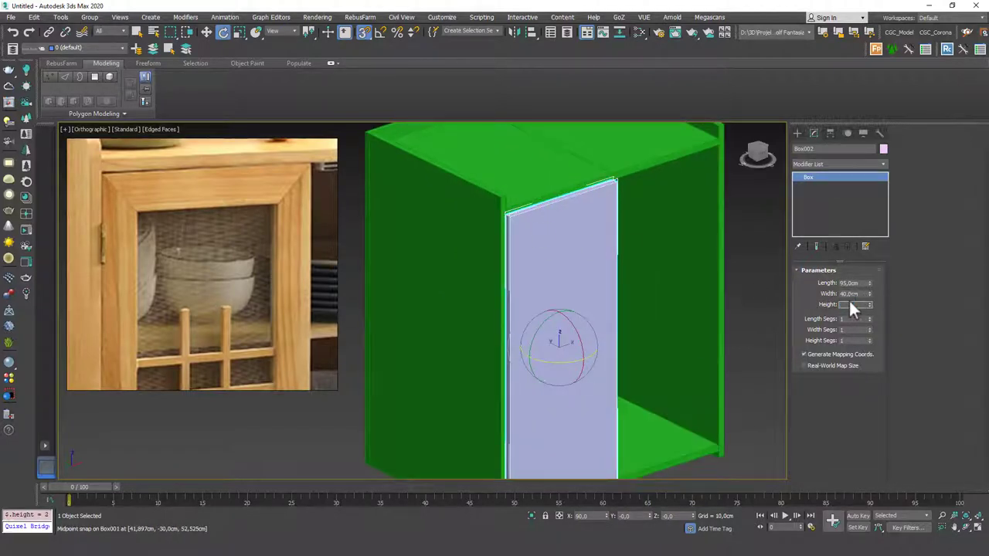
{"action": "key", "text": "Return"}
{"action": "middle_click_drag", "start_coordinate": [503, 304], "coordinate": [593, 275], "text": "alt"}
{"action": "middle_click_drag", "start_coordinate": [551, 187], "coordinate": [633, 181], "text": "alt"}
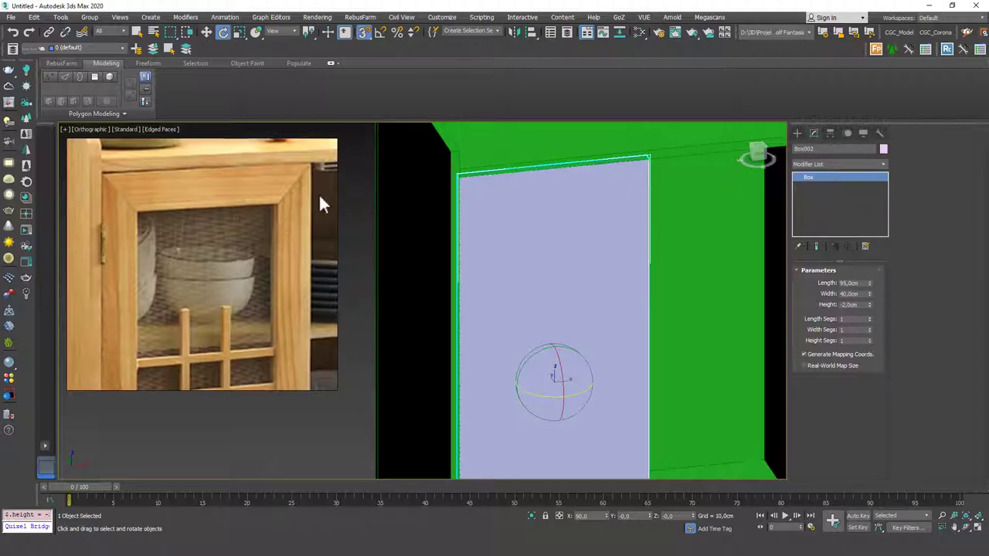
- Add an Edit Poly modifier to the door panel and select its front and back polygons
{"action": "left_click", "coordinate": [848, 164]}
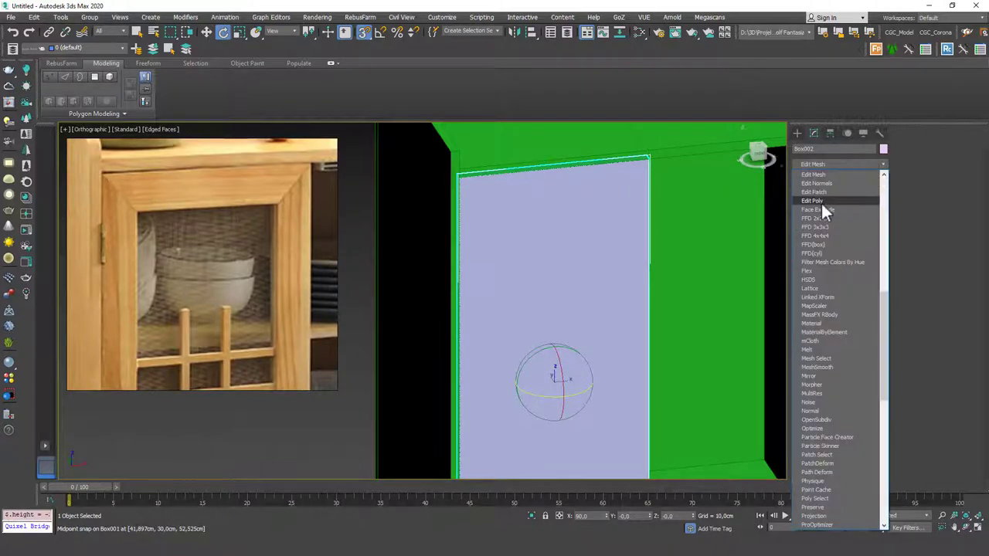
{"action": "left_click", "coordinate": [820, 199]}
{"action": "scroll", "coordinate": [565, 308], "scroll_direction": "down", "scroll_amount": 3}
{"action": "key", "text": "q"}
{"action": "left_click", "coordinate": [526, 300]}
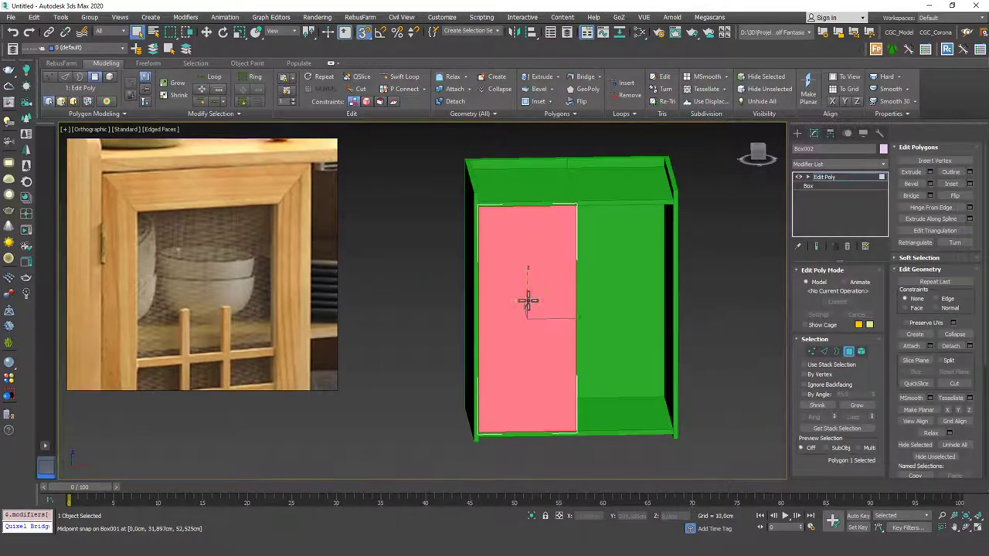
{"action": "mouse_move", "coordinate": [525, 300]}
{"action": "middle_mouse_down", "text": "alt"}
{"action": "mouse_move", "coordinate": [506, 314]}
{"action": "mouse_move", "coordinate": [529, 298]}
{"action": "middle_mouse_up", "text": "alt"}
{"action": "middle_click_drag", "start_coordinate": [593, 305], "coordinate": [670, 279], "text": "alt"}
{"action": "key", "text": "F3"}
{"action": "key", "text": "F3"}
{"action": "scroll", "coordinate": [563, 244], "scroll_direction": "up", "scroll_amount": 2}
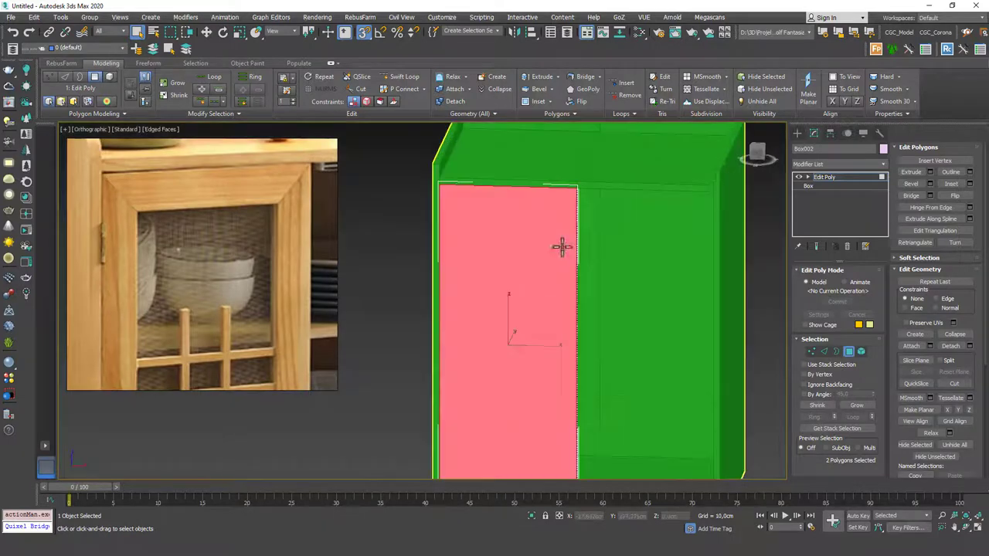
- Inset the door panel's selected front and back polygons by 6.5 cm to form the frame border
{"action": "left_click", "coordinate": [970, 183]}
{"action": "middle_click_drag", "start_coordinate": [591, 269], "coordinate": [640, 207], "text": "alt"}
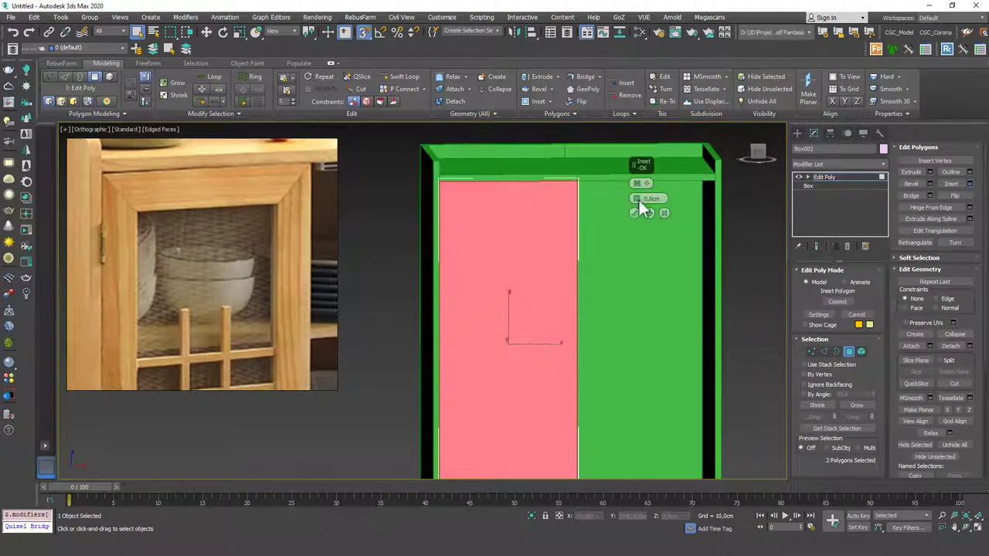
{"action": "left_click_drag", "start_coordinate": [636, 201], "coordinate": [642, 185]}
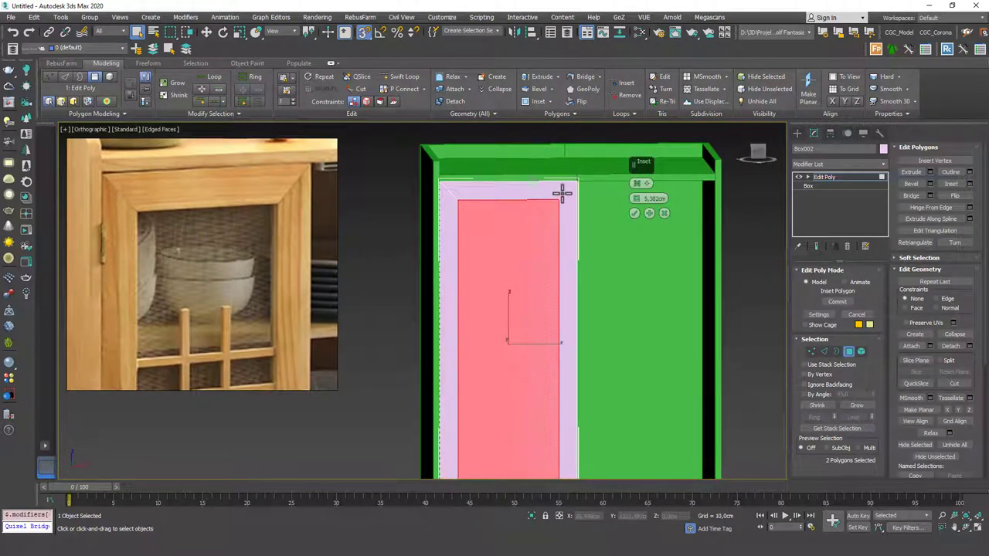
{"action": "scroll", "coordinate": [505, 280], "scroll_direction": "down", "scroll_amount": 4}
{"action": "middle_click_drag", "start_coordinate": [506, 290], "coordinate": [514, 296], "text": "alt"}
{"action": "scroll", "coordinate": [487, 230], "scroll_direction": "up", "scroll_amount": 2}
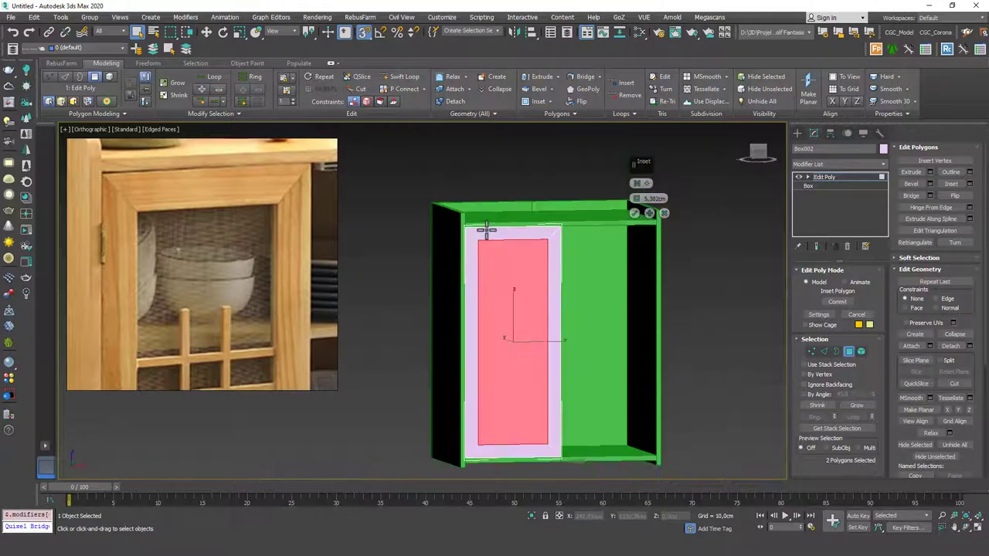
{"action": "left_click_drag", "start_coordinate": [637, 196], "coordinate": [645, 183]}
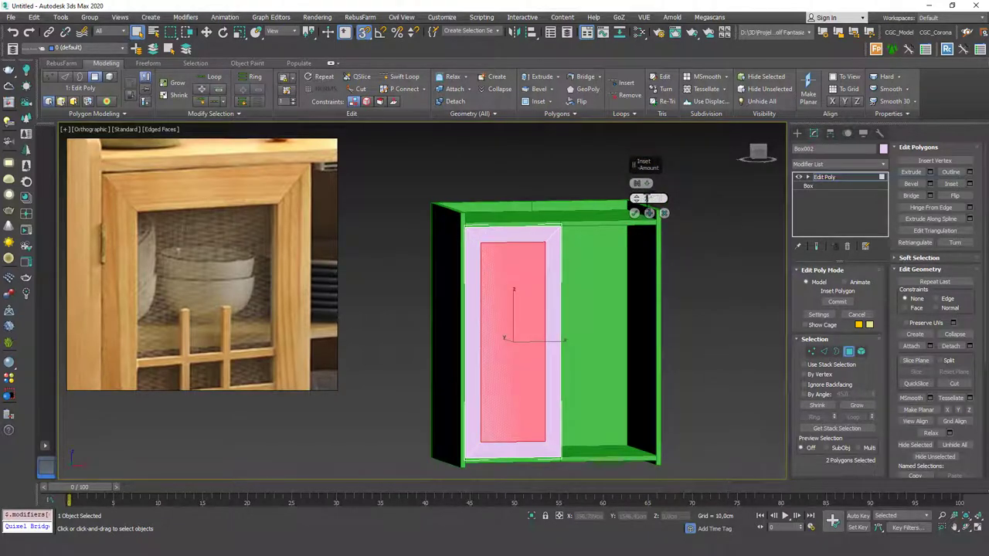
{"action": "key", "text": "Return"}
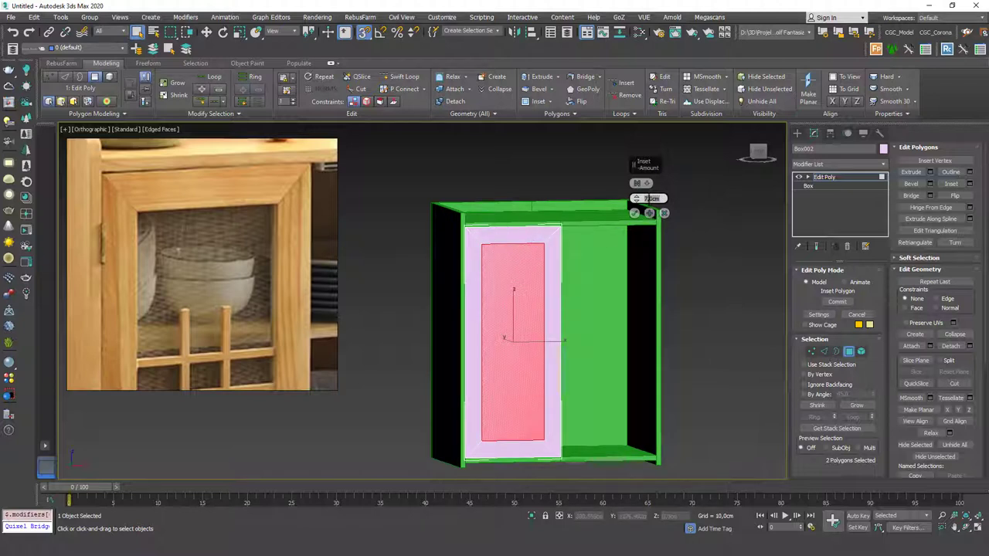
{"action": "type", "text": "6"}
{"action": "key", "text": "Return"}
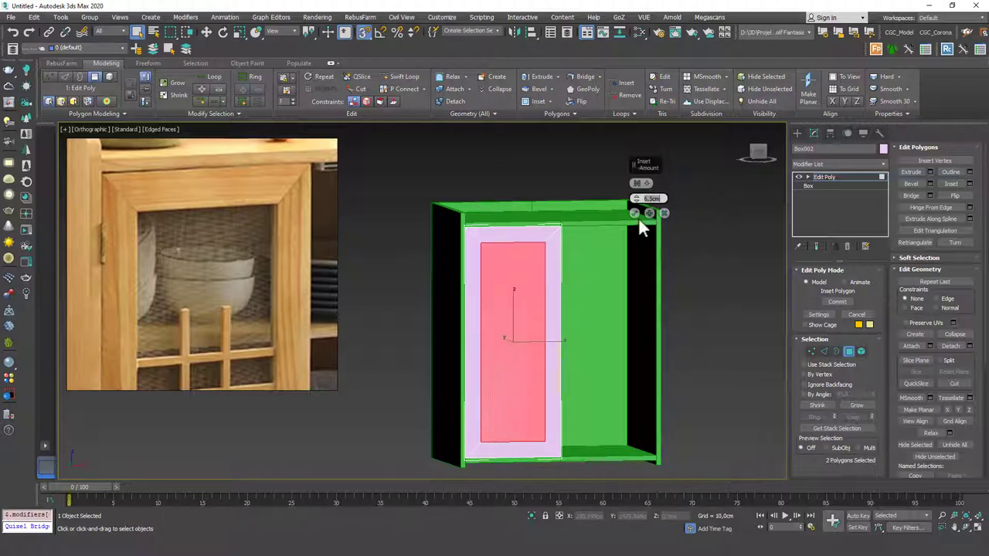
{"action": "left_click", "coordinate": [636, 216]}
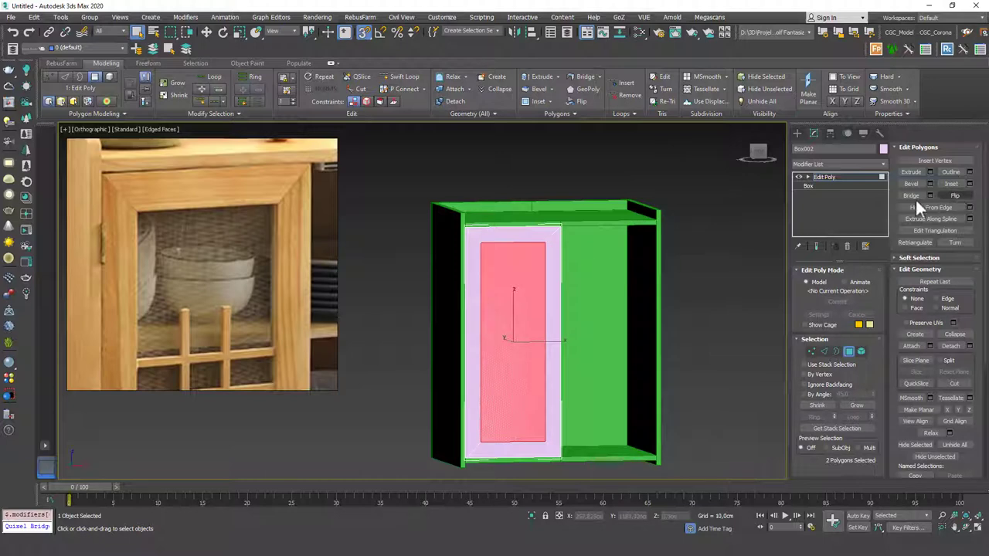
- Try bridging the door's front and back inset polygons with the cabinet still in view
{"action": "left_click", "coordinate": [907, 195]}
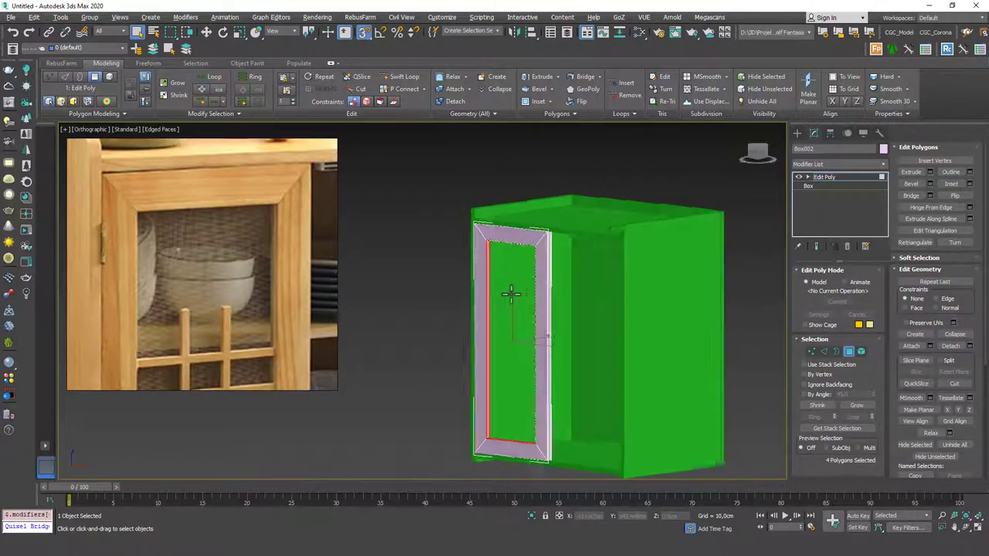
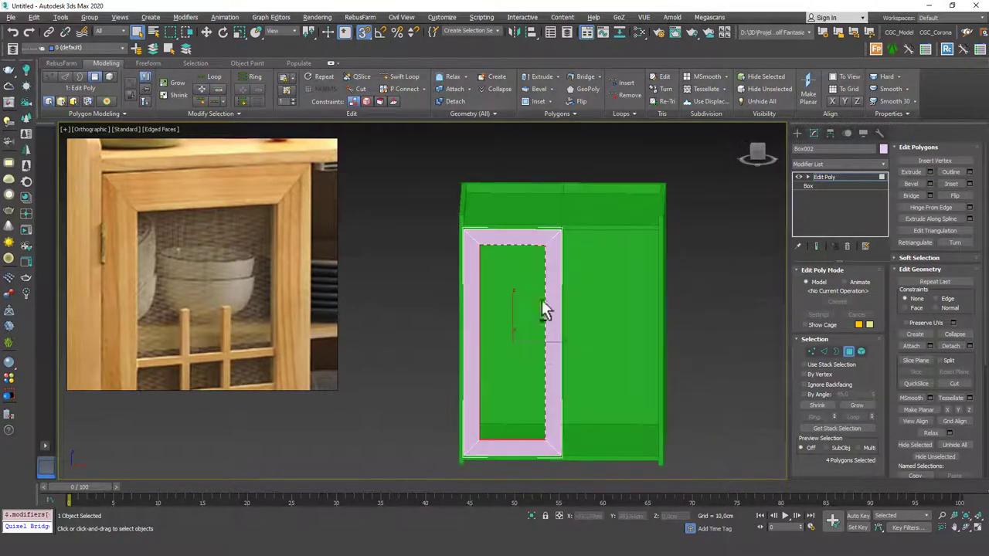
{"action": "key", "text": "alt+q"}
{"action": "middle_click_drag", "start_coordinate": [444, 250], "coordinate": [521, 256], "text": "alt"}
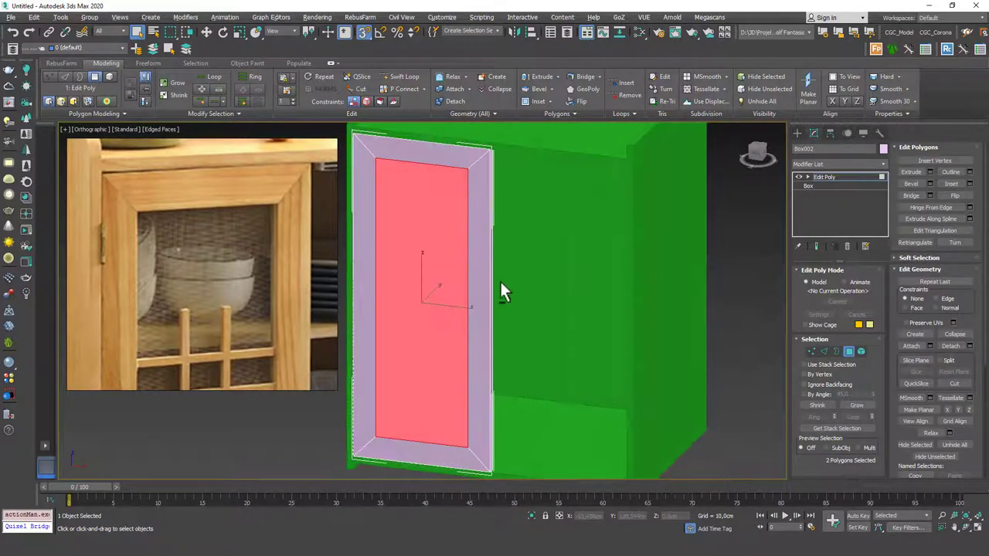
- Isolate the door, bridge its front and back inset polygons into a through opening, and bring the cabinet back into view
{"action": "key", "text": "alt+q"}
{"action": "mouse_move", "coordinate": [631, 270]}
{"action": "middle_mouse_down", "text": "alt"}
{"action": "mouse_move", "coordinate": [484, 272]}
{"action": "mouse_move", "coordinate": [633, 268]}
{"action": "middle_mouse_up", "text": "alt"}
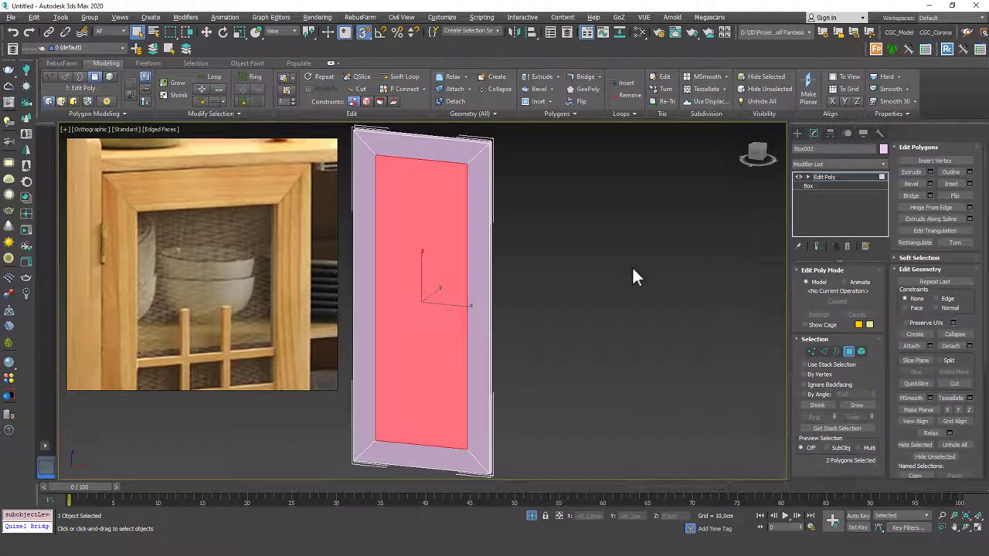
{"action": "middle_click_drag", "start_coordinate": [477, 270], "coordinate": [661, 236], "text": "alt"}
{"action": "left_click", "coordinate": [660, 228]}
{"action": "left_click", "coordinate": [534, 216]}
{"action": "middle_click_drag", "start_coordinate": [541, 232], "coordinate": [587, 301], "text": "alt"}
{"action": "left_click", "coordinate": [547, 227], "text": "ctrl"}
{"action": "left_click", "coordinate": [910, 196]}
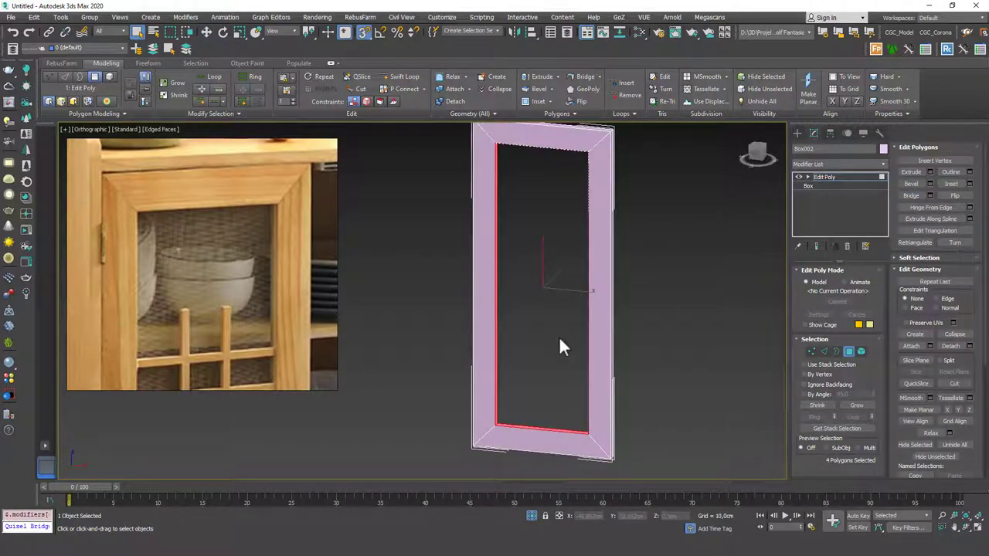
{"action": "right_click", "coordinate": [557, 270]}
{"action": "left_click", "coordinate": [573, 184]}
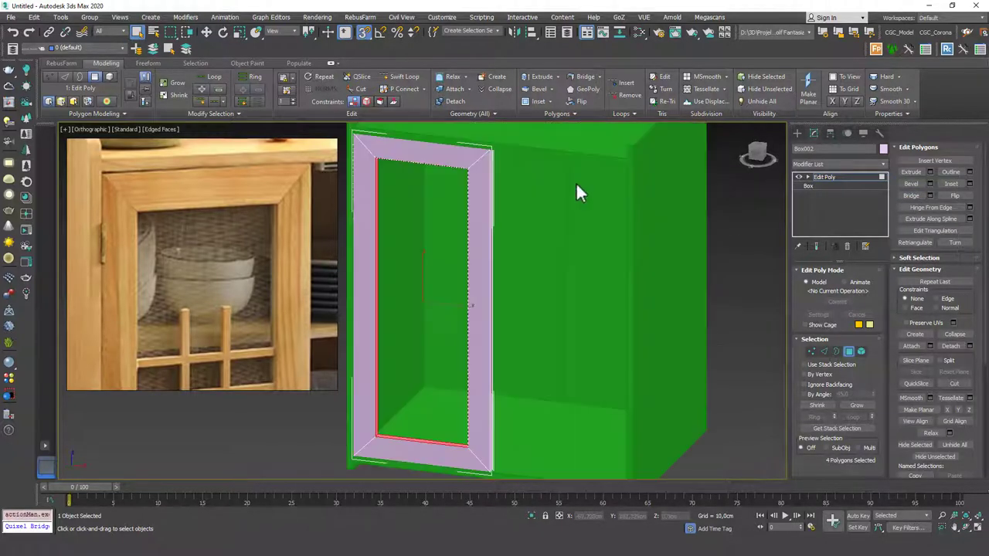
- Isolate the door frame from the cabinet for further editing
{"action": "scroll", "coordinate": [470, 286], "scroll_direction": "down", "scroll_amount": 5}
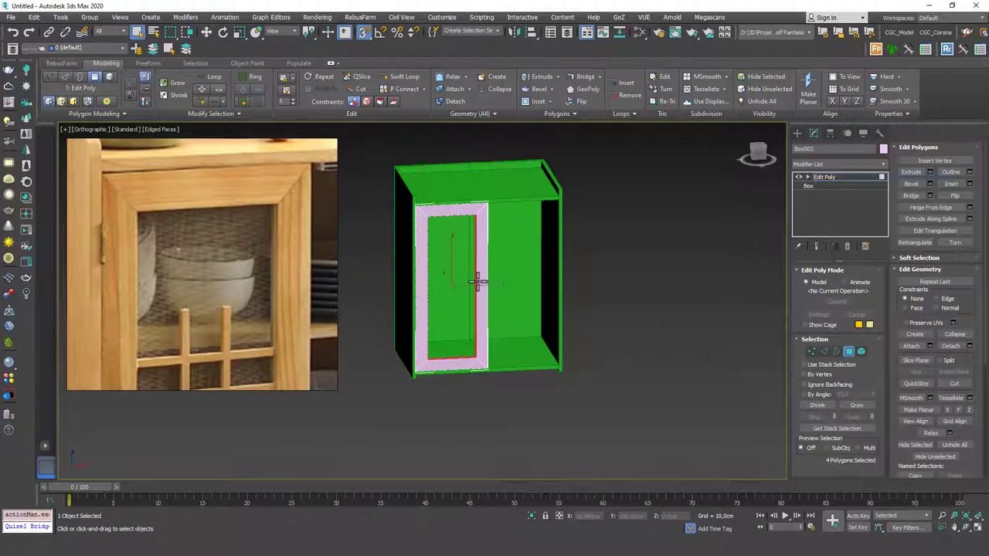
{"action": "scroll", "coordinate": [447, 212], "scroll_direction": "up", "scroll_amount": 4}
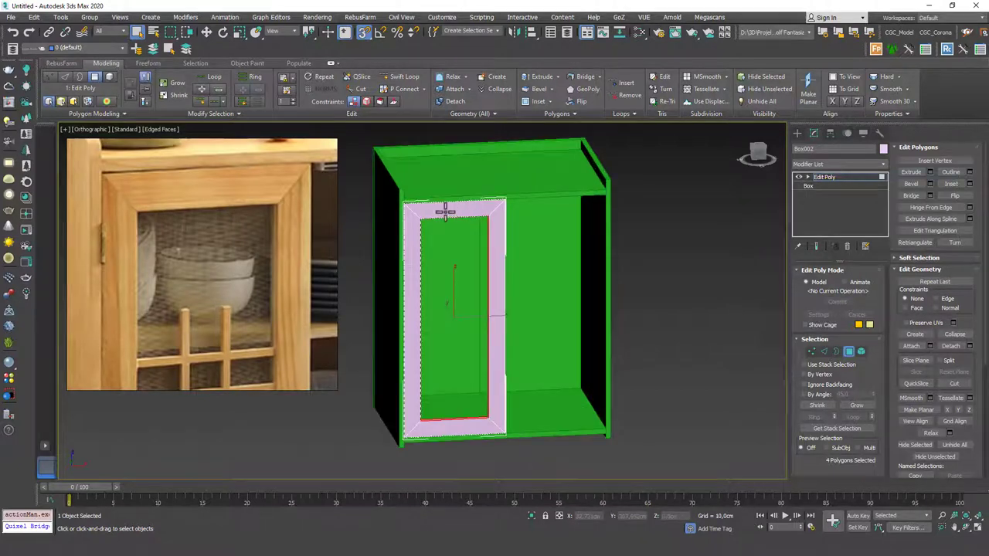
{"action": "scroll", "coordinate": [445, 213], "scroll_direction": "up", "scroll_amount": 2}
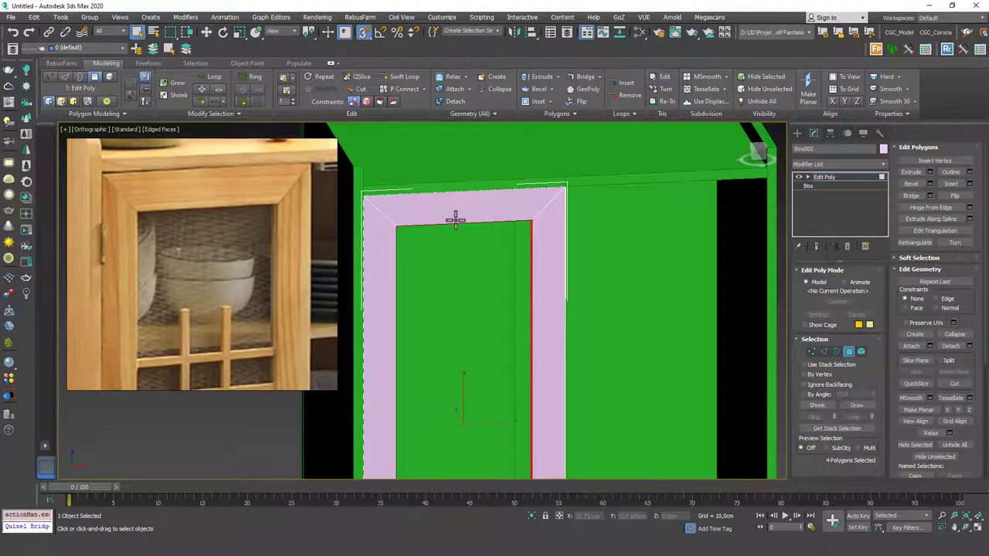
{"action": "key", "text": "alt+q"}
{"action": "middle_click_drag", "start_coordinate": [545, 286], "coordinate": [531, 272], "text": "alt"}
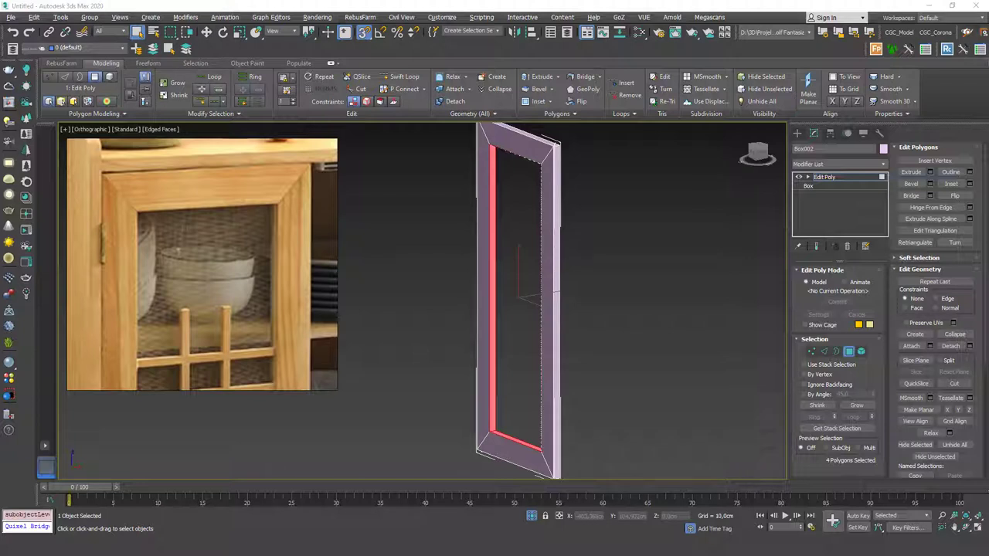
{"action": "middle_click_drag", "start_coordinate": [412, 164], "coordinate": [508, 218], "text": "alt"}
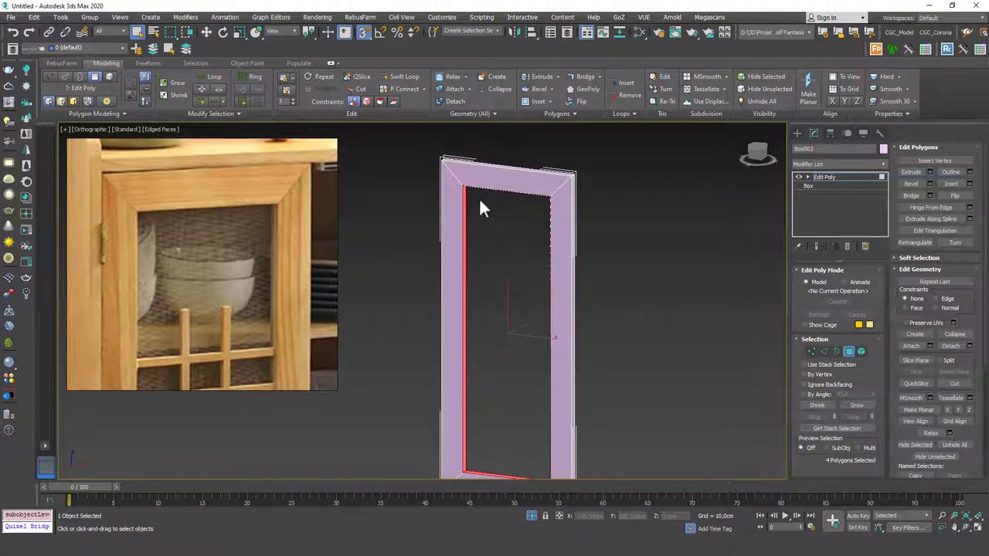
- Examine the mitred upper corners of the isolated door frame
{"action": "scroll", "coordinate": [441, 166], "scroll_direction": "up", "scroll_amount": 6}
{"action": "key", "text": "2"}
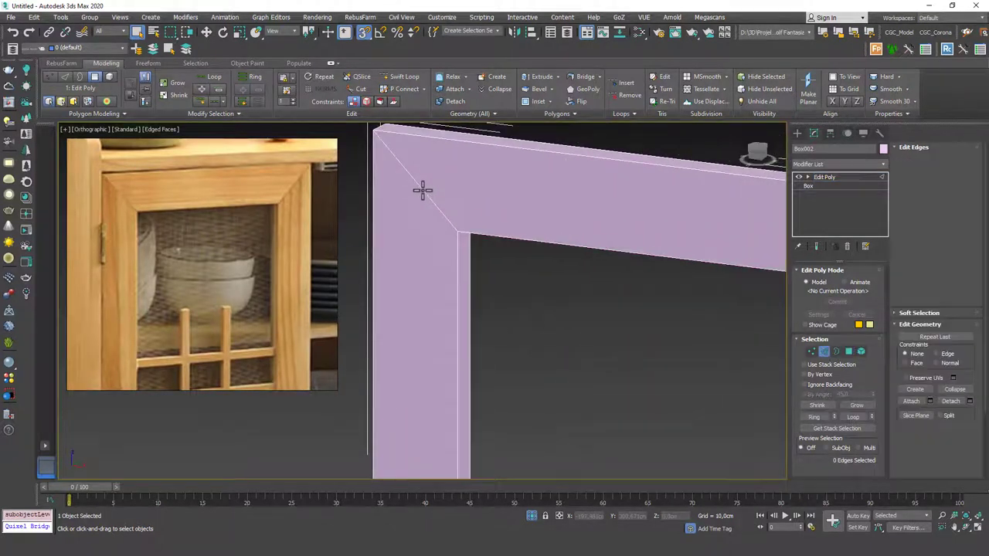
{"action": "scroll", "coordinate": [423, 191], "scroll_direction": "down", "scroll_amount": 5}
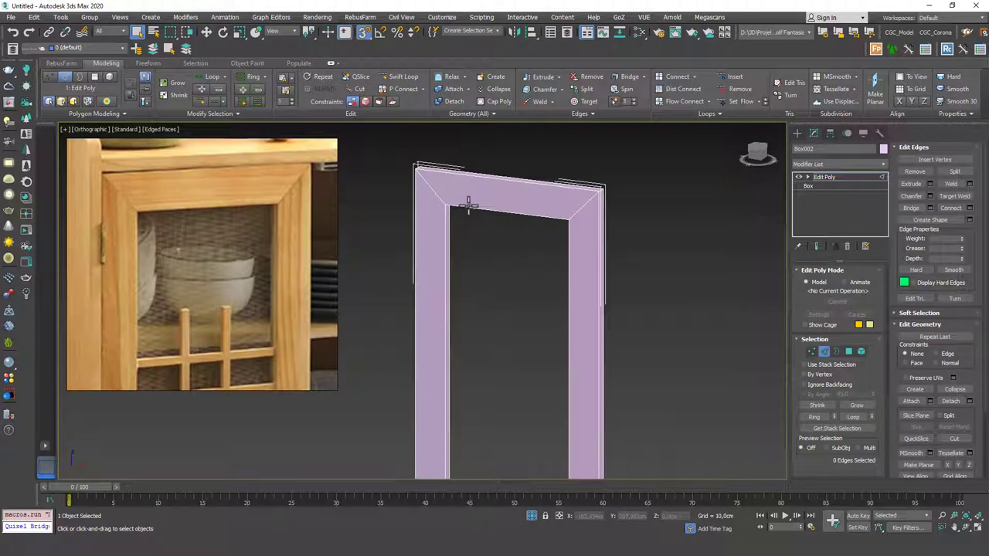
{"action": "key", "text": "ctrl+z"}
{"action": "key", "text": "ctrl+z"}
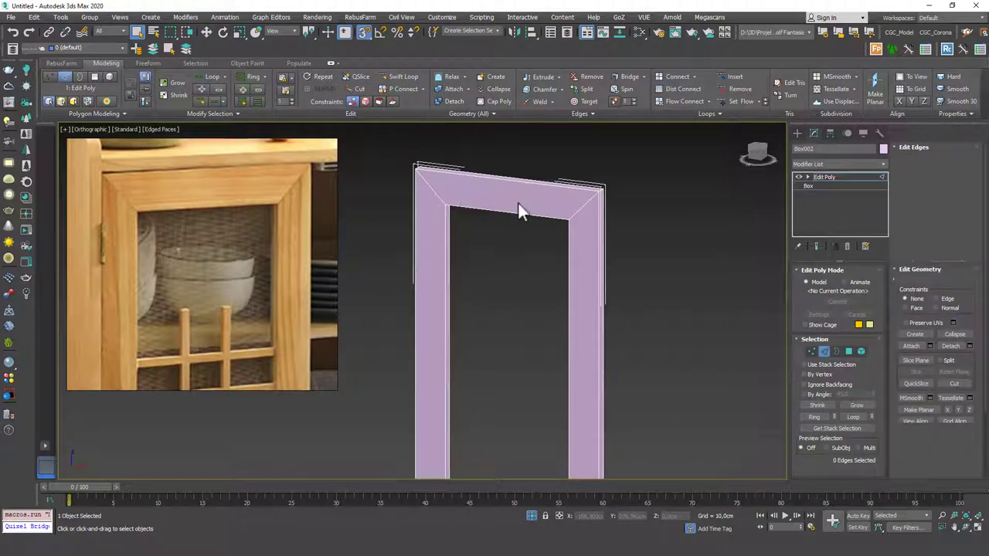
{"action": "middle_click_drag", "start_coordinate": [364, 301], "coordinate": [503, 415], "text": "alt"}
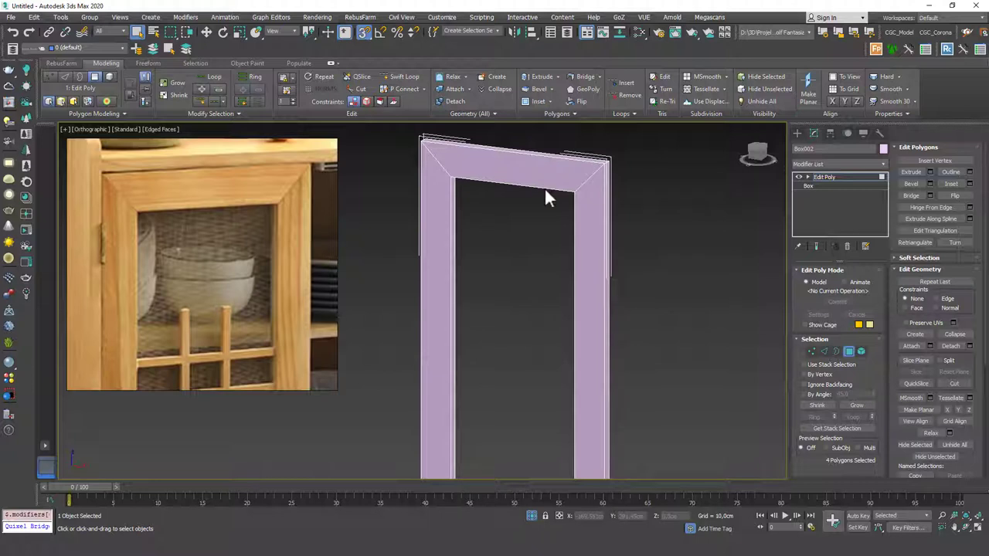
{"action": "middle_click_drag", "start_coordinate": [550, 184], "coordinate": [567, 193], "text": "alt"}
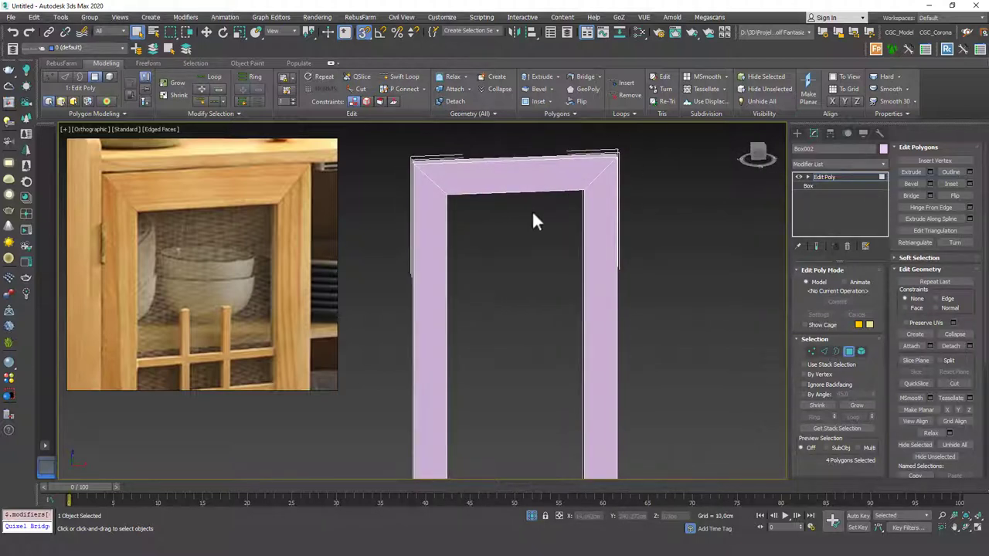
{"action": "scroll", "coordinate": [486, 195], "scroll_direction": "up", "scroll_amount": 2}
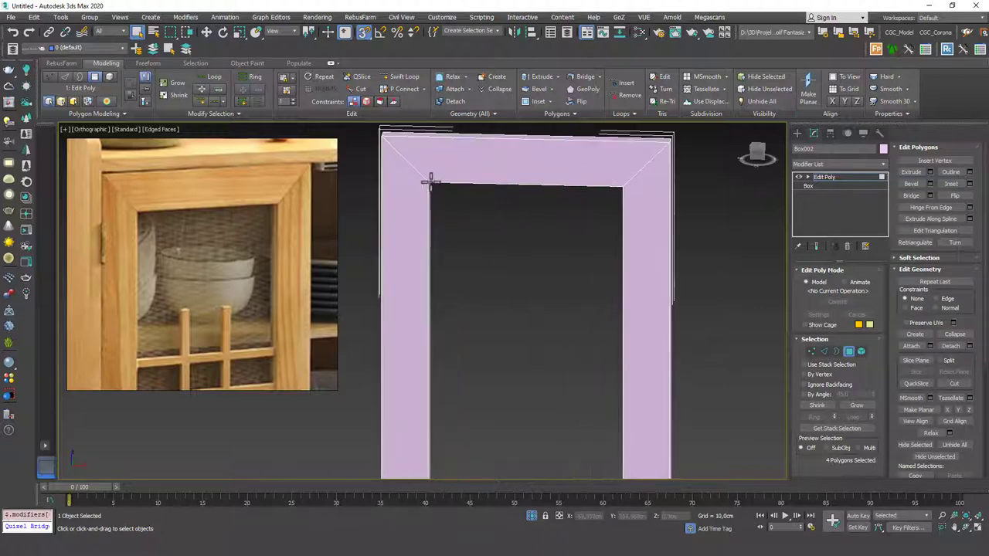
- Select the mitre edges at one upper corner of the door frame and extend the selection with Ring to all four corners
{"action": "key", "text": "2"}
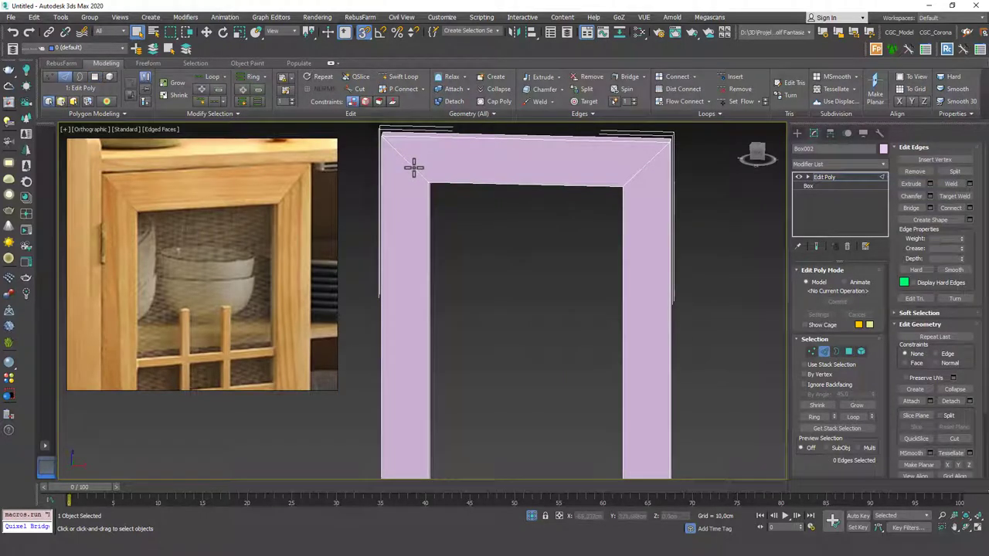
{"action": "left_click_drag", "start_coordinate": [414, 168], "coordinate": [374, 120]}
{"action": "middle_click_drag", "start_coordinate": [423, 205], "coordinate": [397, 188], "text": "alt"}
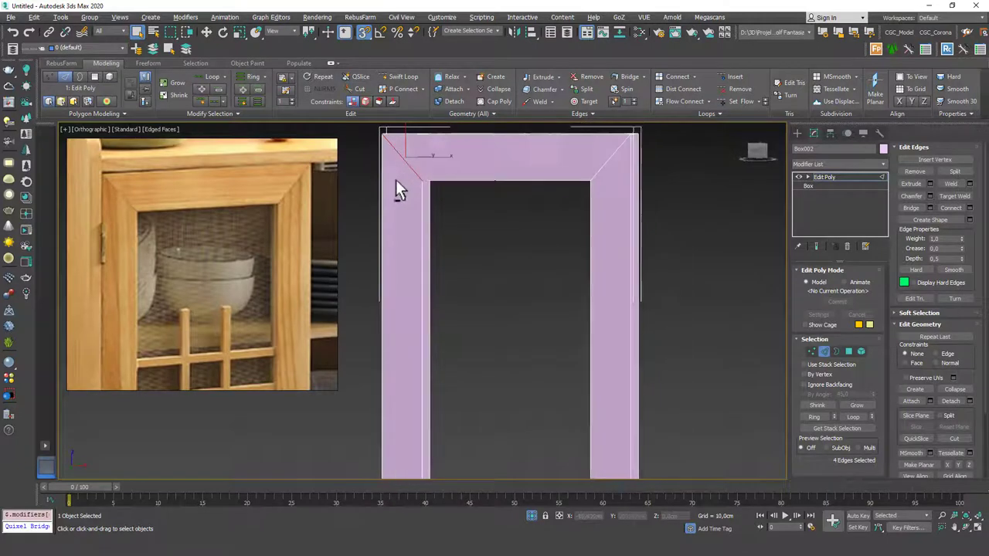
{"action": "left_click", "coordinate": [821, 415]}
{"action": "scroll", "coordinate": [600, 313], "scroll_direction": "down", "scroll_amount": 5}
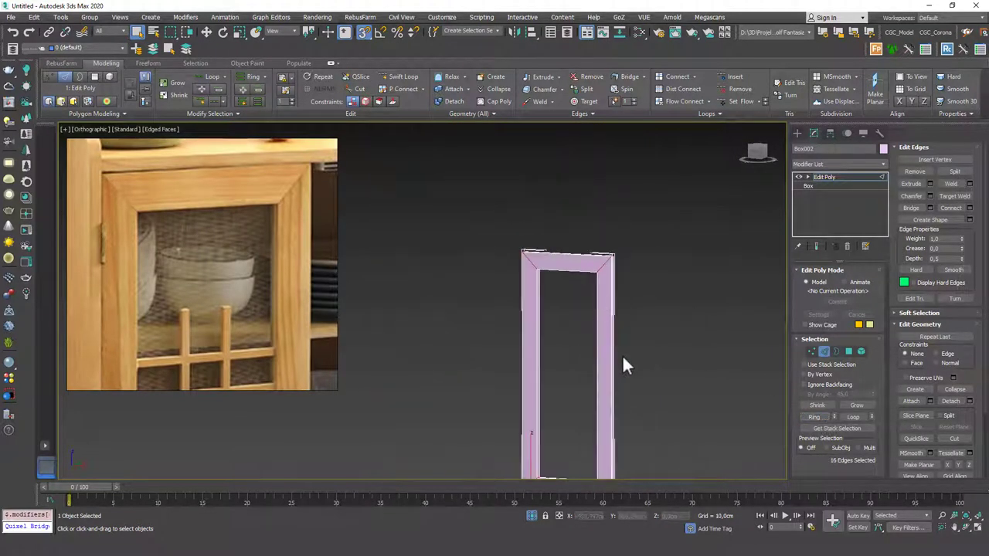
{"action": "middle_click_drag", "start_coordinate": [621, 354], "coordinate": [614, 186]}
{"action": "scroll", "coordinate": [559, 270], "scroll_direction": "up", "scroll_amount": 5}
{"action": "middle_click_drag", "start_coordinate": [559, 270], "coordinate": [551, 379]}
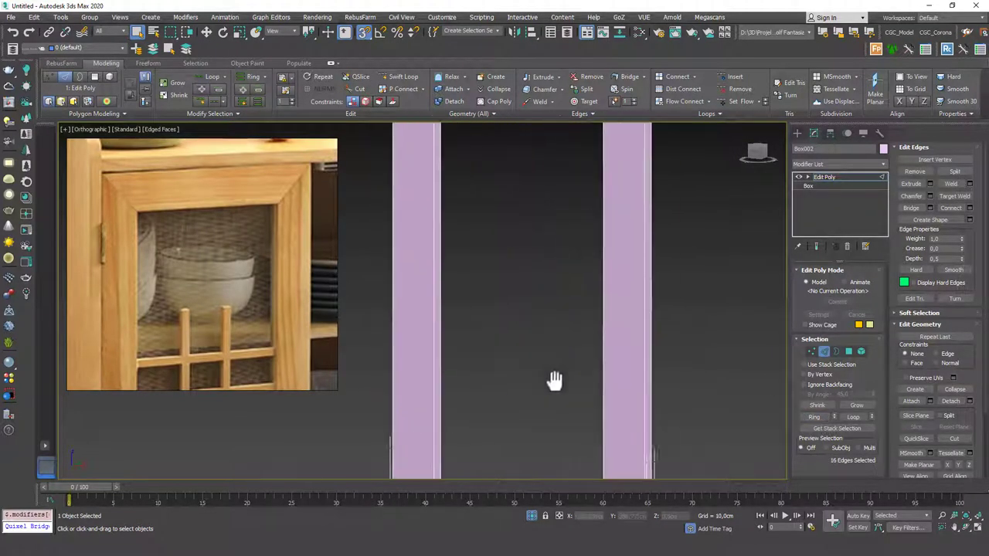
- Try chamfering the door frame's mitre edges by 0.132 cm with 2 segments
{"action": "left_click", "coordinate": [930, 195]}
{"action": "middle_click_drag", "start_coordinate": [532, 227], "coordinate": [474, 274]}
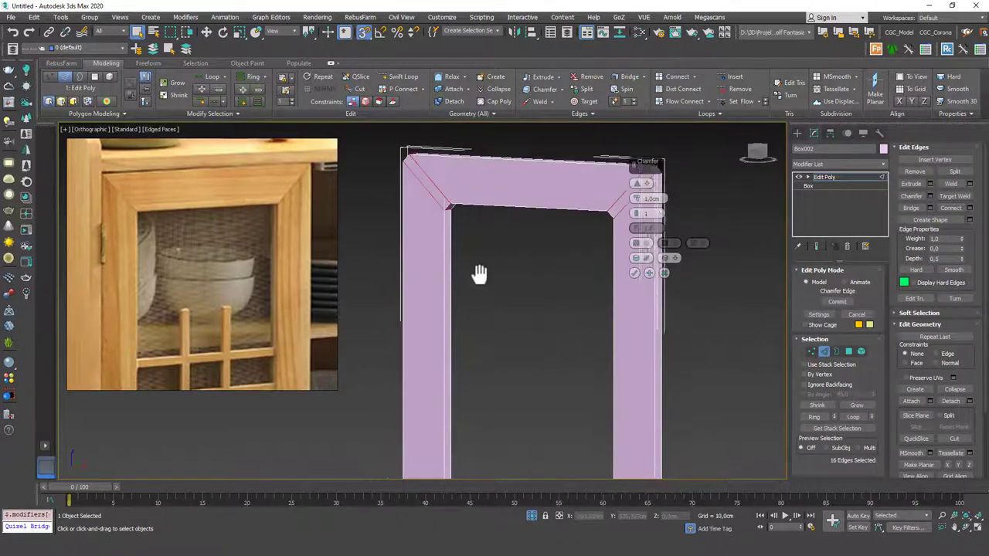
{"action": "scroll", "coordinate": [474, 273], "scroll_direction": "up", "scroll_amount": 4}
{"action": "left_click_drag", "start_coordinate": [640, 199], "coordinate": [633, 176]}
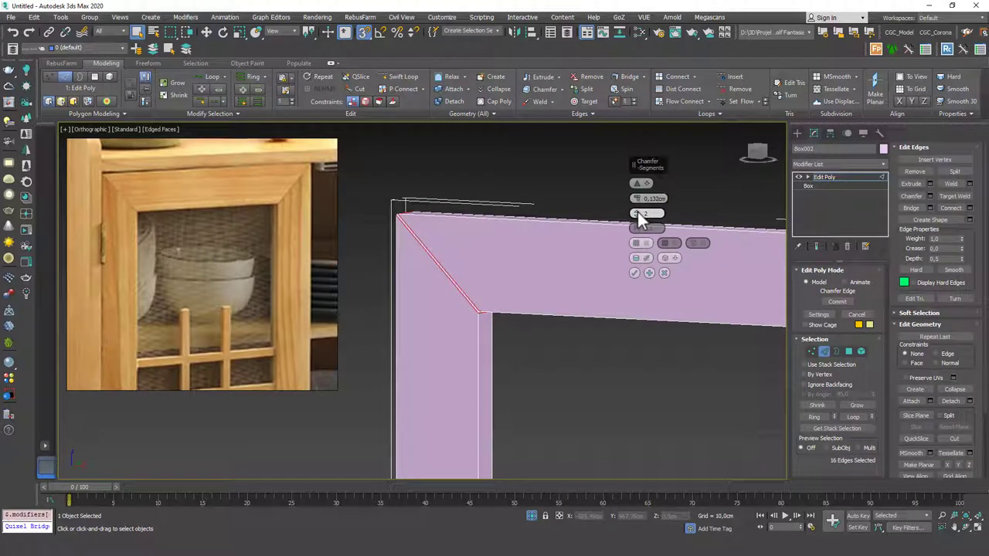
{"action": "middle_click_drag", "start_coordinate": [473, 266], "coordinate": [645, 259], "text": "alt"}
{"action": "scroll", "coordinate": [364, 234], "scroll_direction": "up", "scroll_amount": 3}
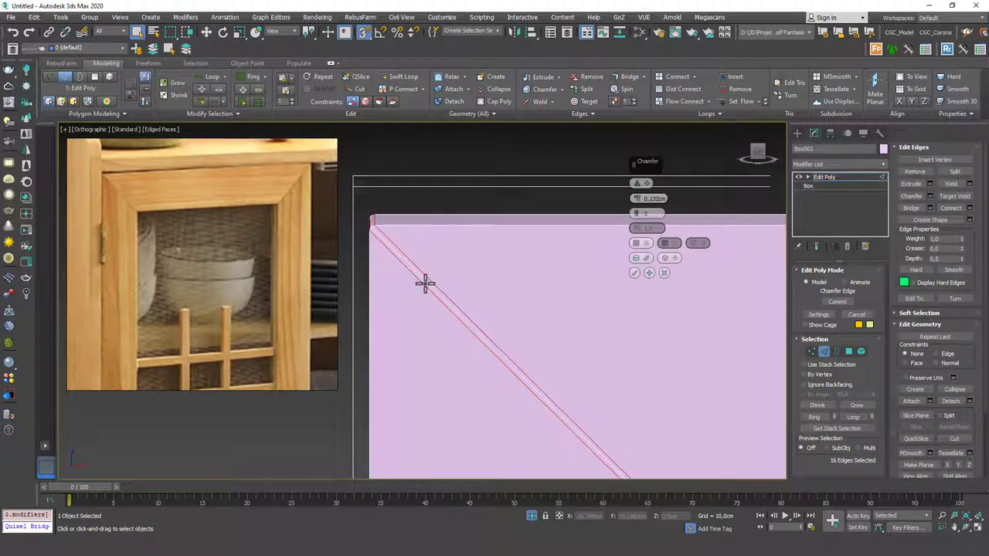
{"action": "left_click", "coordinate": [663, 273]}
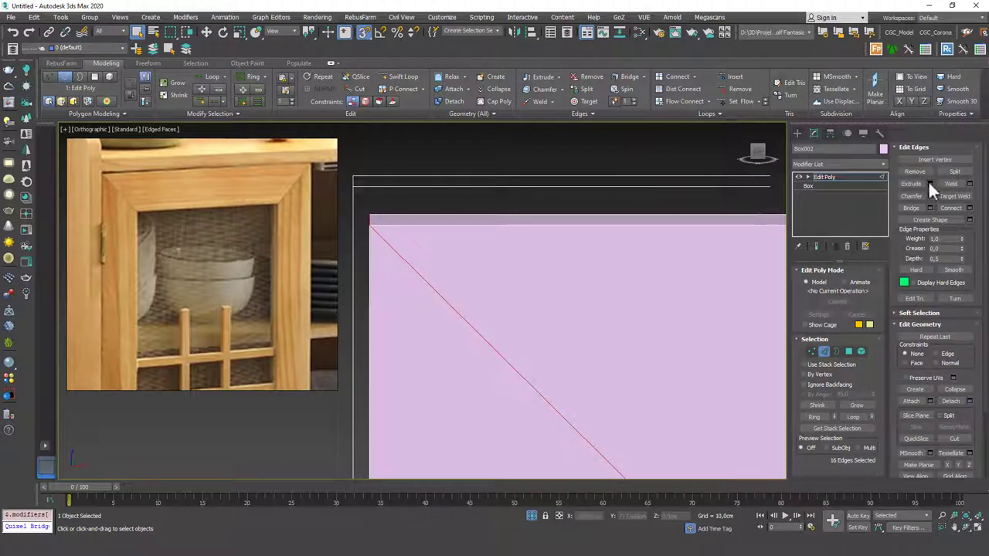
- Extrude the door frame's selected mitre edges inward with a height of -0.384 cm and a width of 0.015 cm
{"action": "left_click", "coordinate": [929, 183]}
{"action": "mouse_move", "coordinate": [635, 182]}
{"action": "left_mouse_down"}
{"action": "mouse_move", "coordinate": [637, 154]}
{"action": "mouse_move", "coordinate": [638, 191]}
{"action": "mouse_move", "coordinate": [633, 139]}
{"action": "mouse_move", "coordinate": [635, 190]}
{"action": "left_mouse_up"}
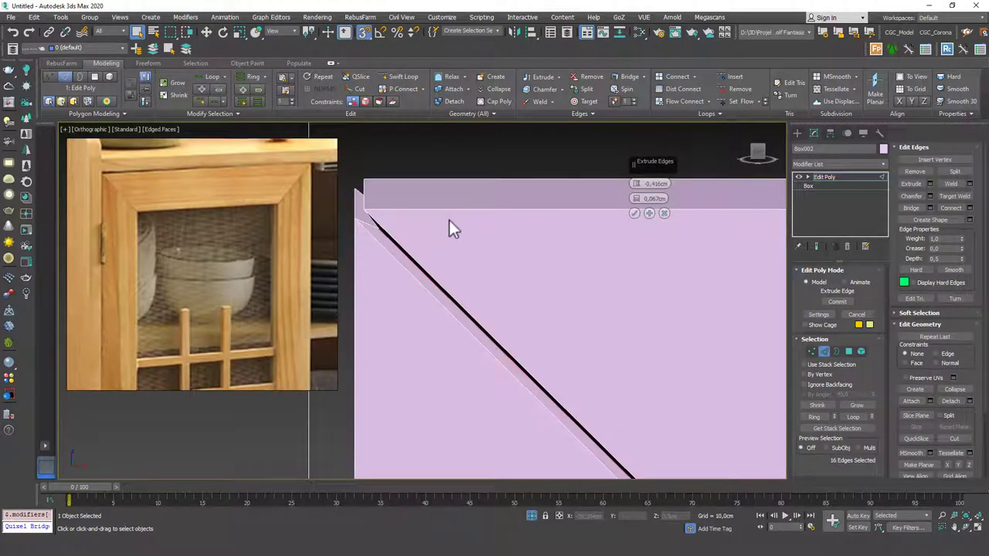
{"action": "left_click_drag", "start_coordinate": [637, 183], "coordinate": [633, 148]}
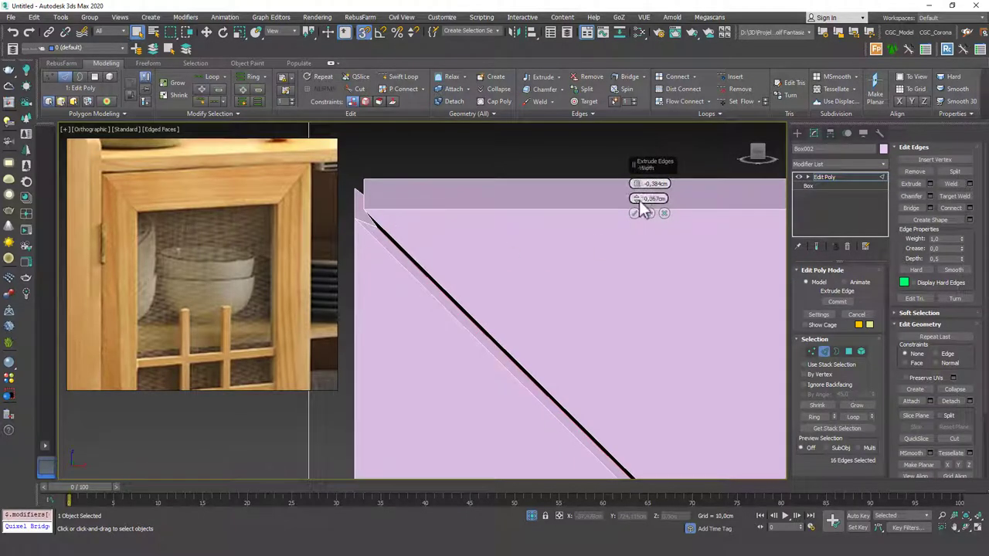
{"action": "left_click_drag", "start_coordinate": [637, 199], "coordinate": [640, 261]}
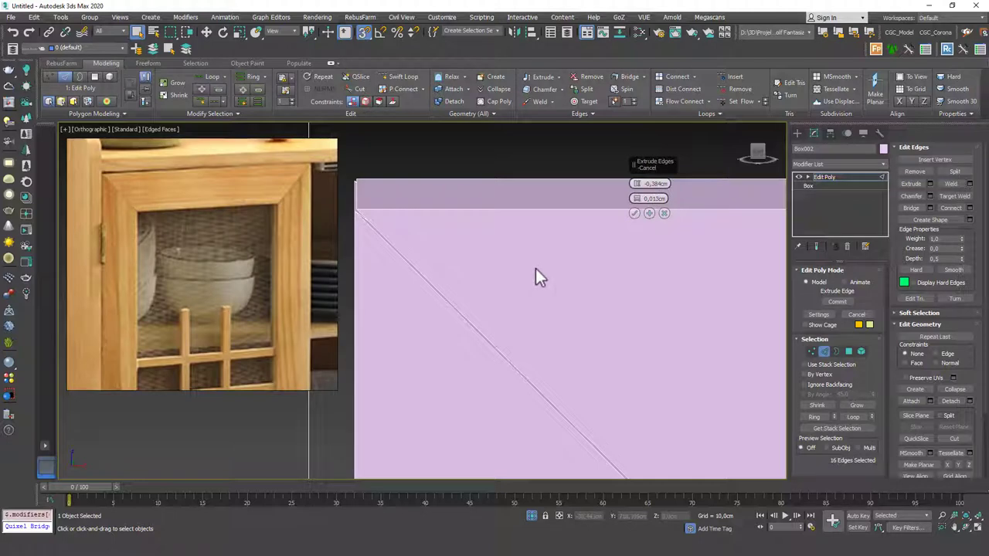
{"action": "scroll", "coordinate": [535, 268], "scroll_direction": "down", "scroll_amount": 5}
{"action": "middle_click_drag", "start_coordinate": [606, 295], "coordinate": [531, 232]}
{"action": "scroll", "coordinate": [531, 233], "scroll_direction": "down", "scroll_amount": 4}
{"action": "middle_click_drag", "start_coordinate": [604, 249], "coordinate": [484, 213]}
{"action": "left_click", "coordinate": [635, 212]}
{"action": "scroll", "coordinate": [586, 240], "scroll_direction": "down", "scroll_amount": 4}
- Add a Chamfer modifier to the door frame with an amount of 0.053 cm and turn off the edged-faces display
{"action": "left_click", "coordinate": [838, 177]}
{"action": "left_click", "coordinate": [840, 162]}
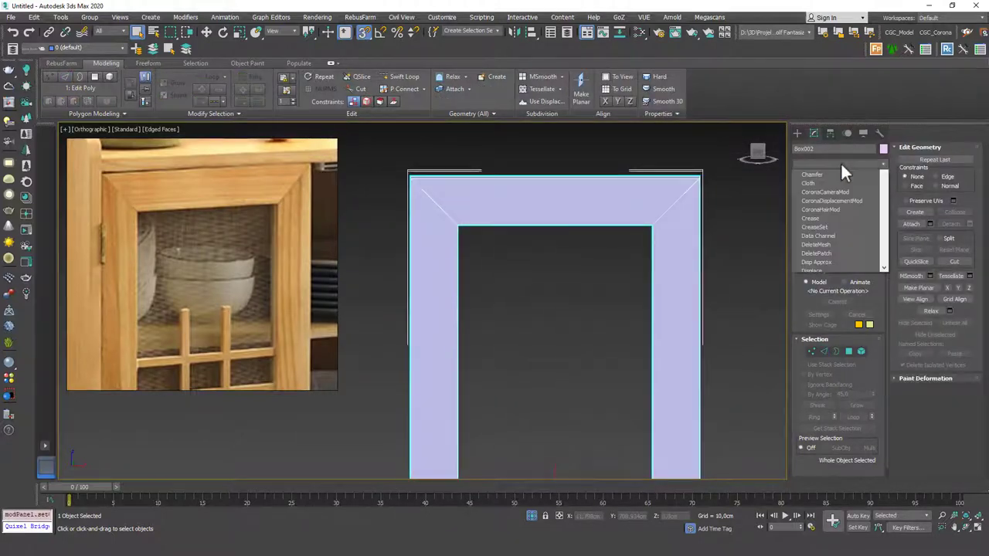
{"action": "type", "text": "ch"}
{"action": "key", "text": "Return"}
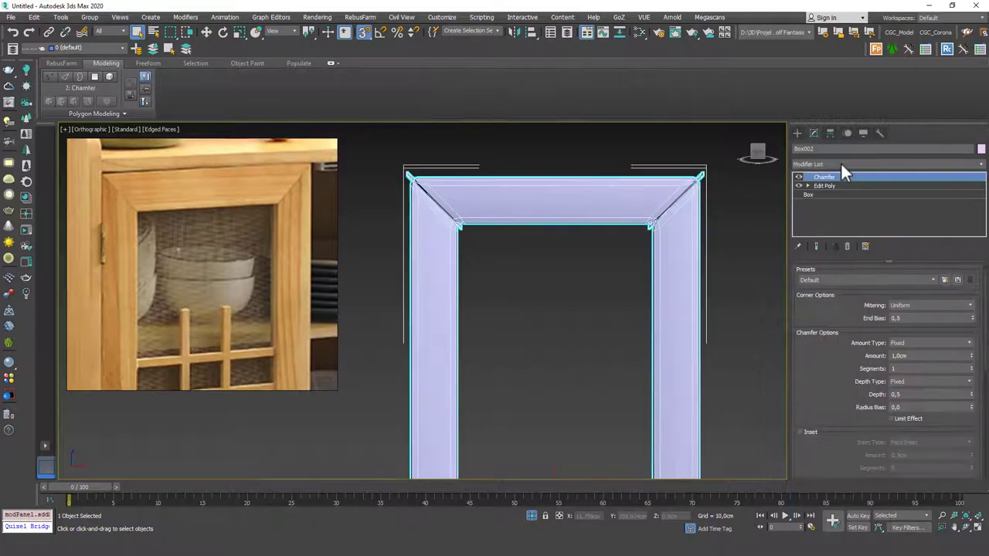
{"action": "scroll", "coordinate": [407, 175], "scroll_direction": "up", "scroll_amount": 5}
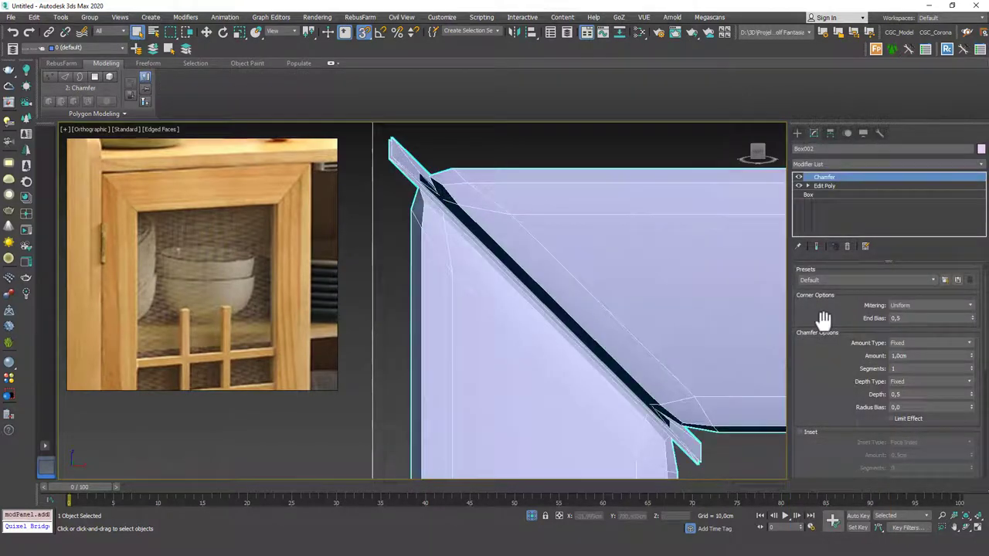
{"action": "right_click", "coordinate": [972, 358]}
{"action": "left_click_drag", "start_coordinate": [971, 356], "coordinate": [974, 320]}
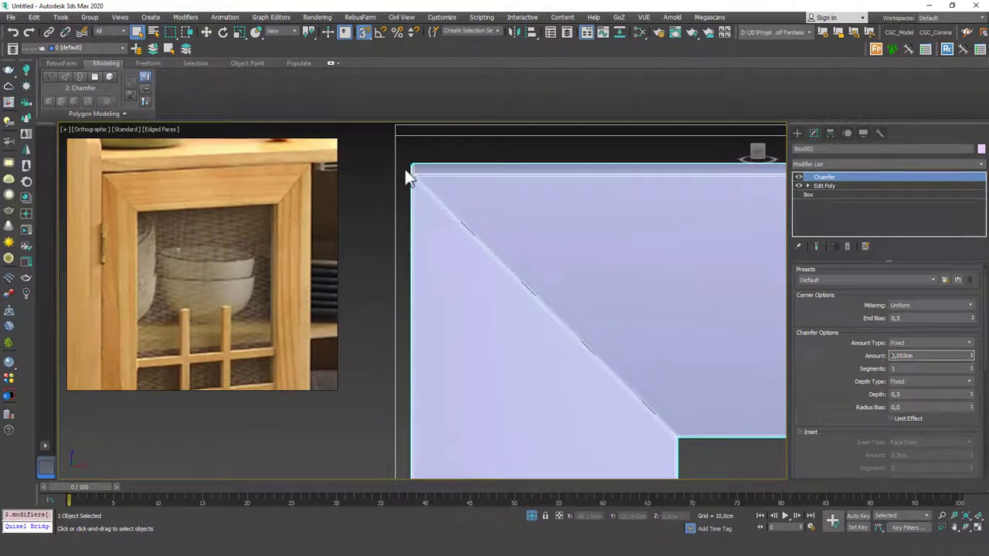
{"action": "scroll", "coordinate": [406, 175], "scroll_direction": "up", "scroll_amount": 5}
{"action": "key", "text": "F4"}
{"action": "scroll", "coordinate": [454, 189], "scroll_direction": "down", "scroll_amount": 4}
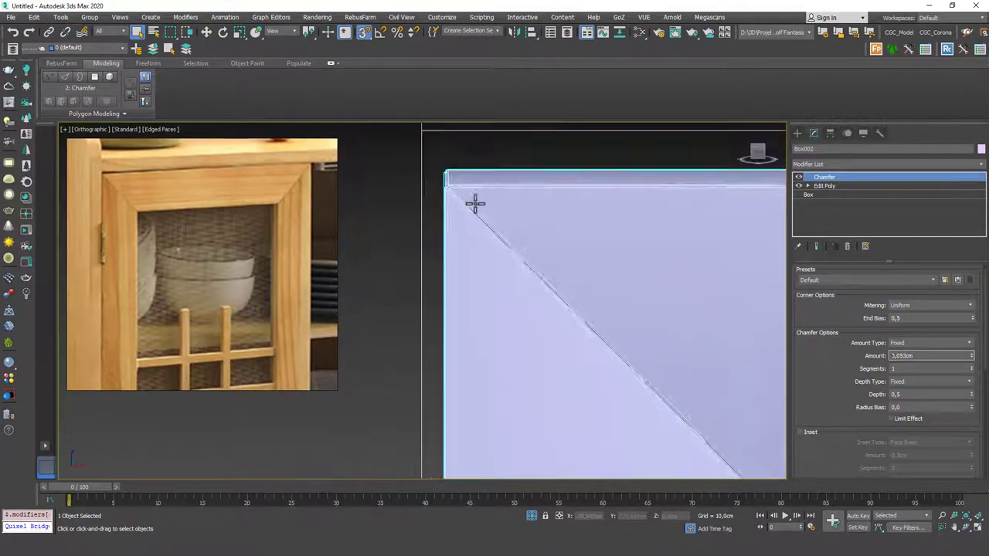
- Set the Chamfer modifier's smoothing output to Smooth Chamfers Only
{"action": "scroll", "coordinate": [525, 268], "scroll_direction": "down", "scroll_amount": 5}
{"action": "mouse_move", "coordinate": [510, 289]}
{"action": "middle_mouse_down", "text": "alt"}
{"action": "mouse_move", "coordinate": [536, 289]}
{"action": "mouse_move", "coordinate": [525, 278]}
{"action": "middle_mouse_up", "text": "alt"}
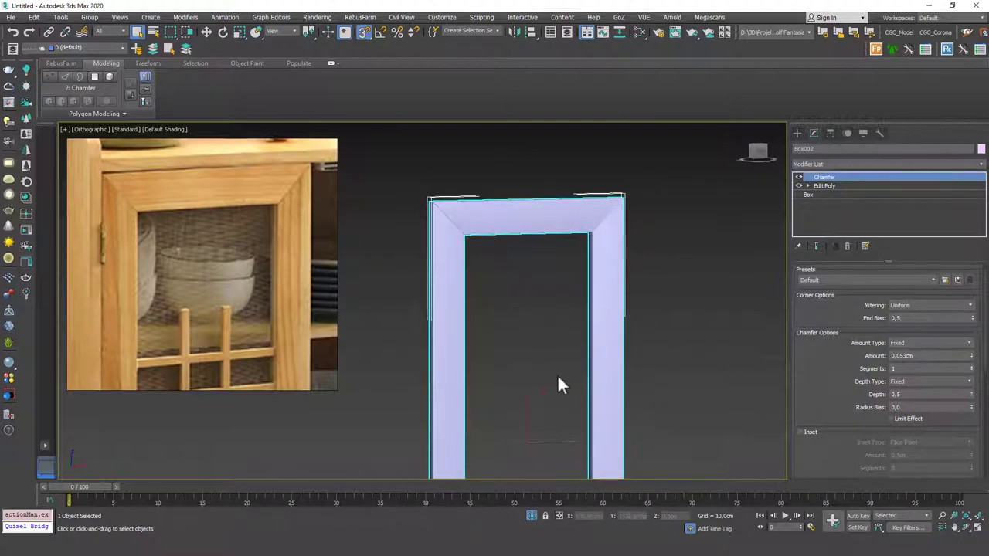
{"action": "middle_click_drag", "start_coordinate": [550, 350], "coordinate": [540, 295]}
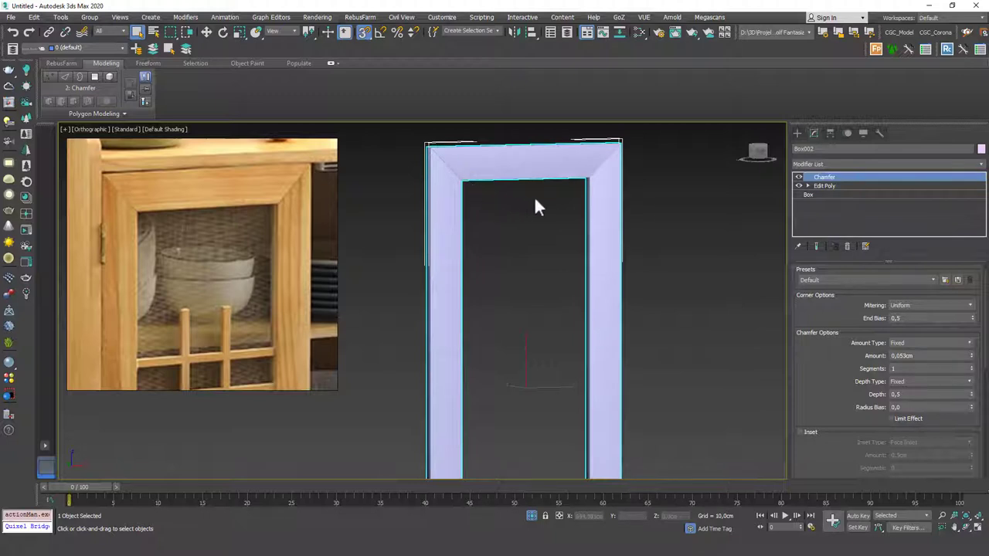
{"action": "left_click_drag", "start_coordinate": [820, 380], "coordinate": [800, 230]}
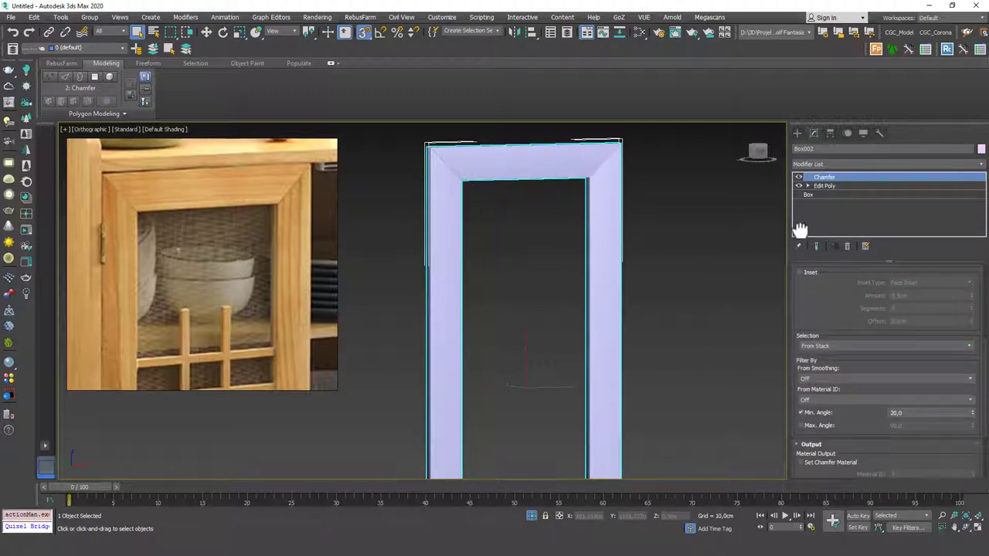
{"action": "left_click_drag", "start_coordinate": [820, 306], "coordinate": [839, 216]}
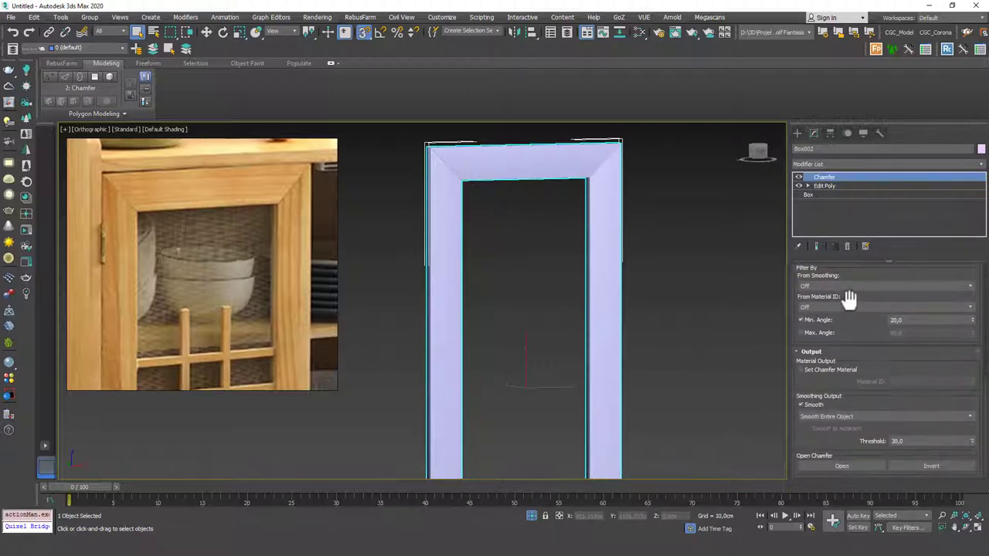
{"action": "left_click", "coordinate": [841, 417]}
{"action": "left_click", "coordinate": [834, 437]}
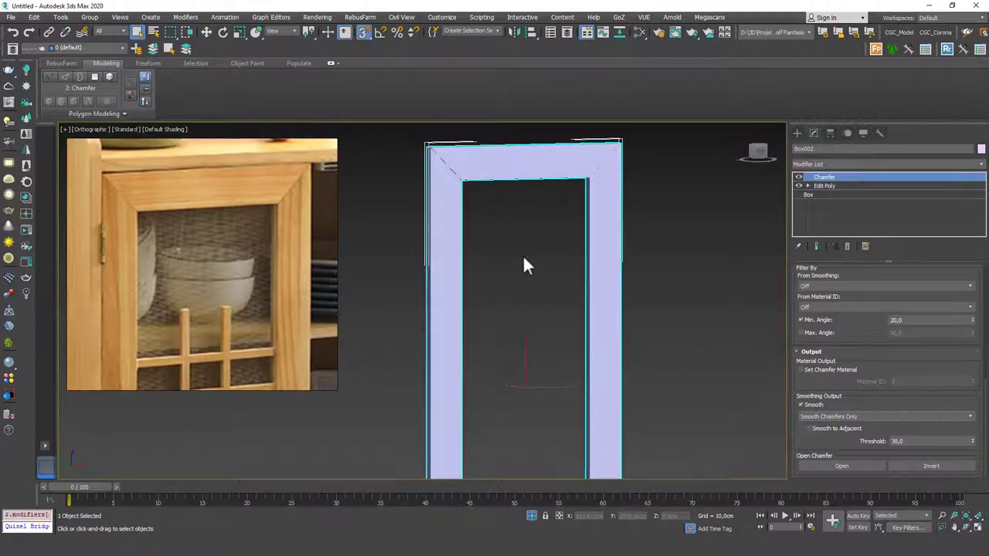
- Examine the mitre joints and shading of the chamfered door frame from several distances and angles
{"action": "scroll", "coordinate": [540, 267], "scroll_direction": "down", "scroll_amount": 3}
{"action": "left_click", "coordinate": [592, 275]}
{"action": "scroll", "coordinate": [549, 193], "scroll_direction": "up", "scroll_amount": 6}
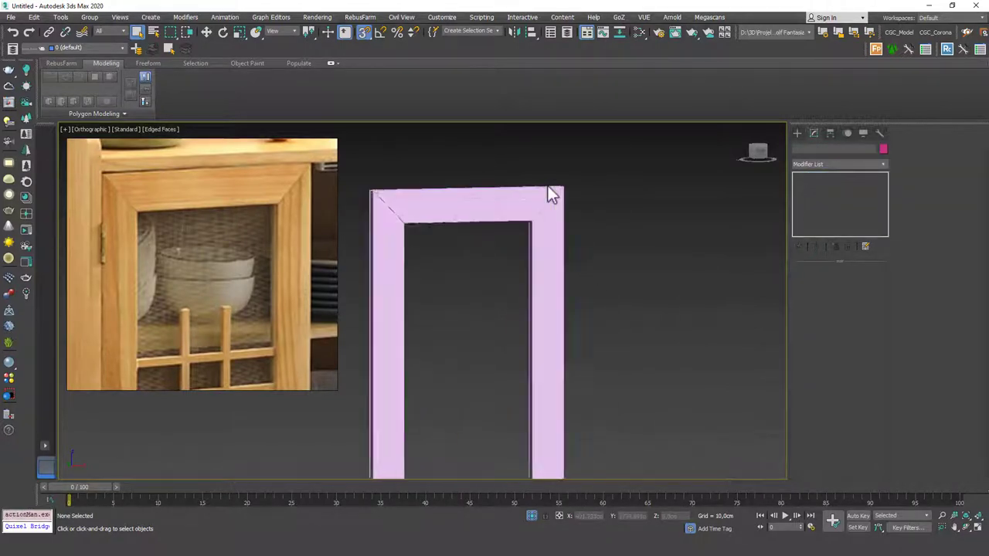
{"action": "scroll", "coordinate": [496, 247], "scroll_direction": "down", "scroll_amount": 5}
{"action": "middle_click_drag", "start_coordinate": [488, 295], "coordinate": [536, 222]}
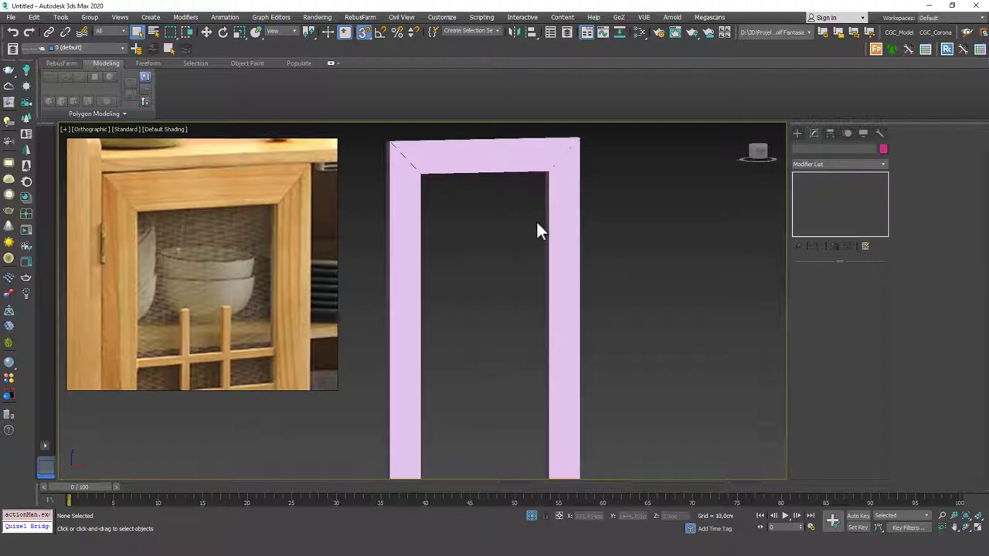
{"action": "scroll", "coordinate": [536, 222], "scroll_direction": "down", "scroll_amount": 8}
{"action": "key", "text": "z"}
{"action": "middle_click_drag", "start_coordinate": [545, 304], "coordinate": [446, 255], "text": "alt"}
{"action": "scroll", "coordinate": [444, 248], "scroll_direction": "up", "scroll_amount": 5}
- Set the door frame's chamfer amount to 0.087 cm, clear the selection and switch to the front view
{"action": "left_click_drag", "start_coordinate": [466, 227], "coordinate": [440, 144]}
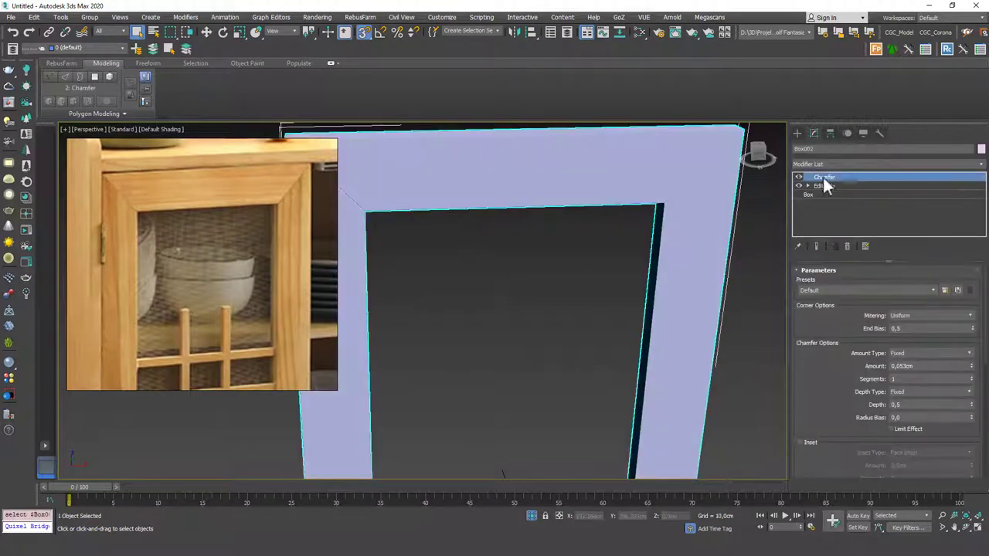
{"action": "middle_click_drag", "start_coordinate": [438, 231], "coordinate": [472, 240]}
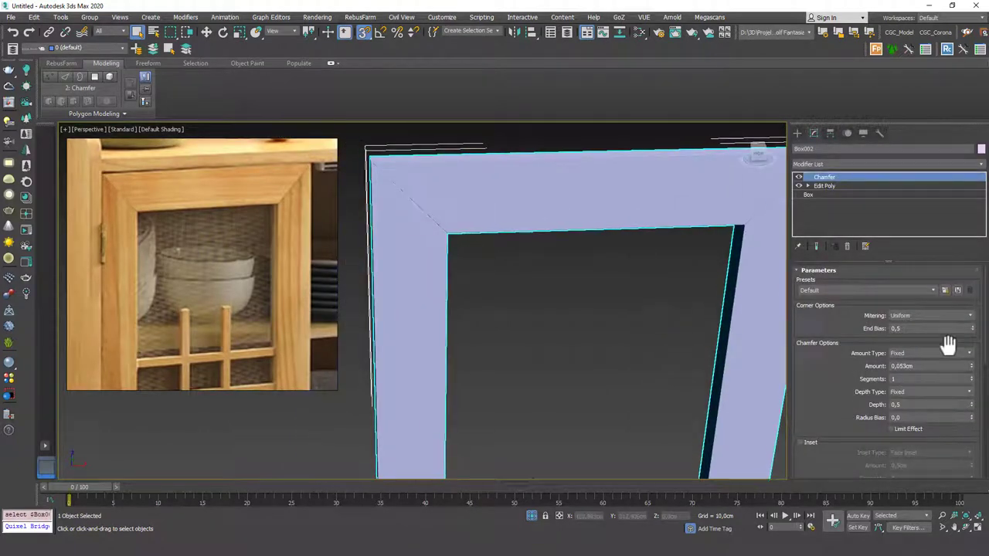
{"action": "left_click_drag", "start_coordinate": [971, 367], "coordinate": [971, 349]}
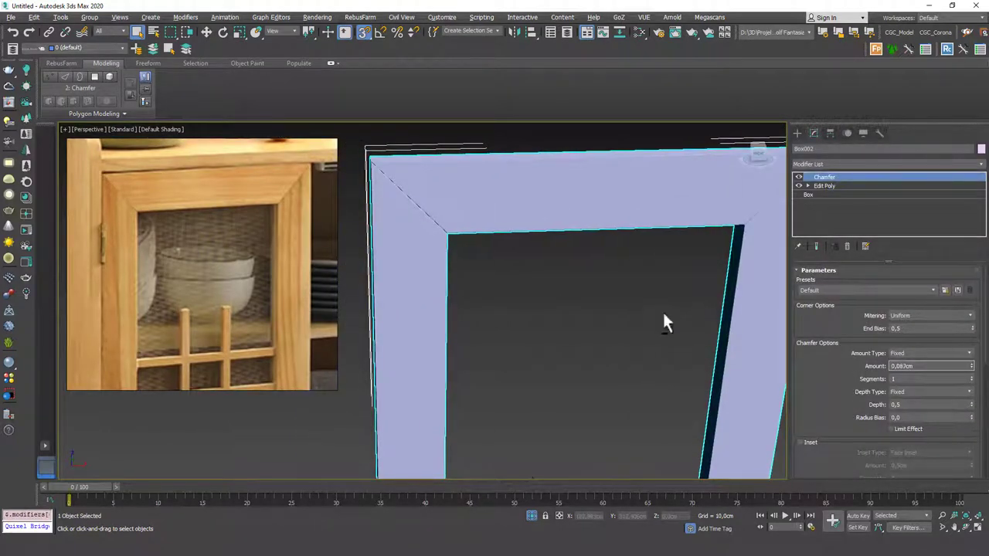
{"action": "left_click", "coordinate": [482, 260]}
{"action": "scroll", "coordinate": [482, 260], "scroll_direction": "down", "scroll_amount": 5}
{"action": "middle_click_drag", "start_coordinate": [530, 304], "coordinate": [513, 233]}
{"action": "middle_click_drag", "start_coordinate": [519, 285], "coordinate": [549, 208], "text": "alt"}
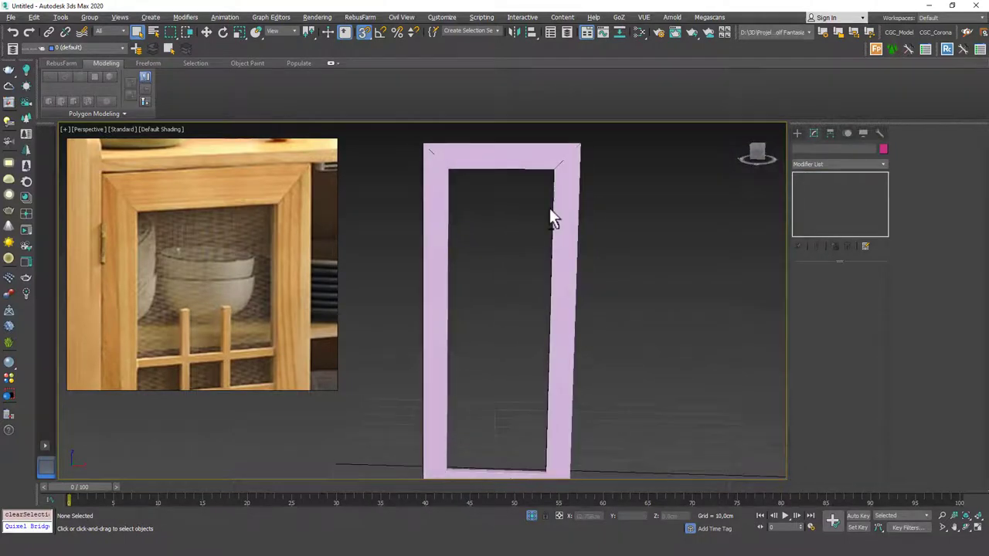
{"action": "scroll", "coordinate": [417, 287], "scroll_direction": "down", "scroll_amount": 5}
{"action": "scroll", "coordinate": [460, 288], "scroll_direction": "up", "scroll_amount": 5}
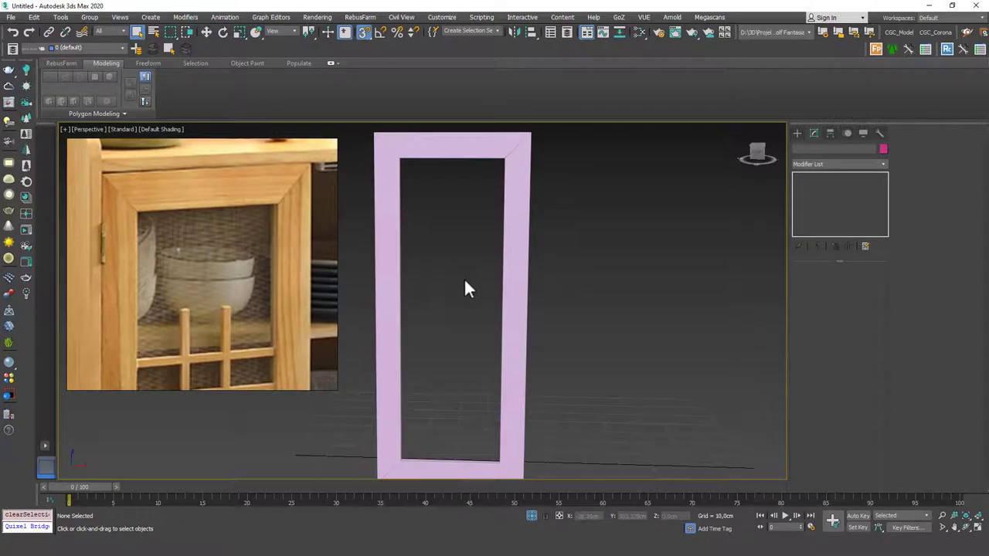
{"action": "key", "text": "f"}
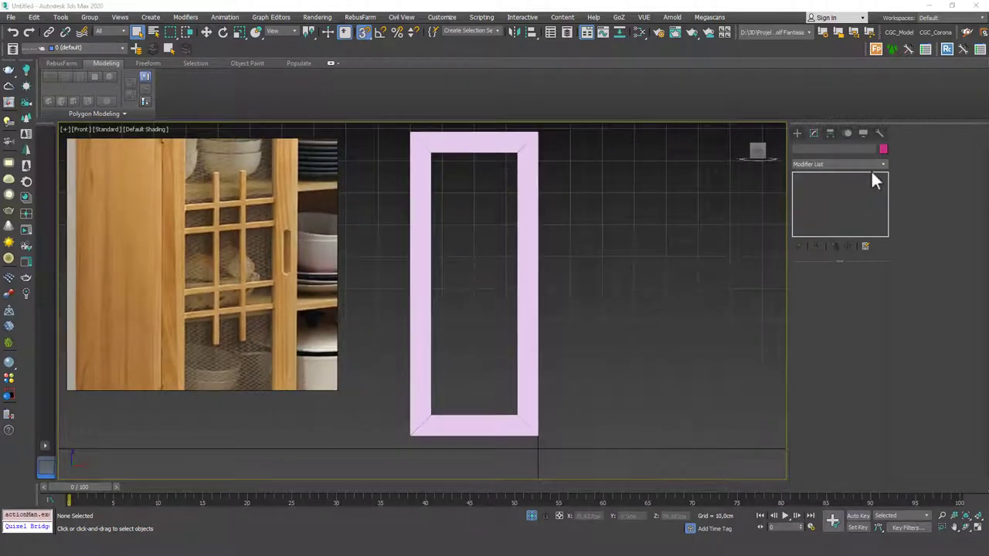
{"action": "left_click", "coordinate": [797, 133]}
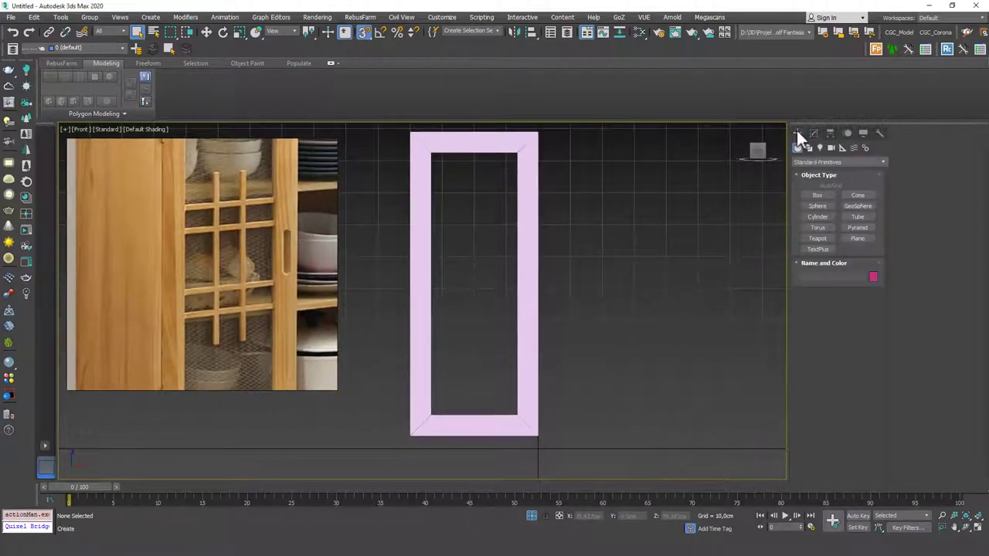
{"action": "left_click", "coordinate": [816, 195]}
{"action": "scroll", "coordinate": [437, 237], "scroll_direction": "up", "scroll_amount": 3}
{"action": "scroll", "coordinate": [437, 237], "scroll_direction": "up", "scroll_amount": 2}
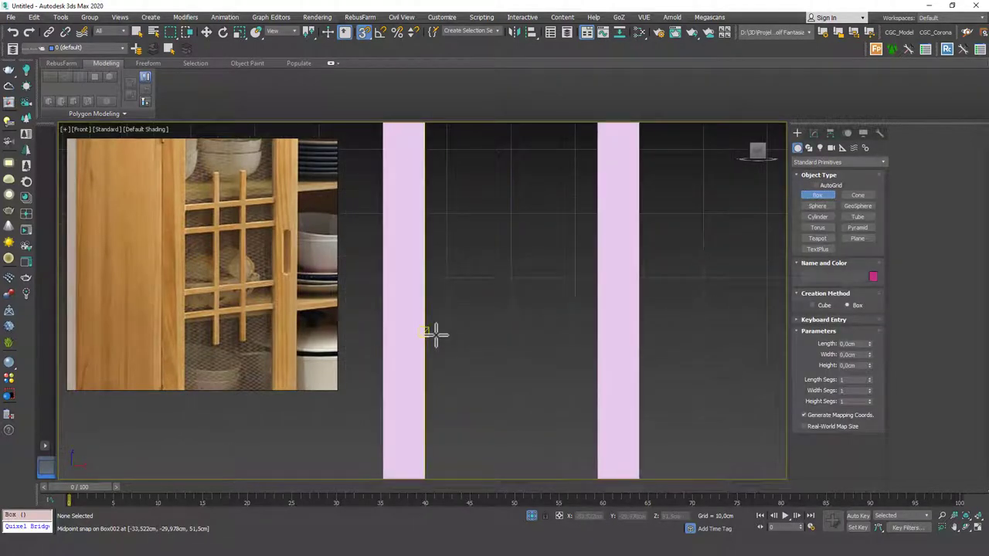
{"action": "scroll", "coordinate": [433, 255], "scroll_direction": "down", "scroll_amount": 3}
{"action": "left_click_drag", "start_coordinate": [430, 171], "coordinate": [472, 242]}
{"action": "right_click", "coordinate": [494, 231]}
{"action": "right_click", "coordinate": [646, 201]}
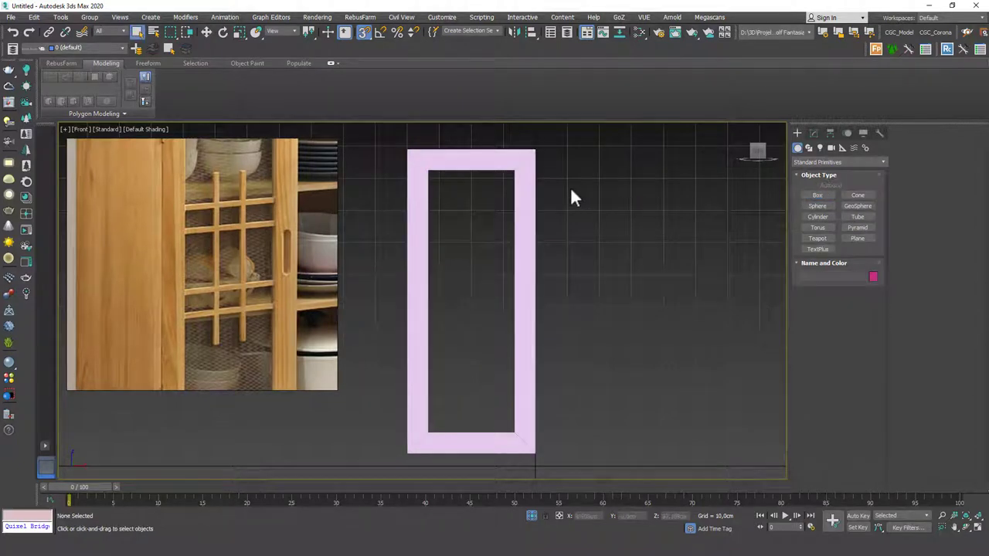
- Turn off the door frame's Chamfer modifier and deselect the frame
{"action": "left_click", "coordinate": [522, 221]}
{"action": "left_click", "coordinate": [813, 133]}
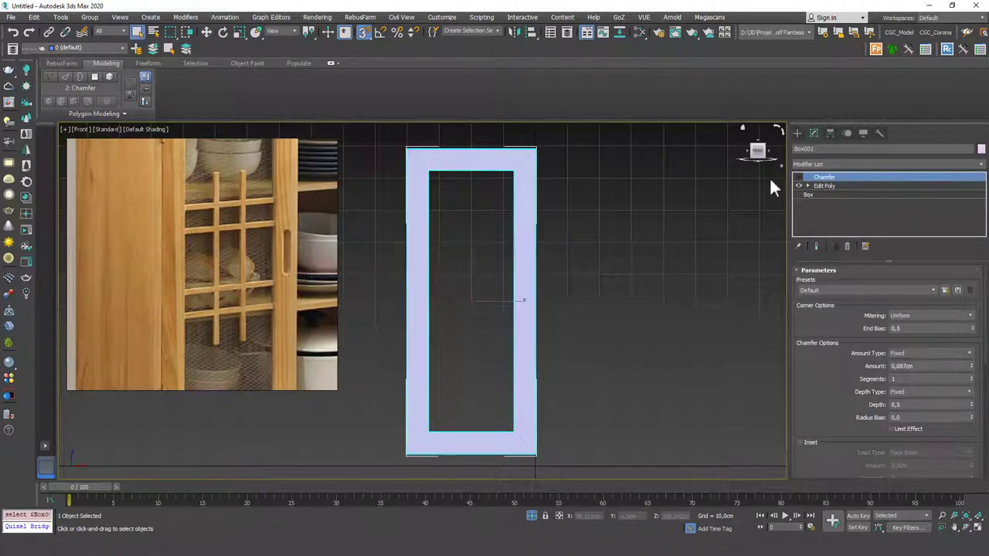
{"action": "key", "text": "ctrl+d"}
- Draw a box snapped to the inner corners of the door opening, about 82.2 cm long and 27.2 cm wide, with a -2 cm height
{"action": "left_click", "coordinate": [797, 133]}
{"action": "left_click", "coordinate": [816, 191]}
{"action": "key", "text": "s"}
{"action": "left_click_drag", "start_coordinate": [430, 172], "coordinate": [515, 433]}
{"action": "right_click", "coordinate": [503, 386]}
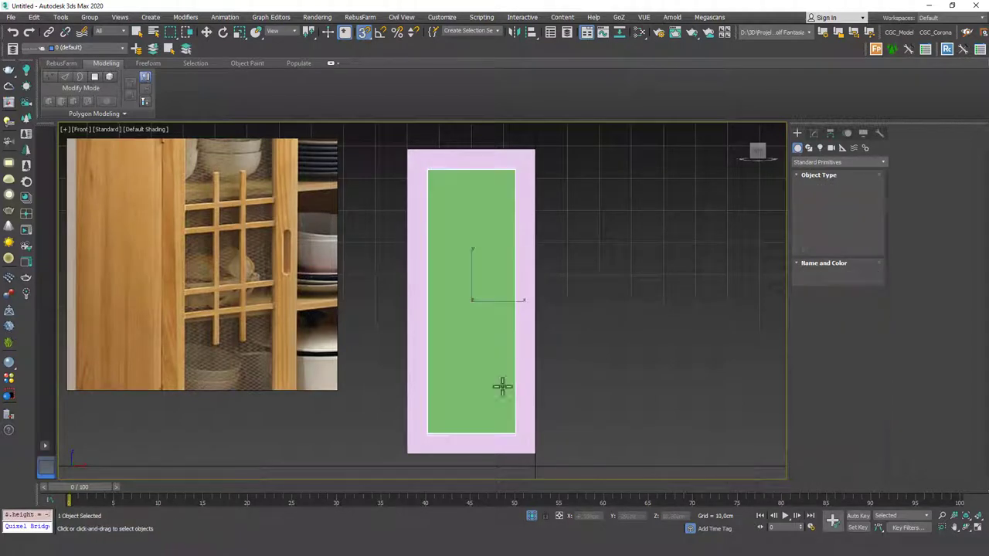
{"action": "left_click", "coordinate": [813, 133]}
{"action": "double_click", "coordinate": [852, 305]}
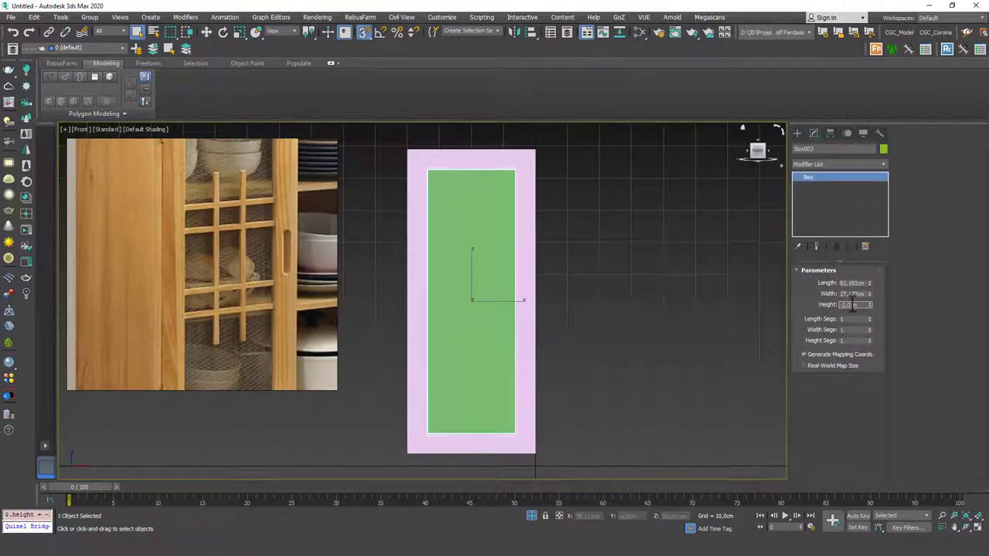
- Reduce the box to a thin horizontal bar across the opening, with a length of 1 cm and a height of -1 cm
{"action": "middle_click_drag", "start_coordinate": [401, 235], "coordinate": [669, 215]}
{"action": "scroll", "coordinate": [473, 223], "scroll_direction": "up", "scroll_amount": 4}
{"action": "left_click_drag", "start_coordinate": [869, 283], "coordinate": [863, 332]}
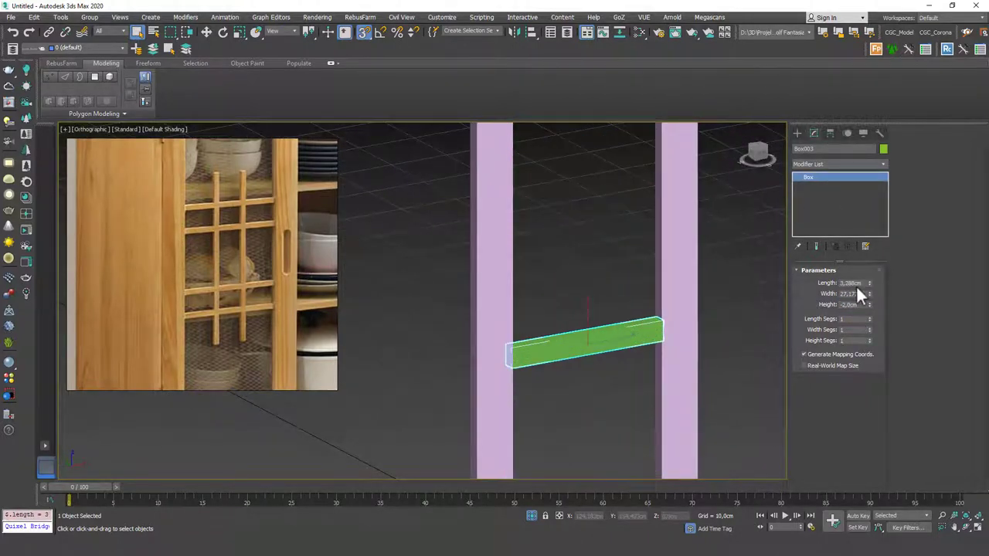
{"action": "type", "text": "2"}
{"action": "key", "text": "Return"}
{"action": "middle_click_drag", "start_coordinate": [592, 335], "coordinate": [583, 292], "text": "alt"}
{"action": "double_click", "coordinate": [856, 305]}
{"action": "type", "text": "-1"}
{"action": "key", "text": "Return"}
{"action": "key", "text": "alt+a"}
{"action": "type", "text": "w"}
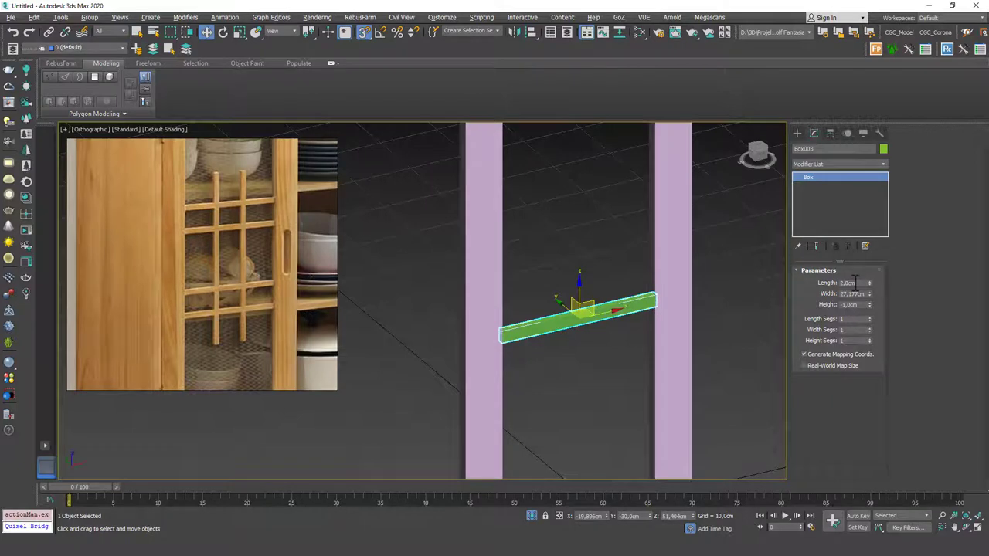
{"action": "type", "text": "1"}
{"action": "key", "text": "Return"}
- Align the bar to the door frame on the Y position only, centre to centre
{"action": "middle_click_drag", "start_coordinate": [552, 260], "coordinate": [607, 271], "text": "alt"}
{"action": "key", "text": "alt+a"}
{"action": "left_click", "coordinate": [607, 271]}
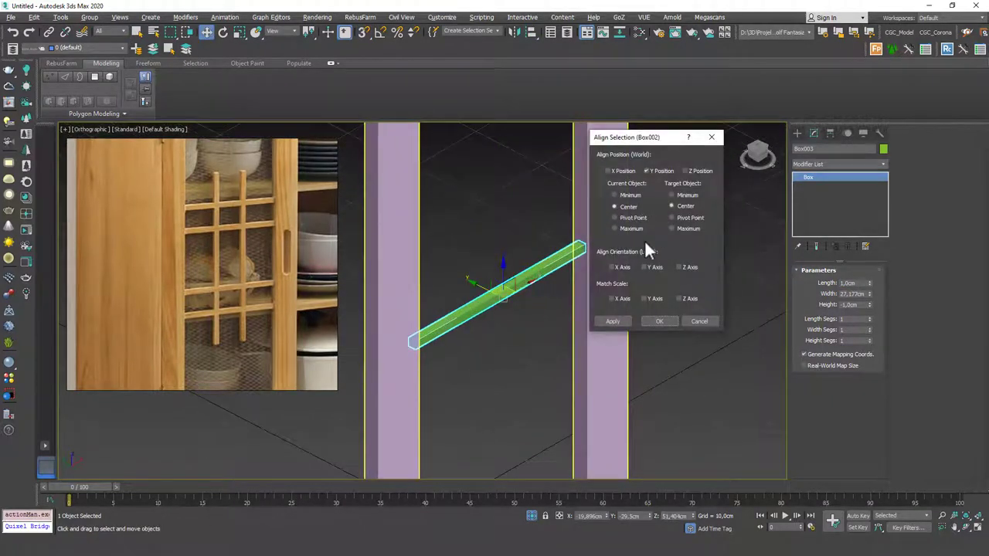
{"action": "left_click", "coordinate": [659, 321]}
- Move the bar 10 cm down along Z using a relative offset
{"action": "middle_click_drag", "start_coordinate": [659, 320], "coordinate": [519, 287], "text": "alt"}
{"action": "scroll", "coordinate": [519, 290], "scroll_direction": "down", "scroll_amount": 2}
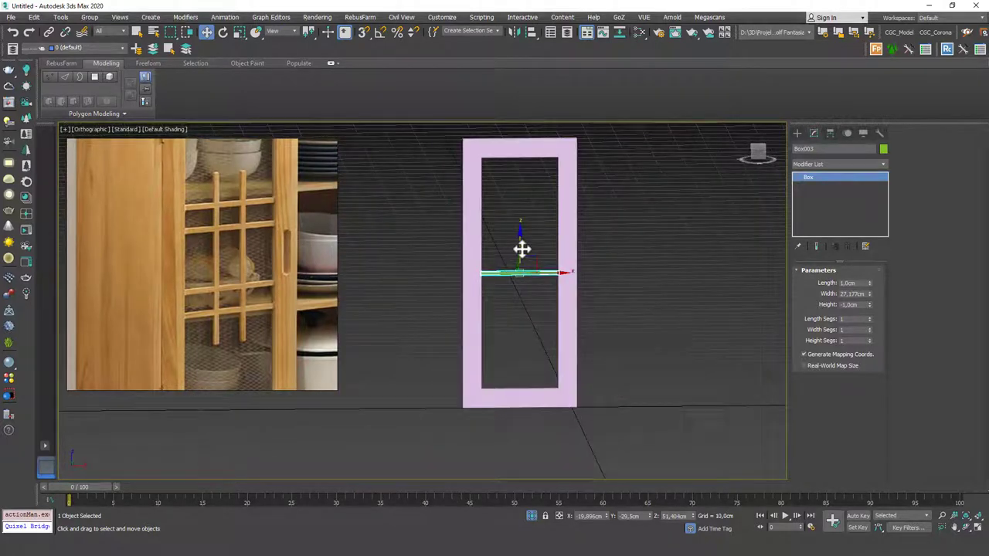
{"action": "left_click", "coordinate": [559, 516]}
{"action": "left_click", "coordinate": [669, 516]}
{"action": "type", "text": "-10"}
{"action": "key", "text": "Return"}
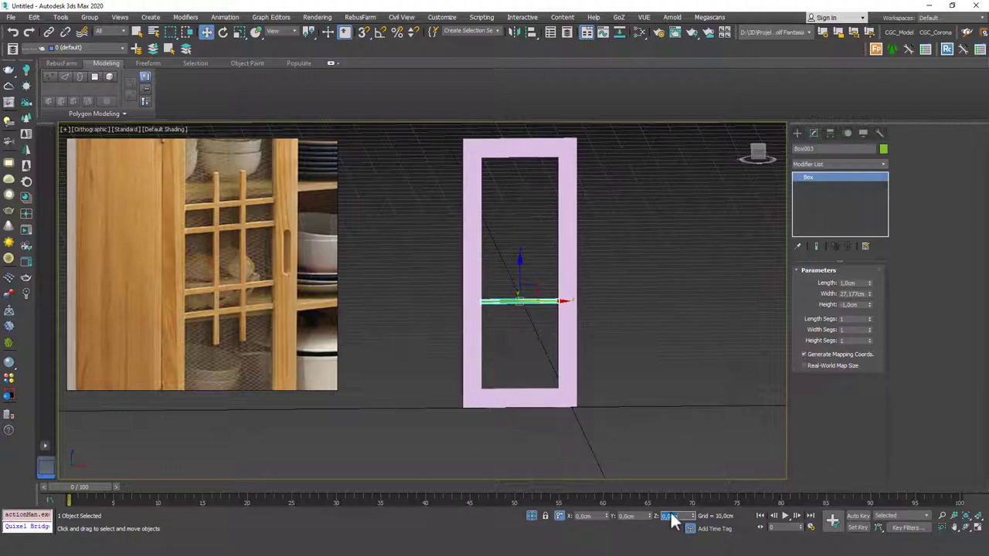
- Try placing a copy of the bar slightly above the original and remove that copy
{"action": "scroll", "coordinate": [515, 278], "scroll_direction": "up", "scroll_amount": 2}
{"action": "left_click_drag", "start_coordinate": [515, 288], "coordinate": [521, 263], "text": "shift"}
{"action": "left_click", "coordinate": [495, 315]}
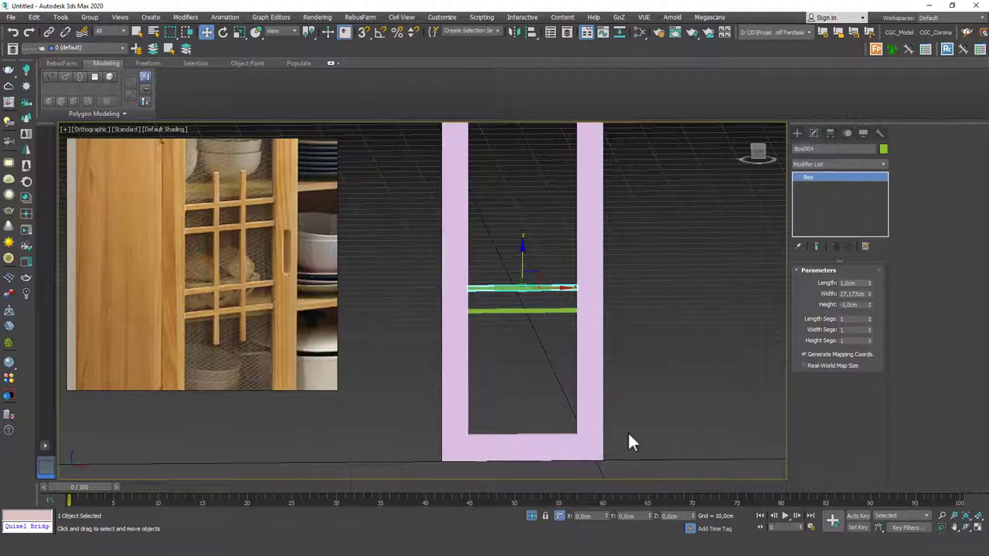
{"action": "middle_click_drag", "start_coordinate": [524, 313], "coordinate": [528, 330]}
{"action": "key", "text": "Delete"}
- Clone the horizontal bar in place as an instance
{"action": "left_click", "coordinate": [528, 328]}
{"action": "key", "text": "ctrl+v"}
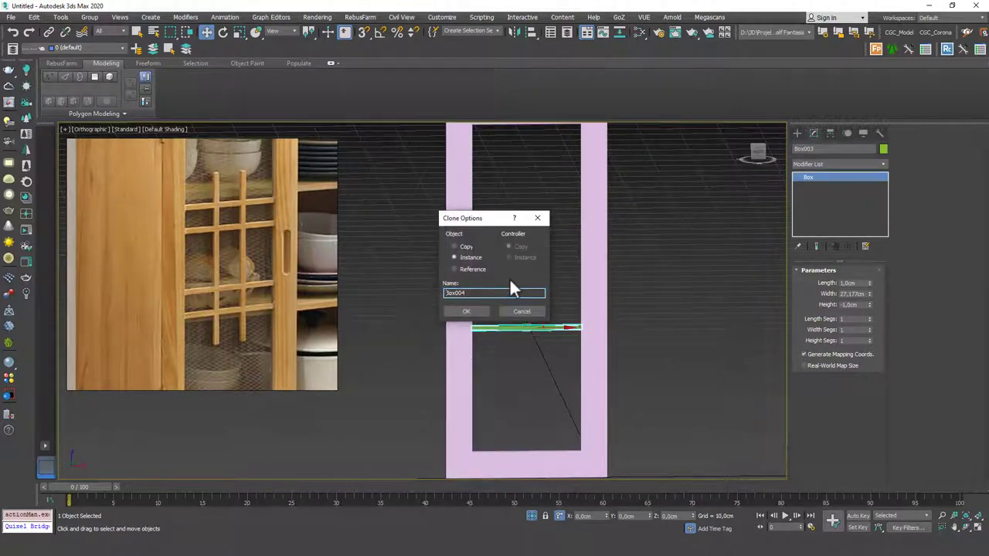
{"action": "left_click", "coordinate": [472, 311]}
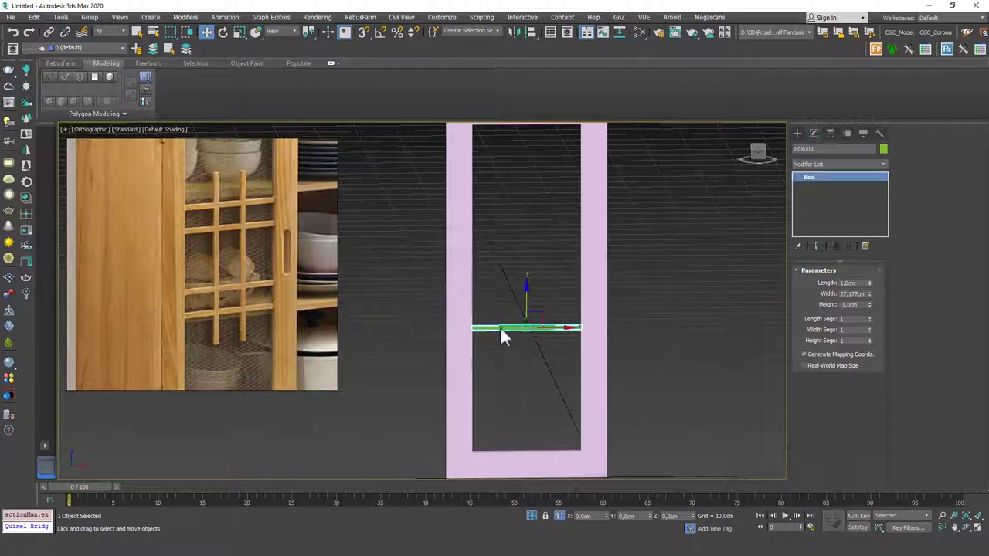
- Move the cloned bar a short distance up along Z so it sits above the original bar
{"action": "left_click_drag", "start_coordinate": [681, 516], "coordinate": [693, 489]}
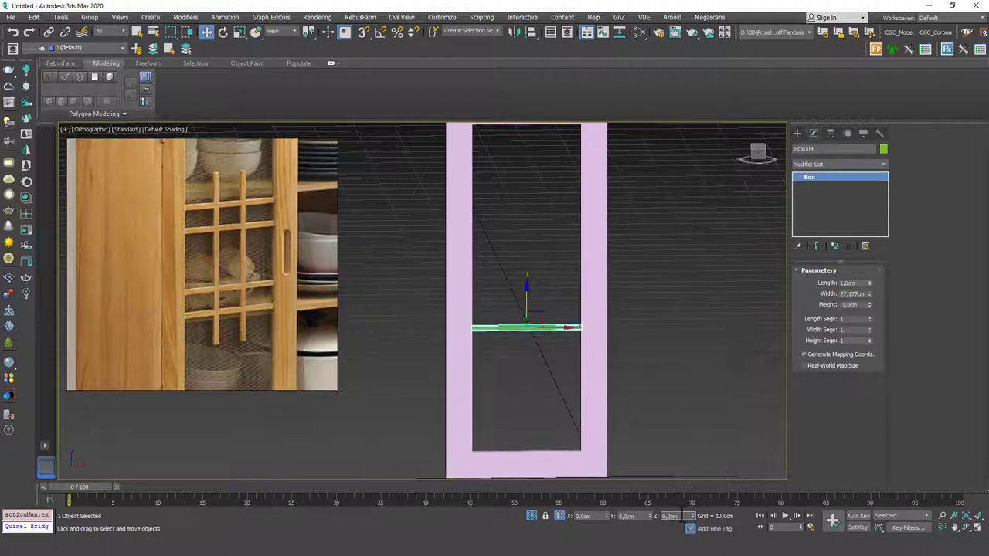
{"action": "middle_click_drag", "start_coordinate": [521, 326], "coordinate": [519, 350]}
{"action": "scroll", "coordinate": [519, 354], "scroll_direction": "down", "scroll_amount": 5}
{"action": "scroll", "coordinate": [530, 343], "scroll_direction": "up", "scroll_amount": 5}
- Clone the lower horizontal bar as an instance and offset it 20 cm up along Z
{"action": "left_click", "coordinate": [510, 358]}
{"action": "left_click", "coordinate": [509, 353]}
{"action": "left_click_drag", "start_coordinate": [508, 353], "coordinate": [530, 342], "text": "shift"}
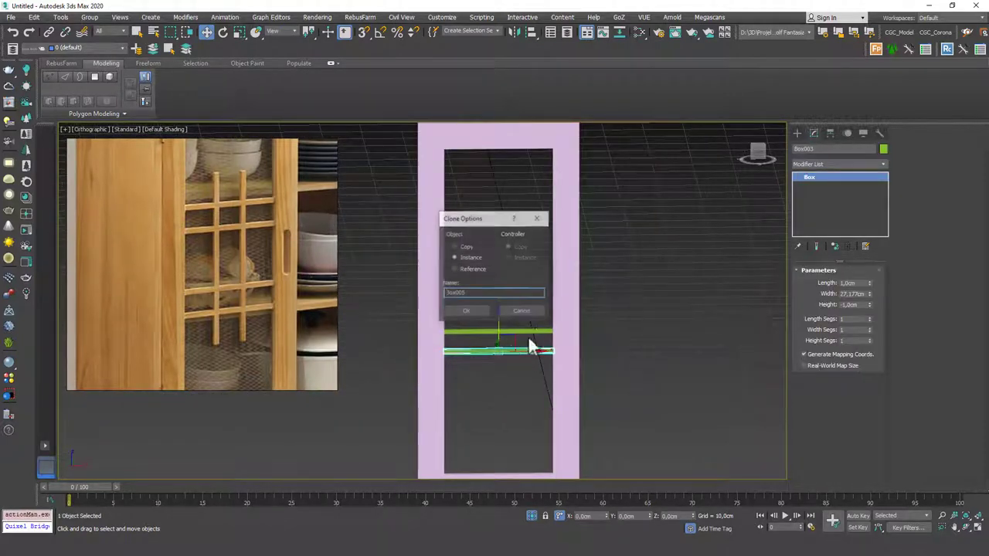
{"action": "left_click", "coordinate": [467, 311]}
{"action": "double_click", "coordinate": [670, 516]}
{"action": "type", "text": "20"}
{"action": "key", "text": "Return"}
{"action": "middle_click_drag", "start_coordinate": [511, 282], "coordinate": [511, 294]}
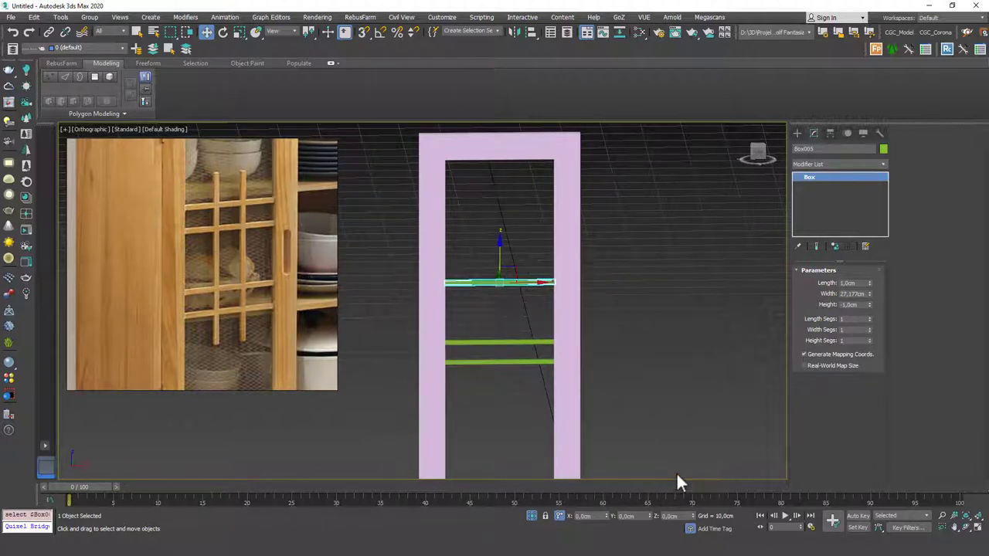
- Clone the topmost bar as an instance and move that clone 5 cm down along Z
{"action": "key", "text": "ctrl+v"}
{"action": "left_click", "coordinate": [471, 312]}
{"action": "type", "text": "-5"}
{"action": "key", "text": "Return"}
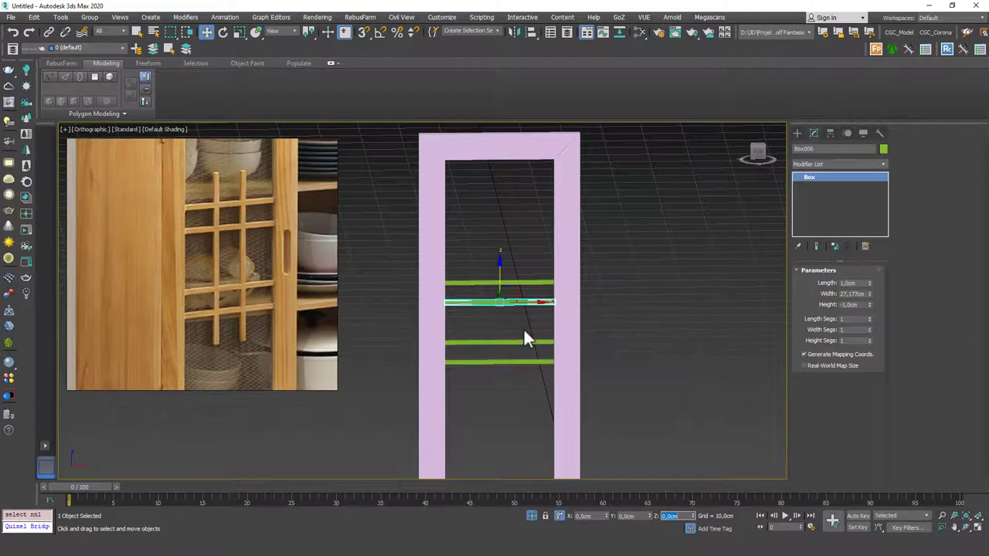
- Select the two upper bars together and move them 5 cm up along Z
{"action": "scroll", "coordinate": [556, 309], "scroll_direction": "down", "scroll_amount": 2}
{"action": "mouse_move", "coordinate": [585, 389]}
{"action": "middle_mouse_down", "text": "alt"}
{"action": "mouse_move", "coordinate": [593, 371]}
{"action": "mouse_move", "coordinate": [594, 387]}
{"action": "middle_mouse_up", "text": "alt"}
{"action": "scroll", "coordinate": [206, 230], "scroll_direction": "down", "scroll_amount": 4}
{"action": "scroll", "coordinate": [211, 229], "scroll_direction": "up", "scroll_amount": 1}
{"action": "left_click", "coordinate": [527, 287], "text": "ctrl"}
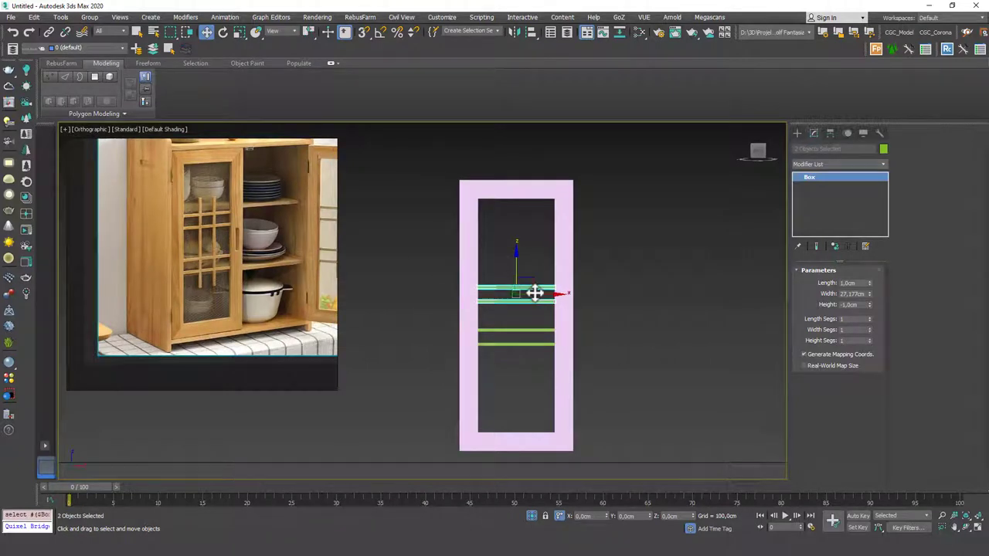
{"action": "double_click", "coordinate": [669, 516]}
{"action": "type", "text": "5"}
{"action": "key", "text": "Return"}
- Select the two lower bars, move them down along Z with a relative offset, and clear the selection
{"action": "left_click_drag", "start_coordinate": [530, 319], "coordinate": [544, 356]}
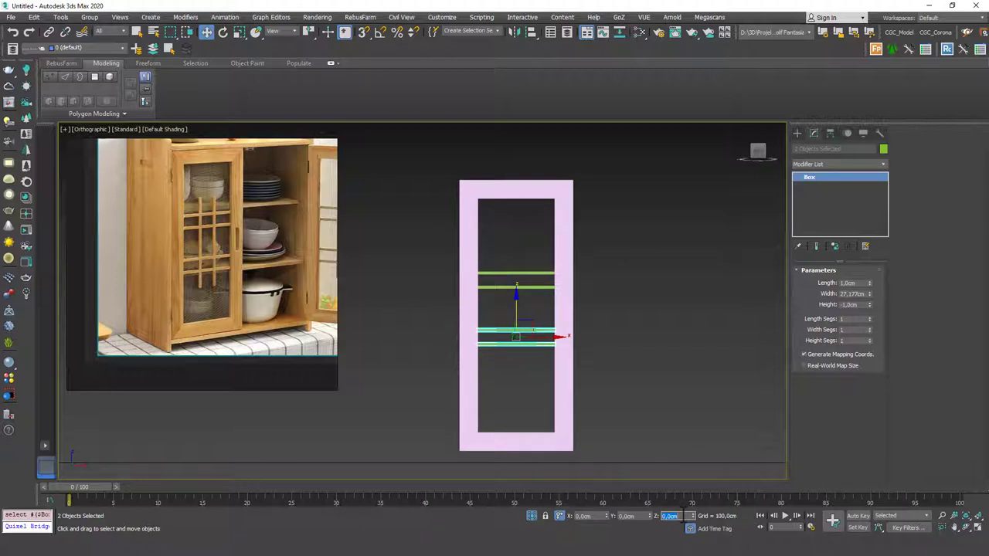
{"action": "key", "text": "Return"}
{"action": "middle_click_drag", "start_coordinate": [561, 351], "coordinate": [563, 358]}
{"action": "left_click", "coordinate": [402, 287]}
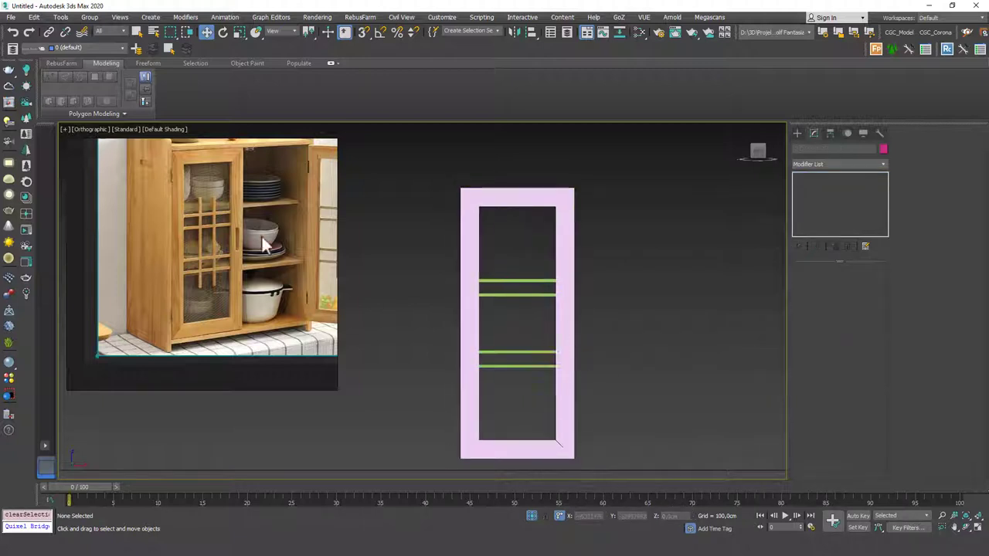
- Examine the door frame and its four horizontal bars in perspective and front views against the reference
{"action": "key", "text": "p"}
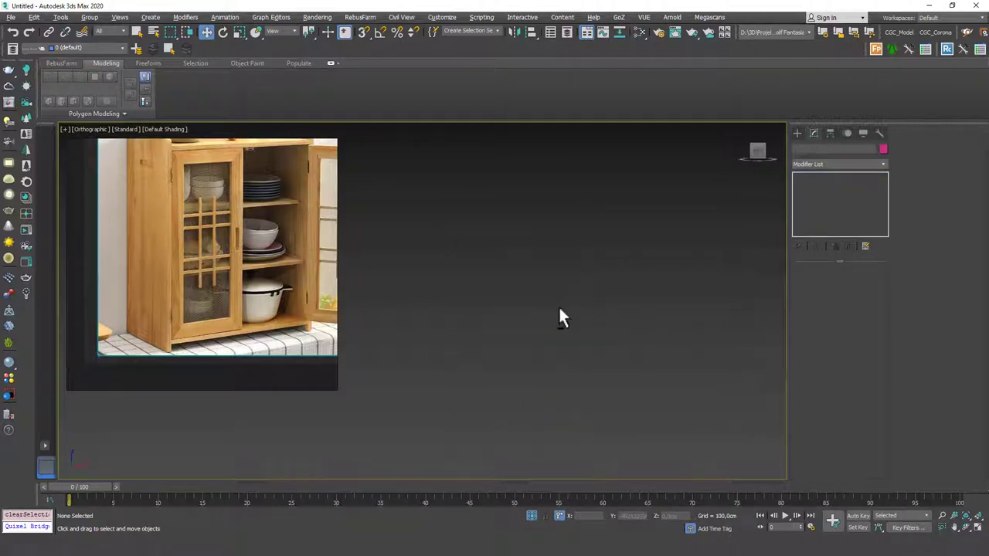
{"action": "middle_click_drag", "start_coordinate": [562, 312], "coordinate": [519, 312], "text": "alt"}
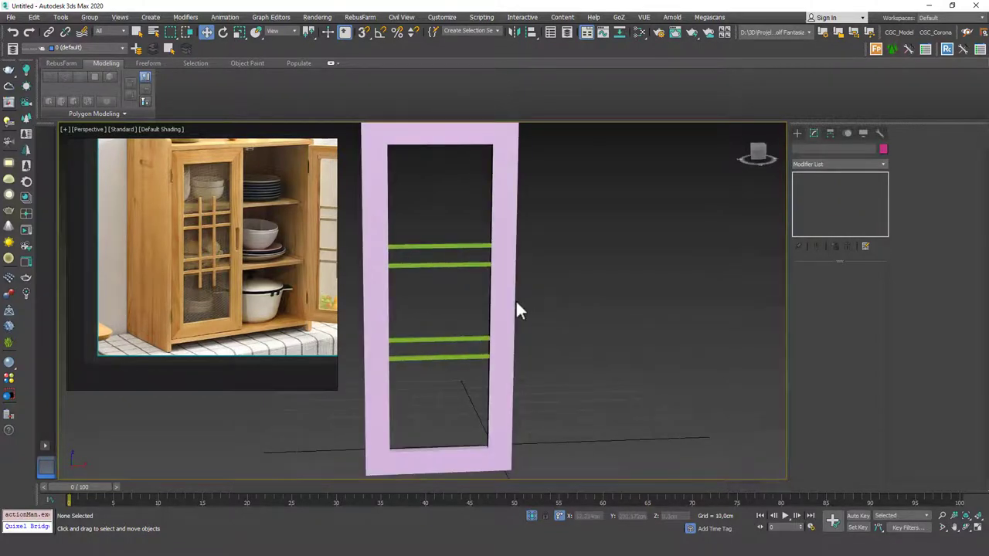
{"action": "scroll", "coordinate": [517, 309], "scroll_direction": "down", "scroll_amount": 4}
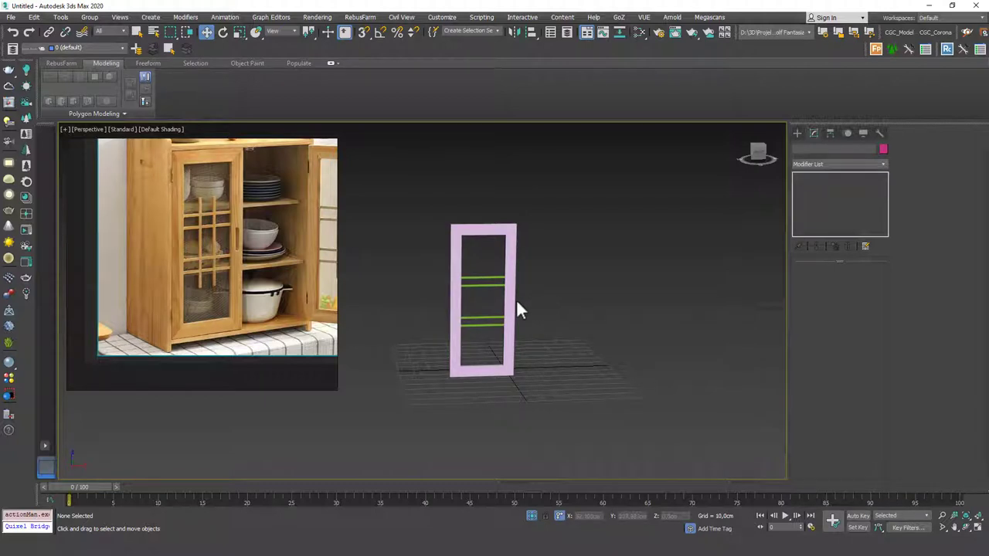
{"action": "scroll", "coordinate": [514, 297], "scroll_direction": "up", "scroll_amount": 3}
{"action": "scroll", "coordinate": [494, 285], "scroll_direction": "down", "scroll_amount": 5}
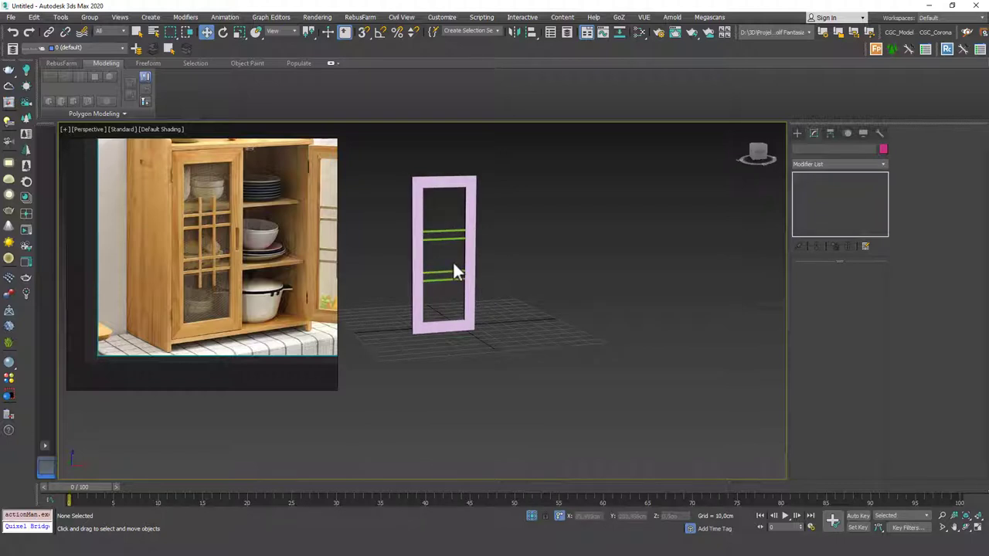
{"action": "key", "text": "f"}
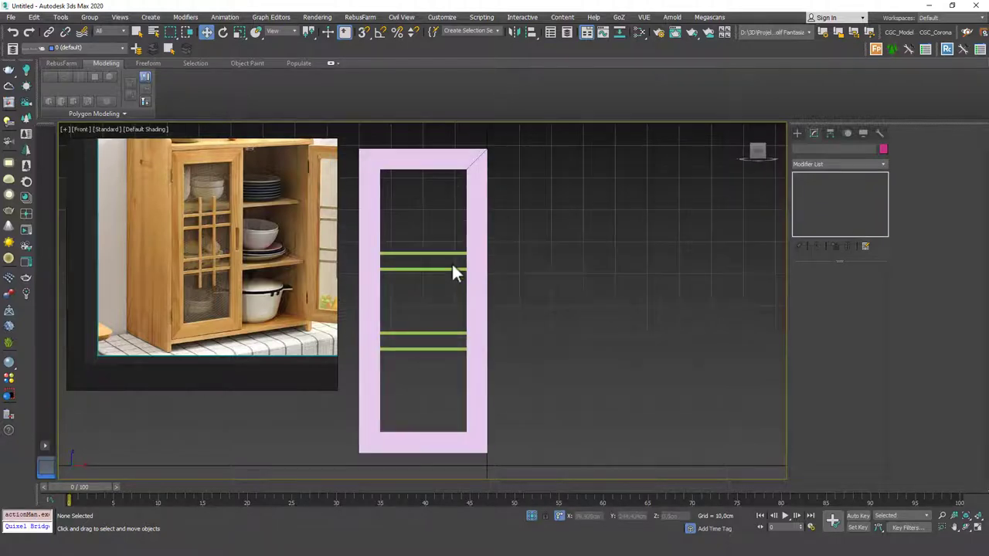
{"action": "scroll", "coordinate": [454, 269], "scroll_direction": "down", "scroll_amount": 2}
{"action": "middle_click_drag", "start_coordinate": [435, 295], "coordinate": [418, 312], "text": "alt"}
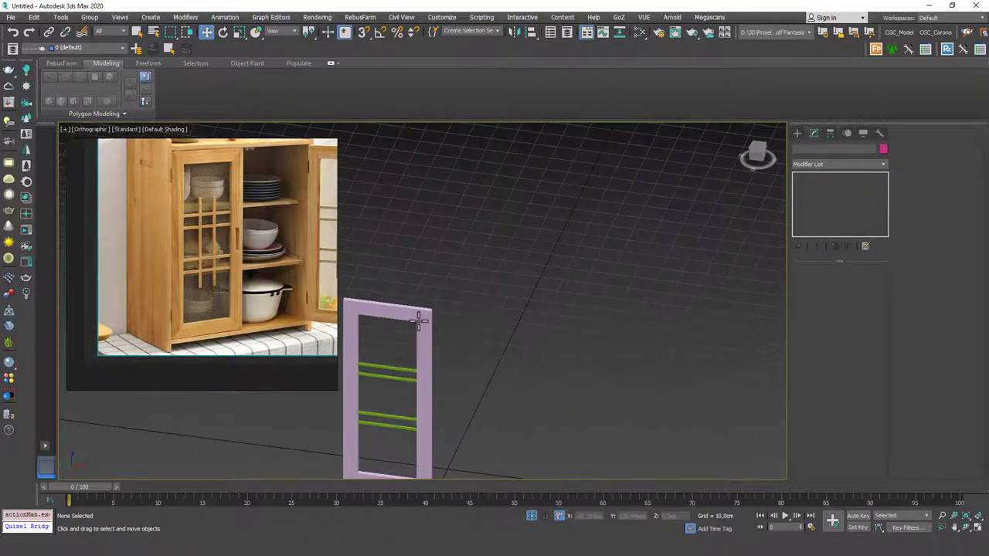
{"action": "key", "text": "p"}
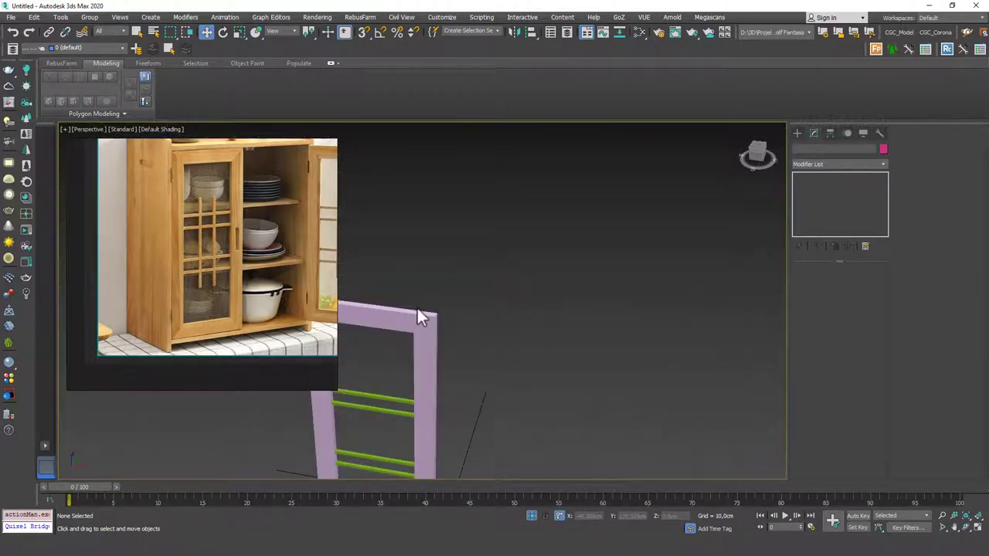
{"action": "key", "text": "z"}
{"action": "middle_click_drag", "start_coordinate": [515, 295], "coordinate": [552, 284], "text": "alt"}
{"action": "scroll", "coordinate": [551, 292], "scroll_direction": "down", "scroll_amount": 3}
{"action": "scroll", "coordinate": [513, 276], "scroll_direction": "up", "scroll_amount": 3}
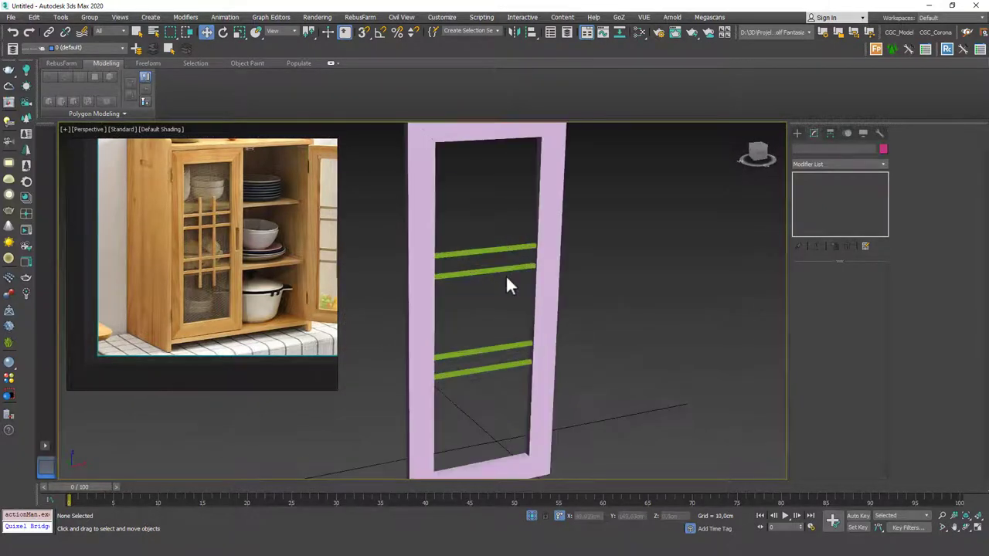
{"action": "scroll", "coordinate": [484, 270], "scroll_direction": "up", "scroll_amount": 2}
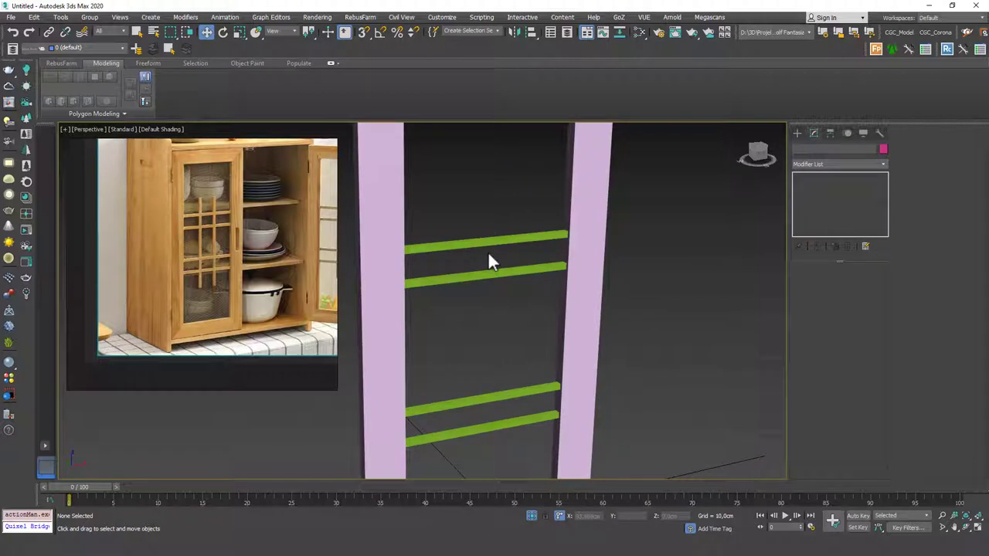
- Select the topmost bar and examine in the reference photo how the vertical bars cross the horizontal ones and where they end
{"action": "left_click", "coordinate": [502, 242]}
{"action": "middle_click_drag", "start_coordinate": [536, 267], "coordinate": [530, 262], "text": "alt"}
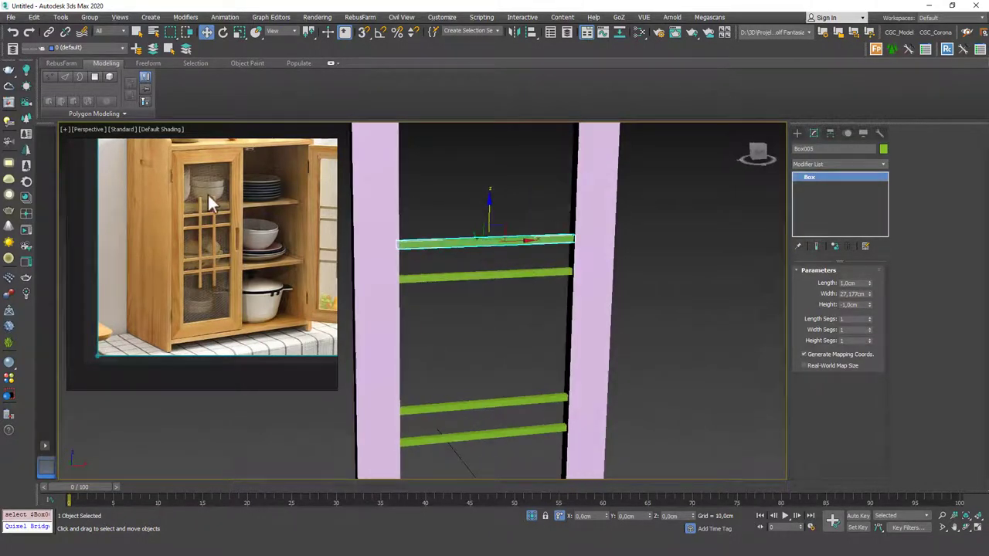
{"action": "scroll", "coordinate": [199, 264], "scroll_direction": "up", "scroll_amount": 5}
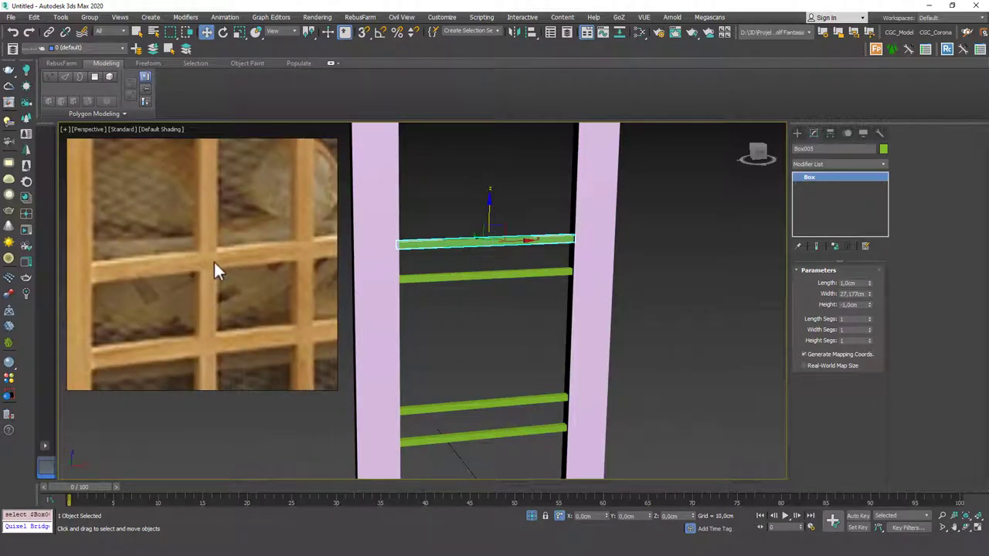
{"action": "scroll", "coordinate": [202, 268], "scroll_direction": "up", "scroll_amount": 2}
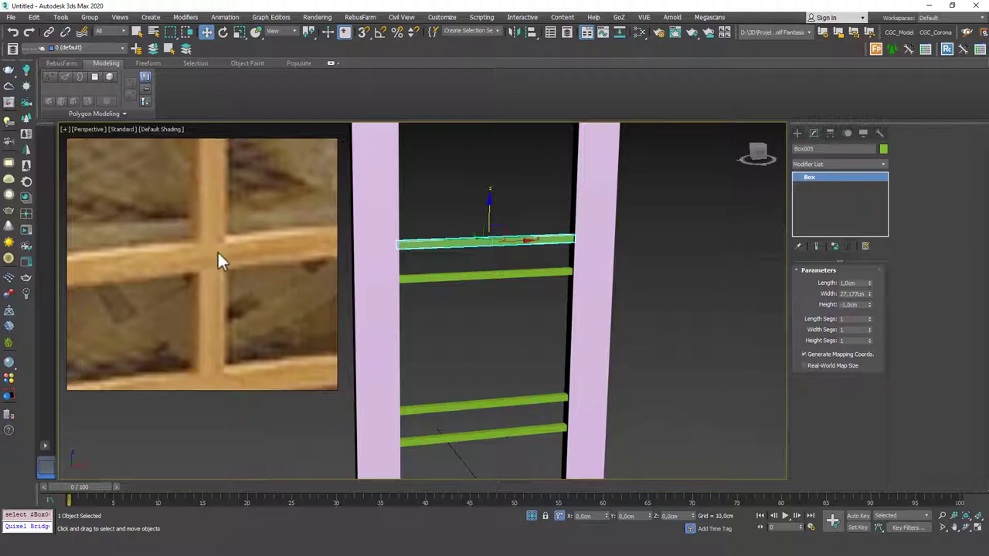
{"action": "scroll", "coordinate": [202, 274], "scroll_direction": "down", "scroll_amount": 2}
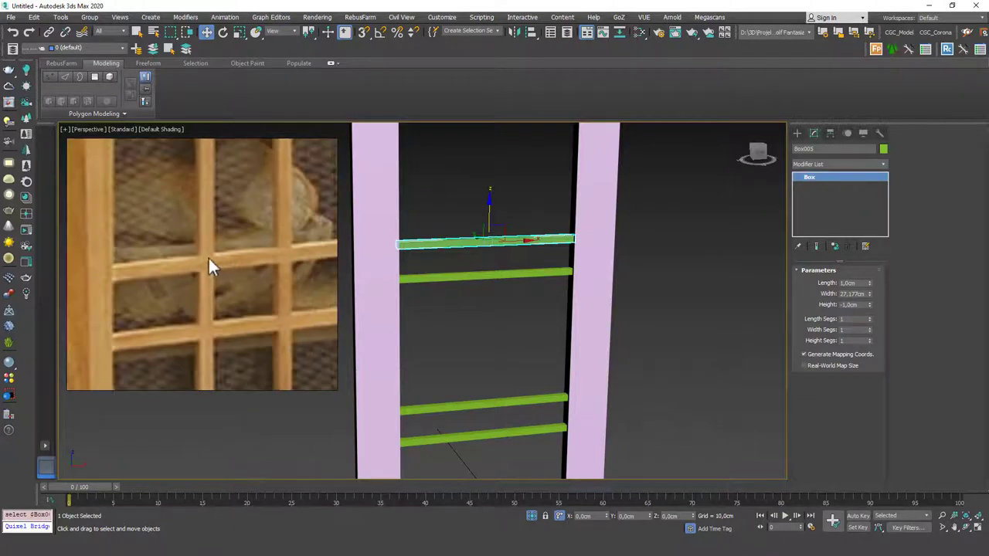
{"action": "scroll", "coordinate": [224, 243], "scroll_direction": "down", "scroll_amount": 3}
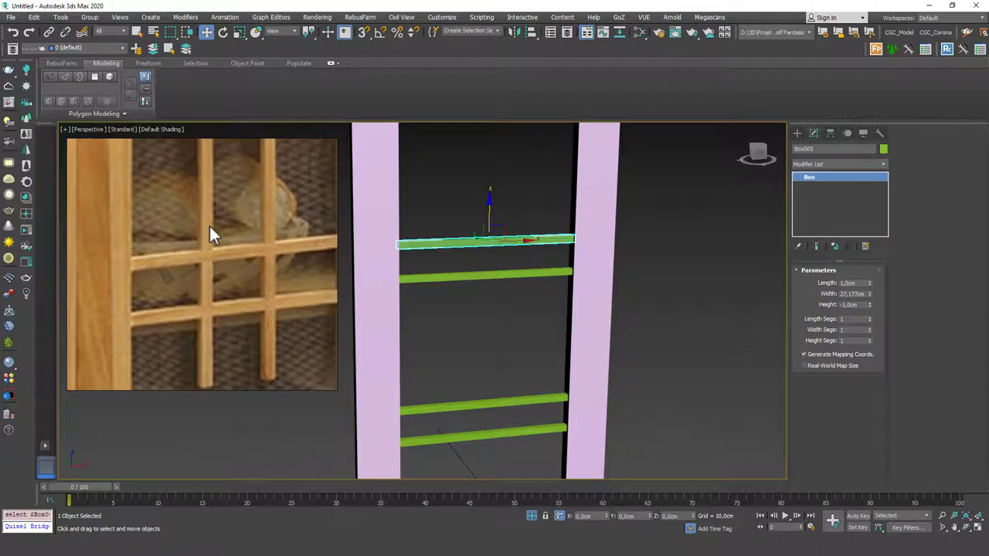
{"action": "middle_click_drag", "start_coordinate": [208, 195], "coordinate": [209, 219]}
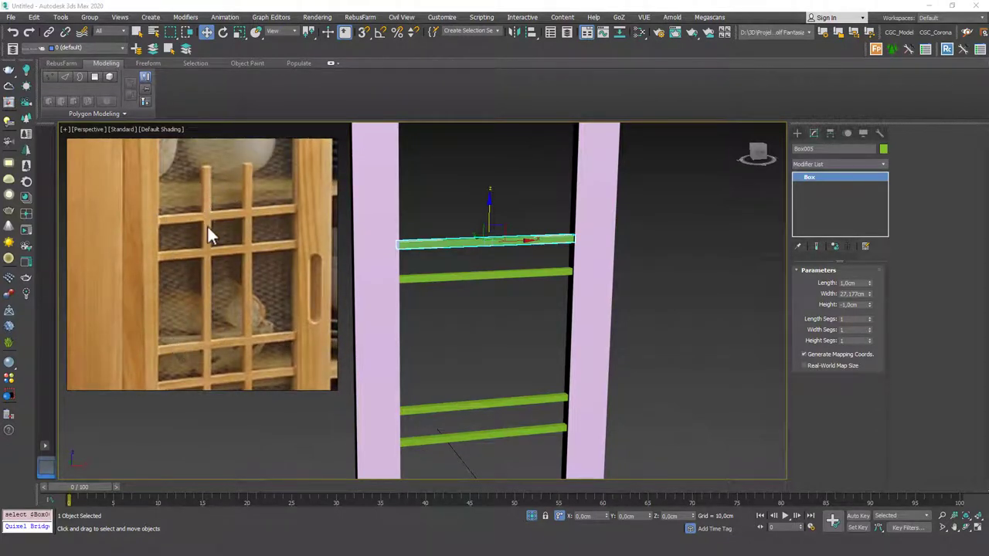
{"action": "middle_click_drag", "start_coordinate": [210, 334], "coordinate": [225, 240]}
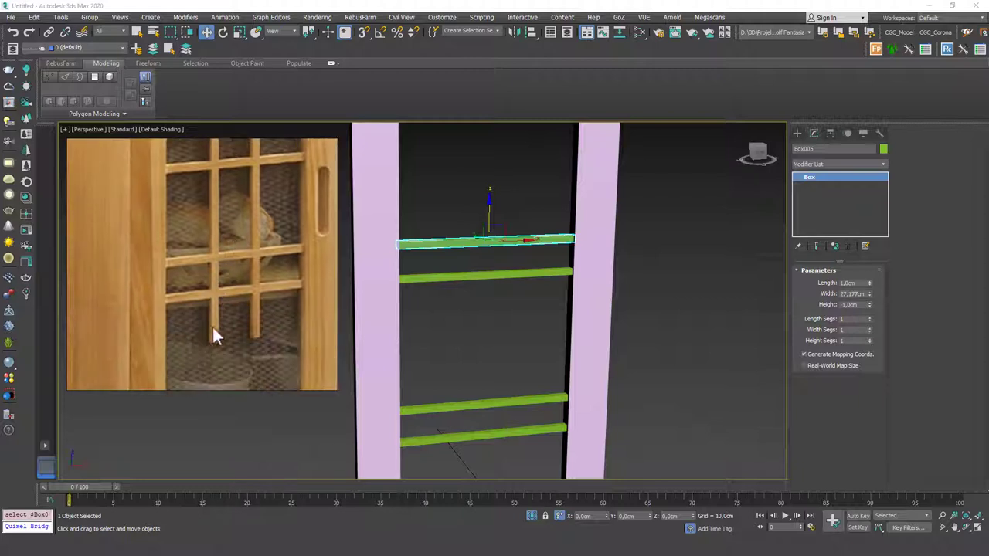
- Enable angle snap and copy the topmost bar rotated 90 degrees about Y as an upright bar
{"action": "middle_click_drag", "start_coordinate": [532, 236], "coordinate": [507, 274]}
{"action": "scroll", "coordinate": [507, 273], "scroll_direction": "up", "scroll_amount": 3}
{"action": "scroll", "coordinate": [261, 221], "scroll_direction": "down", "scroll_amount": 3}
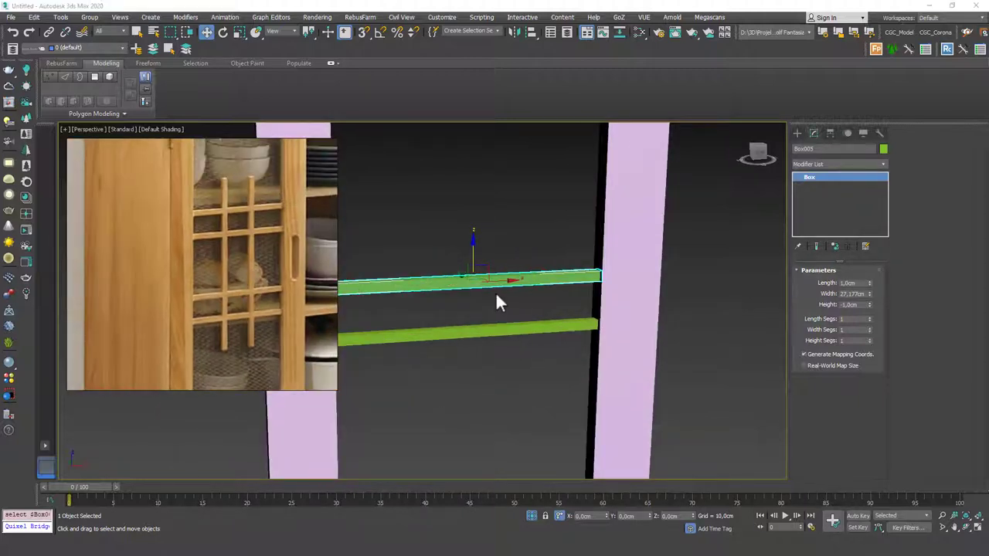
{"action": "scroll", "coordinate": [541, 287], "scroll_direction": "down", "scroll_amount": 2}
{"action": "key", "text": "e"}
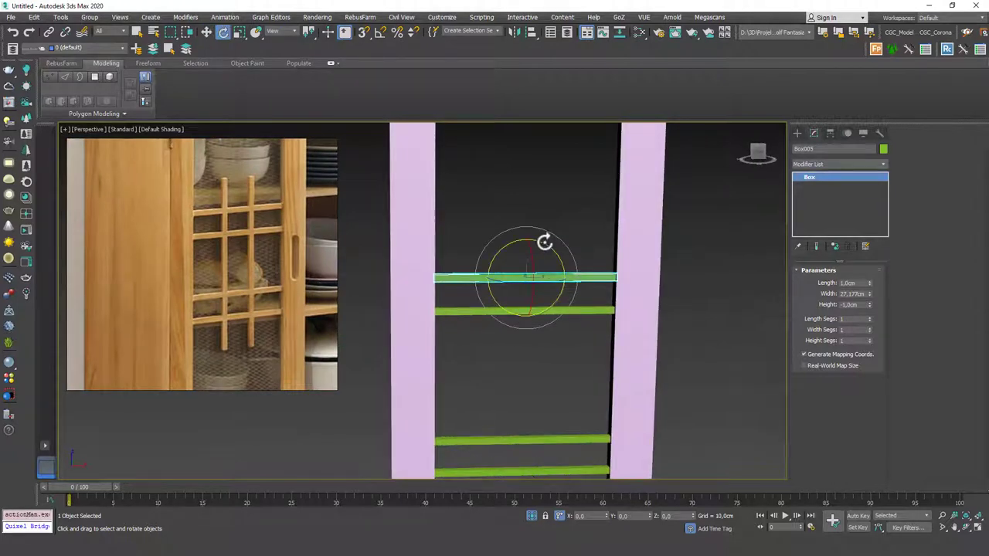
{"action": "mouse_move", "coordinate": [545, 244]}
{"action": "left_mouse_down", "text": "shift"}
{"action": "mouse_move", "coordinate": [576, 249]}
{"action": "mouse_move", "coordinate": [558, 250]}
{"action": "left_mouse_up", "text": "shift"}
{"action": "left_click", "coordinate": [535, 312]}
{"action": "left_click", "coordinate": [378, 31]}
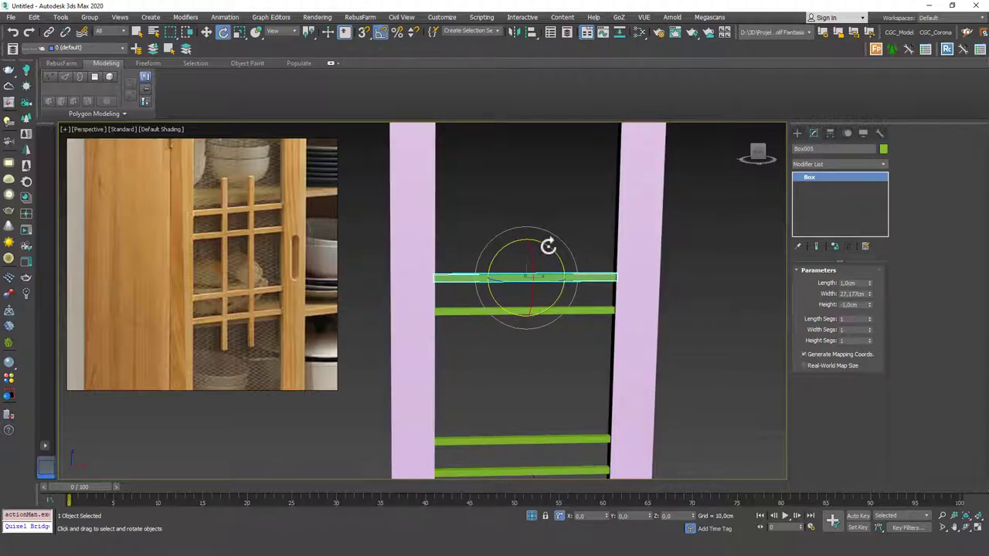
{"action": "left_click_drag", "start_coordinate": [547, 245], "coordinate": [601, 254], "text": "shift"}
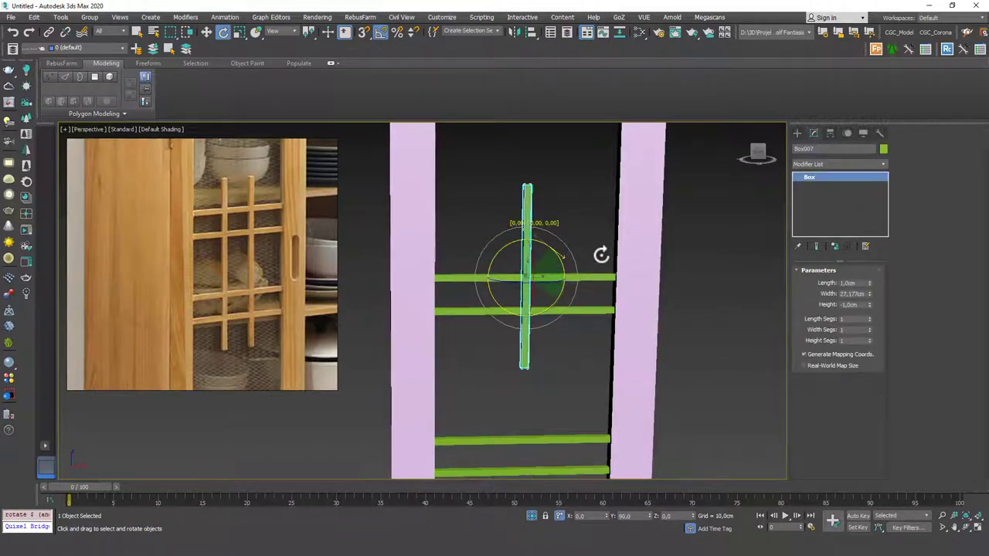
{"action": "left_click", "coordinate": [498, 314]}
- Offset the upright bar by -5 cm along X, then shift it slightly back toward the opening's centre
{"action": "middle_click_drag", "start_coordinate": [525, 316], "coordinate": [541, 305], "text": "alt"}
{"action": "key", "text": "w"}
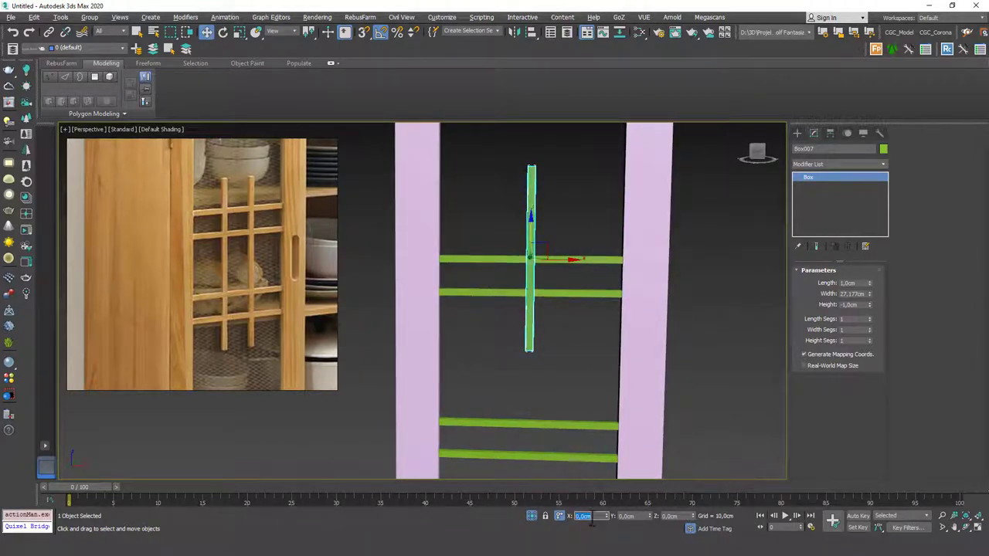
{"action": "type", "text": "-5"}
{"action": "key", "text": "Return"}
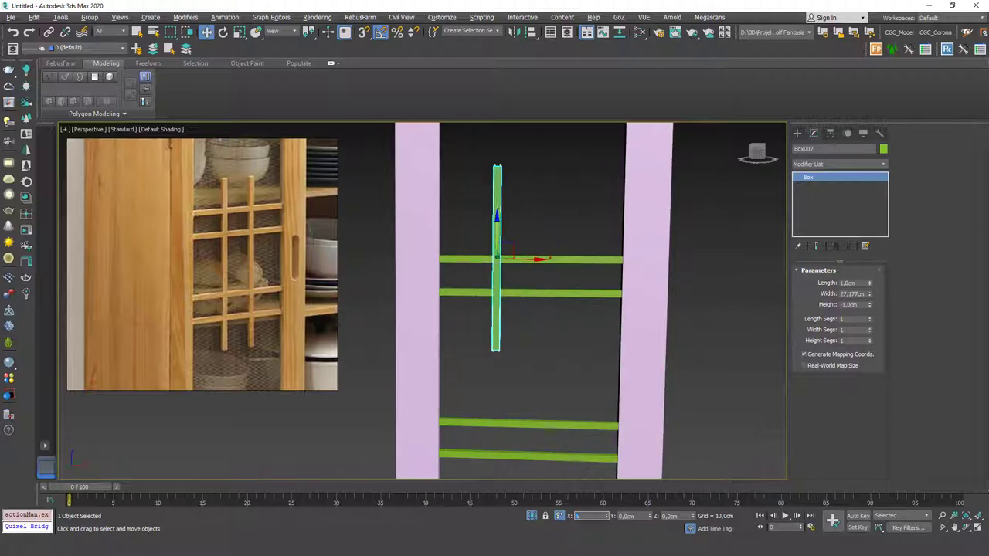
{"action": "key", "text": "Return"}
{"action": "middle_click_drag", "start_coordinate": [509, 228], "coordinate": [519, 232], "text": "alt"}
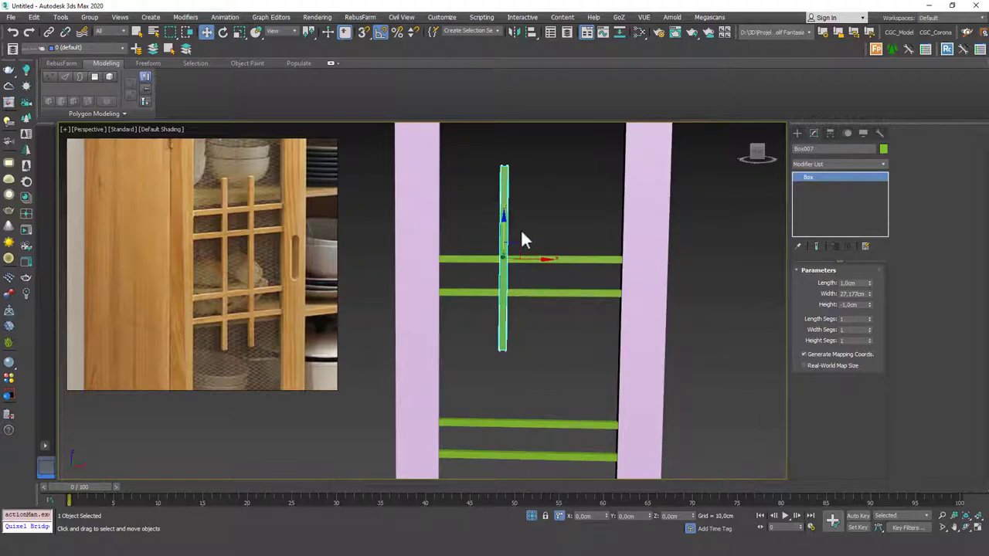
{"action": "middle_click_drag", "start_coordinate": [503, 254], "coordinate": [512, 262], "text": "alt"}
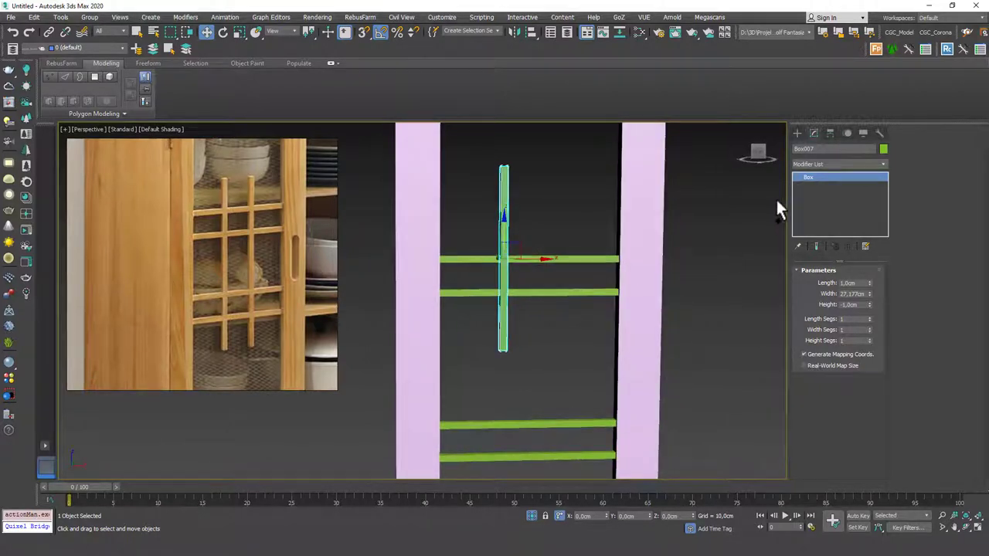
- Add an Edit Poly modifier to the upright bar and raise its lower end vertices to about the topmost horizontal bar
{"action": "key", "text": "shift+e"}
{"action": "key", "text": "1"}
{"action": "left_click_drag", "start_coordinate": [491, 334], "coordinate": [506, 227]}
{"action": "middle_click_drag", "start_coordinate": [506, 226], "coordinate": [516, 256], "text": "alt"}
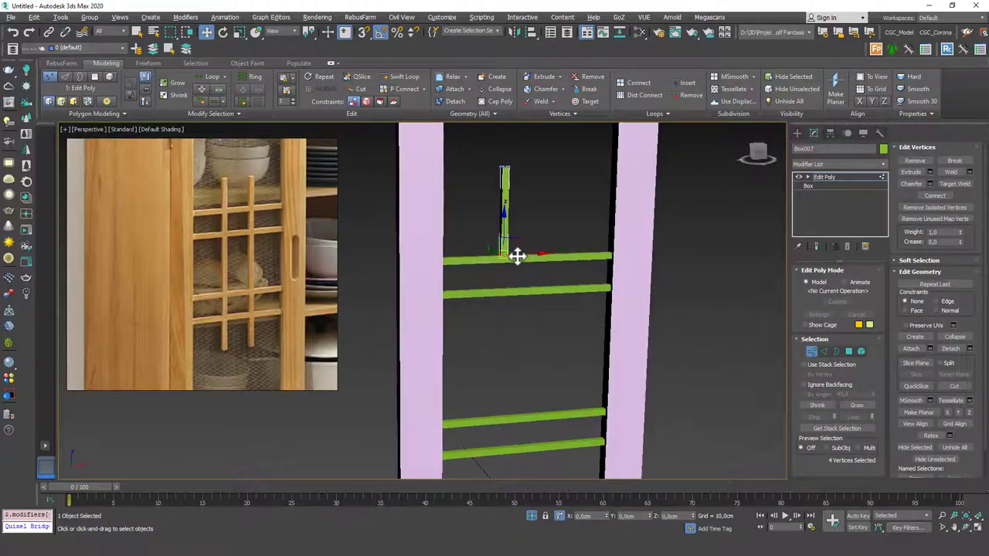
{"action": "scroll", "coordinate": [517, 256], "scroll_direction": "up", "scroll_amount": 6}
{"action": "scroll", "coordinate": [489, 260], "scroll_direction": "up", "scroll_amount": 2}
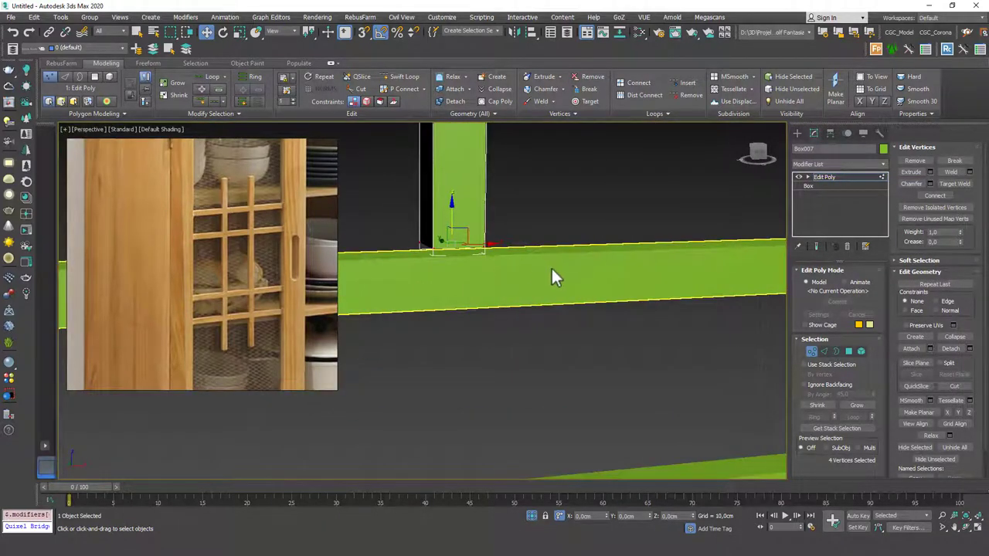
{"action": "scroll", "coordinate": [456, 223], "scroll_direction": "up", "scroll_amount": 2}
- Align the upright bar's lower end vertices to the topmost horizontal bar's maximum in Z only
{"action": "left_click_drag", "start_coordinate": [457, 223], "coordinate": [424, 266]}
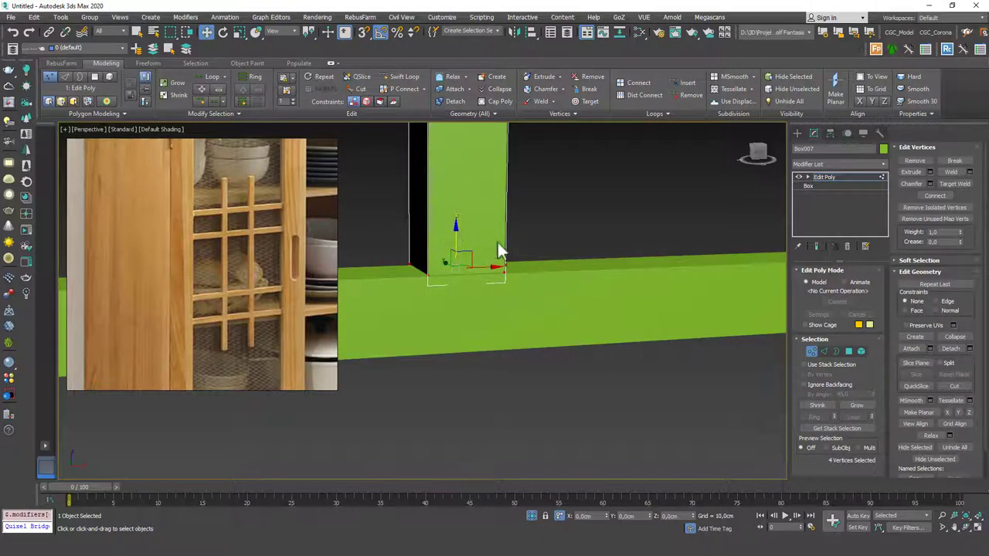
{"action": "key", "text": "ctrl+z"}
{"action": "key", "text": "alt+a"}
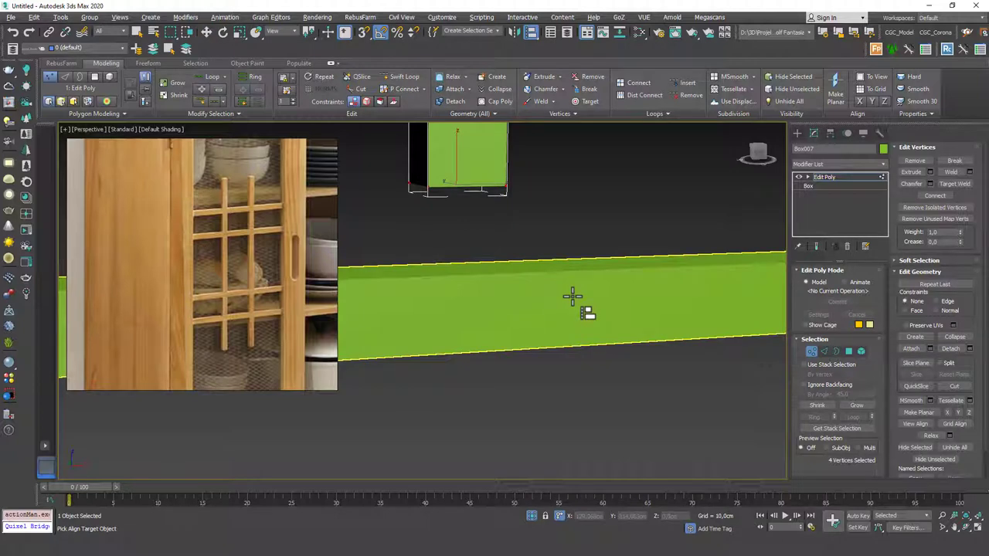
{"action": "left_click", "coordinate": [572, 296]}
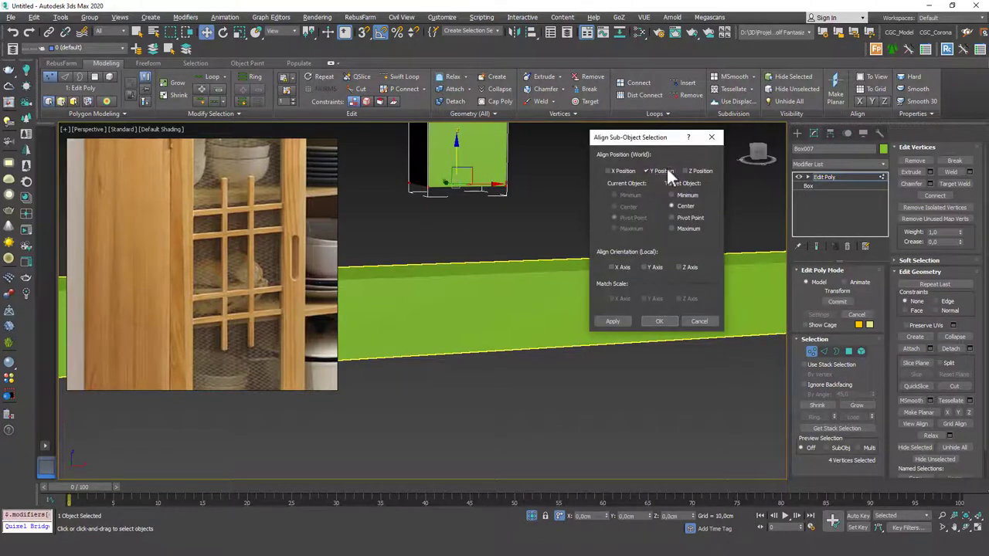
{"action": "left_click", "coordinate": [689, 172]}
{"action": "left_click", "coordinate": [685, 230]}
{"action": "left_click", "coordinate": [652, 321]}
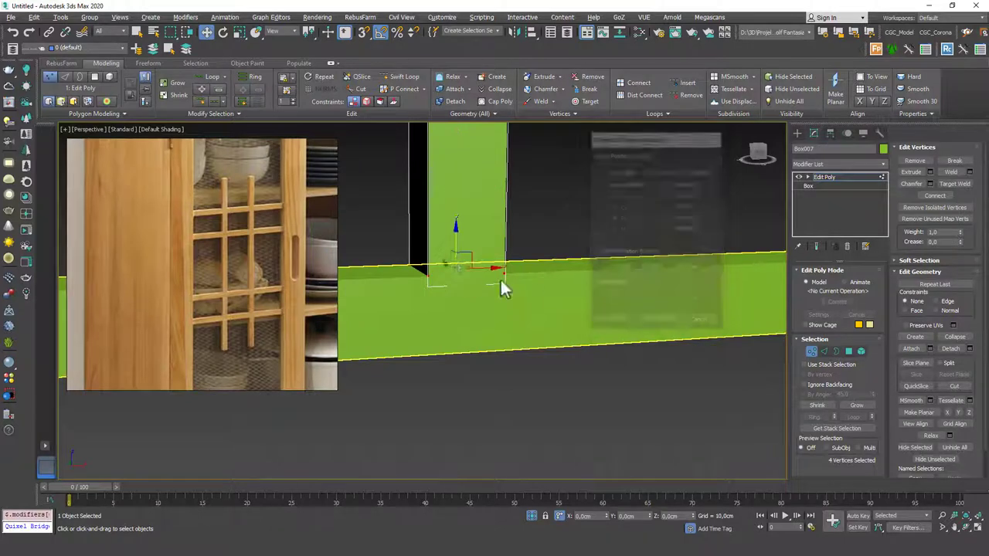
{"action": "scroll", "coordinate": [502, 275], "scroll_direction": "down", "scroll_amount": 5}
{"action": "key", "text": "1"}
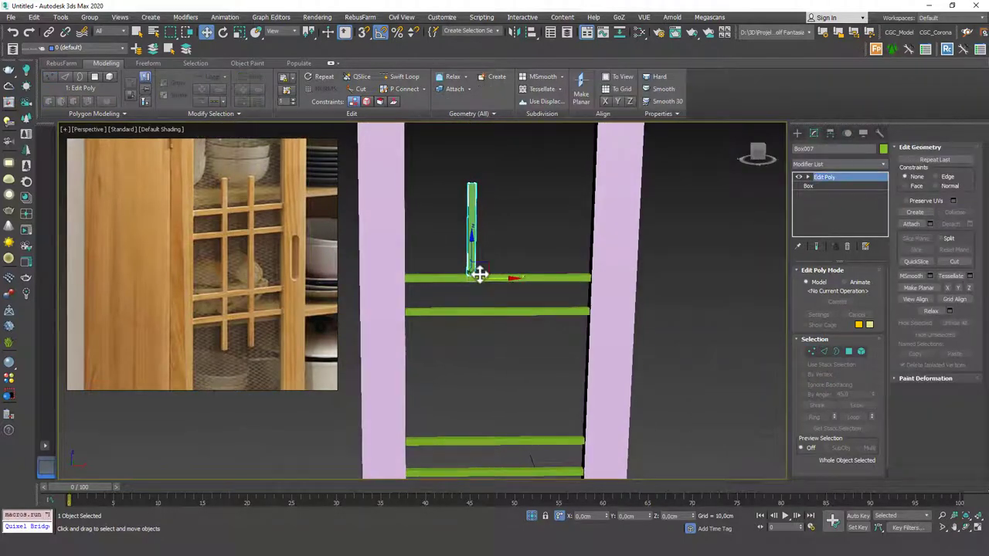
- Copy the upright bar along X as an instance to form the second upright above the topmost horizontal bar
{"action": "left_click_drag", "start_coordinate": [485, 272], "coordinate": [539, 286], "text": "shift"}
{"action": "left_click", "coordinate": [472, 313]}
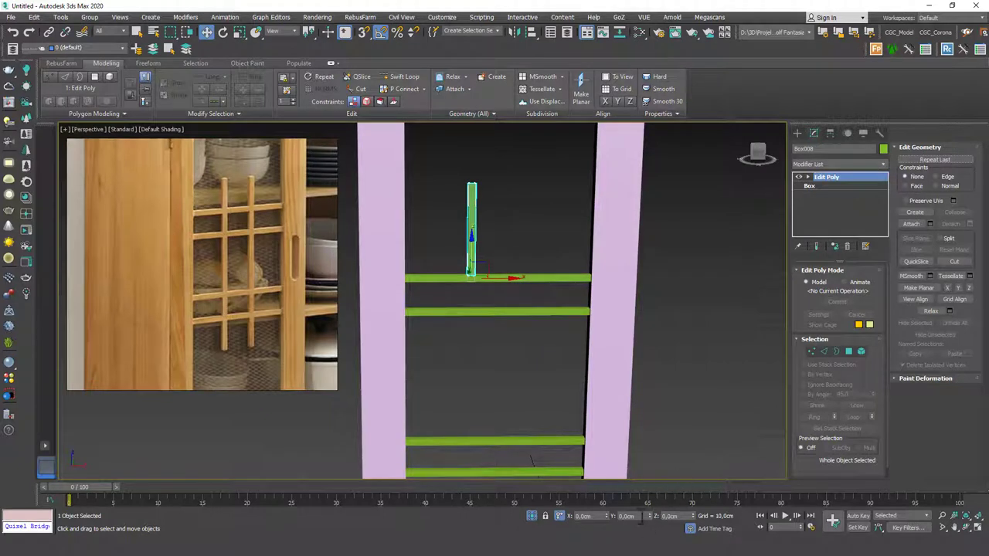
{"action": "key", "text": "ctrl+z"}
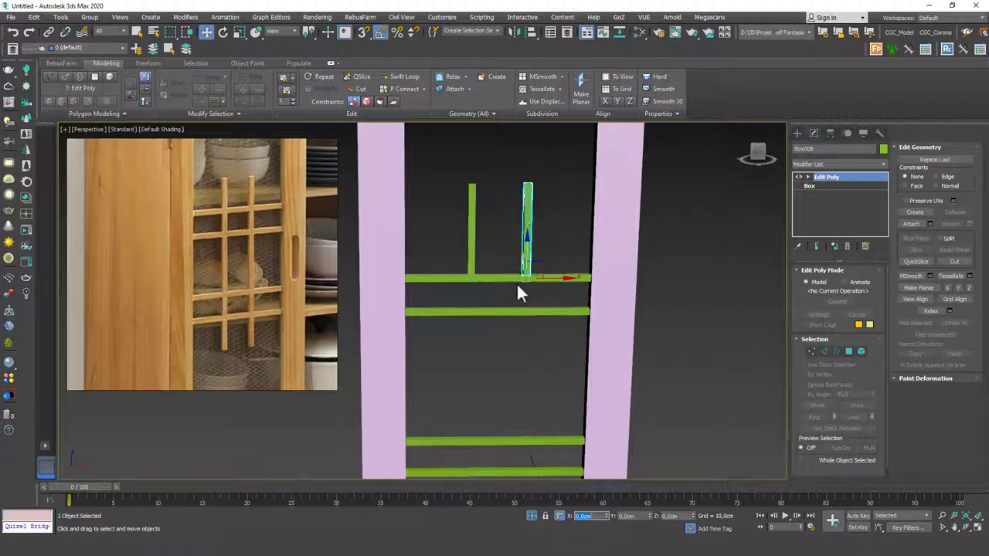
{"action": "scroll", "coordinate": [516, 282], "scroll_direction": "down", "scroll_amount": 2}
{"action": "middle_click_drag", "start_coordinate": [526, 294], "coordinate": [504, 298], "text": "alt"}
{"action": "scroll", "coordinate": [541, 297], "scroll_direction": "up", "scroll_amount": 5}
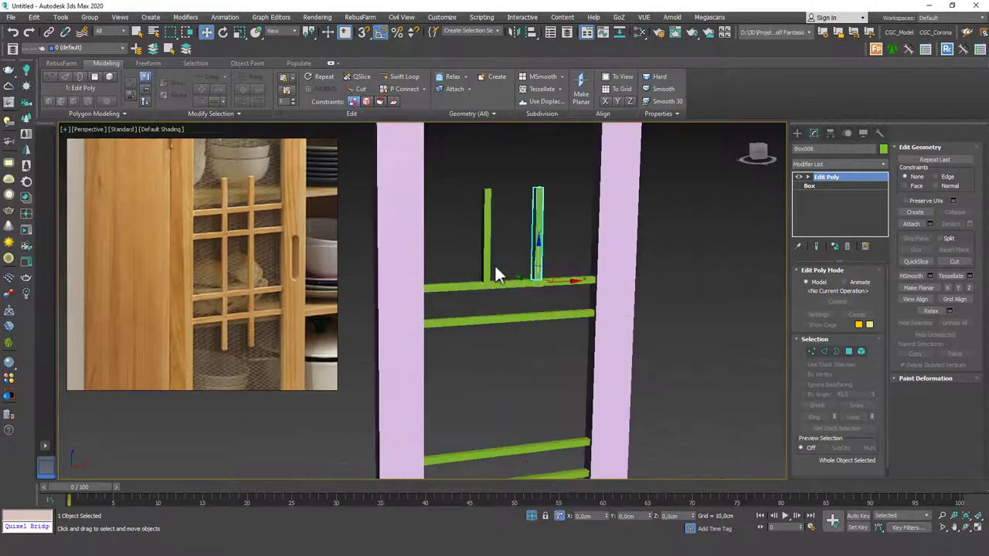
- Clone the first upright's element straight down along Z past the topmost horizontal bar, keeping it as an element
{"action": "key", "text": "5"}
{"action": "left_click", "coordinate": [481, 230]}
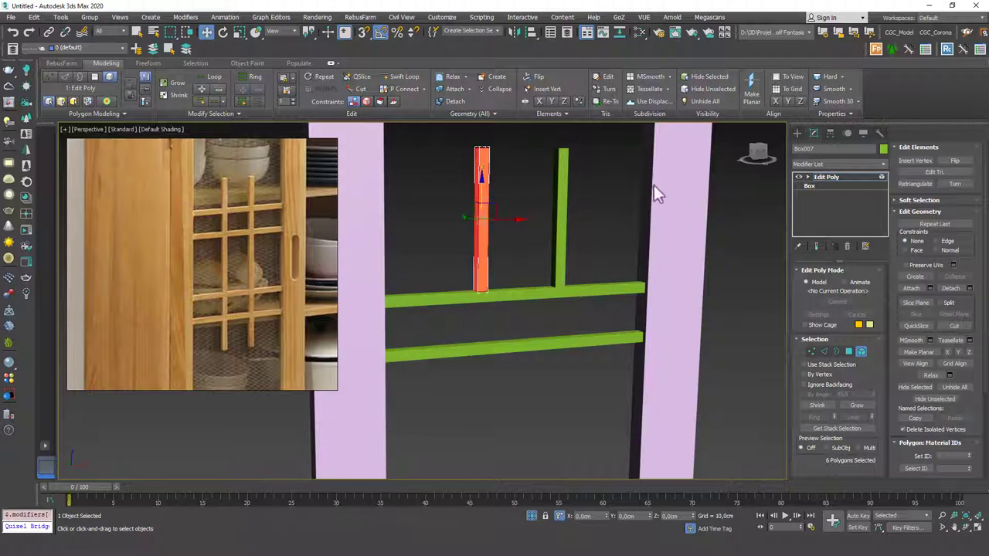
{"action": "mouse_move", "coordinate": [479, 183]}
{"action": "left_mouse_down", "text": "shift"}
{"action": "mouse_move", "coordinate": [484, 382]}
{"action": "mouse_move", "coordinate": [482, 326]}
{"action": "left_mouse_up", "text": "shift"}
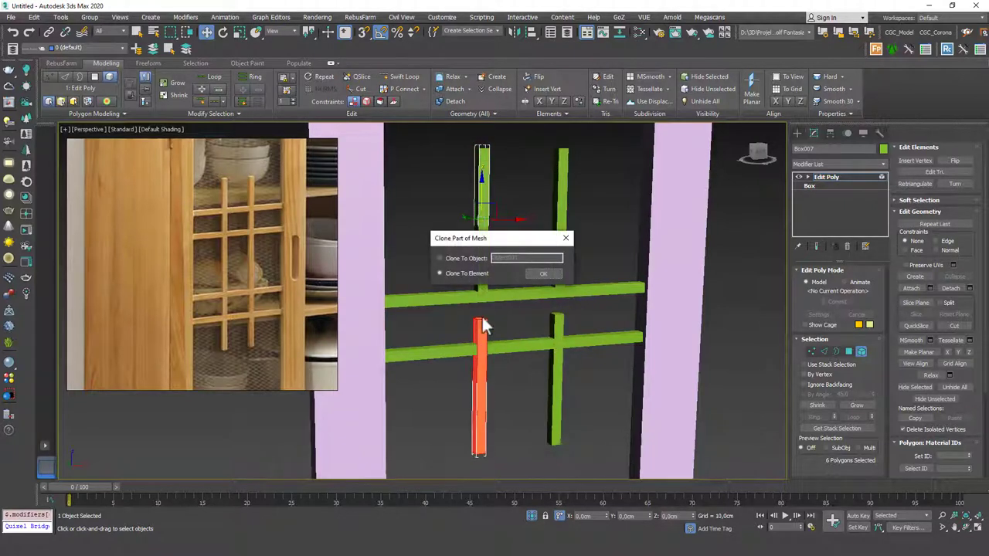
{"action": "left_click", "coordinate": [543, 274]}
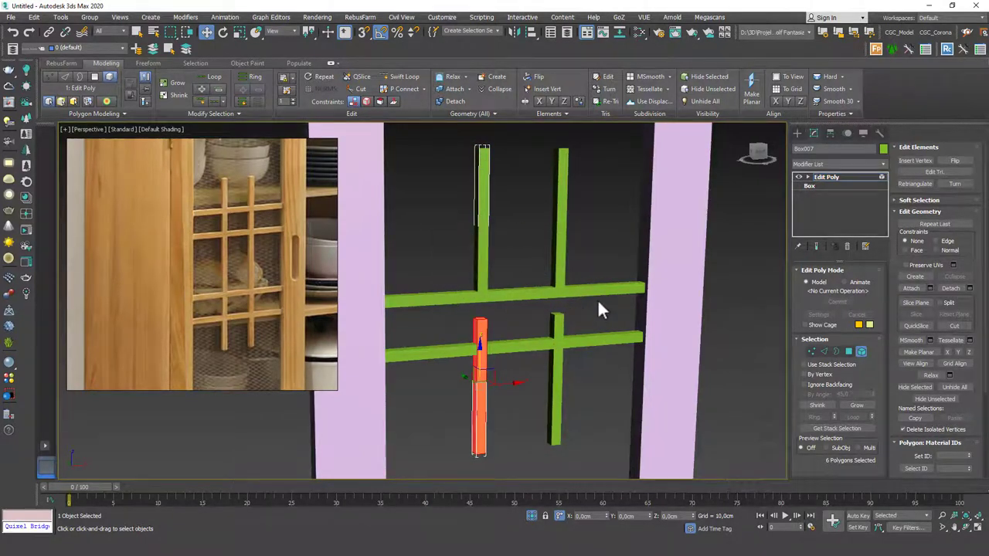
- Align the cloned segment's upper end vertices to the topmost horizontal bar's minimum in Z
{"action": "scroll", "coordinate": [493, 283], "scroll_direction": "up", "scroll_amount": 4}
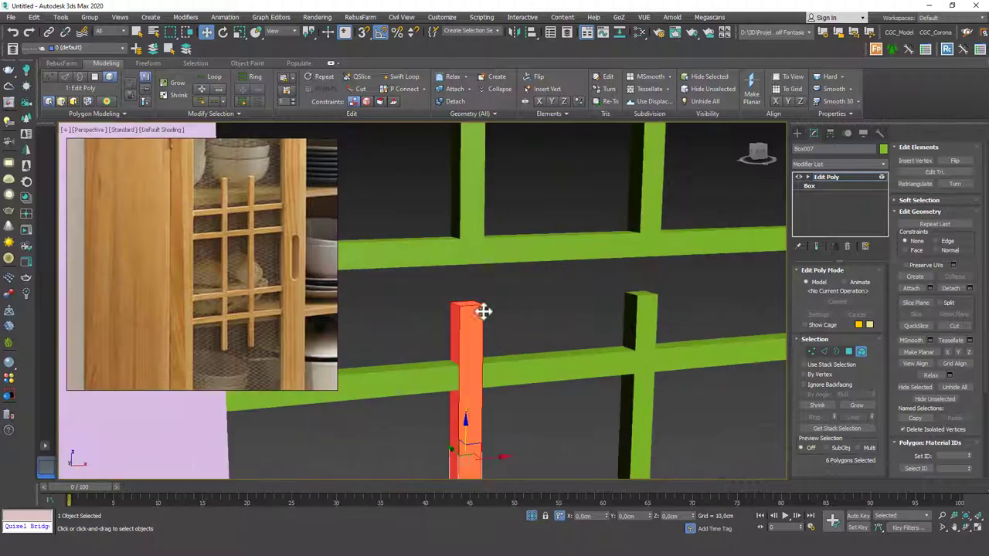
{"action": "key", "text": "1"}
{"action": "key", "text": "alt+a"}
{"action": "left_click", "coordinate": [567, 259]}
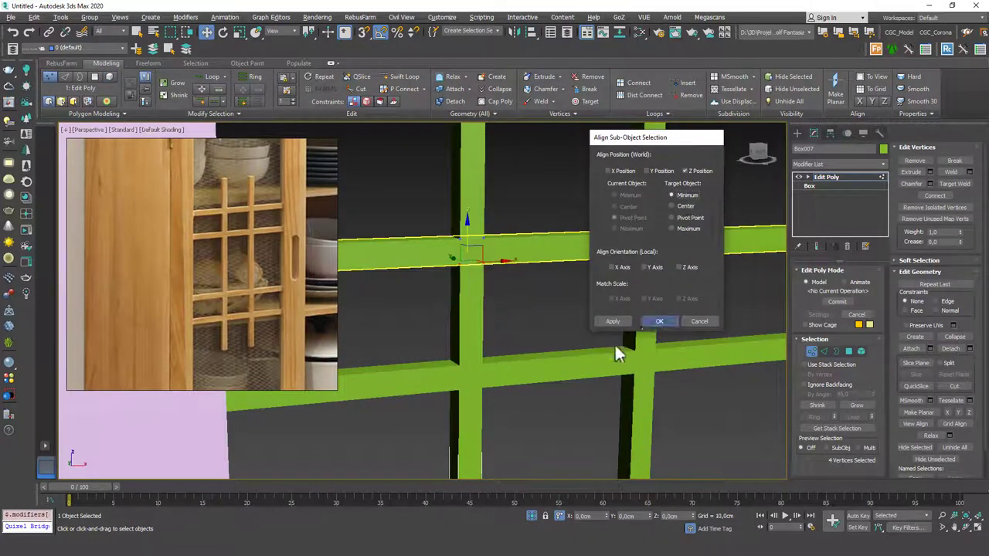
{"action": "left_click", "coordinate": [657, 322]}
- Align the cloned segment's lower end vertices to the second horizontal bar's maximum in Z
{"action": "scroll", "coordinate": [533, 373], "scroll_direction": "down", "scroll_amount": 5}
{"action": "scroll", "coordinate": [510, 448], "scroll_direction": "up", "scroll_amount": 5}
{"action": "key", "text": "alt+a"}
{"action": "left_click", "coordinate": [541, 298]}
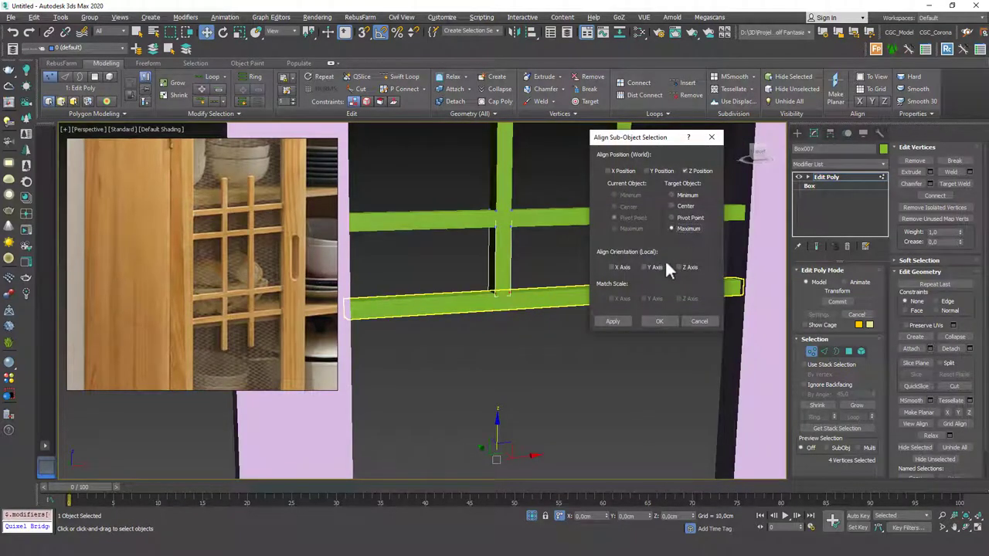
{"action": "left_click", "coordinate": [659, 321]}
{"action": "scroll", "coordinate": [559, 289], "scroll_direction": "down", "scroll_amount": 5}
{"action": "scroll", "coordinate": [541, 288], "scroll_direction": "up", "scroll_amount": 5}
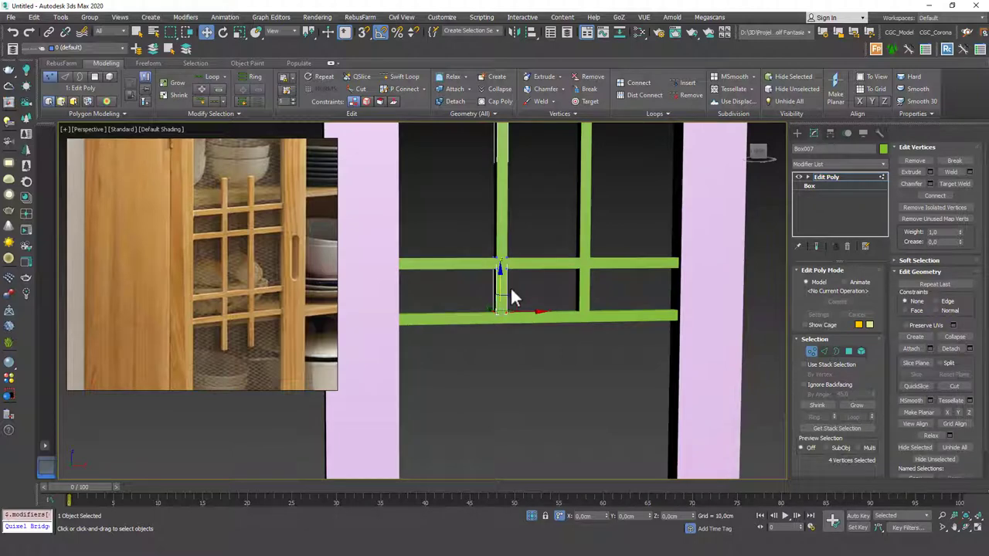
- Clone the short upright segment as an element down to the lower pair of horizontal bars
{"action": "scroll", "coordinate": [538, 291], "scroll_direction": "down", "scroll_amount": 4}
{"action": "middle_click_drag", "start_coordinate": [547, 302], "coordinate": [533, 289]}
{"action": "scroll", "coordinate": [529, 287], "scroll_direction": "up", "scroll_amount": 2}
{"action": "key", "text": "5"}
{"action": "scroll", "coordinate": [509, 296], "scroll_direction": "down", "scroll_amount": 4}
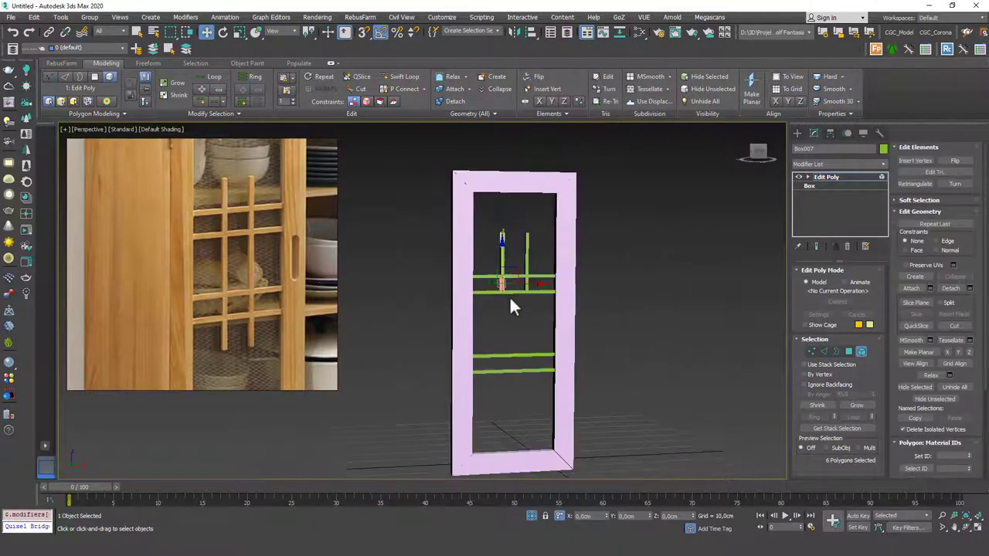
{"action": "scroll", "coordinate": [509, 307], "scroll_direction": "up", "scroll_amount": 3}
{"action": "mouse_move", "coordinate": [504, 262]}
{"action": "left_mouse_down"}
{"action": "mouse_move", "coordinate": [479, 271]}
{"action": "mouse_move", "coordinate": [497, 236]}
{"action": "mouse_move", "coordinate": [497, 368]}
{"action": "mouse_move", "coordinate": [499, 347]}
{"action": "mouse_move", "coordinate": [498, 357]}
{"action": "left_mouse_up"}
{"action": "key", "text": "Return"}
{"action": "scroll", "coordinate": [498, 397], "scroll_direction": "up", "scroll_amount": 6}
{"action": "key", "text": "alt+a"}
{"action": "left_click", "coordinate": [534, 383]}
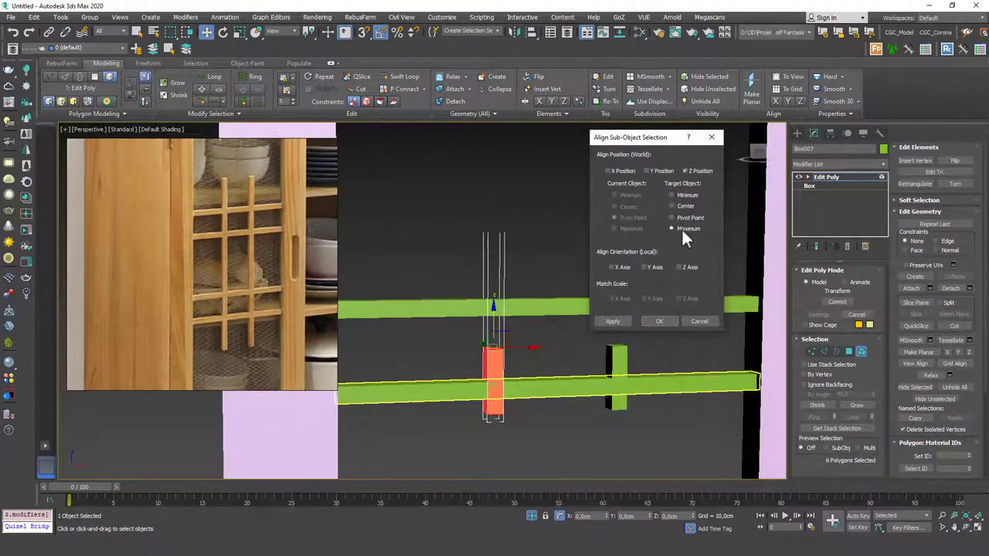
{"action": "left_click", "coordinate": [693, 319]}
- Align the lower short segment's upper end vertices in Z to the underside of the third horizontal bar
{"action": "key", "text": "1"}
{"action": "left_click_drag", "start_coordinate": [463, 293], "coordinate": [531, 331]}
{"action": "key", "text": "alt+a"}
{"action": "left_click", "coordinate": [530, 307]}
{"action": "left_click", "coordinate": [528, 308]}
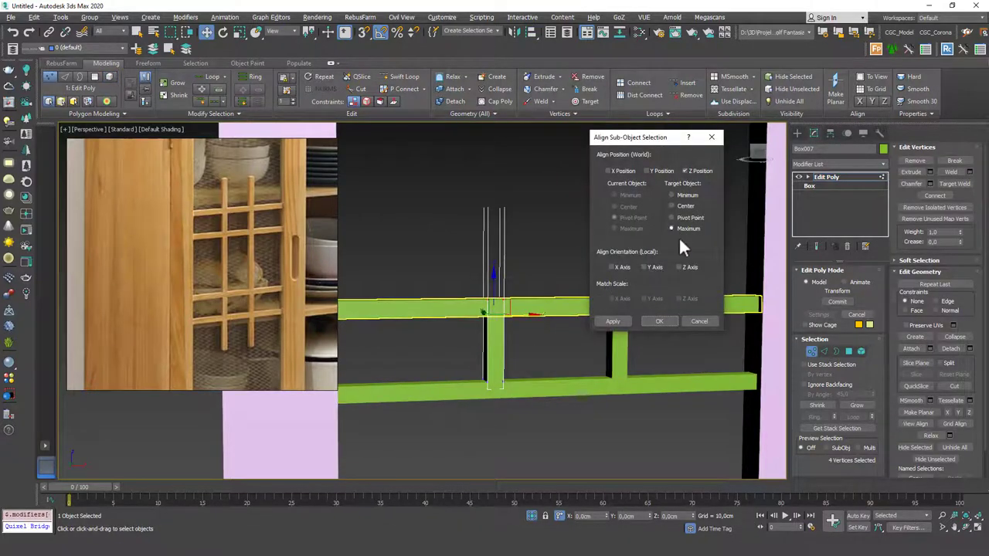
{"action": "left_click", "coordinate": [658, 321]}
- Align the lower short segment's bottom end vertices to the lowest horizontal bar's maximum in Z
{"action": "left_click_drag", "start_coordinate": [524, 409], "coordinate": [528, 417]}
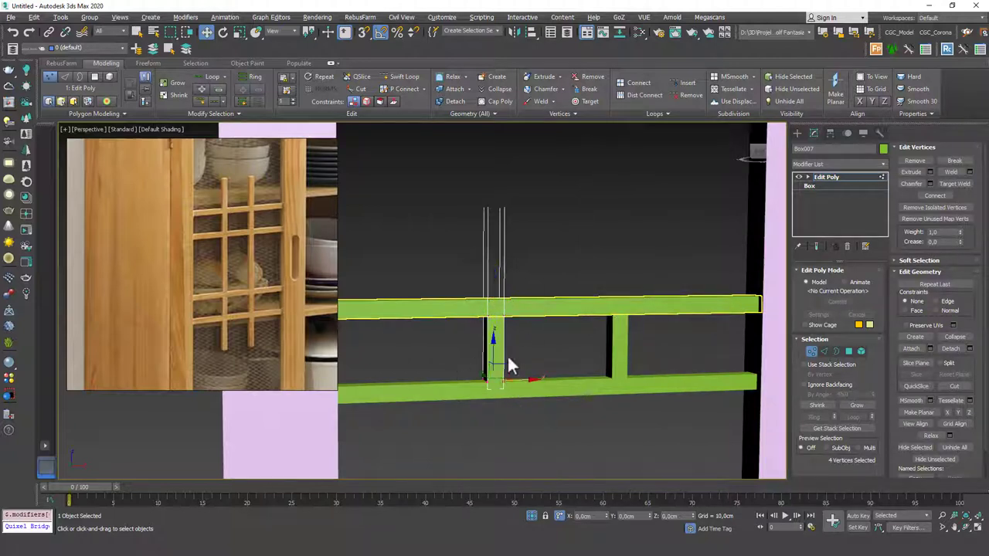
{"action": "key", "text": "alt+a"}
{"action": "left_click", "coordinate": [545, 394]}
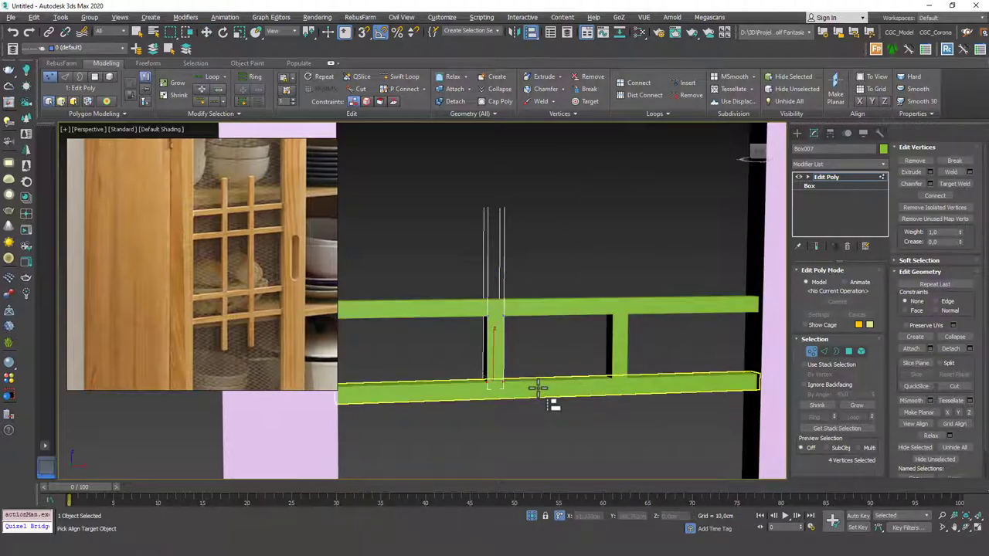
{"action": "left_click", "coordinate": [683, 228]}
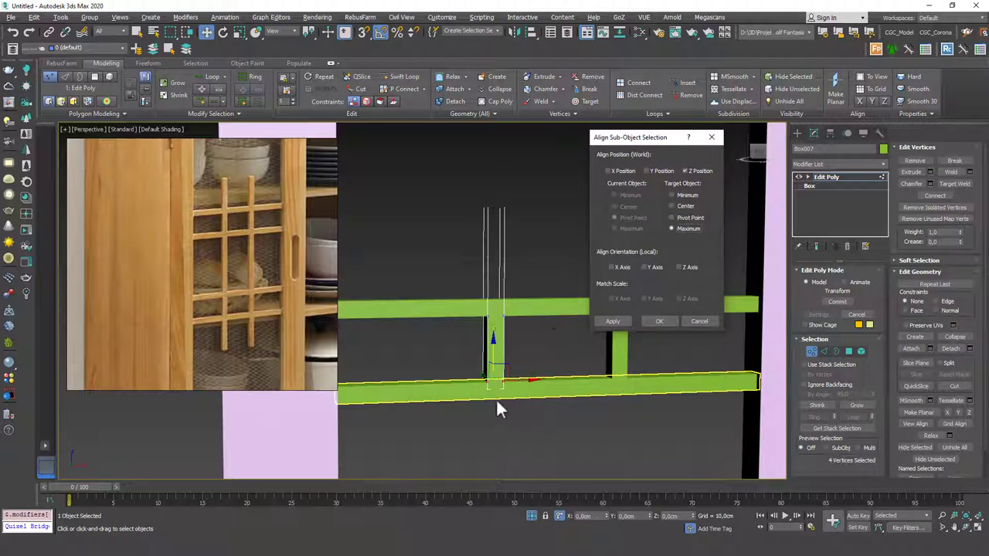
{"action": "left_click", "coordinate": [658, 320]}
{"action": "scroll", "coordinate": [539, 330], "scroll_direction": "down", "scroll_amount": 2}
- Clone the lower short segment as an element up into the gap between the two pairs of horizontal bars
{"action": "key", "text": "5"}
{"action": "left_click", "coordinate": [507, 331]}
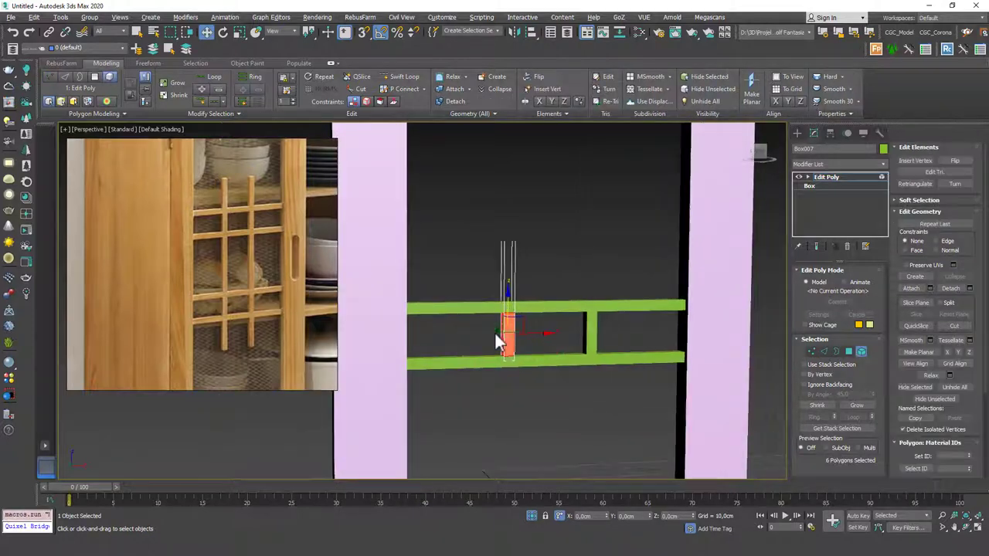
{"action": "left_click_drag", "start_coordinate": [508, 292], "coordinate": [509, 212], "text": "shift"}
{"action": "left_click", "coordinate": [543, 274]}
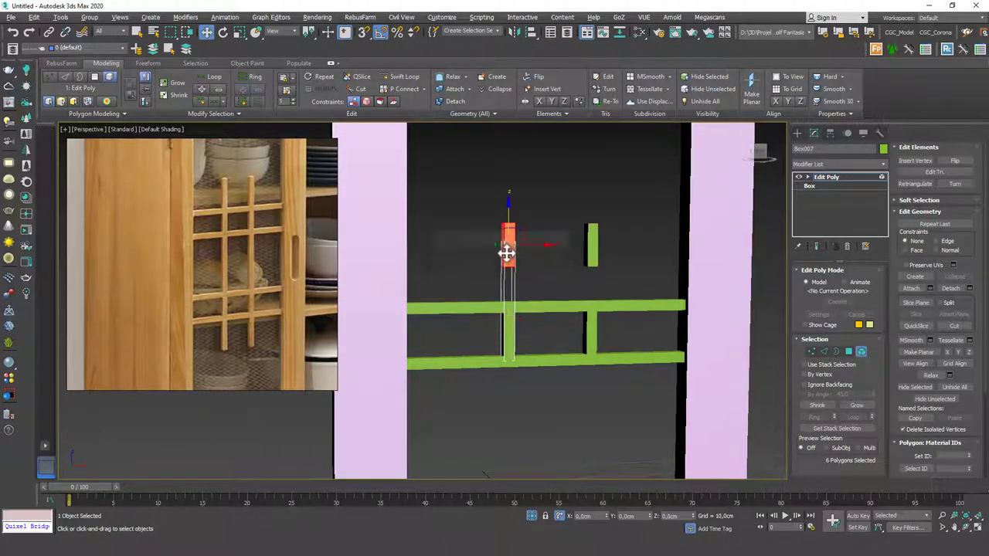
- Try extending the upright below the lowest horizontal bar with an element clone of the short segment
{"action": "left_click_drag", "start_coordinate": [508, 216], "coordinate": [499, 390]}
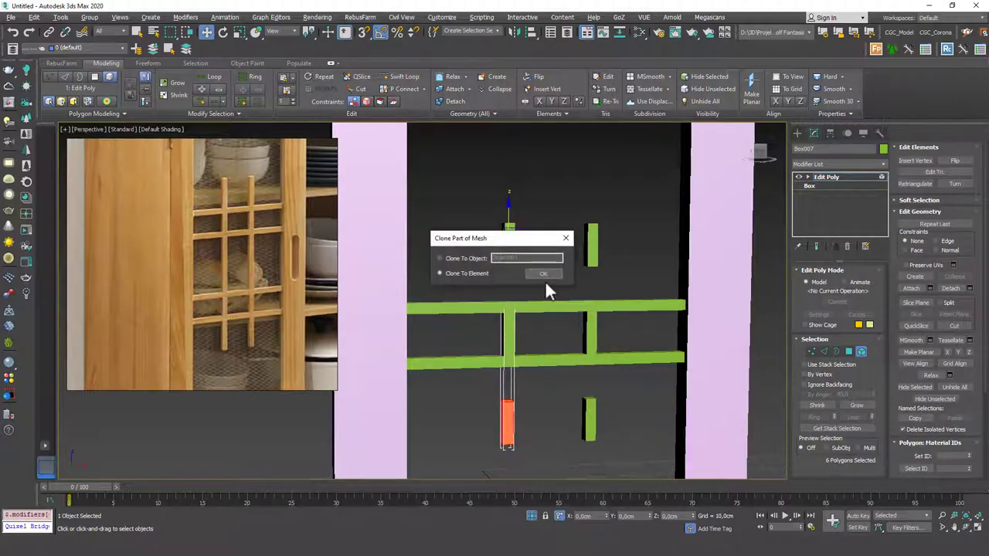
{"action": "left_click", "coordinate": [543, 276]}
{"action": "scroll", "coordinate": [494, 276], "scroll_direction": "down", "scroll_amount": 5}
{"action": "scroll", "coordinate": [508, 258], "scroll_direction": "up", "scroll_amount": 3}
{"action": "scroll", "coordinate": [509, 261], "scroll_direction": "up", "scroll_amount": 2}
{"action": "mouse_move", "coordinate": [493, 360]}
{"action": "middle_mouse_down"}
{"action": "mouse_move", "coordinate": [492, 330]}
{"action": "mouse_move", "coordinate": [490, 381]}
{"action": "mouse_move", "coordinate": [492, 365]}
{"action": "middle_mouse_up"}
{"action": "scroll", "coordinate": [492, 347], "scroll_direction": "up", "scroll_amount": 5}
{"action": "key", "text": "1"}
{"action": "scroll", "coordinate": [498, 353], "scroll_direction": "down", "scroll_amount": 6}
{"action": "key", "text": "5"}
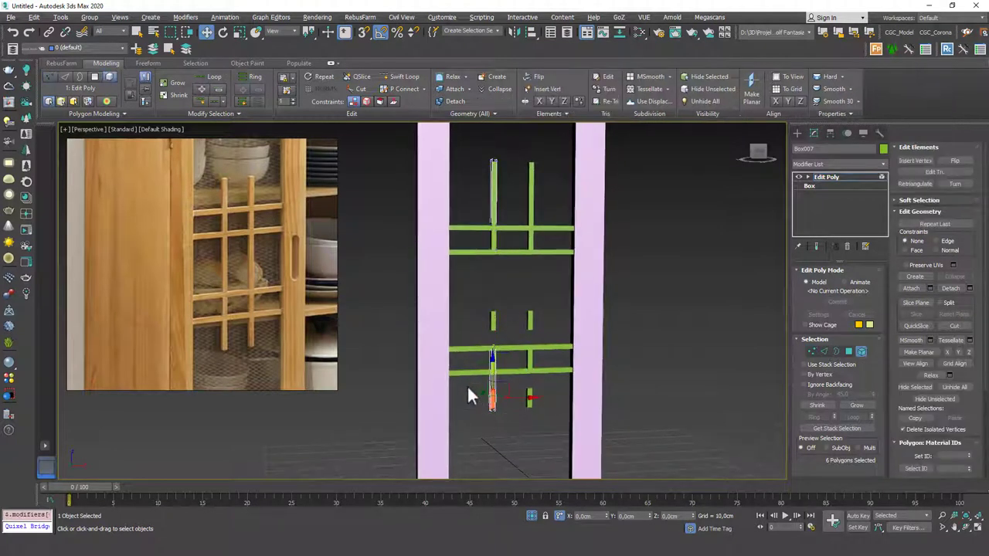
- Clone the upright's long top segment as an element and place it directly under the lowest horizontal bar
{"action": "left_click", "coordinate": [494, 166]}
{"action": "left_click_drag", "start_coordinate": [494, 164], "coordinate": [478, 384], "text": "shift"}
{"action": "left_click", "coordinate": [543, 276]}
{"action": "scroll", "coordinate": [489, 410], "scroll_direction": "up", "scroll_amount": 5}
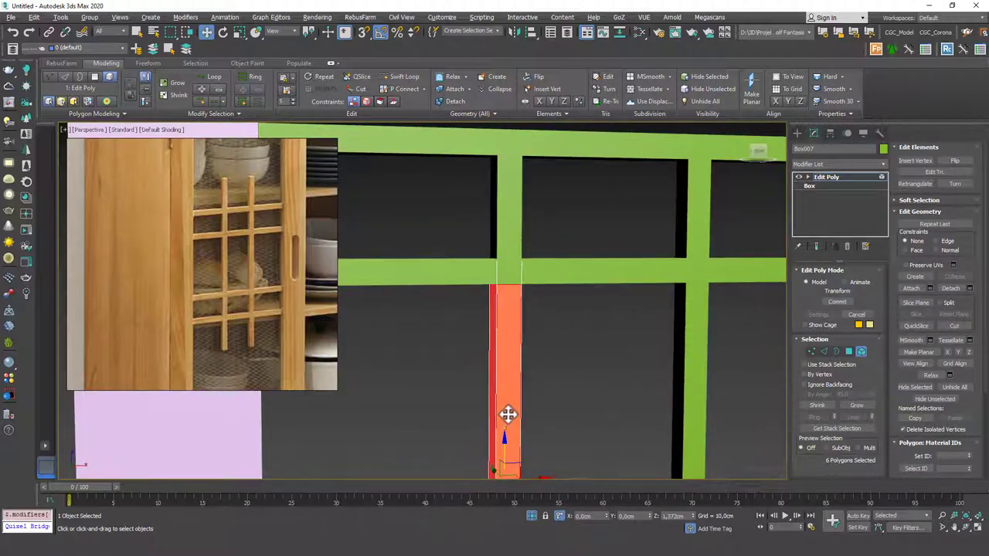
{"action": "scroll", "coordinate": [508, 335], "scroll_direction": "down", "scroll_amount": 6}
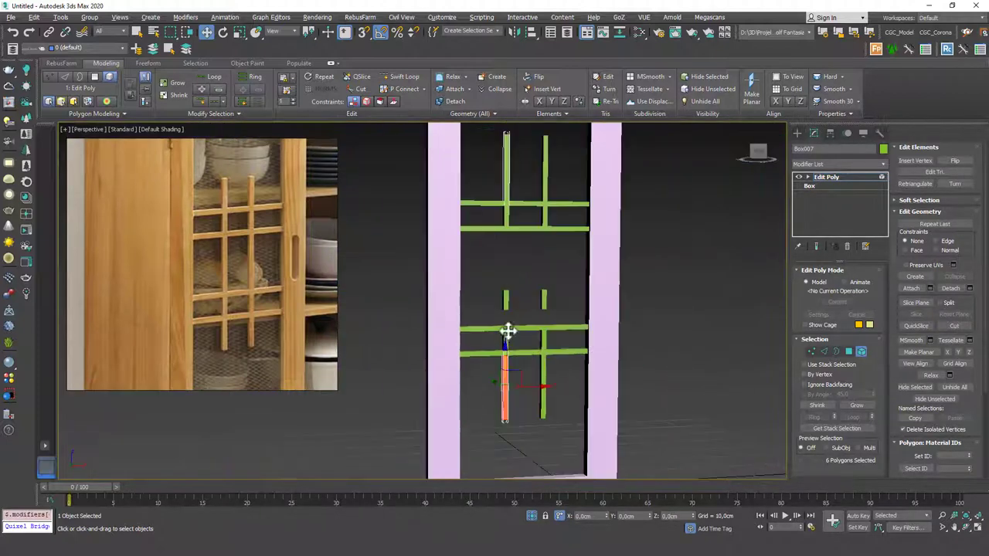
- Stretch the middle segment's end vertices in Z so it spans from the second to the third horizontal bar
{"action": "scroll", "coordinate": [512, 316], "scroll_direction": "up", "scroll_amount": 7}
{"action": "key", "text": "1"}
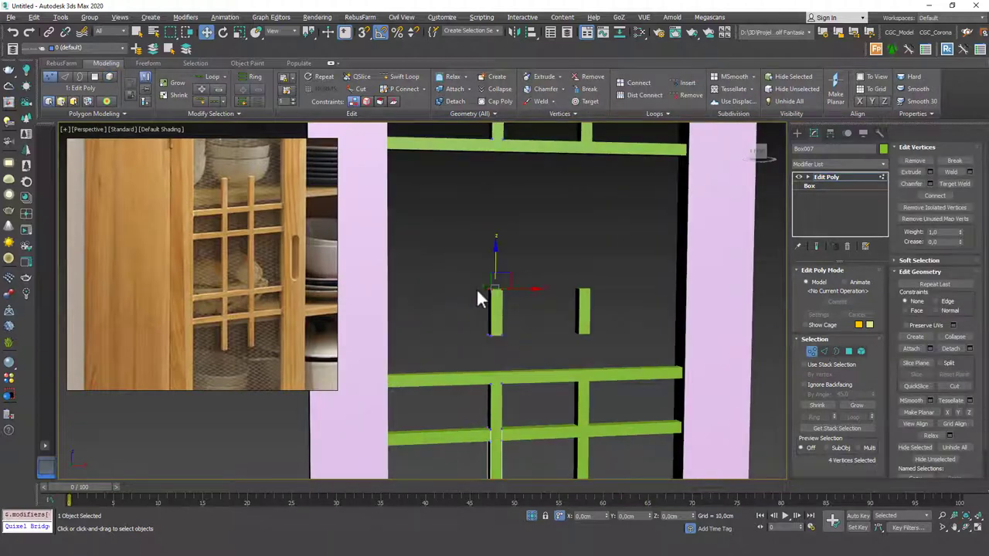
{"action": "left_click_drag", "start_coordinate": [494, 259], "coordinate": [504, 121]}
{"action": "left_click_drag", "start_coordinate": [419, 293], "coordinate": [556, 379]}
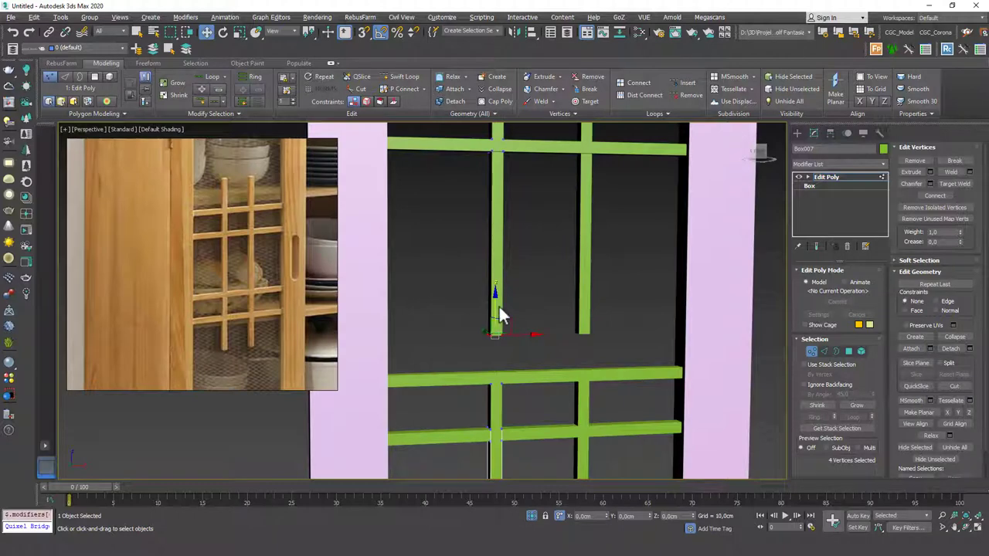
{"action": "left_click_drag", "start_coordinate": [498, 305], "coordinate": [496, 340]}
{"action": "scroll", "coordinate": [492, 340], "scroll_direction": "down", "scroll_amount": 10}
{"action": "key", "text": "1"}
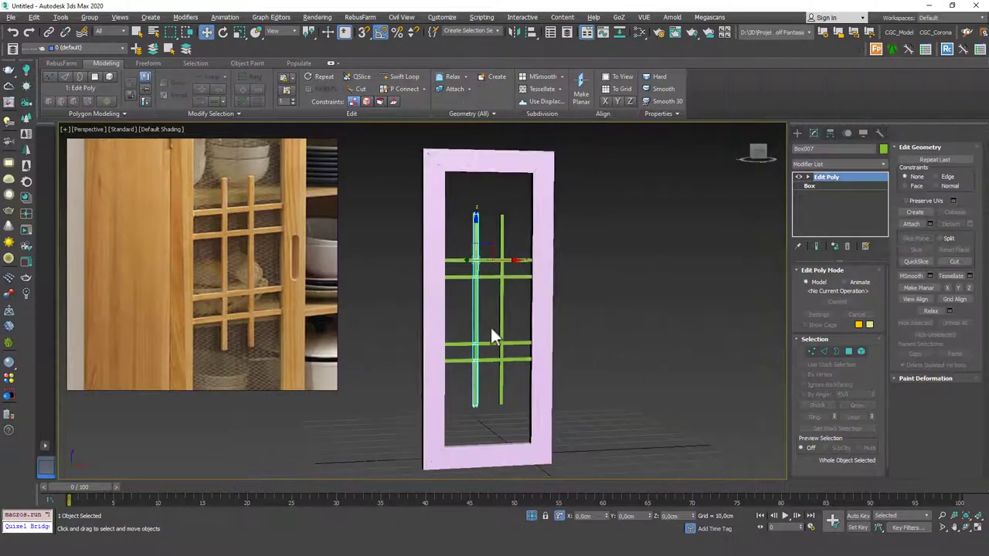
- Compare the assembled lattice with the reference photo and select the door frame
{"action": "left_click", "coordinate": [616, 280]}
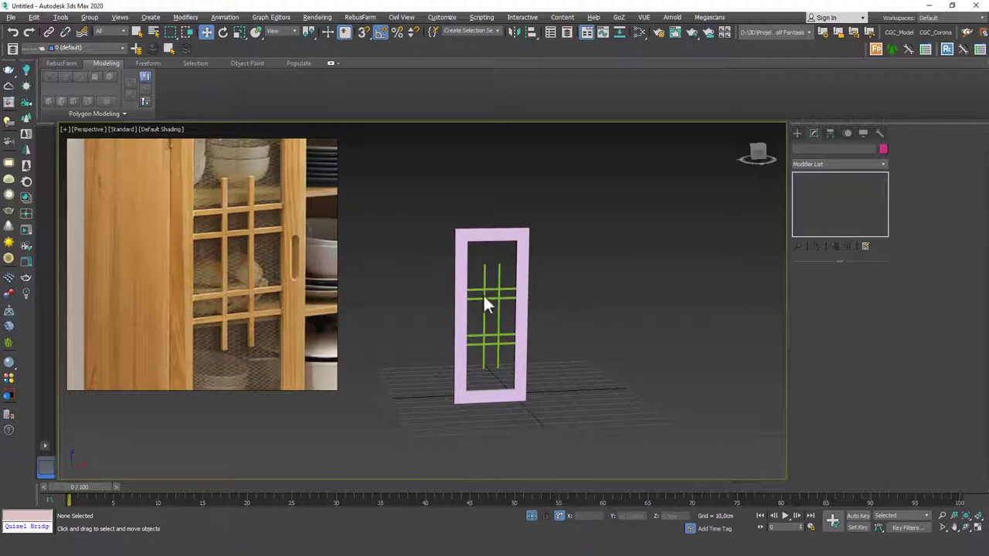
{"action": "scroll", "coordinate": [484, 300], "scroll_direction": "up", "scroll_amount": 5}
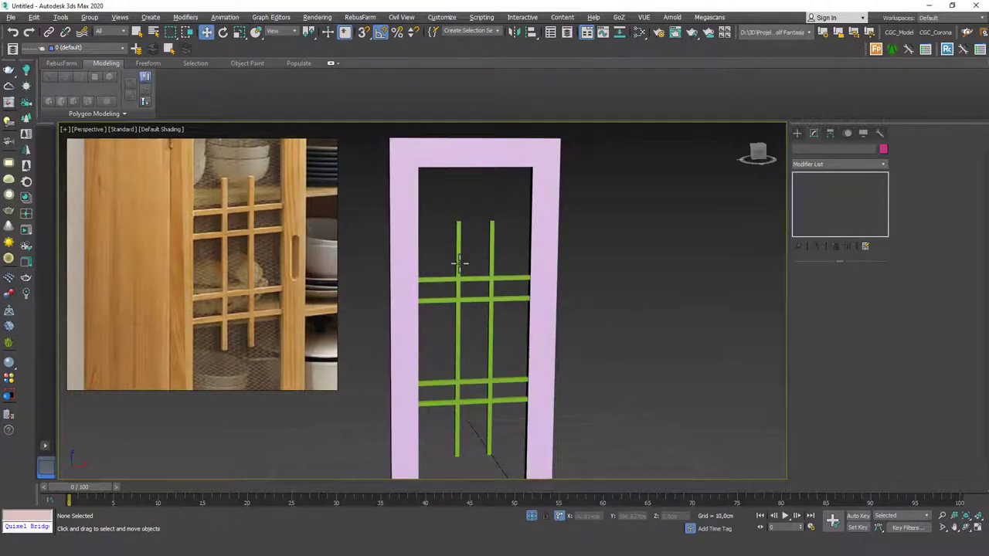
{"action": "scroll", "coordinate": [456, 260], "scroll_direction": "down", "scroll_amount": 3}
{"action": "scroll", "coordinate": [451, 282], "scroll_direction": "down", "scroll_amount": 3}
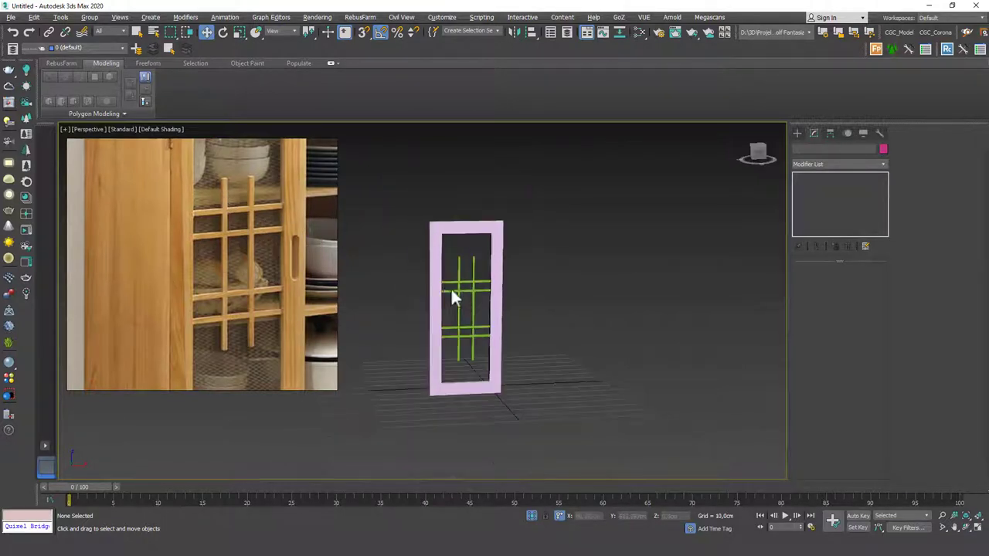
{"action": "scroll", "coordinate": [464, 271], "scroll_direction": "up", "scroll_amount": 3}
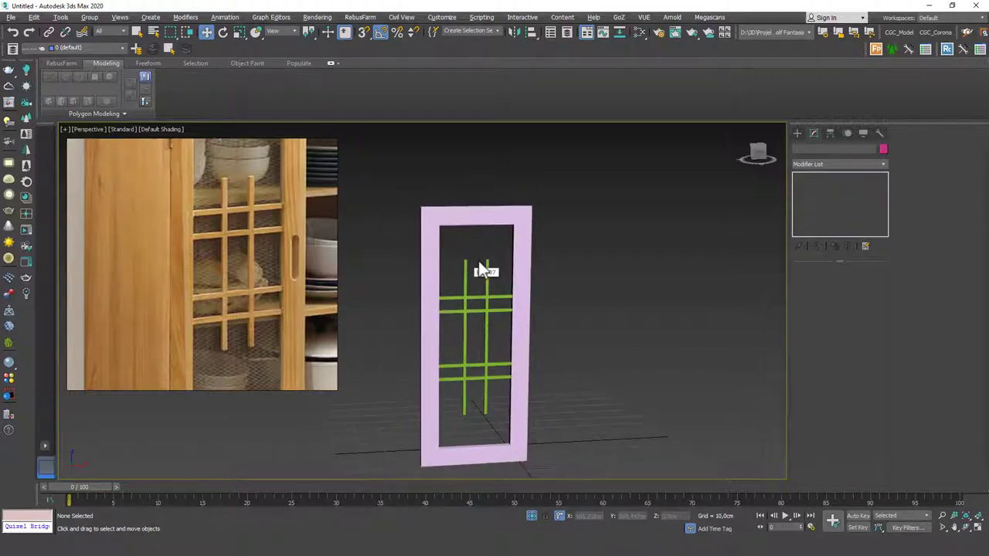
{"action": "left_click", "coordinate": [528, 214]}
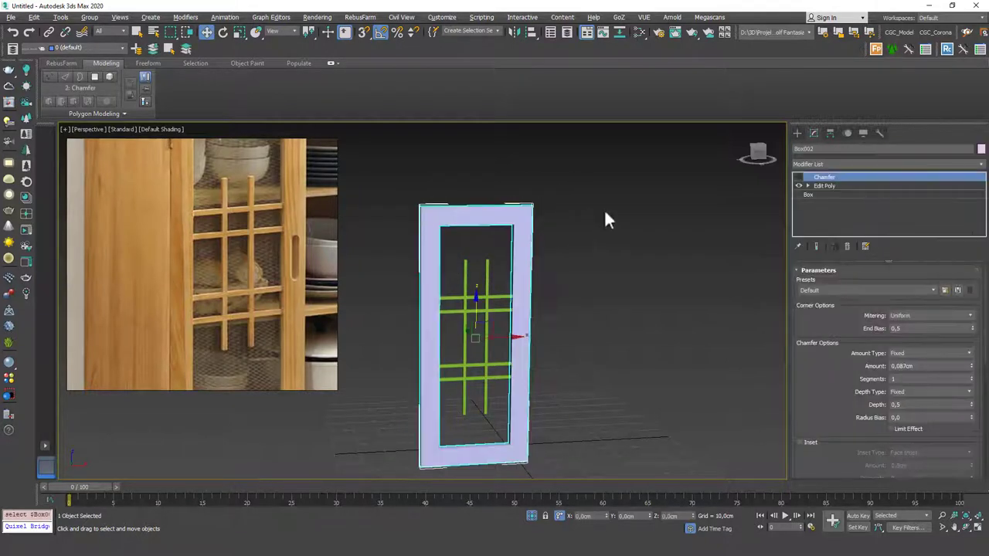
- Re-enable the Chamfer modifier on the door frame and go back to its Edit Poly level
{"action": "left_click", "coordinate": [799, 177]}
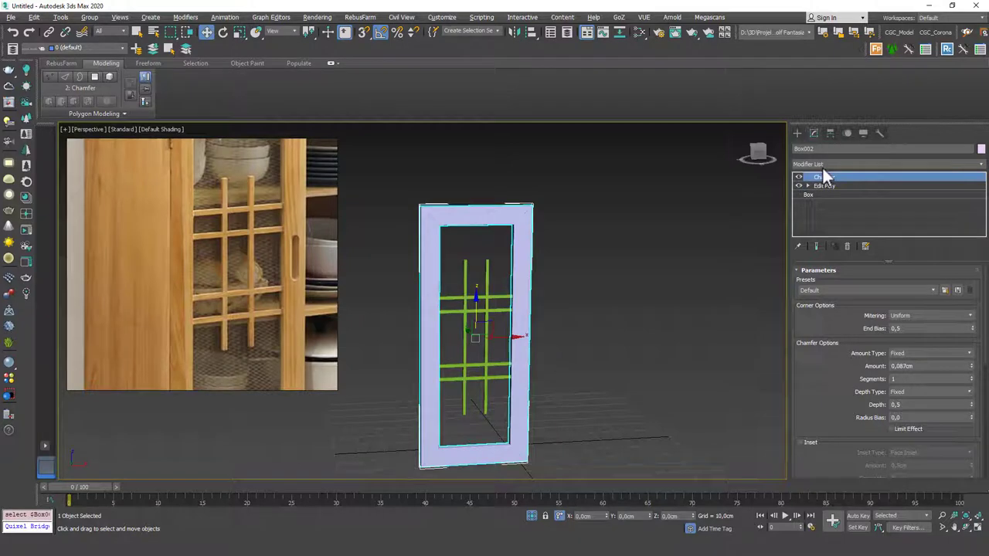
{"action": "left_click", "coordinate": [824, 186]}
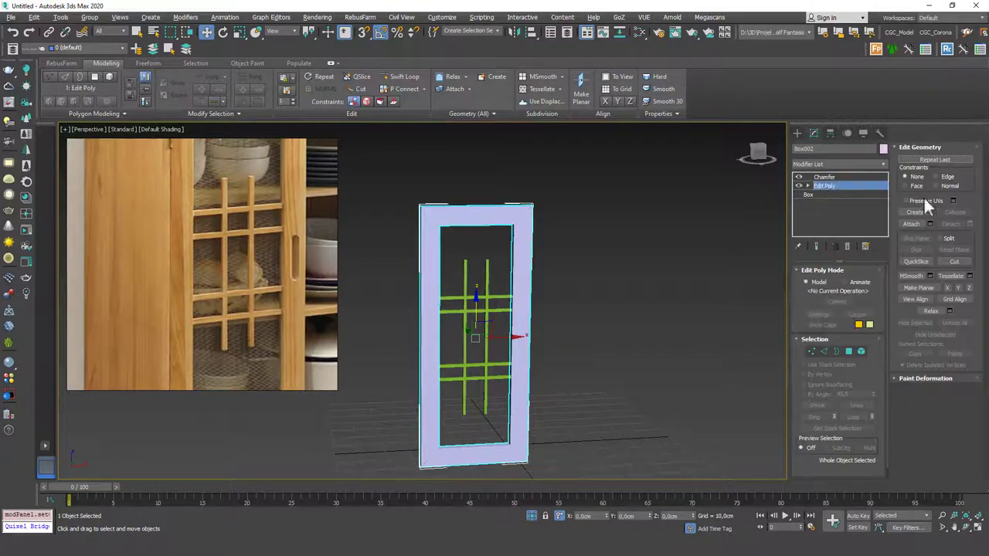
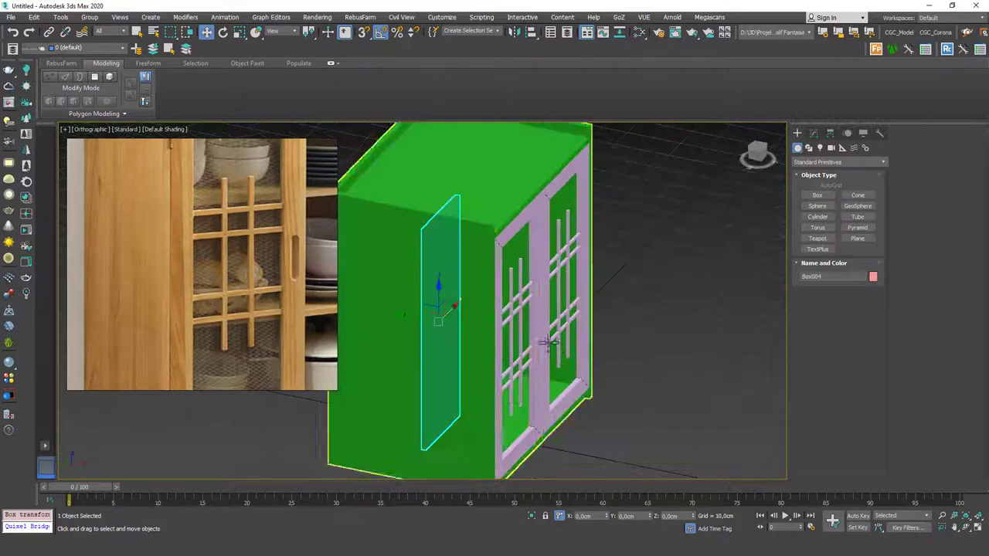
- Align the thin panel box to the left door in Y position only, centre to centre
{"action": "key", "text": "alt+a"}
{"action": "left_click", "coordinate": [547, 320]}
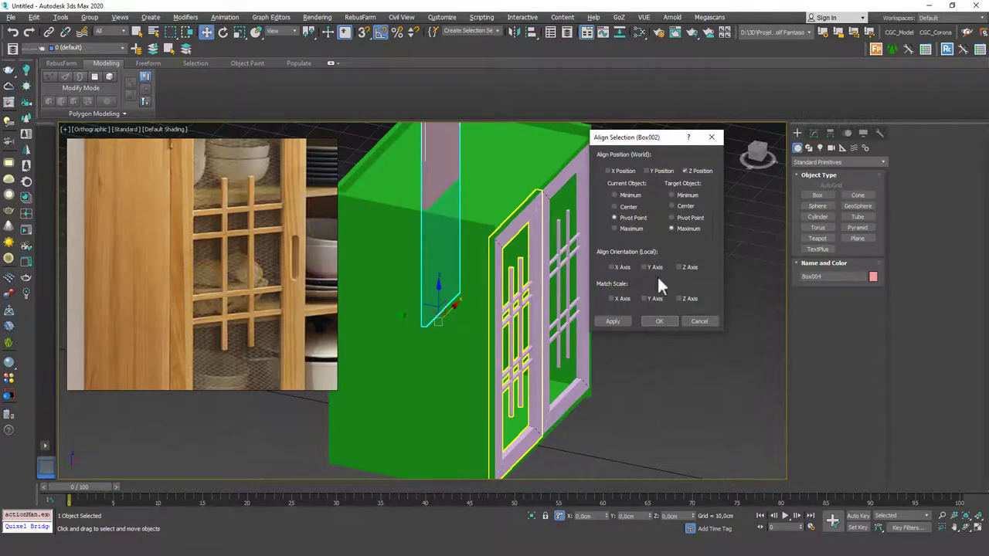
{"action": "left_click", "coordinate": [610, 171]}
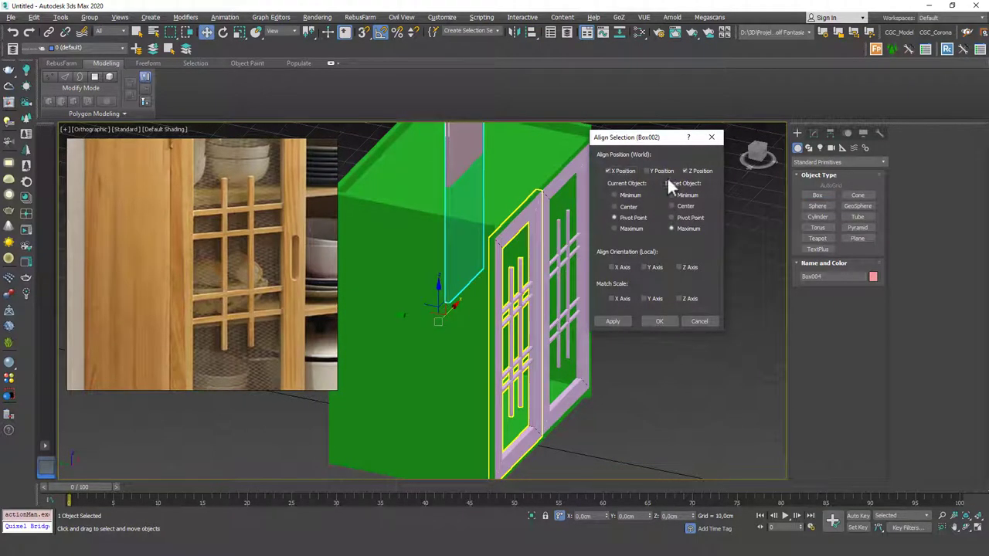
{"action": "left_click", "coordinate": [684, 171]}
{"action": "left_click", "coordinate": [610, 171]}
{"action": "left_click", "coordinate": [647, 171]}
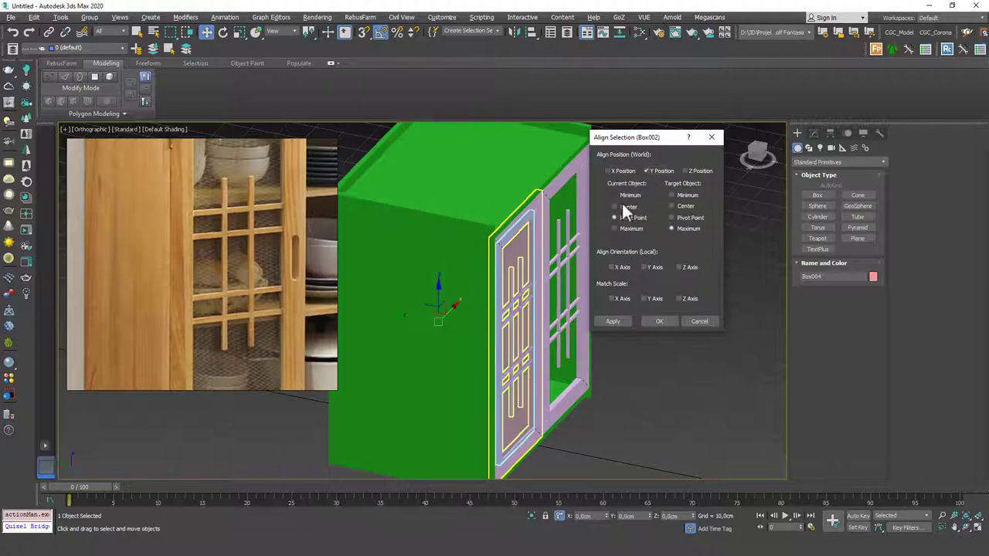
{"action": "left_click", "coordinate": [627, 206]}
{"action": "left_click", "coordinate": [672, 206]}
{"action": "left_click", "coordinate": [665, 320]}
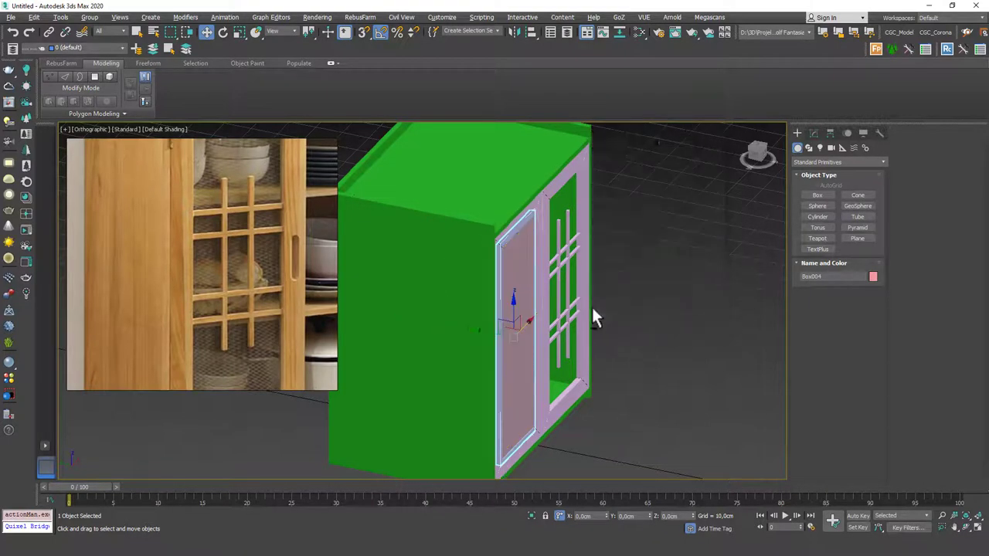
- Set the panel box's height to 0.4 cm and centre it on the left door in Y again
{"action": "middle_click_drag", "start_coordinate": [591, 308], "coordinate": [507, 353], "text": "alt"}
{"action": "scroll", "coordinate": [520, 308], "scroll_direction": "up", "scroll_amount": 2}
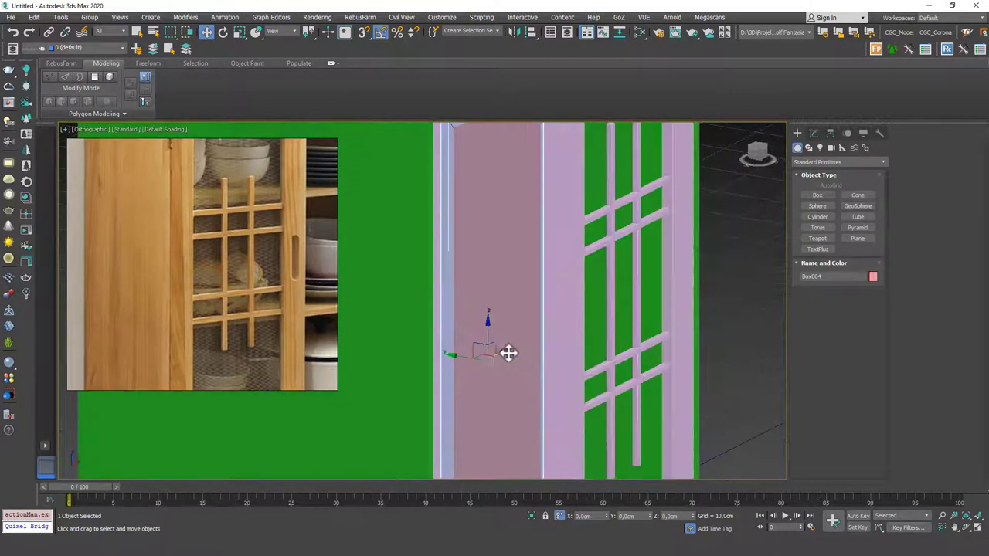
{"action": "left_click", "coordinate": [812, 134]}
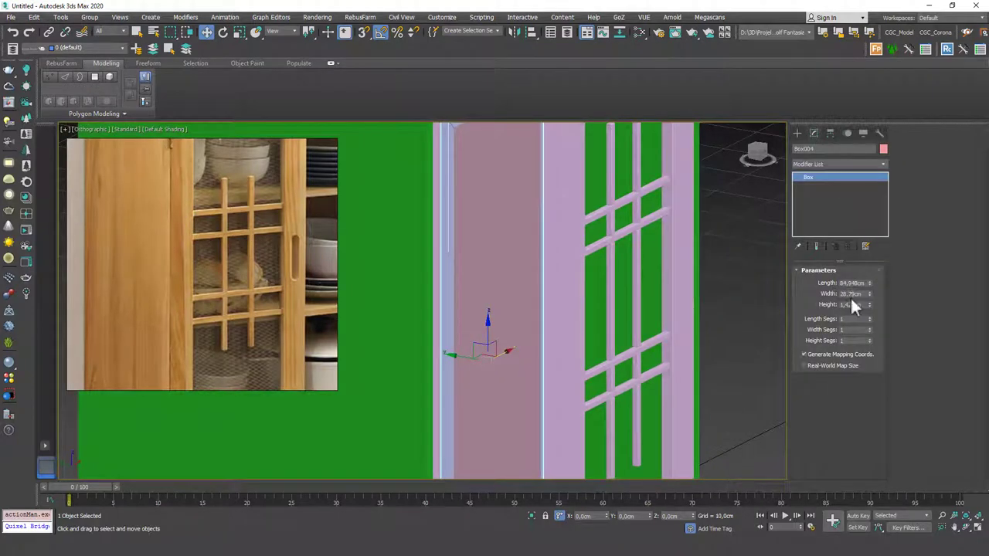
{"action": "type", "text": "0,4"}
{"action": "key", "text": "Return"}
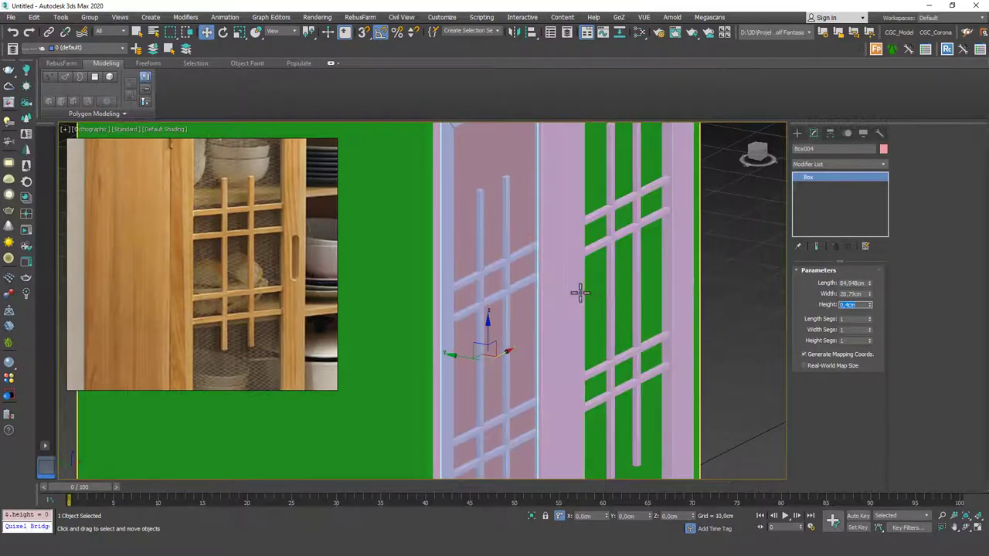
{"action": "mouse_move", "coordinate": [577, 289]}
{"action": "middle_mouse_down", "text": "alt"}
{"action": "mouse_move", "coordinate": [550, 289]}
{"action": "mouse_move", "coordinate": [610, 313]}
{"action": "mouse_move", "coordinate": [589, 302]}
{"action": "middle_mouse_up", "text": "alt"}
{"action": "key", "text": "alt+a"}
{"action": "left_click", "coordinate": [539, 280]}
{"action": "left_click", "coordinate": [659, 321]}
- Copy the panel box along X from the left door onto the right door
{"action": "scroll", "coordinate": [600, 301], "scroll_direction": "down", "scroll_amount": 3}
{"action": "scroll", "coordinate": [231, 180], "scroll_direction": "up", "scroll_amount": 2}
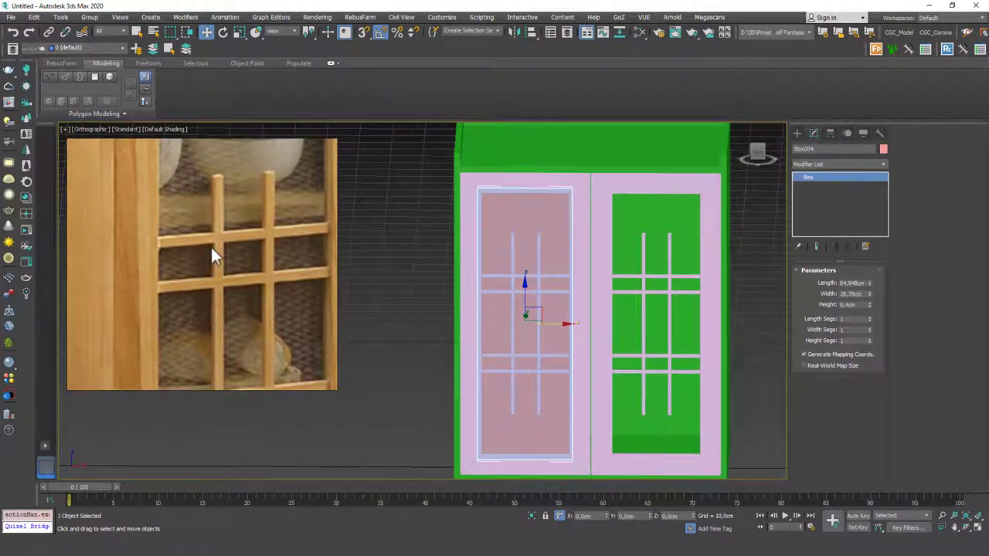
{"action": "scroll", "coordinate": [209, 243], "scroll_direction": "down", "scroll_amount": 2}
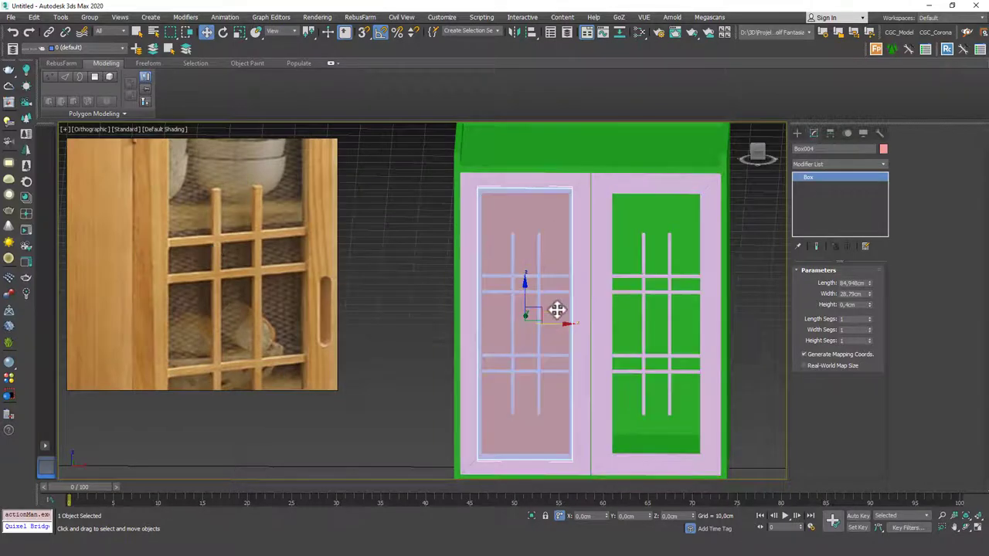
{"action": "left_click_drag", "start_coordinate": [569, 326], "coordinate": [681, 316], "text": "shift"}
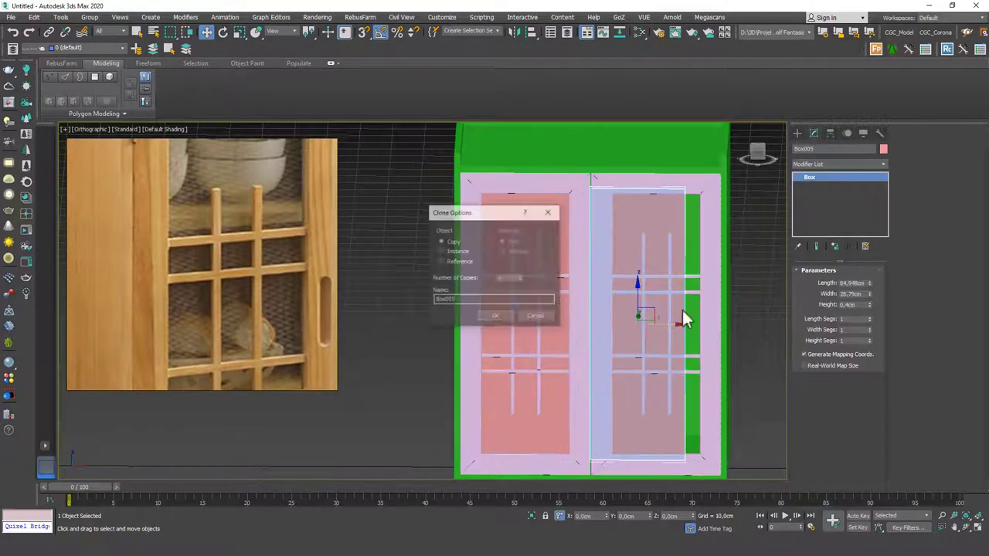
{"action": "left_click", "coordinate": [506, 318]}
- Align the copied panel to the right door in X, Y and Z, centre to centre
{"action": "key", "text": "alt+a"}
{"action": "left_click", "coordinate": [713, 270]}
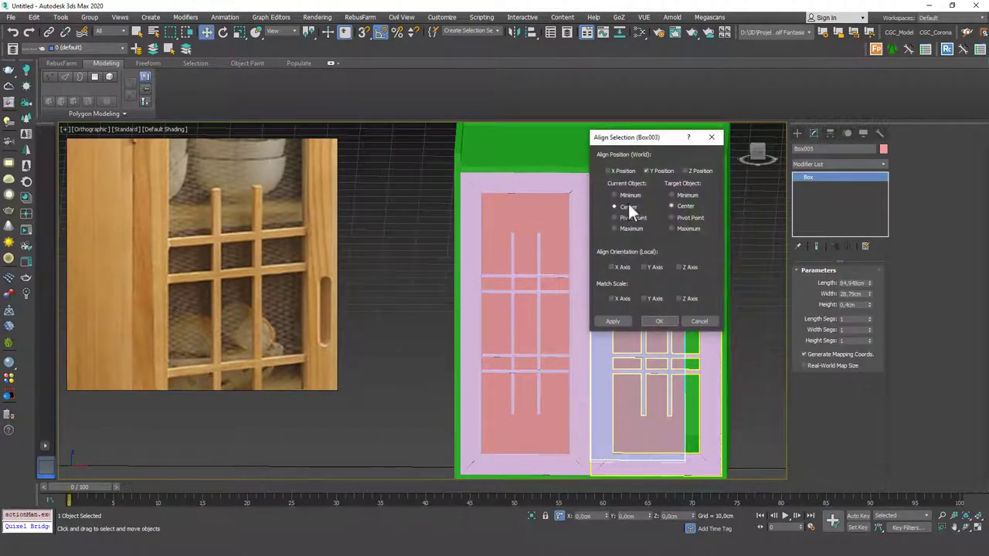
{"action": "left_click", "coordinate": [608, 170]}
{"action": "left_click_drag", "start_coordinate": [623, 138], "coordinate": [793, 129]}
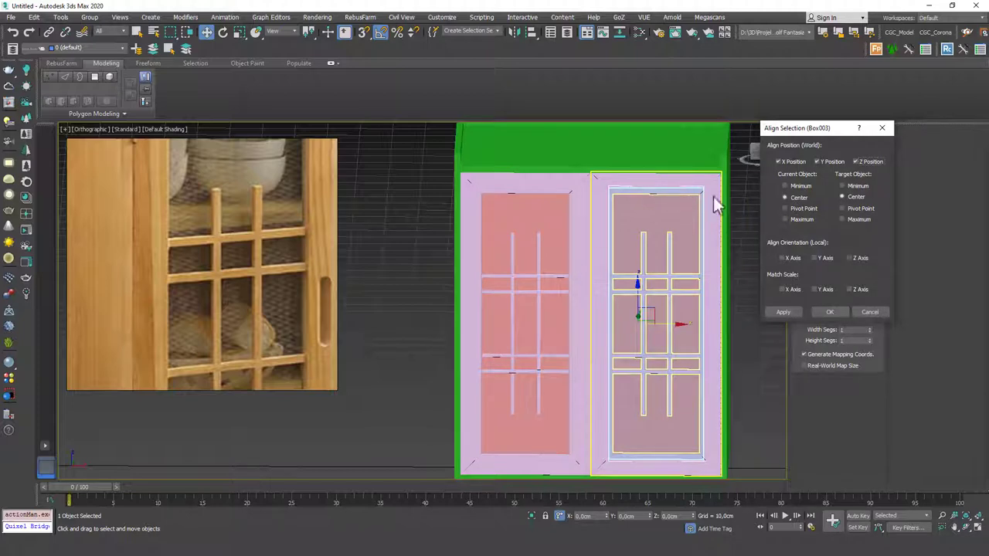
{"action": "left_click", "coordinate": [829, 312]}
- Attach the panel to the right door at the door's Edit Poly level
{"action": "scroll", "coordinate": [633, 296], "scroll_direction": "down", "scroll_amount": 3}
{"action": "middle_click_drag", "start_coordinate": [633, 296], "coordinate": [671, 189], "text": "alt"}
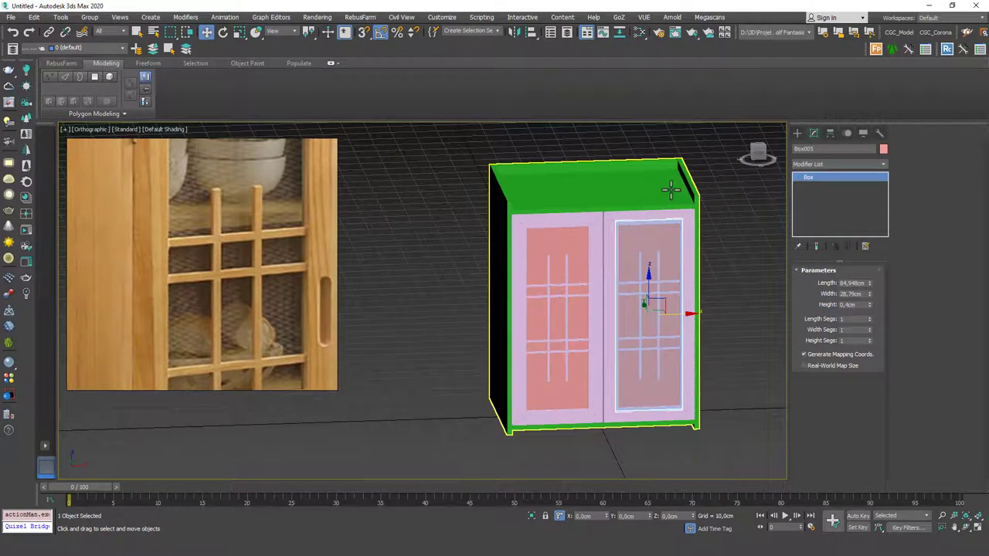
{"action": "left_click", "coordinate": [690, 222]}
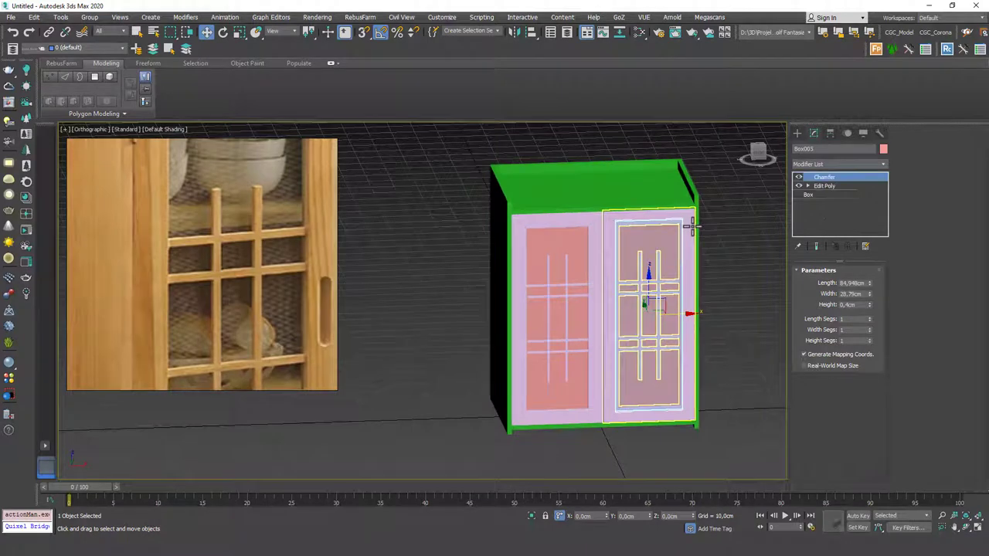
{"action": "left_click", "coordinate": [838, 185]}
{"action": "left_click", "coordinate": [913, 224]}
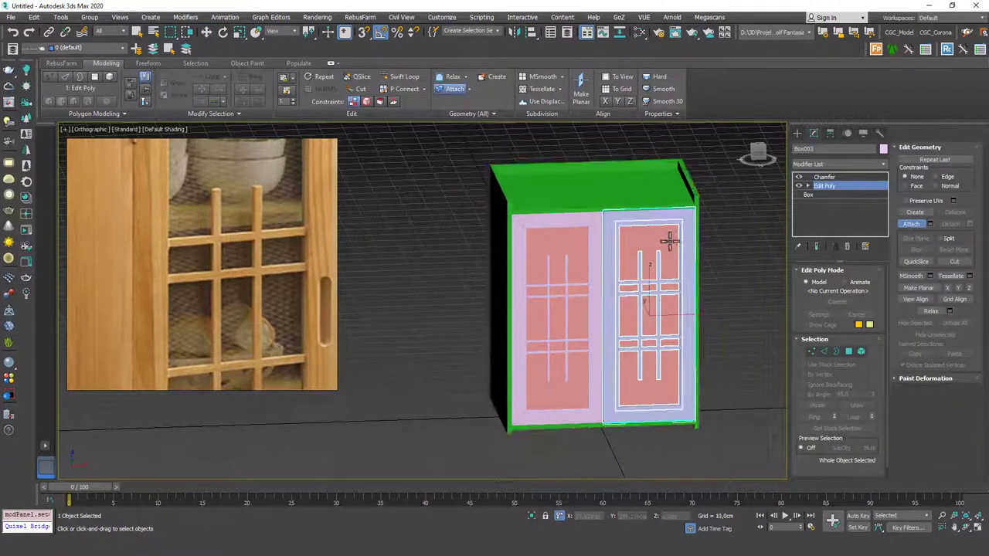
{"action": "left_click", "coordinate": [668, 238]}
- Switch the viewport shading to Clay with edged faces and clear the selection
{"action": "scroll", "coordinate": [664, 242], "scroll_direction": "up", "scroll_amount": 3}
{"action": "key", "text": "F4"}
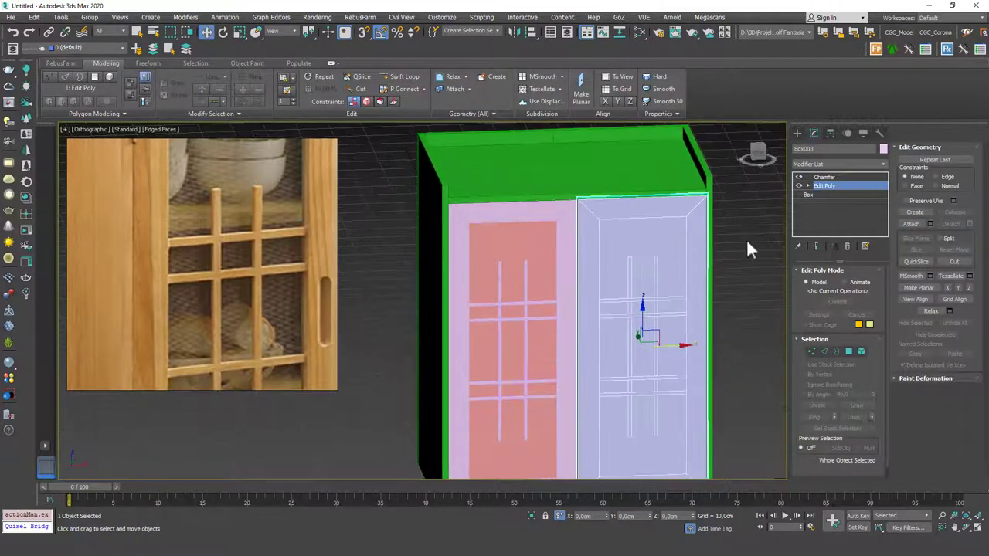
{"action": "key", "text": "F4"}
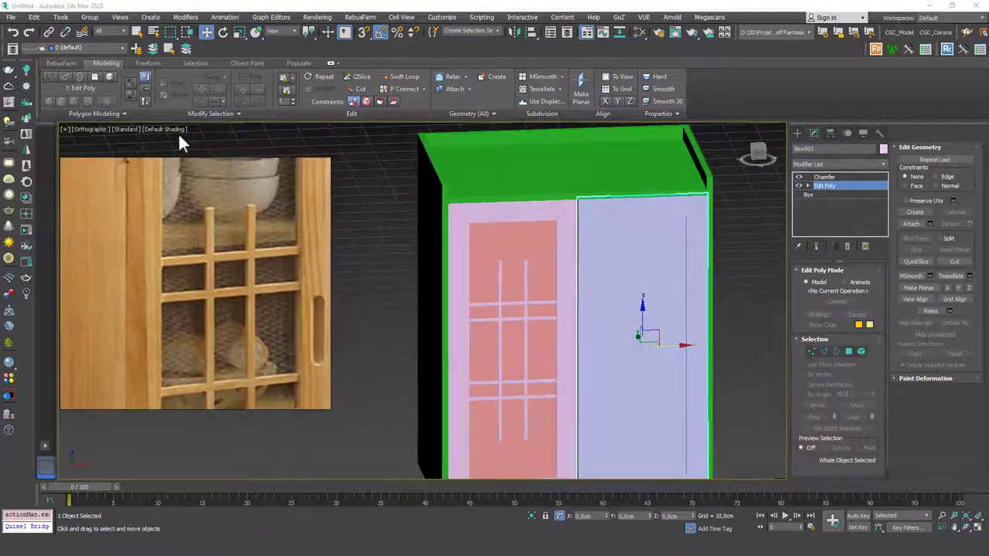
{"action": "left_click", "coordinate": [174, 130]}
{"action": "left_click", "coordinate": [210, 197]}
{"action": "scroll", "coordinate": [513, 246], "scroll_direction": "down", "scroll_amount": 2}
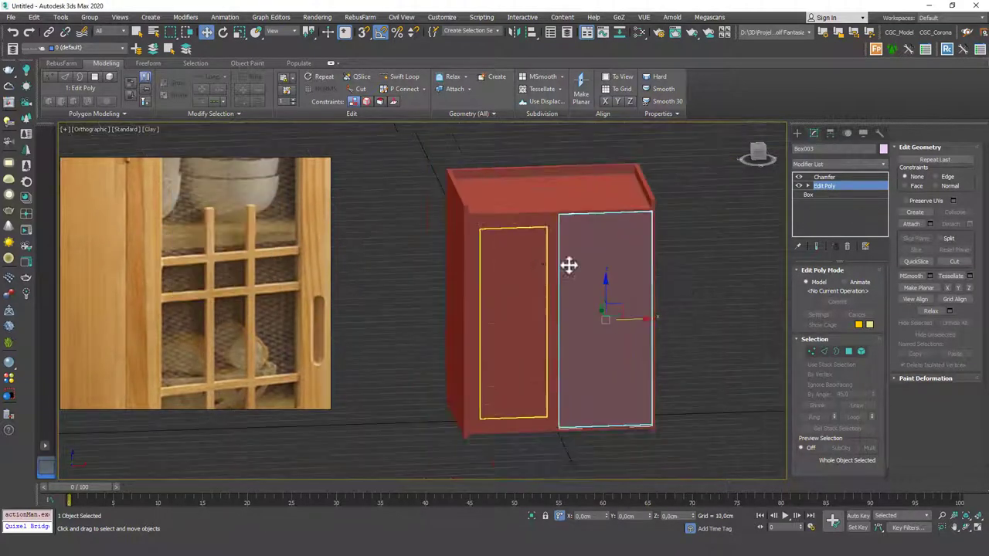
{"action": "left_click", "coordinate": [678, 287]}
{"action": "key", "text": "F4"}
{"action": "scroll", "coordinate": [647, 295], "scroll_direction": "up", "scroll_amount": 5}
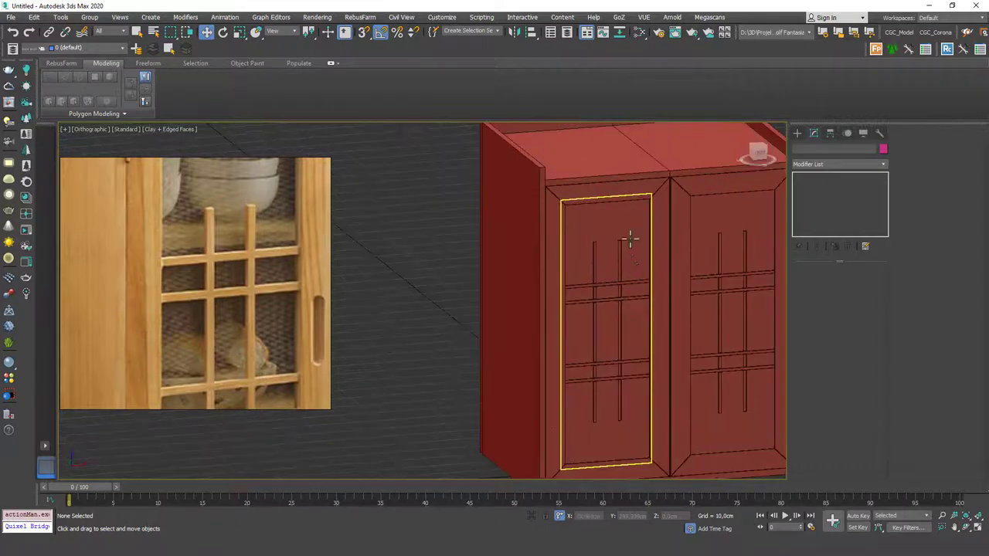
- Attach the panel to the left door at that door's Edit Poly level
{"action": "left_click", "coordinate": [635, 234]}
{"action": "left_click", "coordinate": [861, 186]}
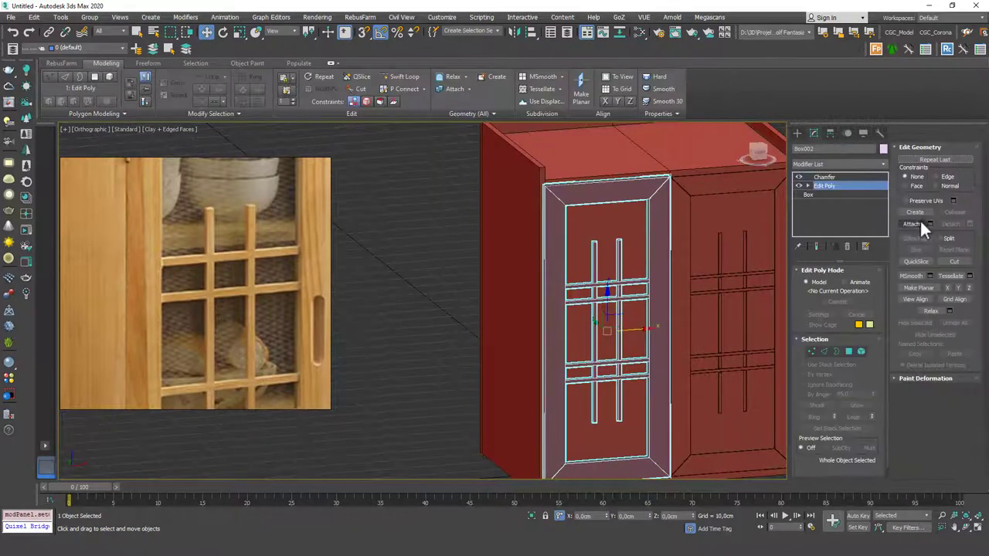
{"action": "left_click", "coordinate": [633, 247]}
{"action": "right_click", "coordinate": [580, 231]}
{"action": "scroll", "coordinate": [580, 232], "scroll_direction": "down", "scroll_amount": 3}
{"action": "middle_click_drag", "start_coordinate": [601, 248], "coordinate": [580, 258]}
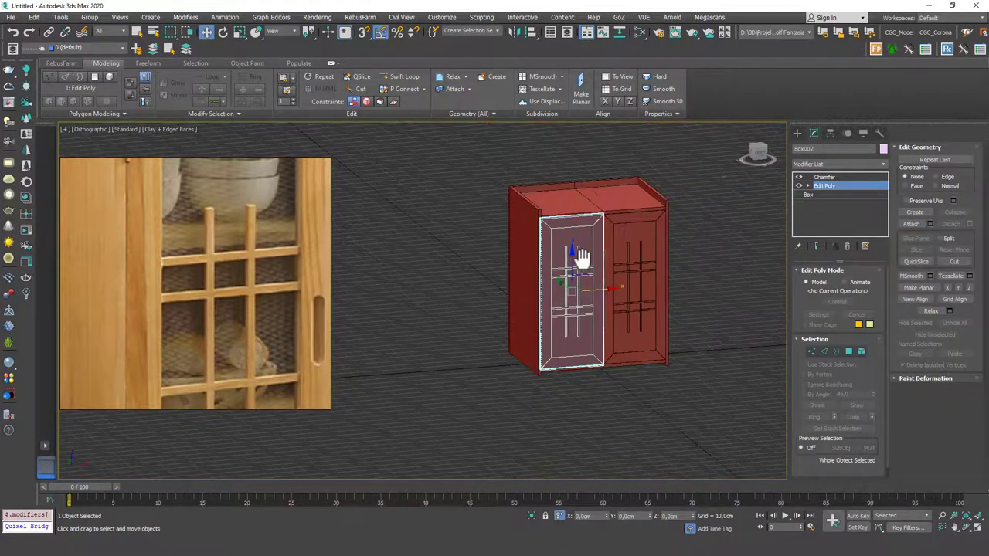
- Add a Chamfer modifier to the cabinet body with an amount of about 0.168 cm
{"action": "key", "text": "ctrl+d"}
{"action": "scroll", "coordinate": [631, 216], "scroll_direction": "up", "scroll_amount": 2}
{"action": "left_click", "coordinate": [626, 195]}
{"action": "left_click", "coordinate": [828, 164]}
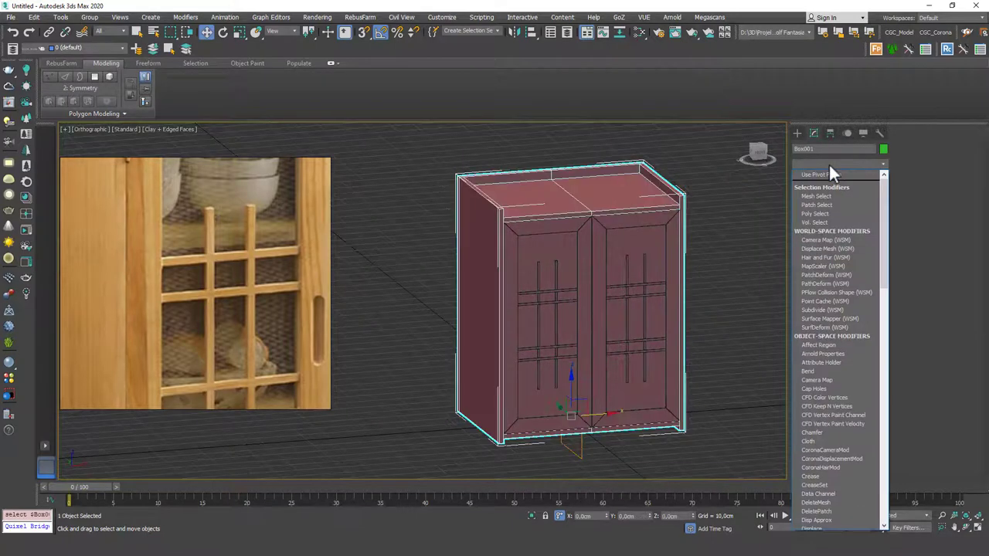
{"action": "scroll", "coordinate": [828, 163], "scroll_direction": "down", "scroll_amount": 3}
{"action": "type", "text": "ch"}
{"action": "key", "text": "Return"}
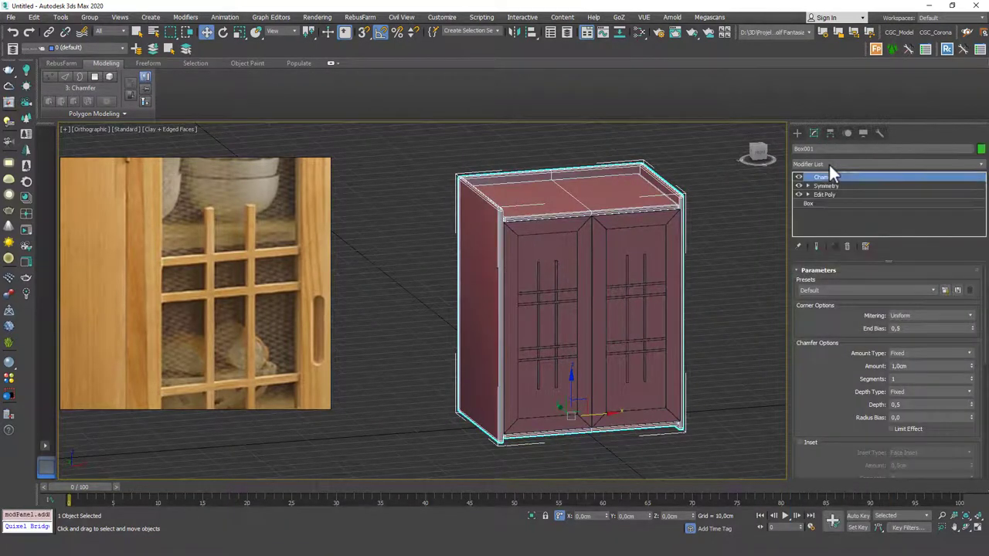
{"action": "right_click", "coordinate": [971, 368]}
{"action": "left_click_drag", "start_coordinate": [972, 368], "coordinate": [970, 289]}
- Set the cabinet body's chamfer smoothing output to Smooth Chamfers Only
{"action": "scroll", "coordinate": [859, 373], "scroll_direction": "down", "scroll_amount": 3}
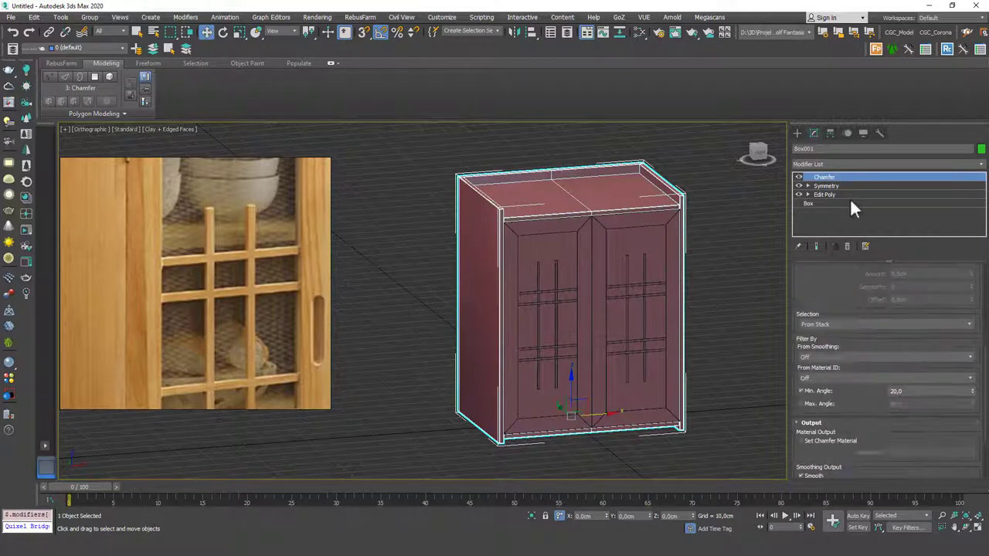
{"action": "scroll", "coordinate": [864, 346], "scroll_direction": "down", "scroll_amount": 3}
{"action": "left_click", "coordinate": [864, 417]}
{"action": "left_click", "coordinate": [856, 437]}
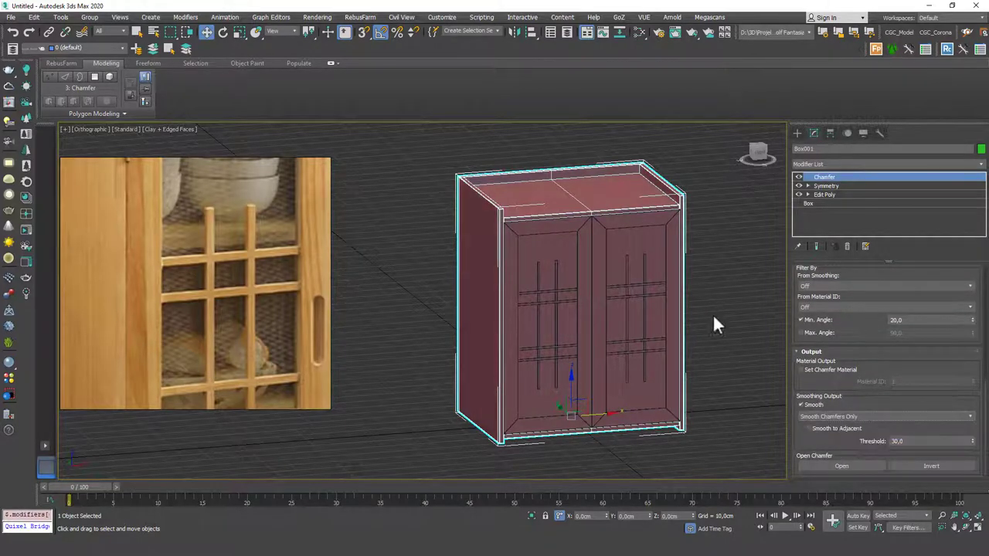
- Examine the whole cabinet from several angles and in perspective, with and without edged faces
{"action": "left_click", "coordinate": [726, 296]}
{"action": "key", "text": "F4"}
{"action": "key", "text": "F4"}
{"action": "middle_click_drag", "start_coordinate": [592, 284], "coordinate": [572, 282]}
{"action": "scroll", "coordinate": [574, 284], "scroll_direction": "down", "scroll_amount": 4}
{"action": "middle_click_drag", "start_coordinate": [641, 296], "coordinate": [609, 291], "text": "alt"}
{"action": "key", "text": "p"}
{"action": "key", "text": "z"}
{"action": "middle_click_drag", "start_coordinate": [490, 256], "coordinate": [520, 256], "text": "alt"}
{"action": "scroll", "coordinate": [519, 256], "scroll_direction": "down", "scroll_amount": 3}
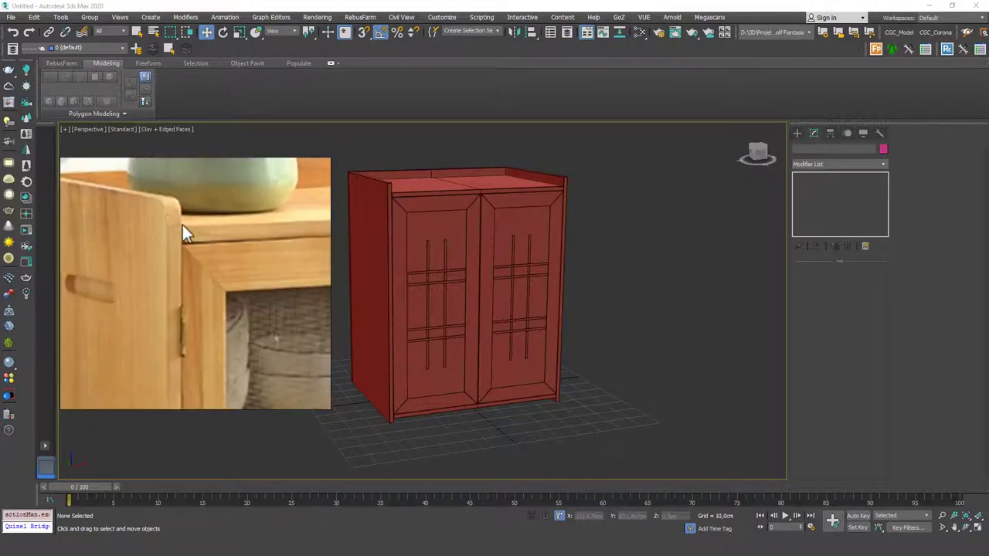
- Chamfer the upper front corner edge of the cabinet's side panel at the Edit Poly level by about 2.115 cm
{"action": "left_click", "coordinate": [382, 193]}
{"action": "scroll", "coordinate": [433, 194], "scroll_direction": "up", "scroll_amount": 5}
{"action": "left_click", "coordinate": [845, 195]}
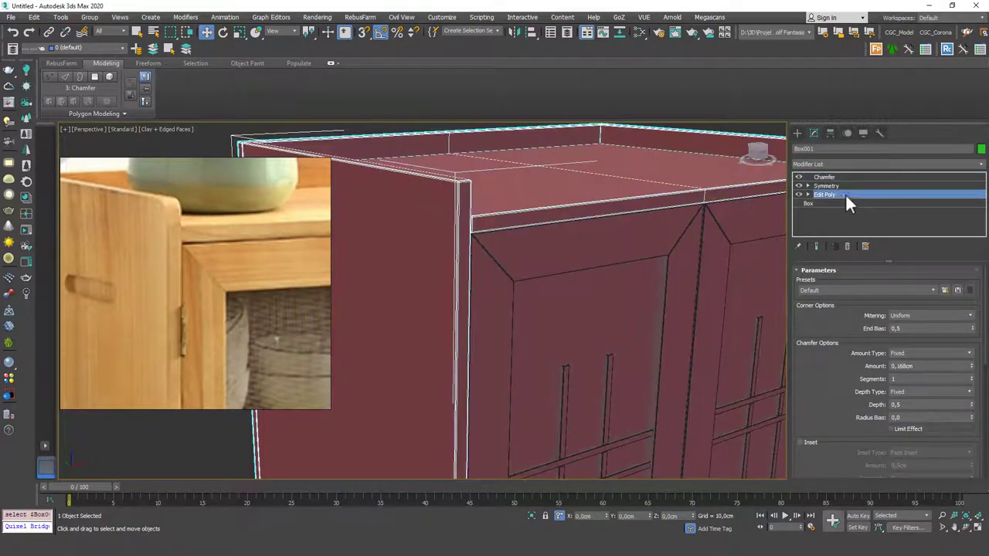
{"action": "left_click", "coordinate": [462, 179]}
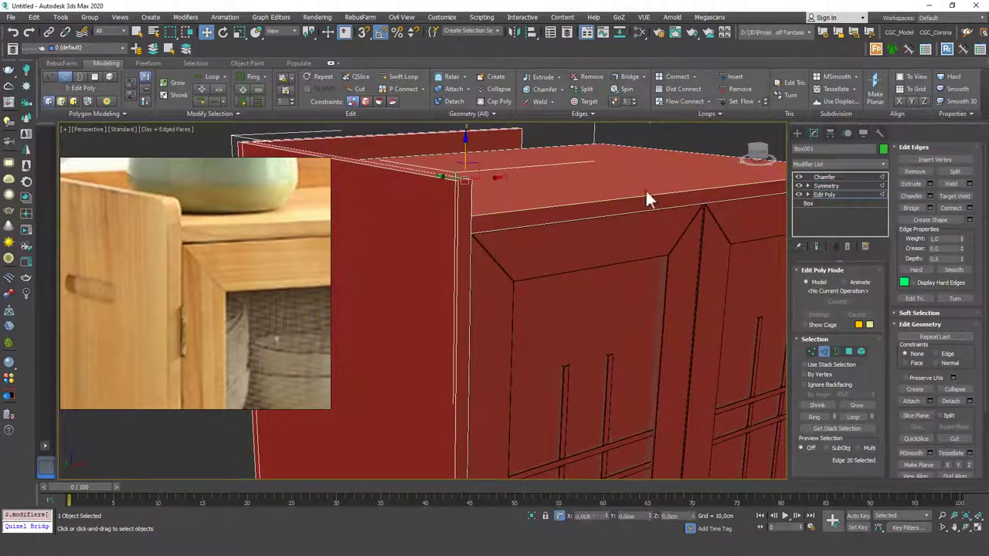
{"action": "left_click", "coordinate": [929, 196]}
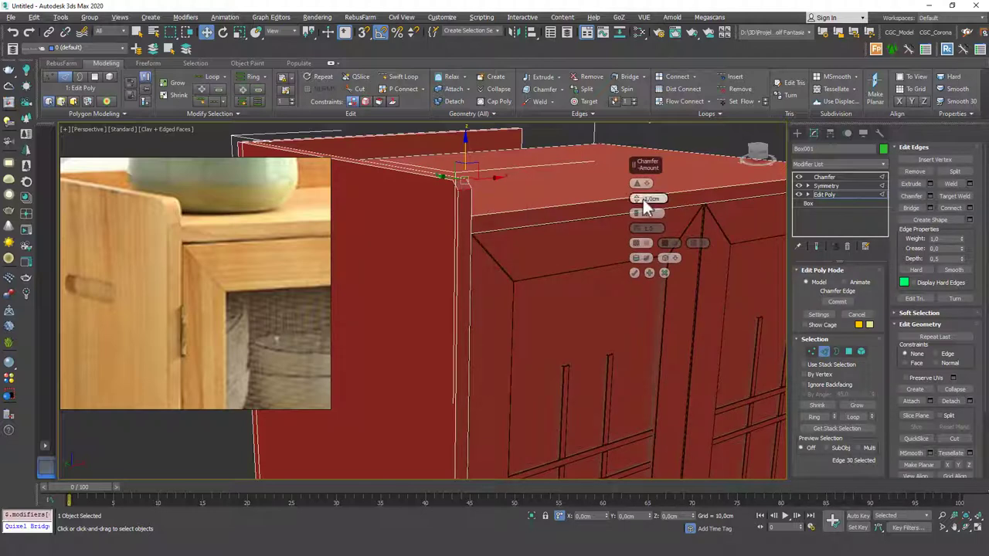
{"action": "left_click_drag", "start_coordinate": [638, 199], "coordinate": [643, 161]}
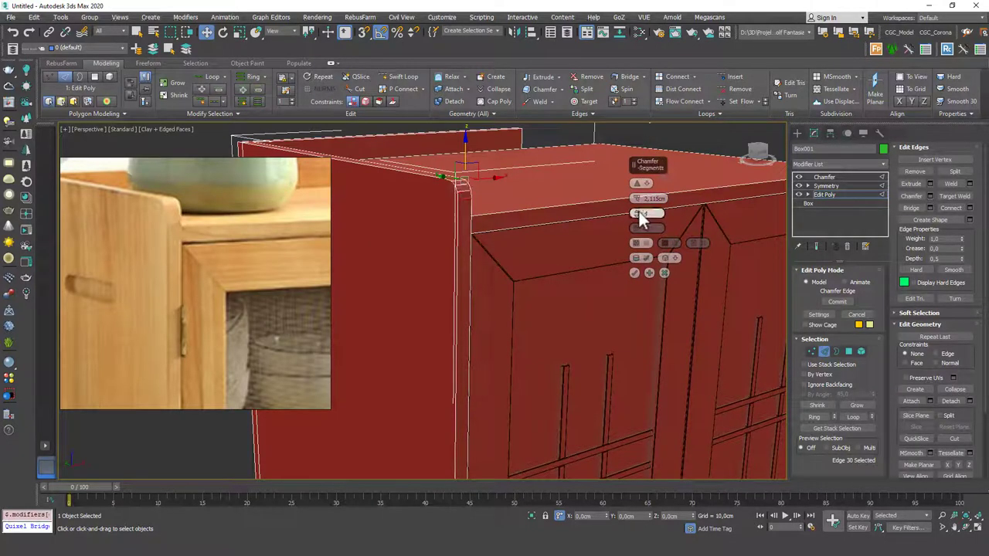
{"action": "left_click", "coordinate": [635, 273]}
- Undo the last chamfer change on the side panel's upper front corner
{"action": "scroll", "coordinate": [529, 292], "scroll_direction": "down", "scroll_amount": 5}
{"action": "mouse_move", "coordinate": [530, 285]}
{"action": "middle_mouse_down", "text": "alt"}
{"action": "mouse_move", "coordinate": [563, 275]}
{"action": "mouse_move", "coordinate": [530, 276]}
{"action": "middle_mouse_up", "text": "alt"}
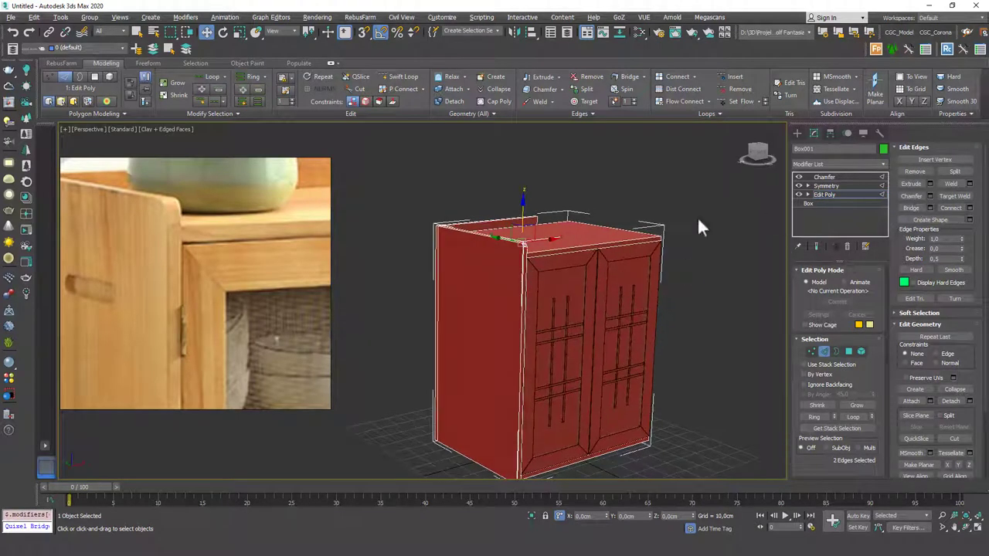
{"action": "key", "text": "ctrl+z"}
{"action": "scroll", "coordinate": [522, 247], "scroll_direction": "up", "scroll_amount": 4}
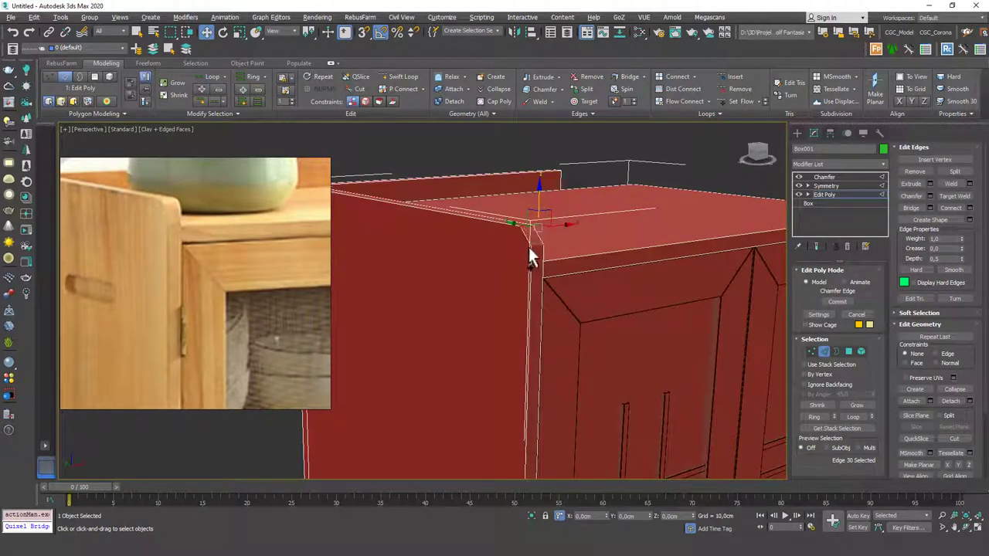
{"action": "right_click", "coordinate": [529, 246]}
{"action": "scroll", "coordinate": [531, 247], "scroll_direction": "down", "scroll_amount": 5}
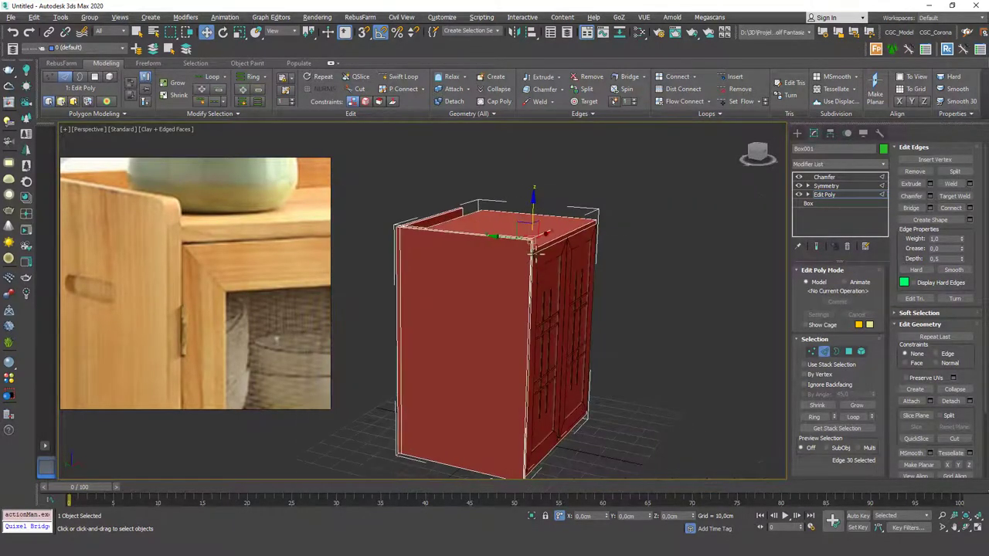
{"action": "scroll", "coordinate": [536, 250], "scroll_direction": "up", "scroll_amount": 4}
{"action": "left_click", "coordinate": [585, 223]}
{"action": "left_click", "coordinate": [479, 271]}
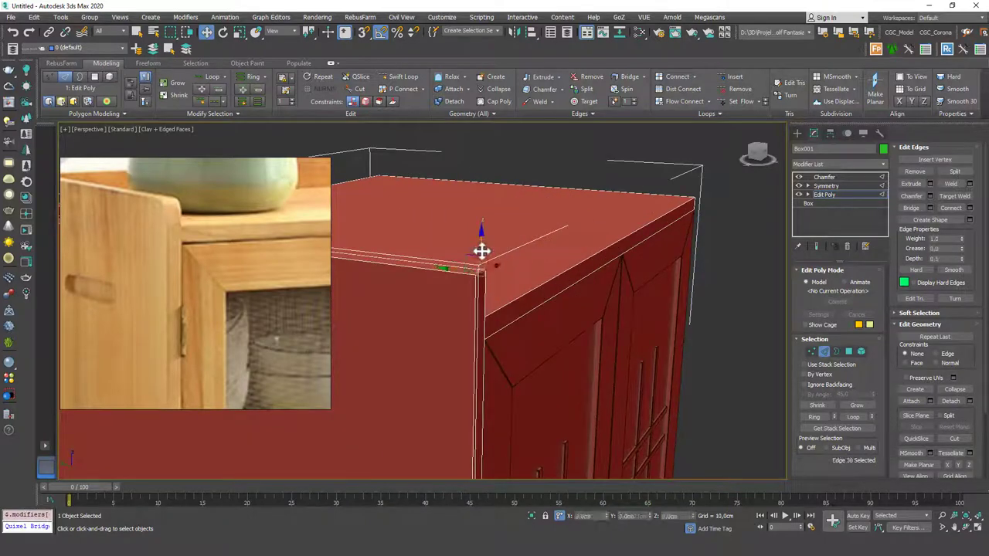
{"action": "double_click", "coordinate": [478, 268]}
{"action": "scroll", "coordinate": [463, 301], "scroll_direction": "down", "scroll_amount": 5}
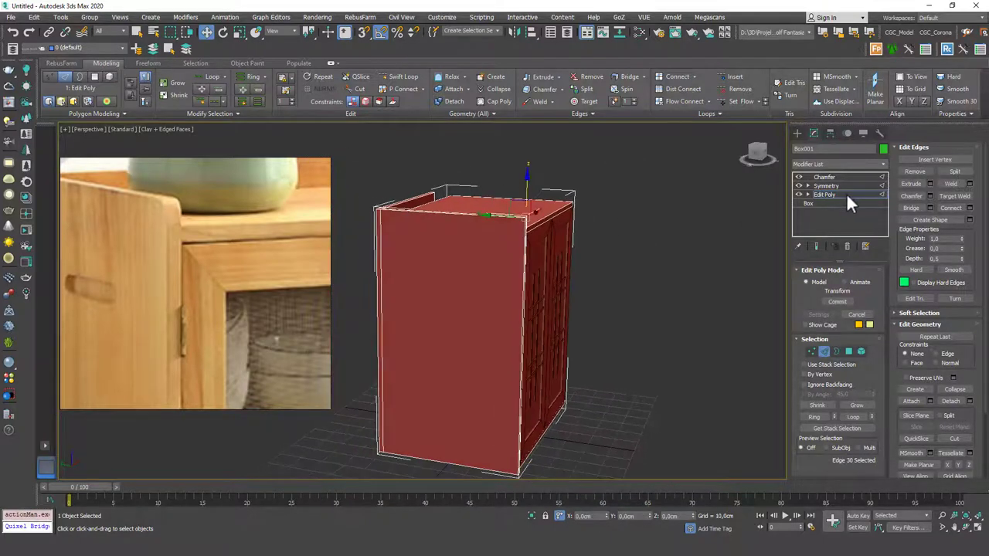
- Add a second Edit Poly modifier below Symmetry and chamfer the side panel's upper front corner edge
{"action": "left_click", "coordinate": [834, 164]}
{"action": "left_click", "coordinate": [818, 199]}
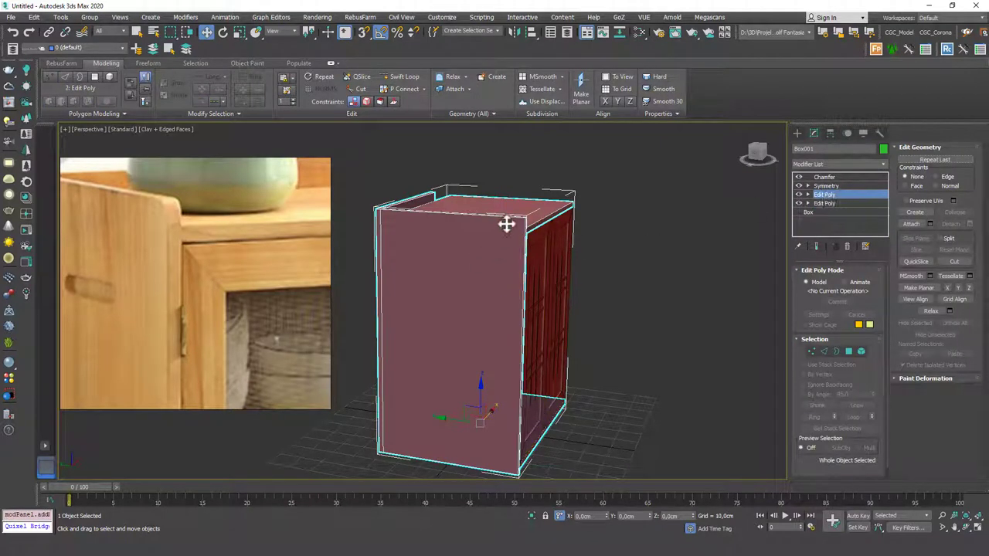
{"action": "scroll", "coordinate": [495, 226], "scroll_direction": "up", "scroll_amount": 4}
{"action": "scroll", "coordinate": [495, 226], "scroll_direction": "up", "scroll_amount": 3}
{"action": "key", "text": "2"}
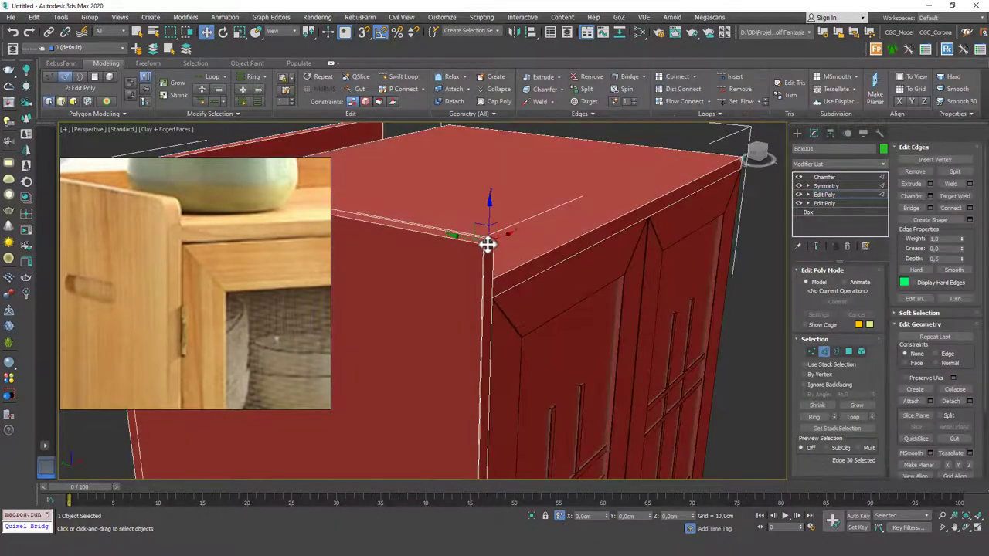
{"action": "left_click", "coordinate": [929, 196]}
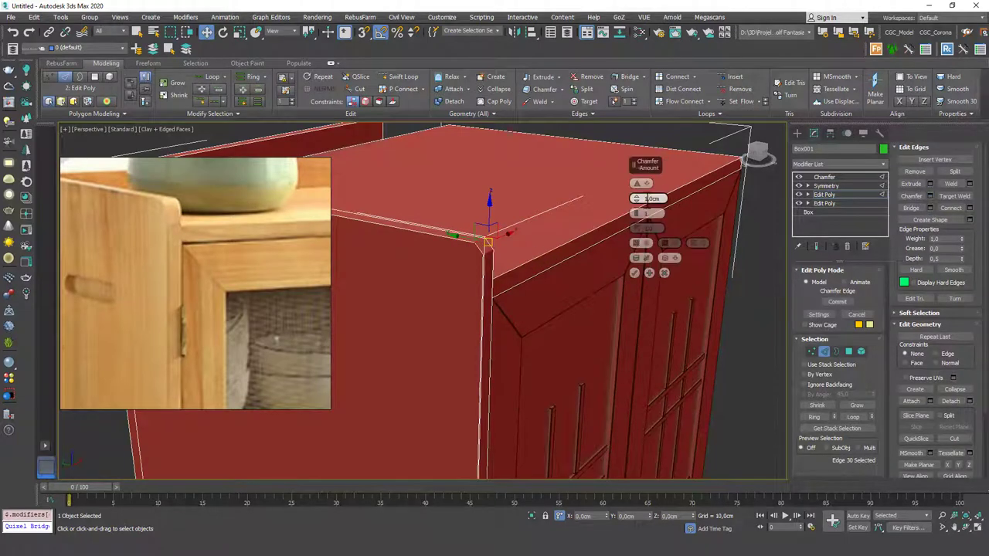
{"action": "left_click_drag", "start_coordinate": [637, 197], "coordinate": [636, 164]}
{"action": "left_click", "coordinate": [633, 274]}
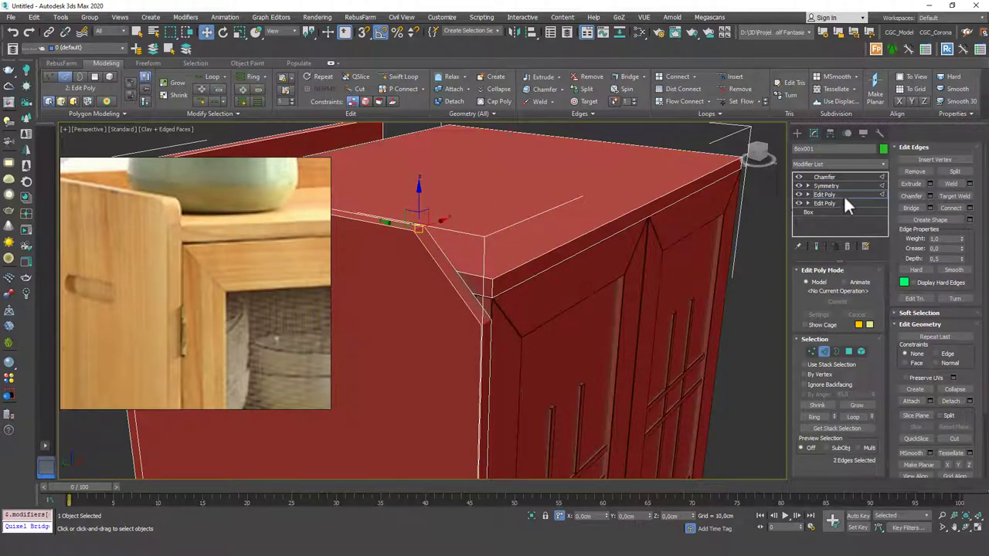
- Compare the cabinet with and without the upper Edit Poly modifier's corner chamfer, and delete that modifier
{"action": "left_click", "coordinate": [800, 195]}
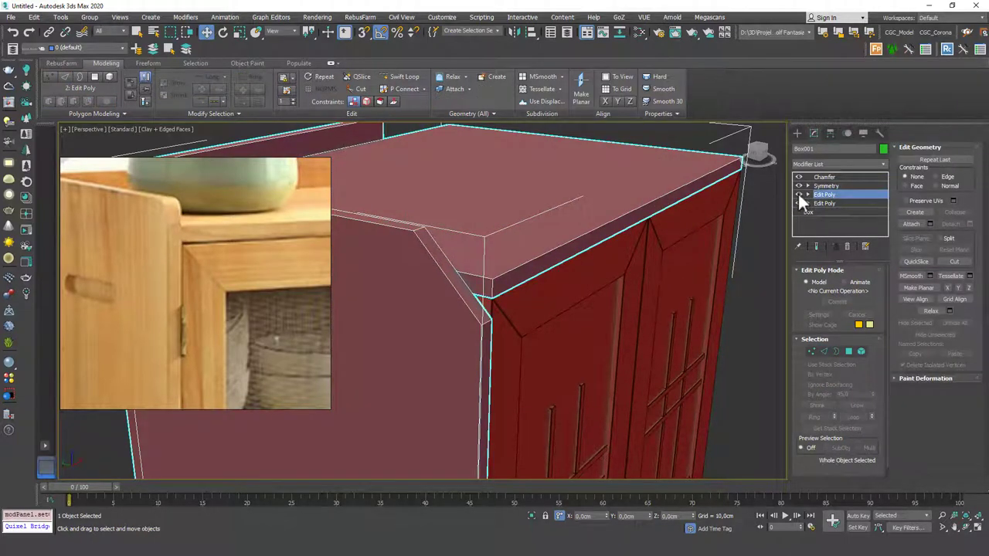
{"action": "left_click", "coordinate": [797, 192]}
{"action": "left_click", "coordinate": [797, 192]}
{"action": "left_click", "coordinate": [797, 191]}
{"action": "left_click", "coordinate": [797, 192]}
{"action": "left_click", "coordinate": [798, 194]}
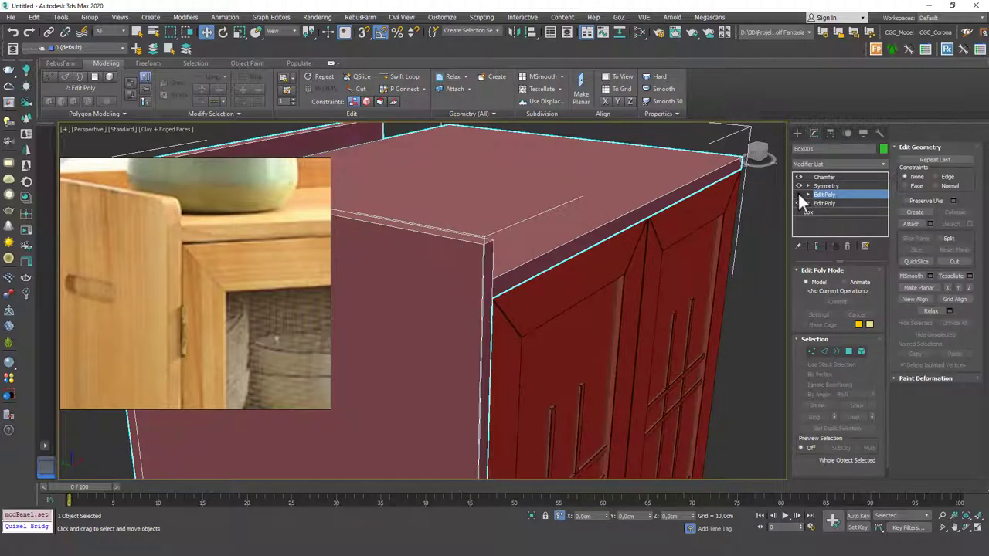
{"action": "left_click", "coordinate": [797, 194]}
{"action": "left_click", "coordinate": [798, 194]}
{"action": "left_click", "coordinate": [847, 245]}
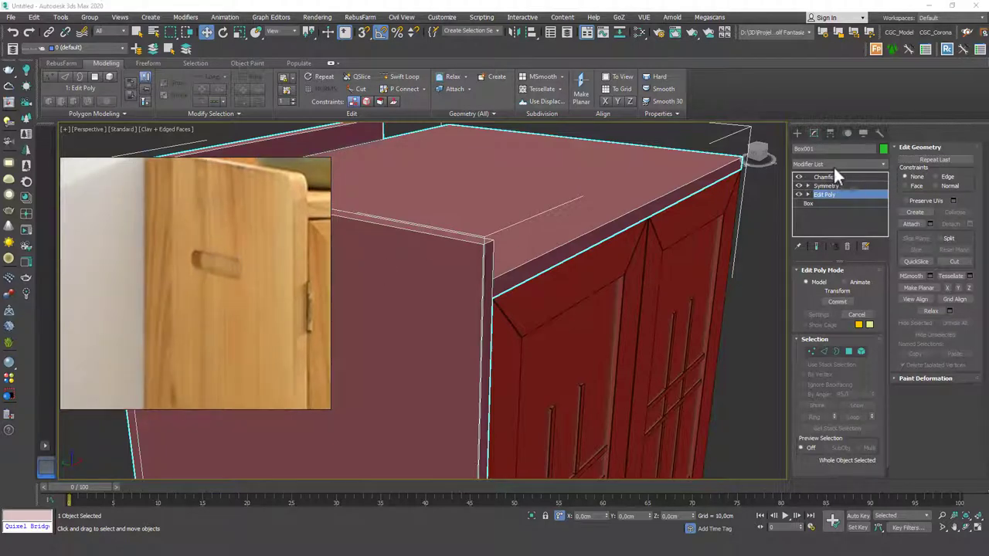
- Add a new Edit Poly modifier below Symmetry and connect the side panel's upper and lower edges with two vertical segments
{"action": "left_click", "coordinate": [833, 165]}
{"action": "left_click", "coordinate": [820, 204]}
{"action": "scroll", "coordinate": [492, 293], "scroll_direction": "down", "scroll_amount": 3}
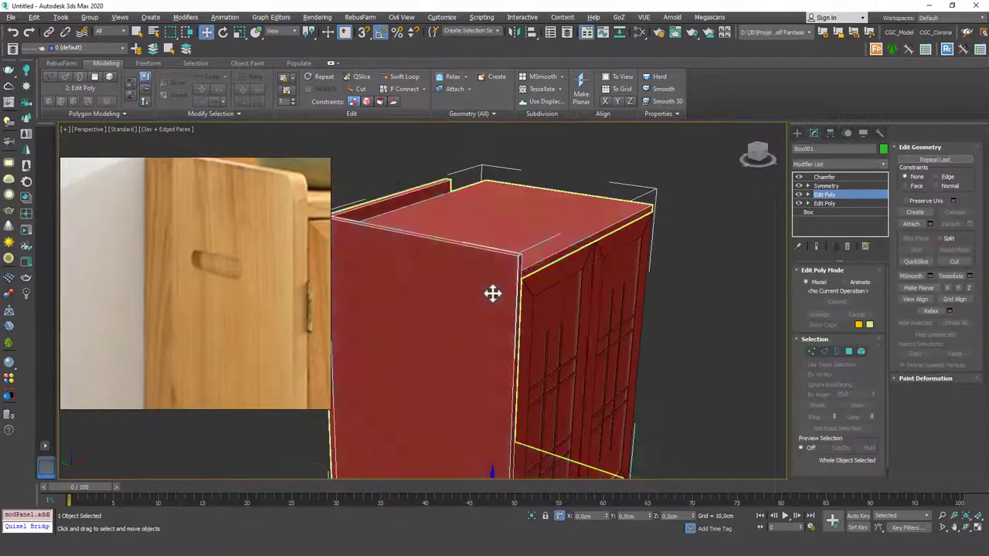
{"action": "scroll", "coordinate": [533, 262], "scroll_direction": "down", "scroll_amount": 4}
{"action": "key", "text": "2"}
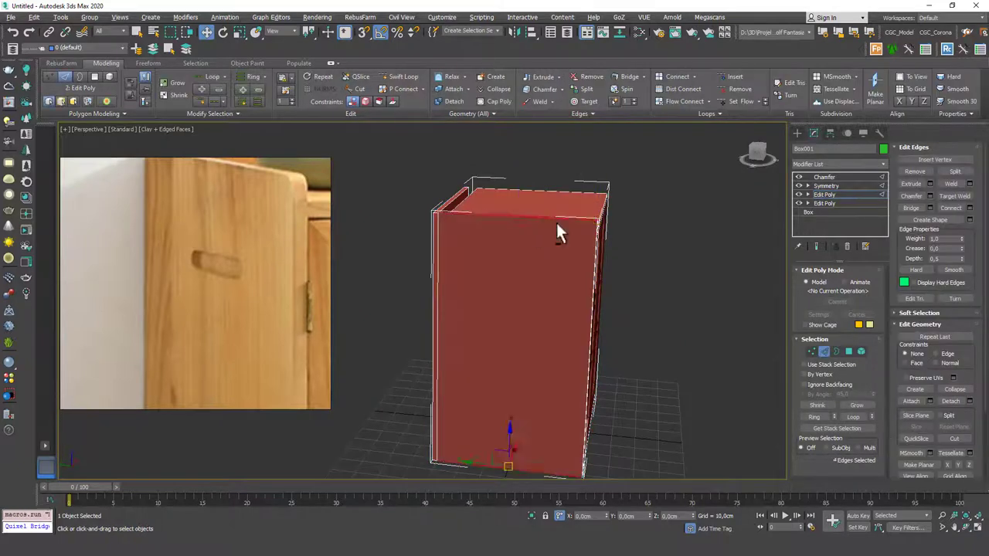
{"action": "left_click", "coordinate": [969, 208]}
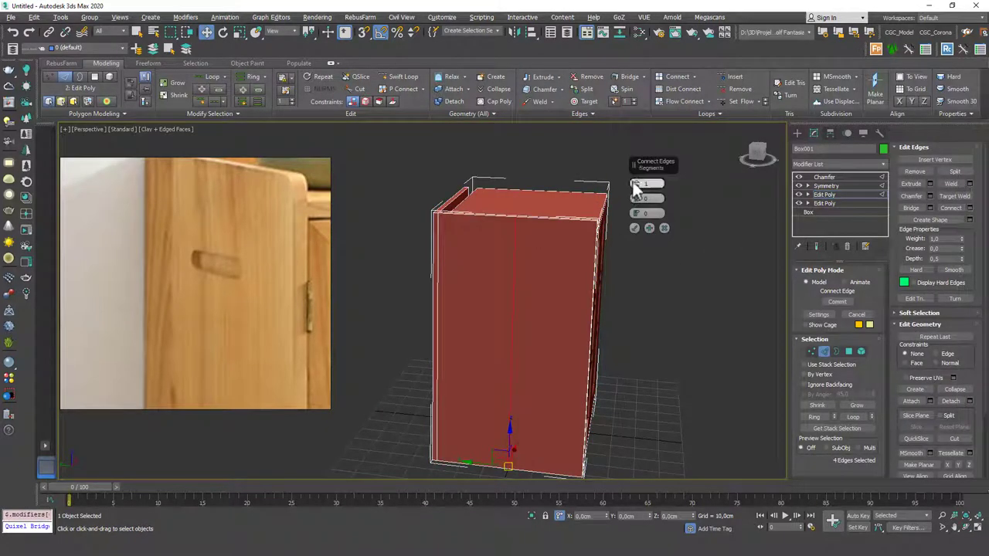
{"action": "left_click", "coordinate": [635, 228]}
- Connect the side panel's vertical edges with 2 horizontal segments, using a pinch of -80 and a slide of about 963
{"action": "left_click_drag", "start_coordinate": [536, 270], "coordinate": [560, 278]}
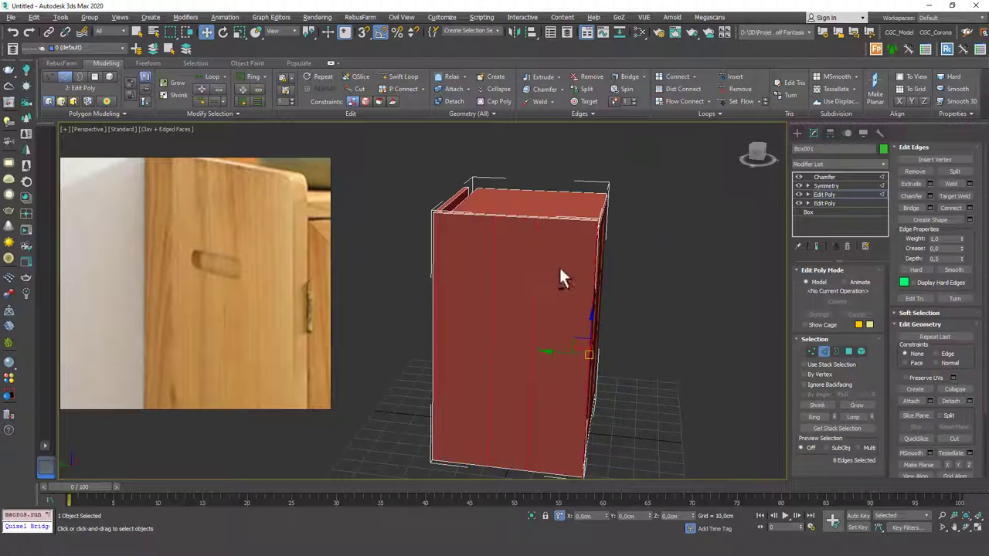
{"action": "left_click", "coordinate": [532, 265]}
{"action": "key", "text": "ctrl+z"}
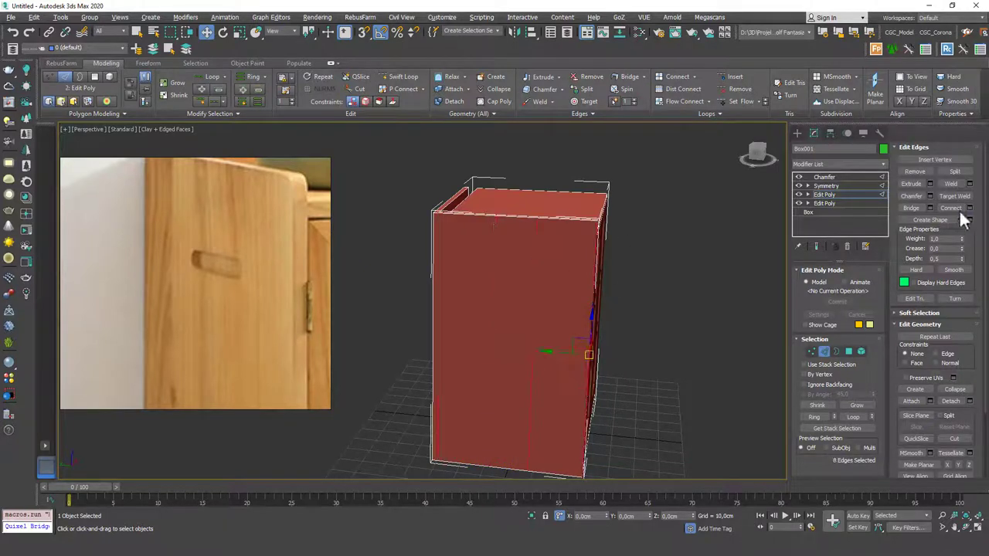
{"action": "left_click", "coordinate": [969, 208]}
{"action": "right_click", "coordinate": [638, 201]}
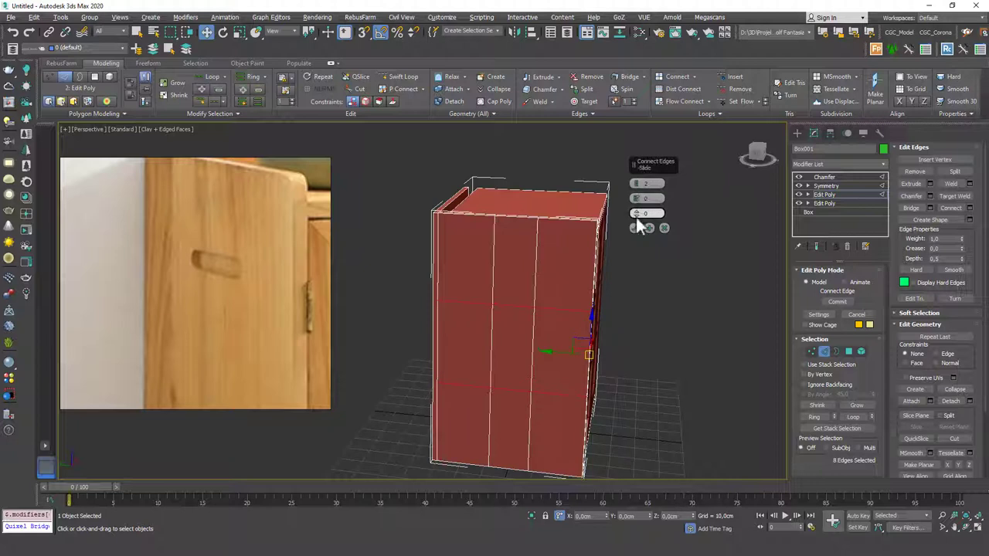
{"action": "left_click_drag", "start_coordinate": [636, 217], "coordinate": [636, 327]}
{"action": "left_click_drag", "start_coordinate": [630, 367], "coordinate": [630, 376]}
{"action": "left_click_drag", "start_coordinate": [640, 155], "coordinate": [635, 5]}
{"action": "left_click_drag", "start_coordinate": [679, 403], "coordinate": [662, 352]}
{"action": "left_click_drag", "start_coordinate": [658, 516], "coordinate": [651, 226]}
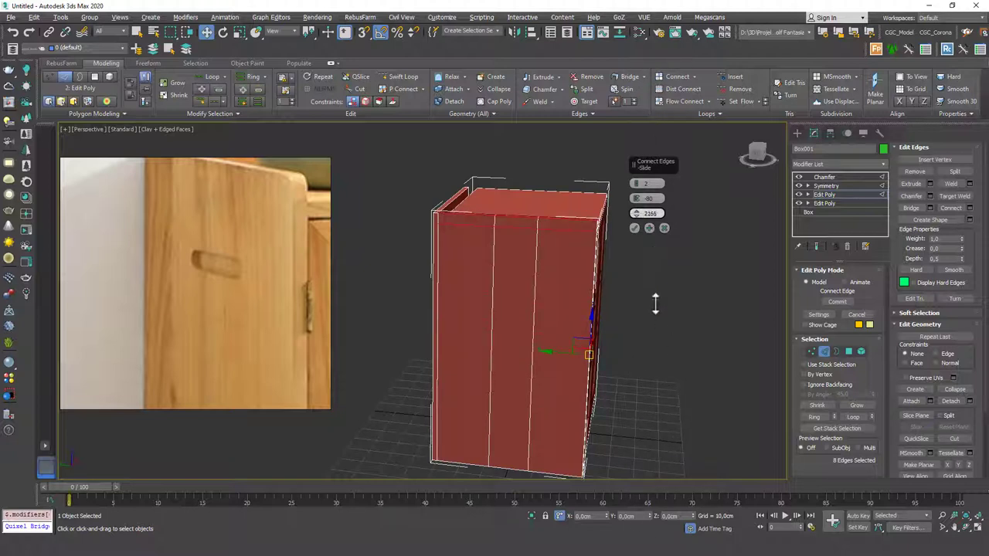
{"action": "left_click_drag", "start_coordinate": [654, 304], "coordinate": [658, 9]}
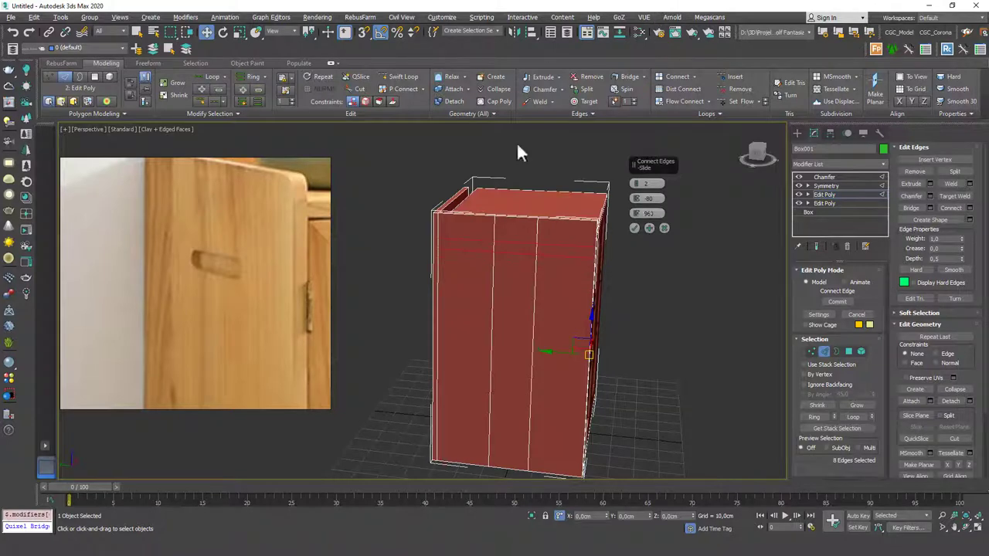
{"action": "left_click", "coordinate": [635, 228]}
- Select the small rectangular polygons between the new edge loops on both the outer and inner faces of the side panel
{"action": "scroll", "coordinate": [517, 249], "scroll_direction": "up", "scroll_amount": 4}
{"action": "key", "text": "4"}
{"action": "left_click", "coordinate": [522, 249]}
{"action": "key", "text": "F3"}
{"action": "scroll", "coordinate": [521, 249], "scroll_direction": "up", "scroll_amount": 2}
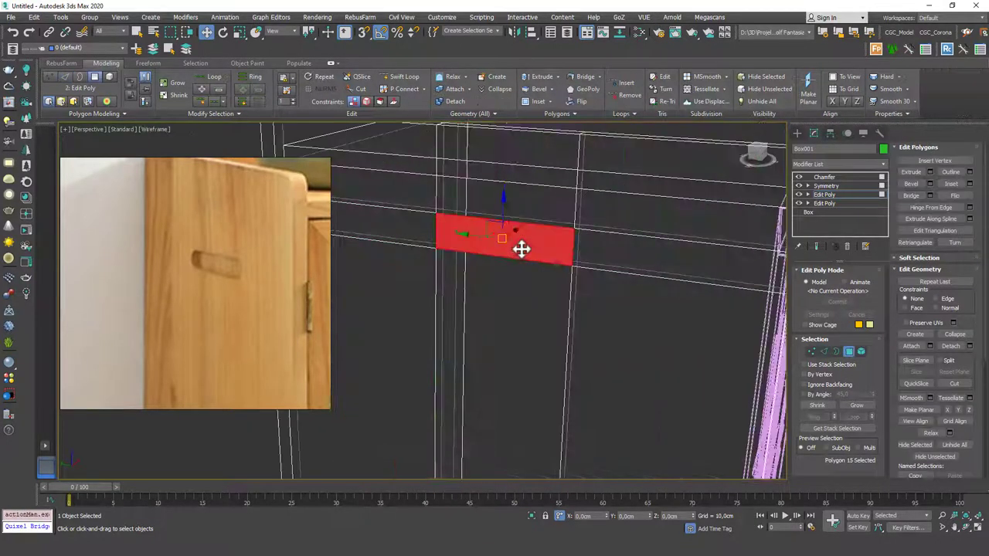
{"action": "left_click_drag", "start_coordinate": [552, 240], "coordinate": [529, 243]}
{"action": "key", "text": "ctrl+z"}
{"action": "key", "text": "q"}
{"action": "left_click", "coordinate": [577, 249], "text": "ctrl"}
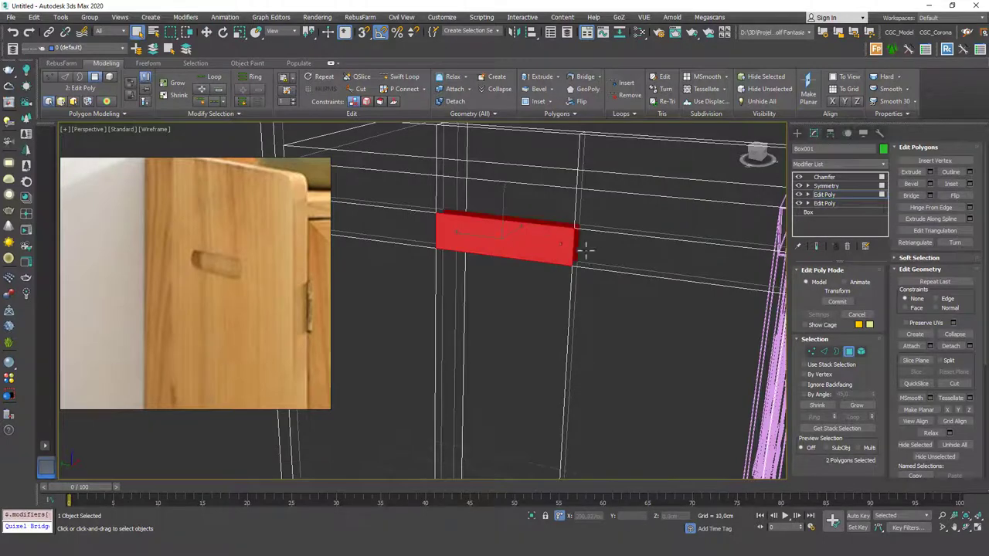
- Bridge the two selected polygons to cut a rectangular handle opening through the side panel
{"action": "middle_click_drag", "start_coordinate": [585, 249], "coordinate": [564, 235], "text": "alt"}
{"action": "key", "text": "F3"}
{"action": "key", "text": "F3"}
{"action": "key", "text": "F3"}
{"action": "key", "text": "F3"}
{"action": "key", "text": "F3"}
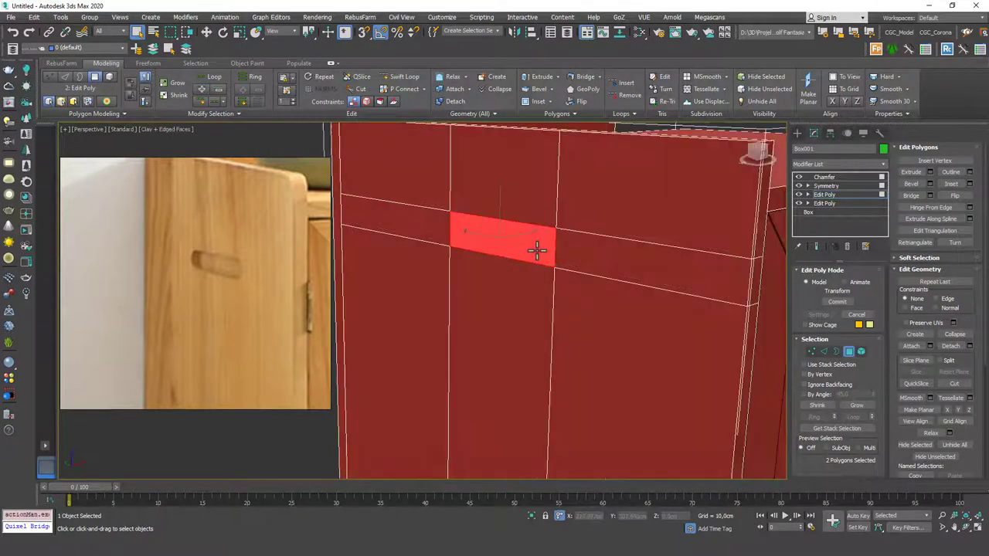
{"action": "key", "text": "F3"}
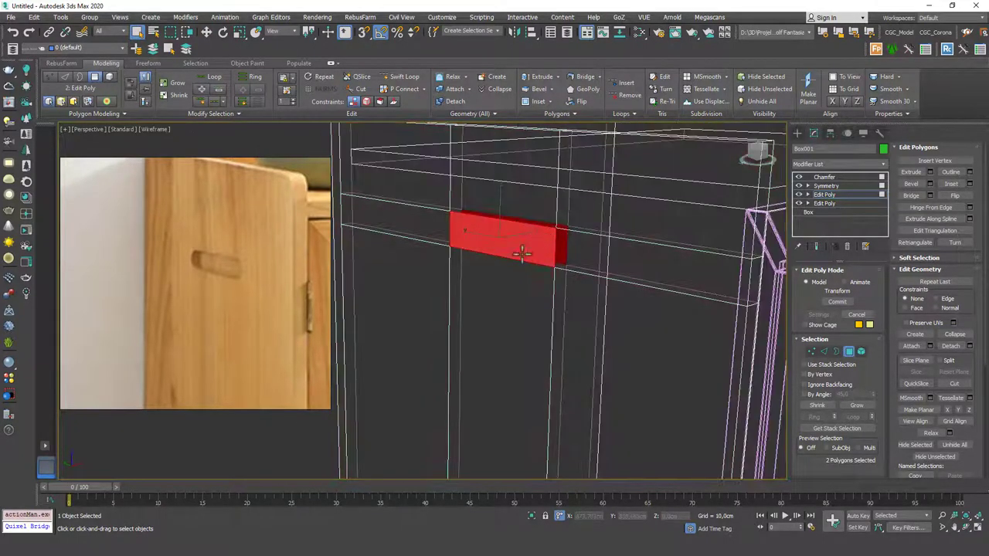
{"action": "key", "text": "F3"}
{"action": "scroll", "coordinate": [519, 259], "scroll_direction": "down", "scroll_amount": 4}
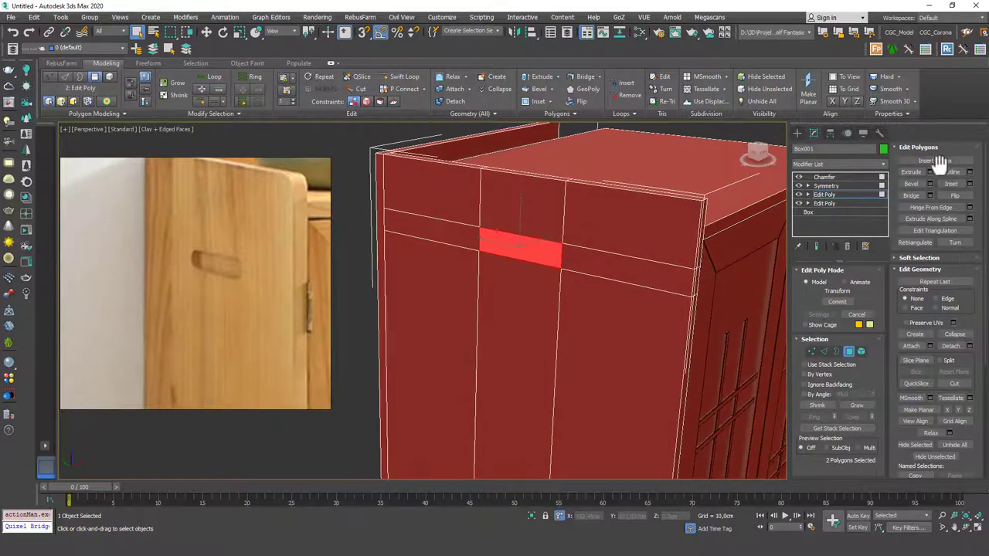
{"action": "left_click", "coordinate": [930, 194]}
{"action": "middle_click_drag", "start_coordinate": [553, 254], "coordinate": [517, 227], "text": "alt"}
{"action": "left_click", "coordinate": [634, 242]}
- Select the handle opening's four short corner edges and give them a chamfer with 7 segments
{"action": "scroll", "coordinate": [567, 247], "scroll_direction": "up", "scroll_amount": 4}
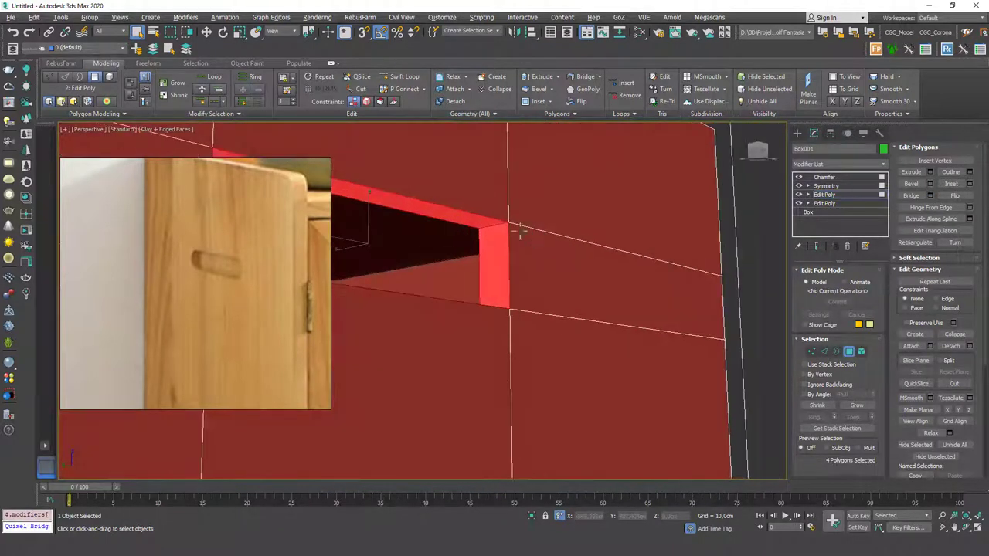
{"action": "key", "text": "2"}
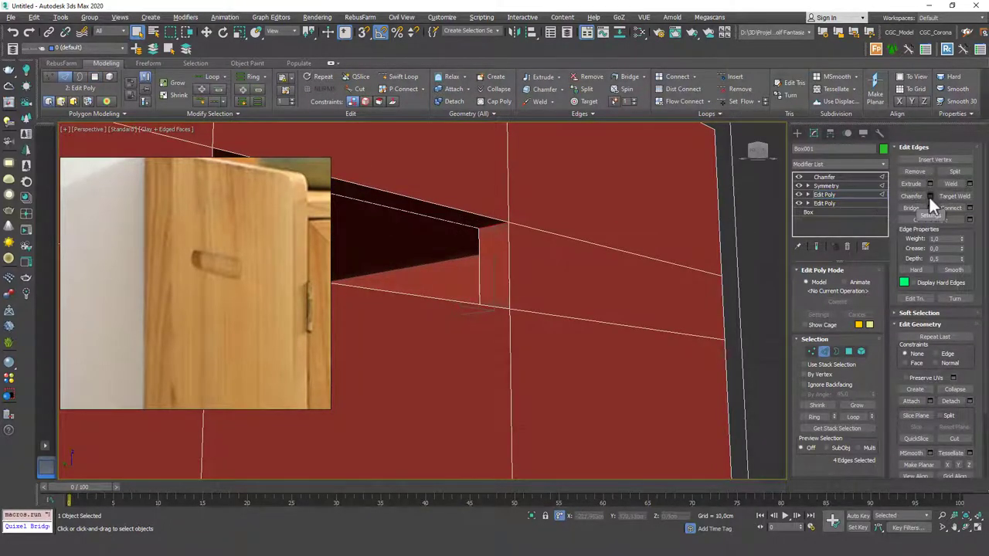
{"action": "left_click", "coordinate": [929, 196]}
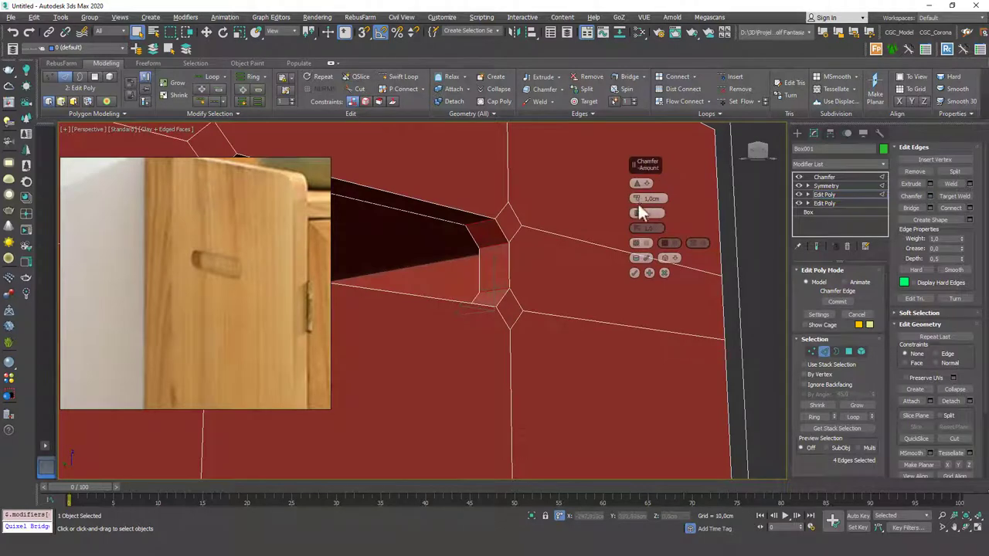
{"action": "scroll", "coordinate": [638, 213], "scroll_direction": "up", "scroll_amount": 6}
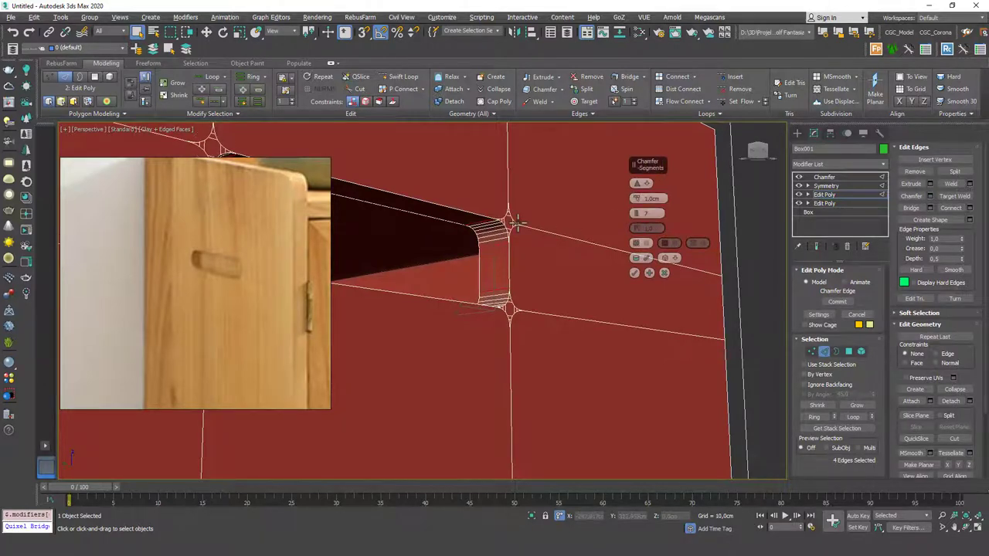
- Set the handle opening's corner chamfer amount to about 1.728 cm, apply it and leave edge editing
{"action": "middle_click_drag", "start_coordinate": [518, 223], "coordinate": [540, 185], "text": "alt"}
{"action": "scroll", "coordinate": [490, 233], "scroll_direction": "down", "scroll_amount": 4}
{"action": "scroll", "coordinate": [492, 235], "scroll_direction": "up", "scroll_amount": 6}
{"action": "scroll", "coordinate": [523, 205], "scroll_direction": "down", "scroll_amount": 4}
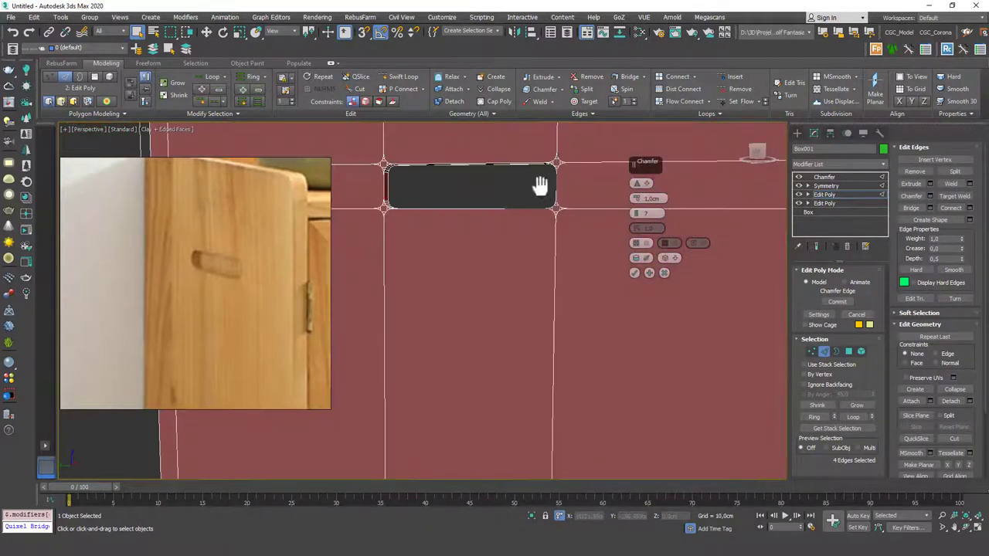
{"action": "scroll", "coordinate": [546, 185], "scroll_direction": "up", "scroll_amount": 2}
{"action": "scroll", "coordinate": [539, 204], "scroll_direction": "up", "scroll_amount": 2}
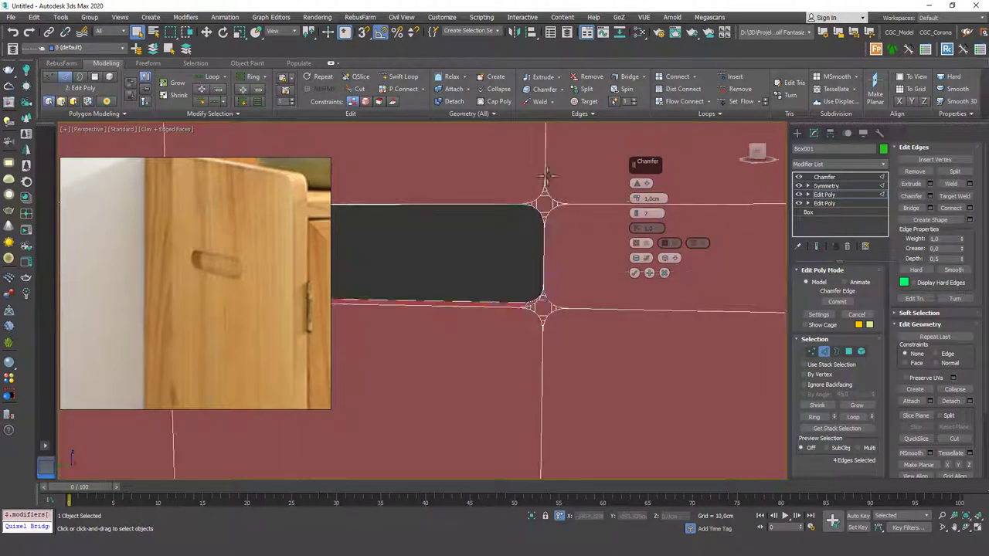
{"action": "scroll", "coordinate": [539, 205], "scroll_direction": "up", "scroll_amount": 2}
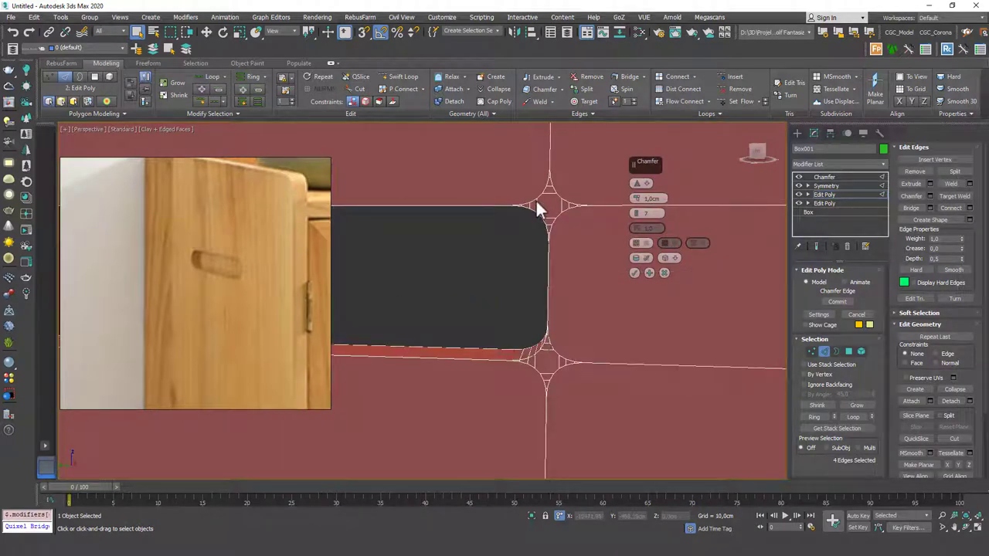
{"action": "scroll", "coordinate": [505, 245], "scroll_direction": "down", "scroll_amount": 5}
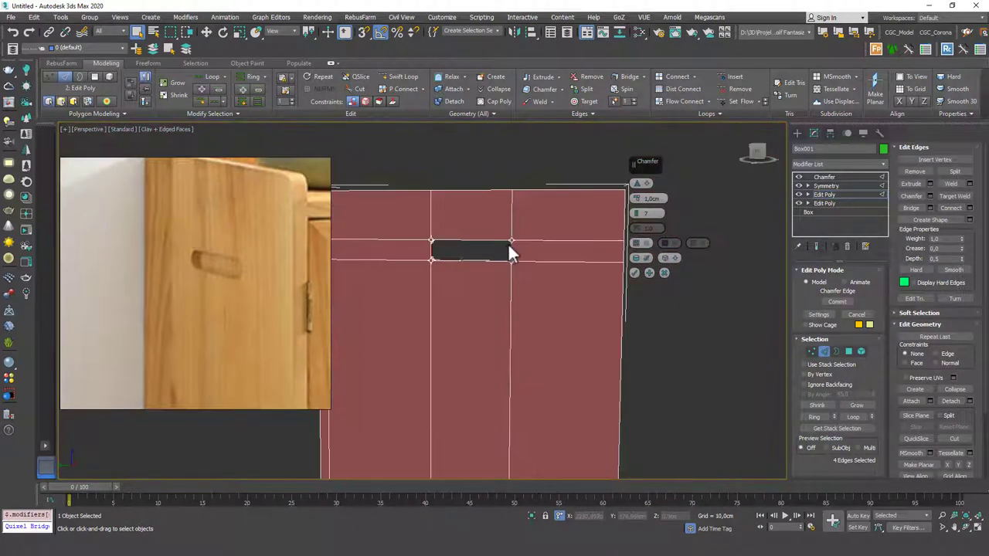
{"action": "scroll", "coordinate": [521, 238], "scroll_direction": "up", "scroll_amount": 4}
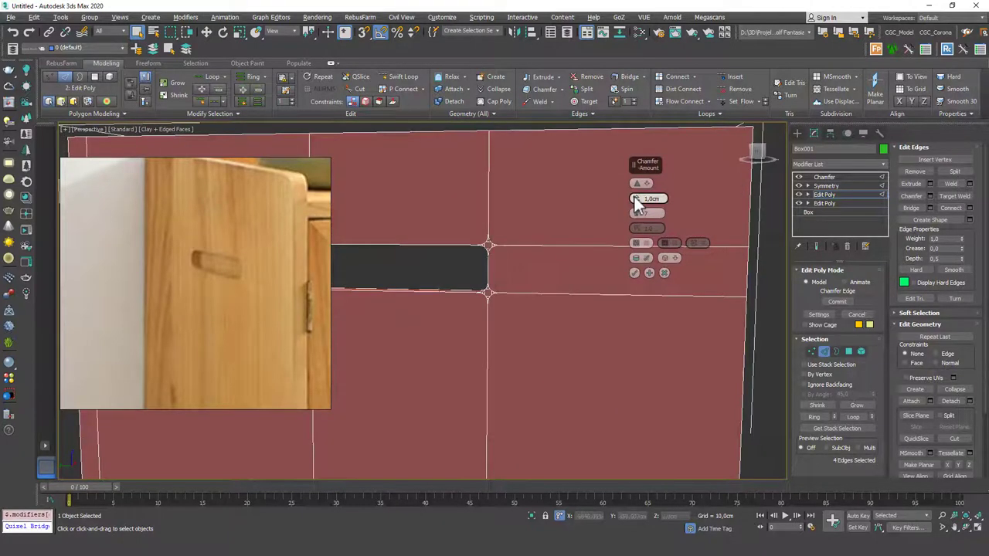
{"action": "left_click_drag", "start_coordinate": [636, 198], "coordinate": [637, 158]}
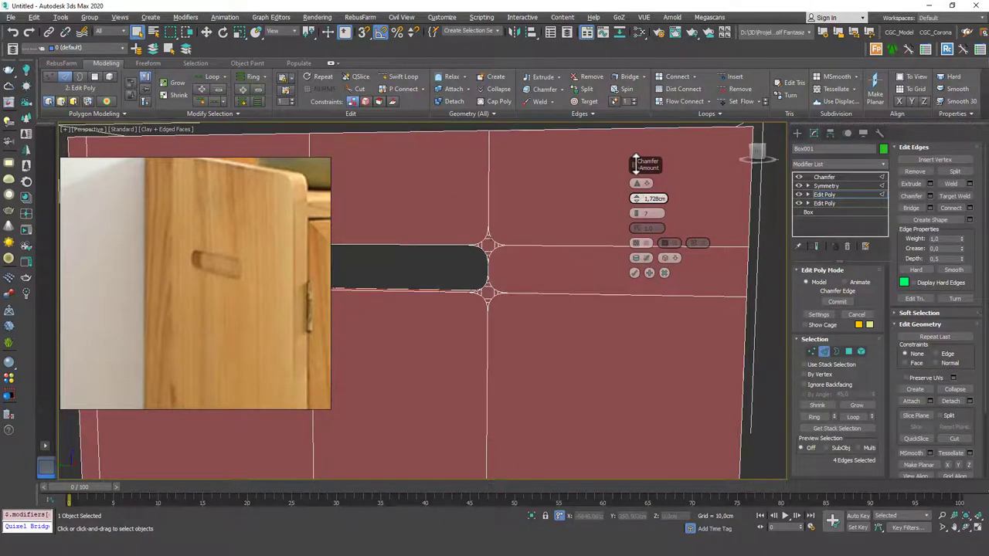
{"action": "left_click", "coordinate": [635, 272]}
{"action": "scroll", "coordinate": [496, 263], "scroll_direction": "down", "scroll_amount": 5}
{"action": "scroll", "coordinate": [470, 260], "scroll_direction": "up", "scroll_amount": 6}
{"action": "scroll", "coordinate": [490, 260], "scroll_direction": "down", "scroll_amount": 4}
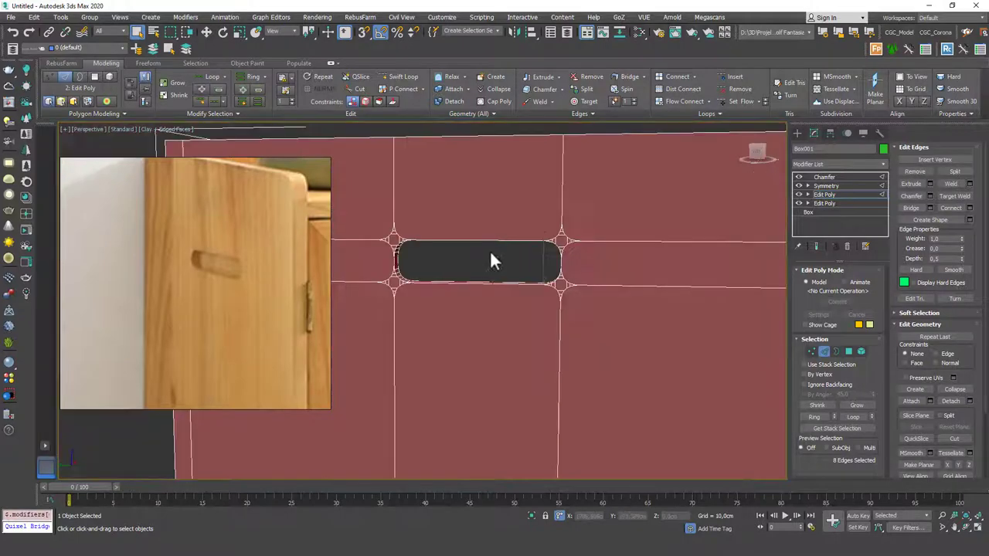
{"action": "left_click", "coordinate": [837, 194]}
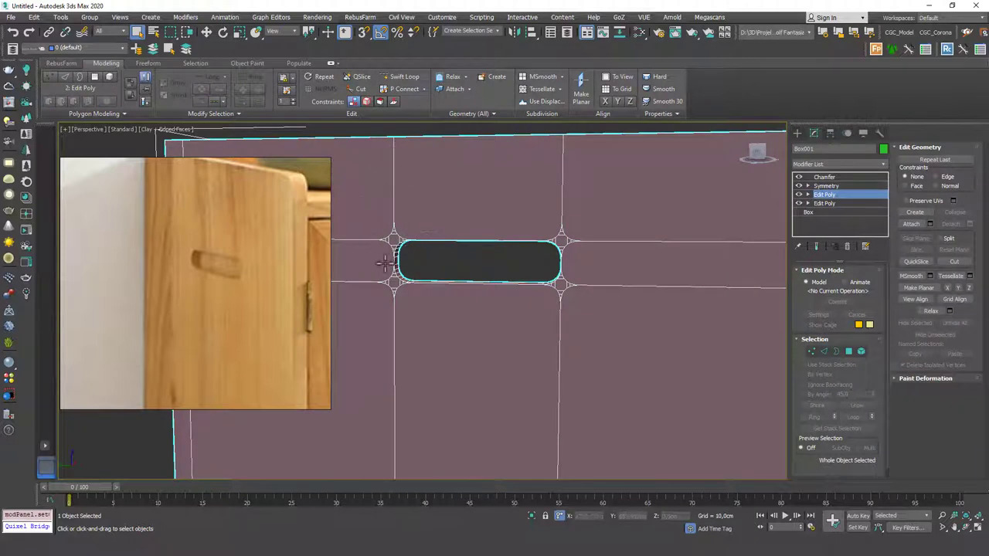
- Round the side panel's upper front corner edge with a 1.728 cm chamfer of 7 segments
{"action": "left_click", "coordinate": [798, 194]}
{"action": "left_click", "coordinate": [798, 194]}
{"action": "scroll", "coordinate": [500, 247], "scroll_direction": "down", "scroll_amount": 5}
{"action": "middle_click_drag", "start_coordinate": [584, 259], "coordinate": [481, 247], "text": "alt"}
{"action": "scroll", "coordinate": [485, 243], "scroll_direction": "up", "scroll_amount": 4}
{"action": "key", "text": "2"}
{"action": "left_click", "coordinate": [514, 230]}
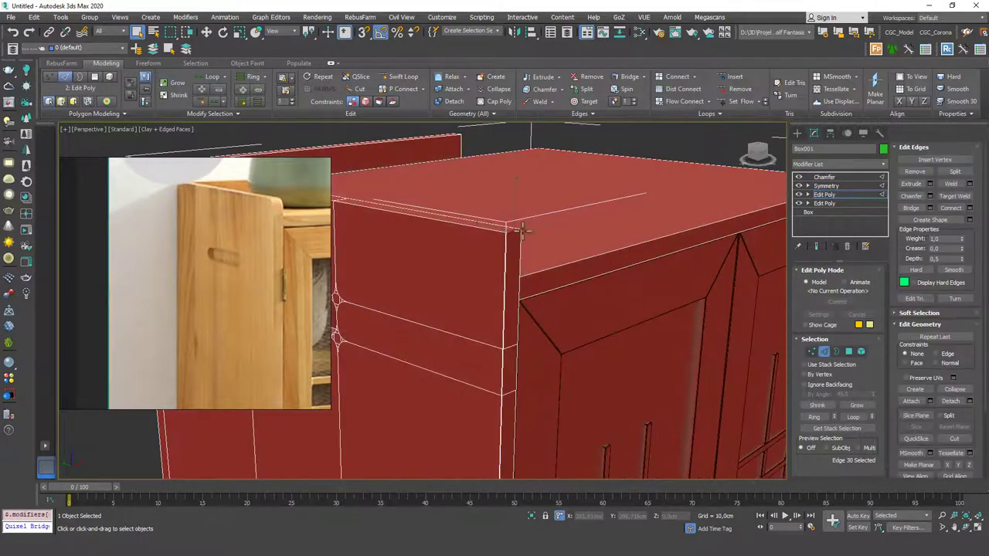
{"action": "left_click", "coordinate": [929, 195]}
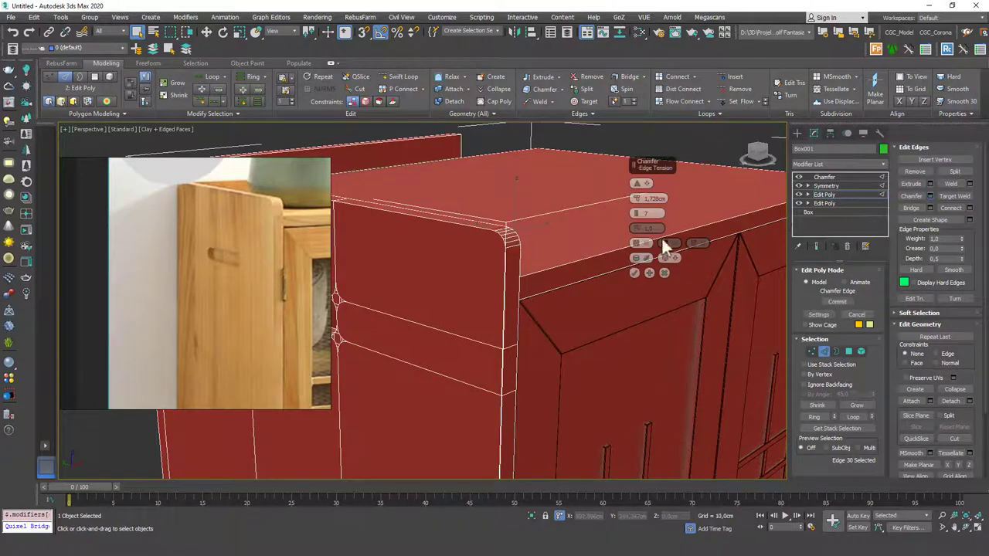
{"action": "left_click", "coordinate": [643, 266]}
- Examine the handle opening's rounded corner up close, comparing it with the Chamfer modifier switched on and off
{"action": "left_click", "coordinate": [818, 178]}
{"action": "scroll", "coordinate": [688, 175], "scroll_direction": "down", "scroll_amount": 5}
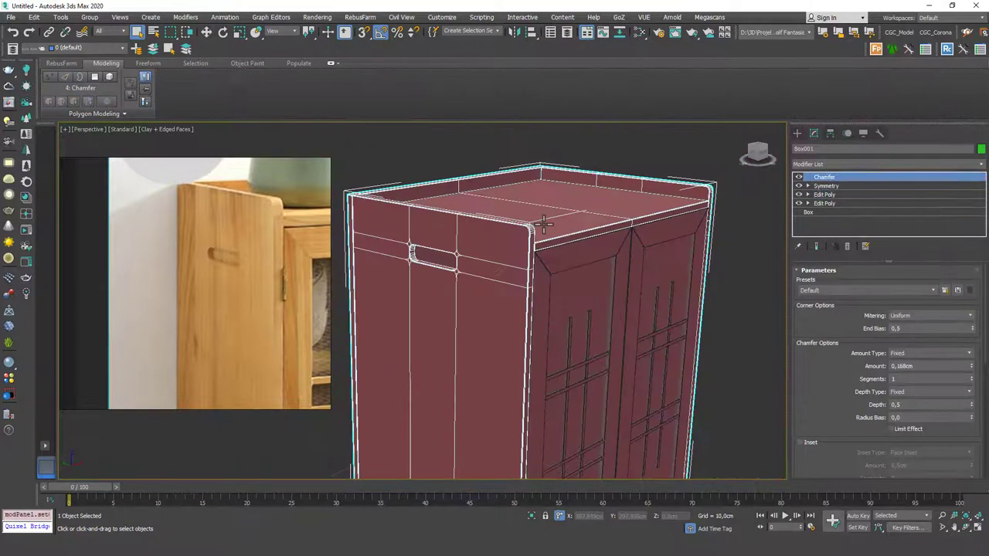
{"action": "left_click", "coordinate": [688, 175]}
{"action": "key", "text": "F4"}
{"action": "middle_click_drag", "start_coordinate": [622, 279], "coordinate": [510, 246], "text": "alt"}
{"action": "scroll", "coordinate": [472, 247], "scroll_direction": "up", "scroll_amount": 6}
{"action": "left_click", "coordinate": [539, 249]}
{"action": "key", "text": "F4"}
{"action": "scroll", "coordinate": [614, 232], "scroll_direction": "up", "scroll_amount": 4}
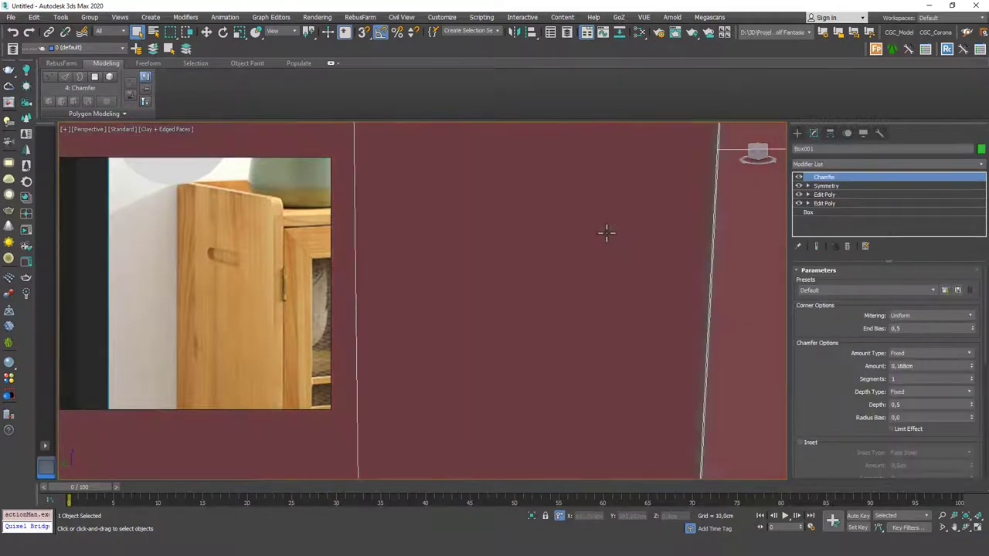
{"action": "scroll", "coordinate": [607, 231], "scroll_direction": "down", "scroll_amount": 1}
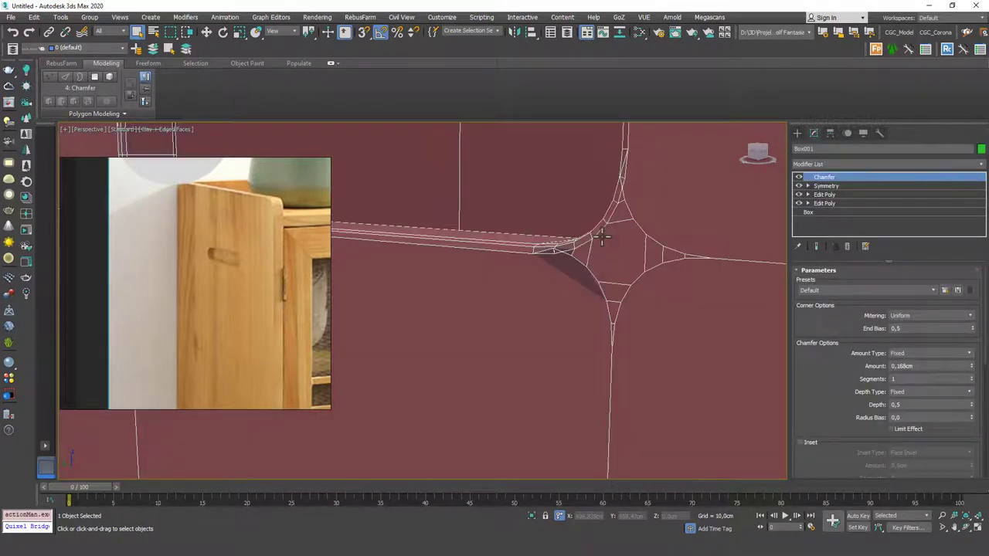
{"action": "left_click", "coordinate": [799, 176]}
{"action": "left_click", "coordinate": [798, 176]}
{"action": "left_click", "coordinate": [799, 176]}
{"action": "left_click", "coordinate": [798, 176]}
- Add an Edit Poly modifier above the Chamfer and try to shift a vertex at the handle opening's lower corner
{"action": "left_click", "coordinate": [838, 164]}
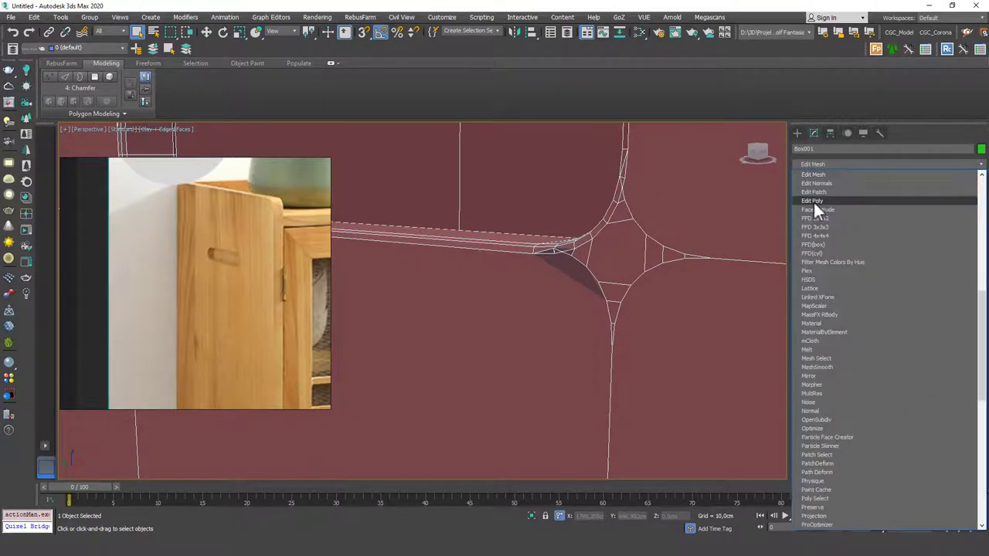
{"action": "left_click", "coordinate": [815, 203]}
{"action": "scroll", "coordinate": [559, 256], "scroll_direction": "down", "scroll_amount": 6}
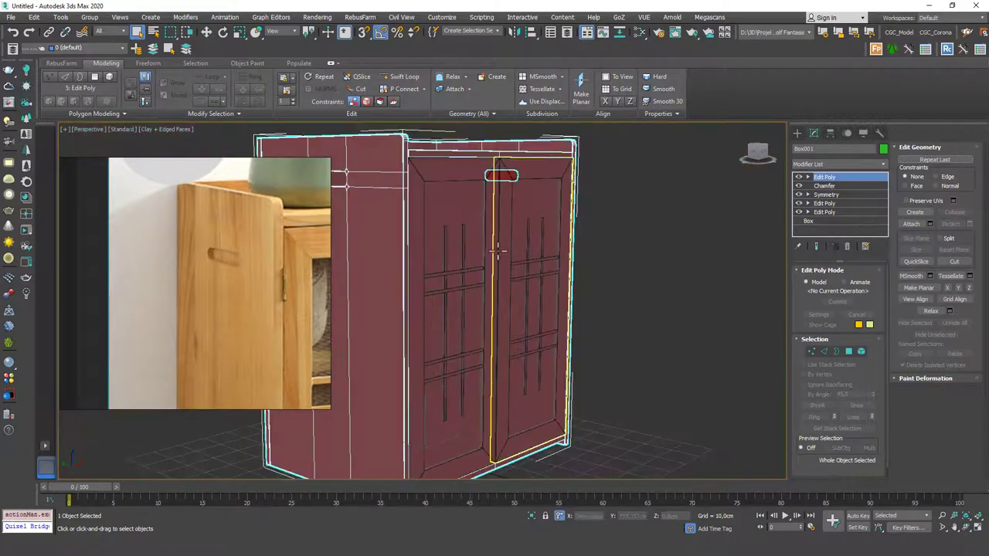
{"action": "scroll", "coordinate": [495, 185], "scroll_direction": "up", "scroll_amount": 8}
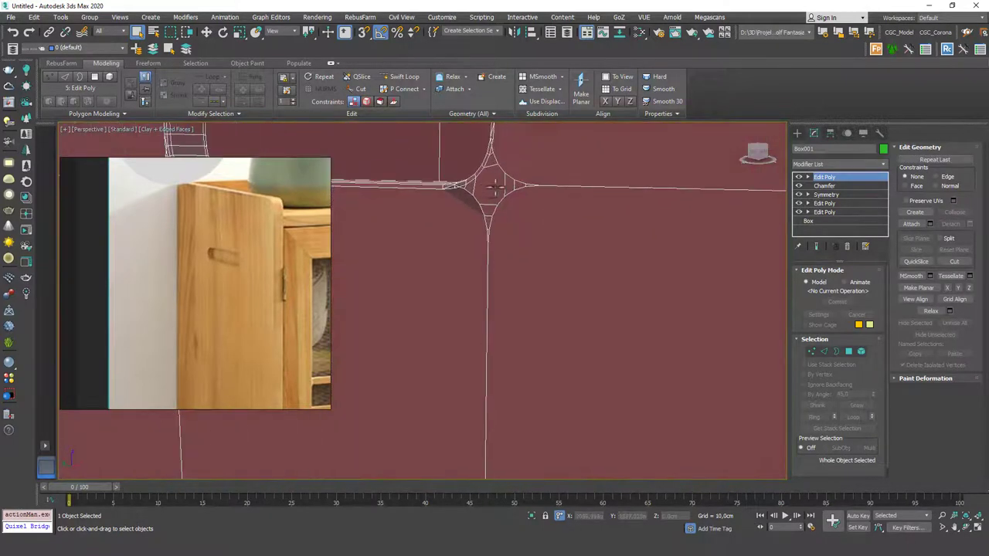
{"action": "middle_click_drag", "start_coordinate": [389, 237], "coordinate": [525, 226]}
{"action": "scroll", "coordinate": [526, 226], "scroll_direction": "up", "scroll_amount": 1}
{"action": "key", "text": "1"}
{"action": "left_click", "coordinate": [592, 333]}
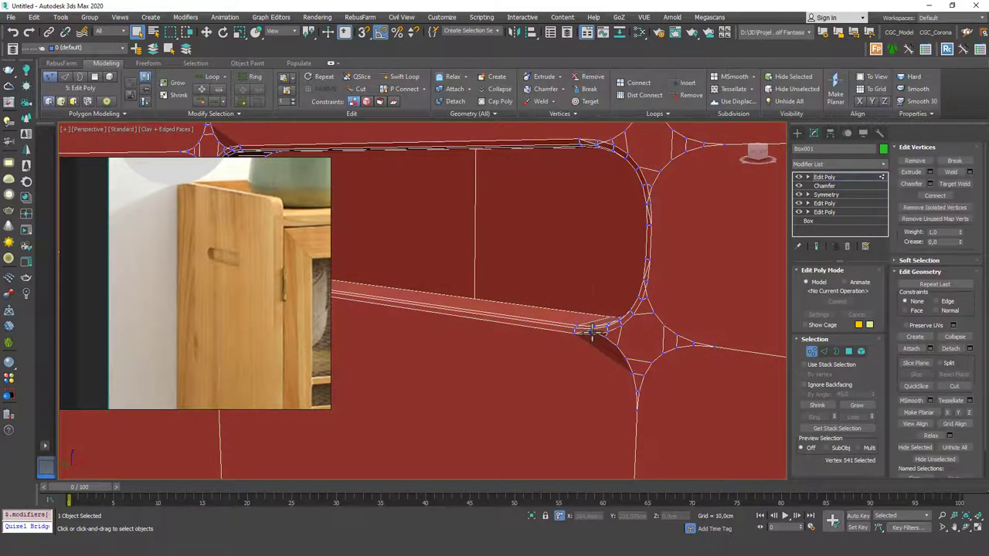
{"action": "key", "text": "w"}
{"action": "left_click_drag", "start_coordinate": [589, 329], "coordinate": [594, 329]}
{"action": "key", "text": "z"}
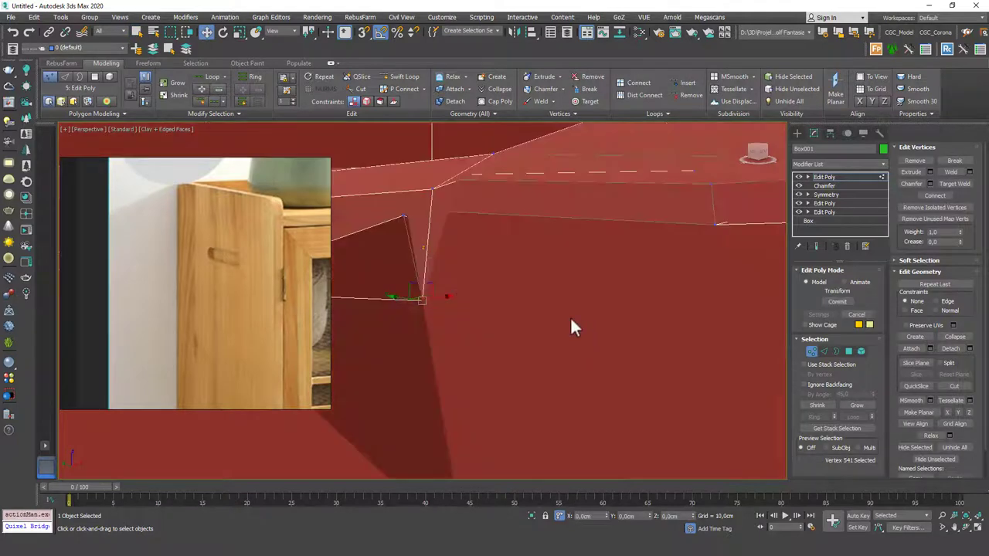
- Try to lower the neighbouring vertex at the same corner, then delete the Edit Poly modifier above the Chamfer
{"action": "scroll", "coordinate": [539, 294], "scroll_direction": "down", "scroll_amount": 6}
{"action": "scroll", "coordinate": [538, 293], "scroll_direction": "up", "scroll_amount": 3}
{"action": "key", "text": "z"}
{"action": "scroll", "coordinate": [502, 263], "scroll_direction": "down", "scroll_amount": 3}
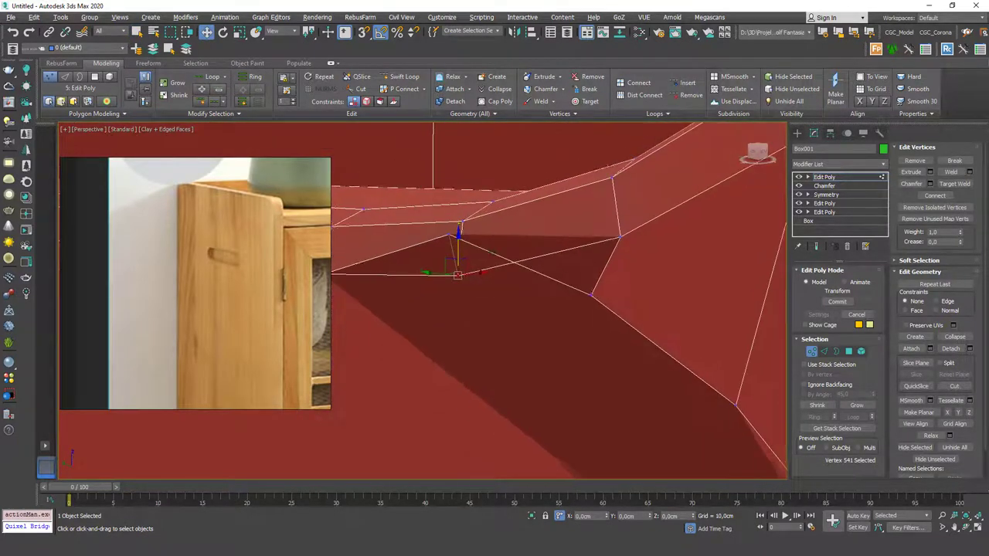
{"action": "left_click", "coordinate": [450, 235]}
{"action": "left_click_drag", "start_coordinate": [451, 198], "coordinate": [451, 259]}
{"action": "scroll", "coordinate": [463, 260], "scroll_direction": "down", "scroll_amount": 5}
{"action": "scroll", "coordinate": [467, 267], "scroll_direction": "up", "scroll_amount": 7}
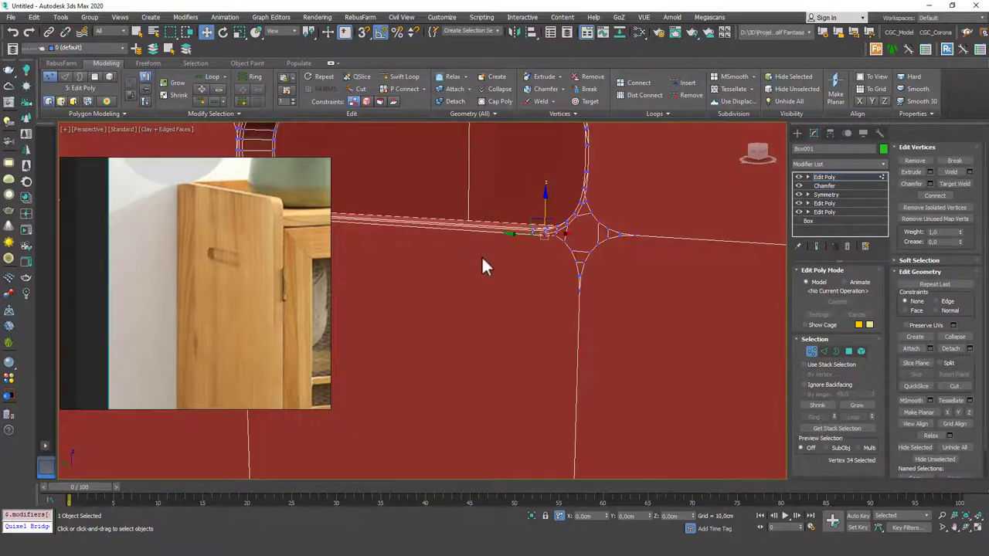
{"action": "middle_click_drag", "start_coordinate": [498, 263], "coordinate": [587, 258], "text": "alt"}
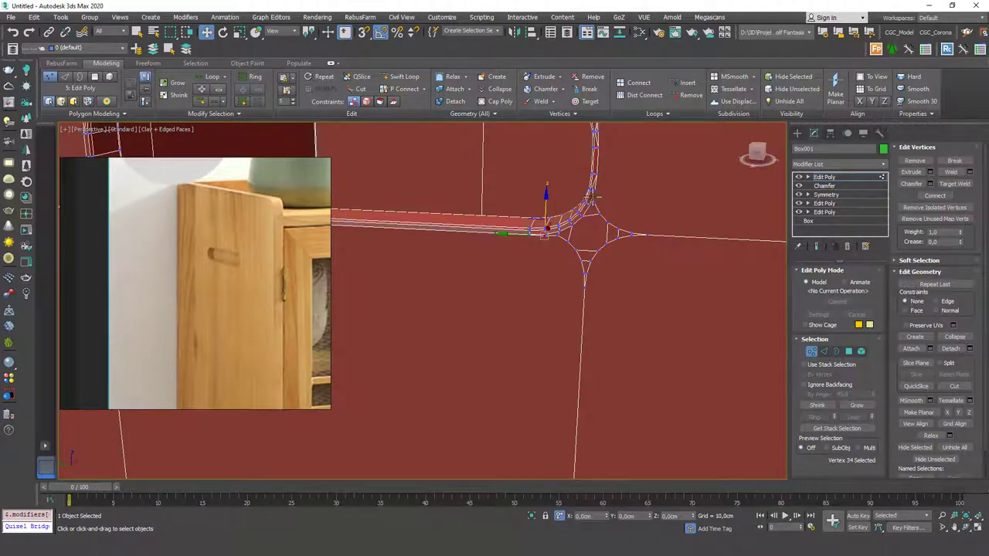
{"action": "right_click", "coordinate": [835, 175]}
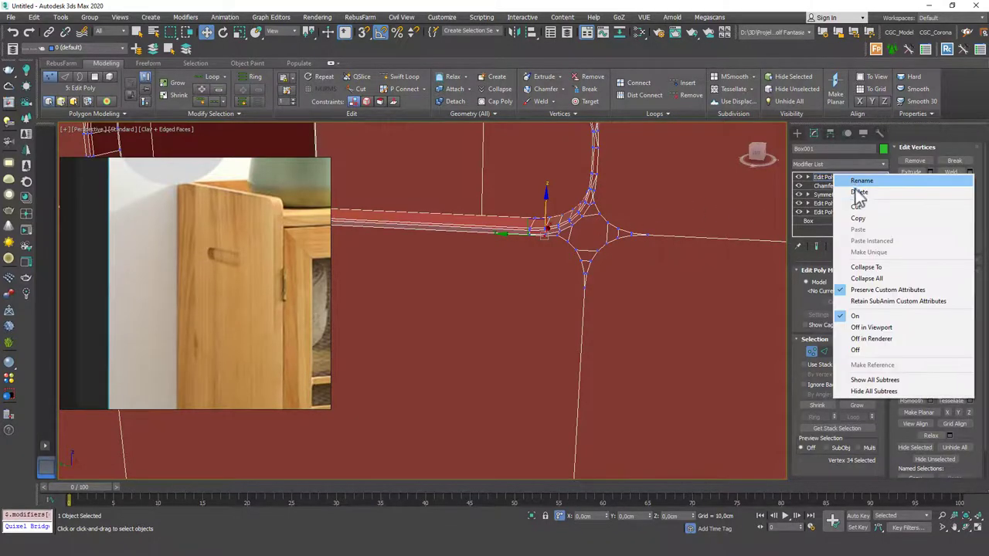
{"action": "left_click", "coordinate": [845, 187]}
- Turn off the Edit Poly modifier containing the handle opening and add a new Edit Poly modifier beneath it
{"action": "left_click", "coordinate": [834, 195]}
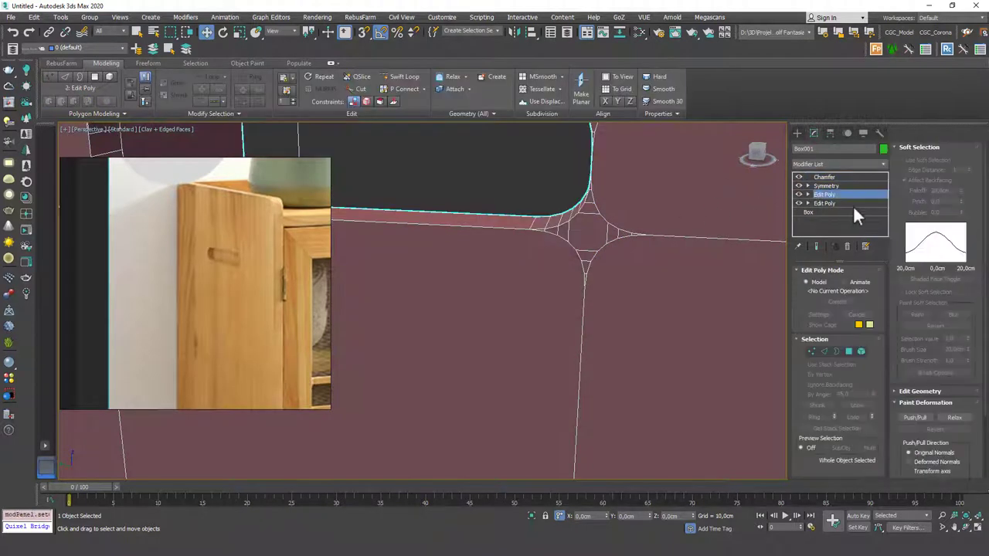
{"action": "left_click", "coordinate": [799, 194]}
{"action": "left_click", "coordinate": [833, 201]}
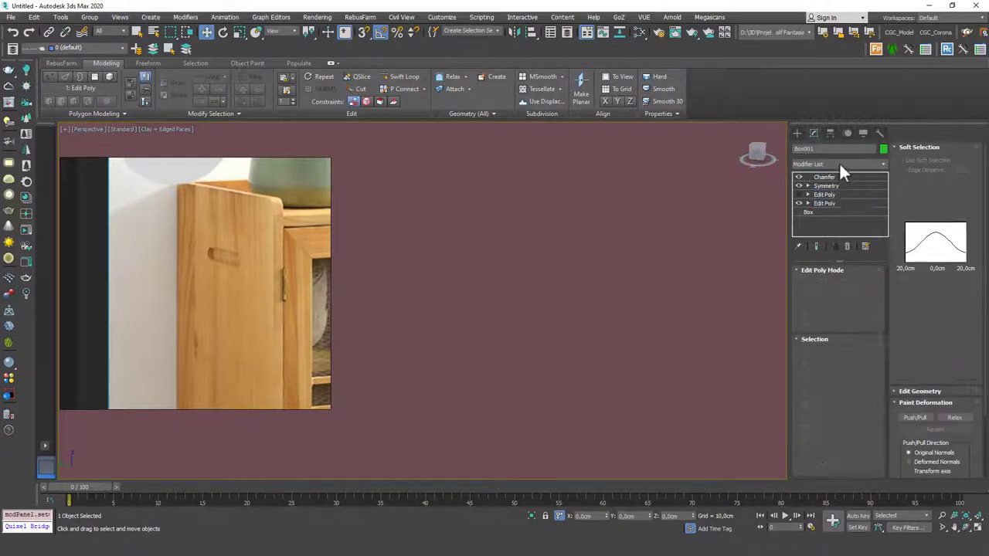
{"action": "left_click", "coordinate": [839, 163]}
{"action": "key", "text": "e"}
{"action": "left_click", "coordinate": [812, 200]}
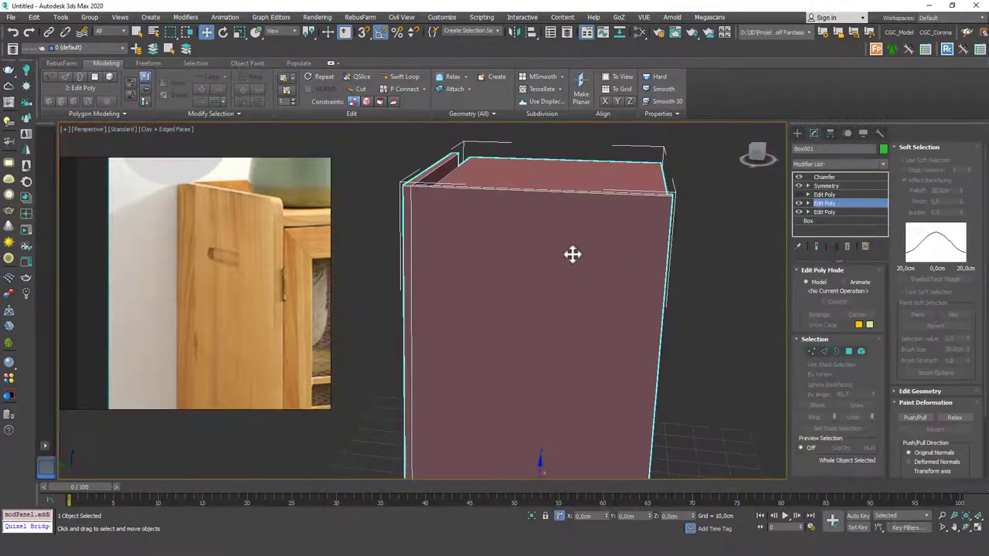
- Connect the side panel's vertical edges with 2 segments, pinch -87 and slide 1524, near the panel's upper end
{"action": "key", "text": "2"}
{"action": "left_click", "coordinate": [668, 241]}
{"action": "key", "text": "alt+r"}
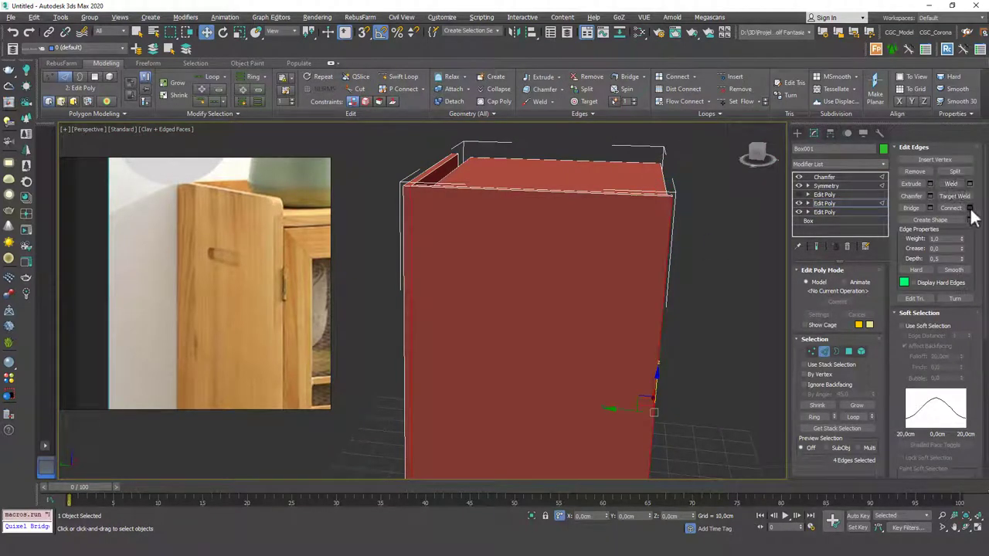
{"action": "left_click", "coordinate": [969, 208]}
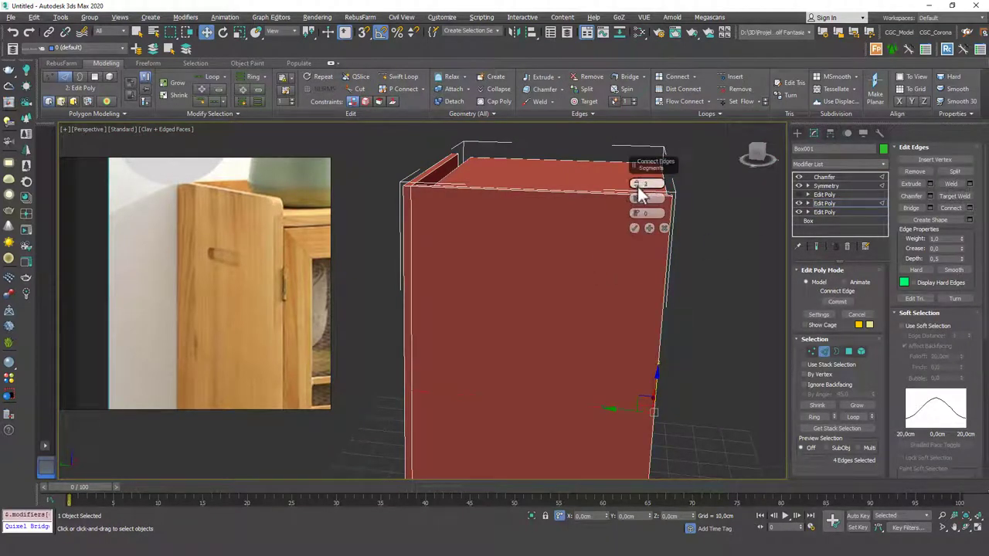
{"action": "left_click_drag", "start_coordinate": [636, 197], "coordinate": [627, 386]}
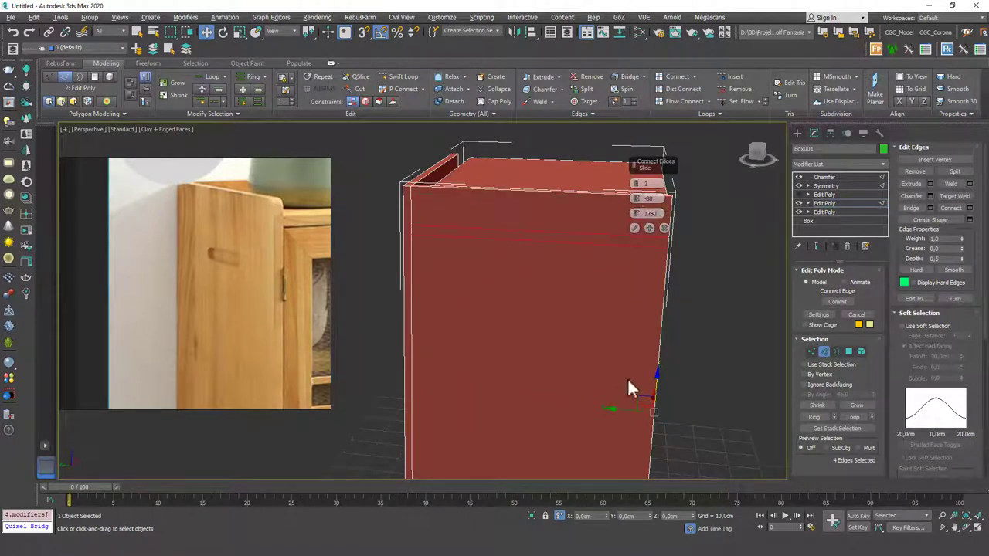
{"action": "left_click_drag", "start_coordinate": [635, 201], "coordinate": [633, 227]}
{"action": "left_click", "coordinate": [633, 227]}
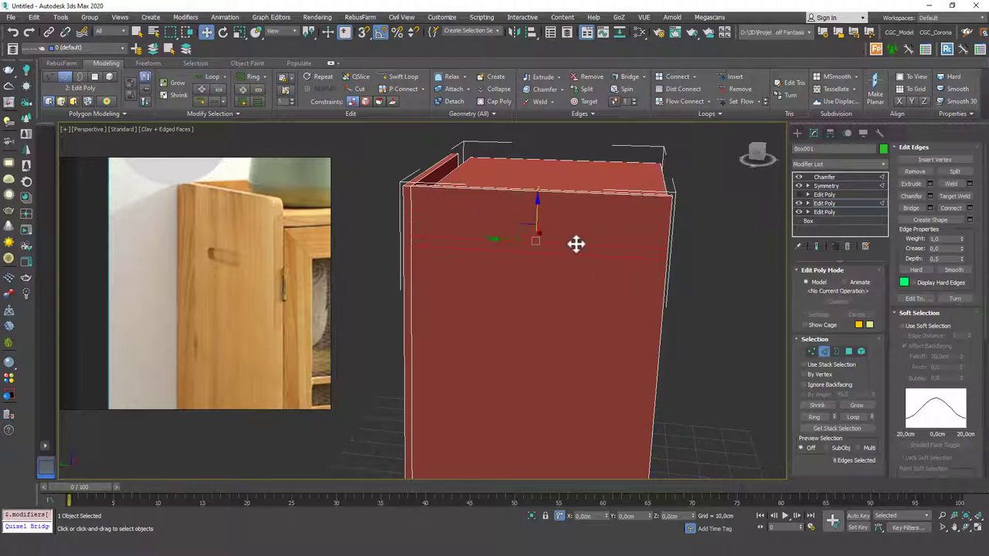
- Connect the new horizontal edges with 2 vertical segments, setting pinch to about -25 and slide to 0
{"action": "left_click", "coordinate": [970, 207]}
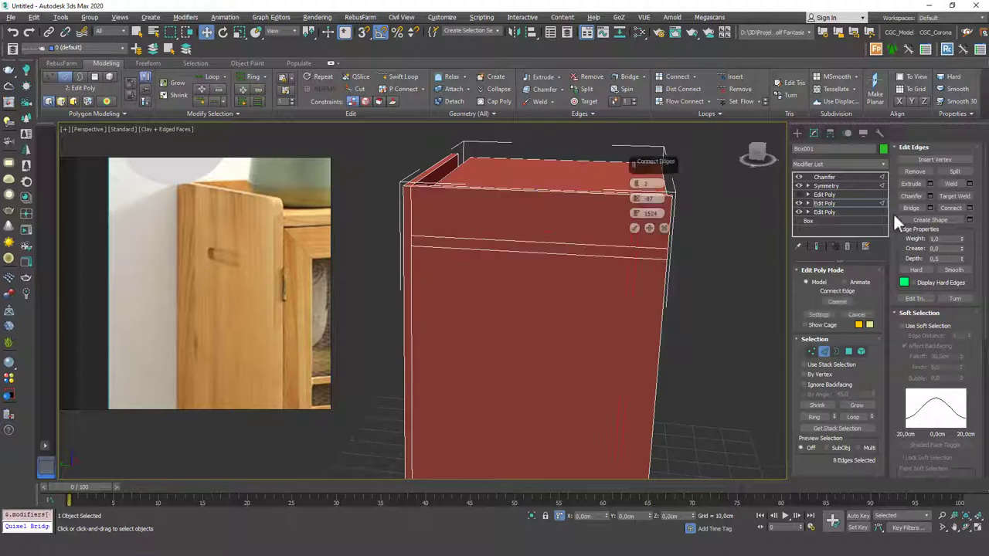
{"action": "right_click", "coordinate": [636, 199]}
{"action": "right_click", "coordinate": [636, 214]}
{"action": "left_click_drag", "start_coordinate": [636, 213], "coordinate": [635, 256]}
{"action": "right_click", "coordinate": [636, 214]}
{"action": "left_click_drag", "start_coordinate": [637, 198], "coordinate": [636, 255]}
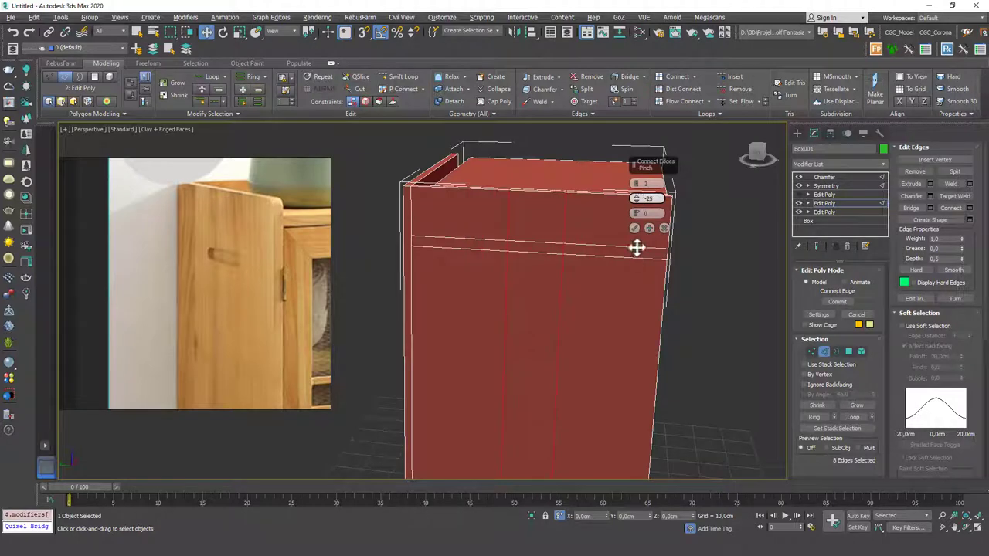
{"action": "left_click", "coordinate": [634, 228]}
- Bridge the small rectangular polygons on the side panel's outer and inner faces to cut a handle opening
{"action": "scroll", "coordinate": [552, 248], "scroll_direction": "up", "scroll_amount": 5}
{"action": "key", "text": "4"}
{"action": "key", "text": "q"}
{"action": "left_click_drag", "start_coordinate": [547, 246], "coordinate": [557, 243]}
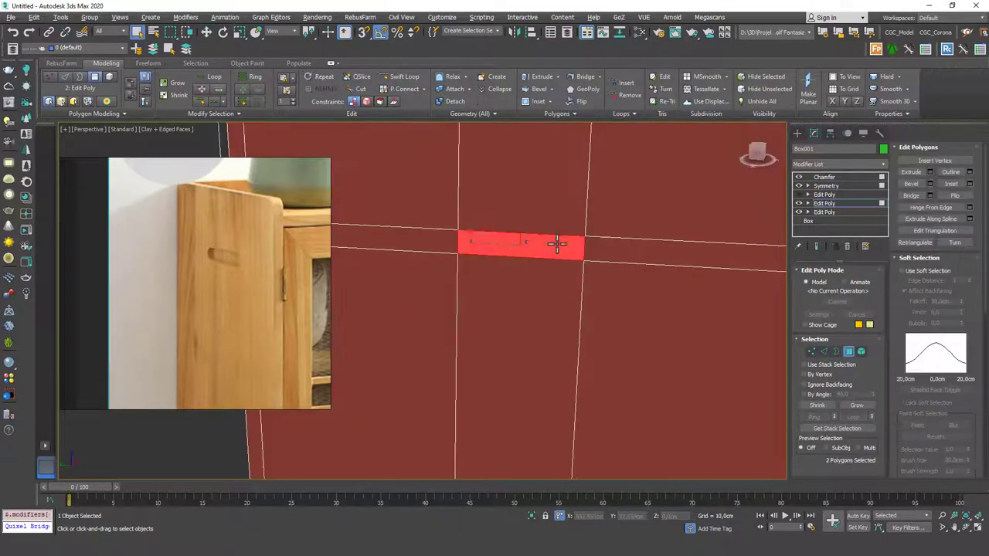
{"action": "left_click", "coordinate": [917, 194]}
{"action": "middle_click_drag", "start_coordinate": [515, 222], "coordinate": [580, 242], "text": "alt"}
{"action": "key", "text": "w"}
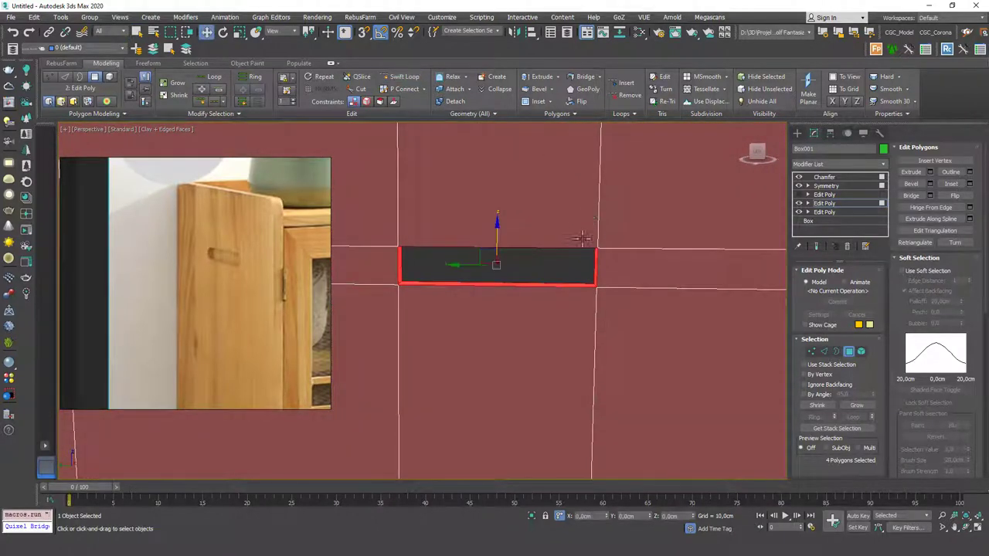
- Connect the horizontal edges above the handle opening with 2 segments, pinch 87 and slide 0, near the opening's ends
{"action": "key", "text": "2"}
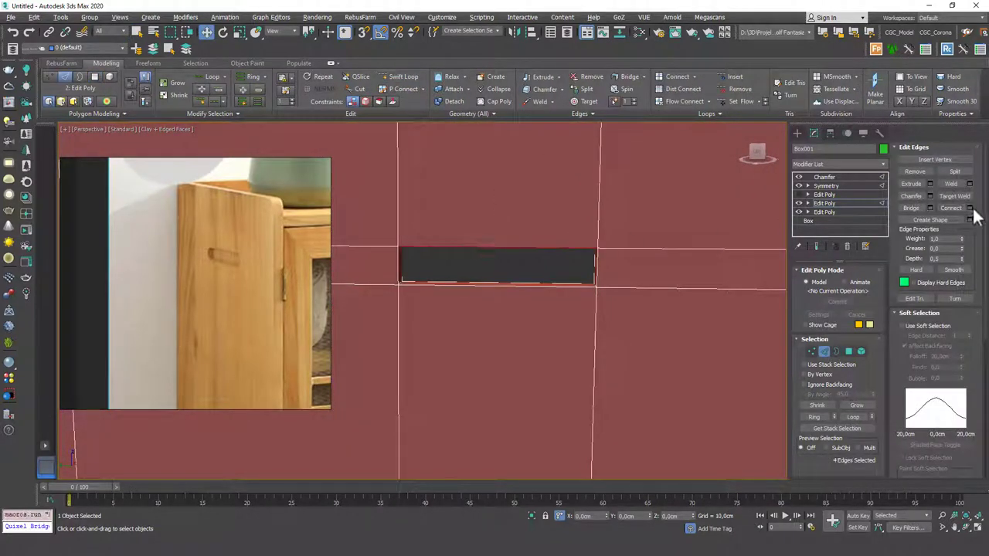
{"action": "left_click", "coordinate": [969, 208]}
{"action": "right_click", "coordinate": [638, 198]}
{"action": "left_click_drag", "start_coordinate": [637, 212], "coordinate": [626, 10]}
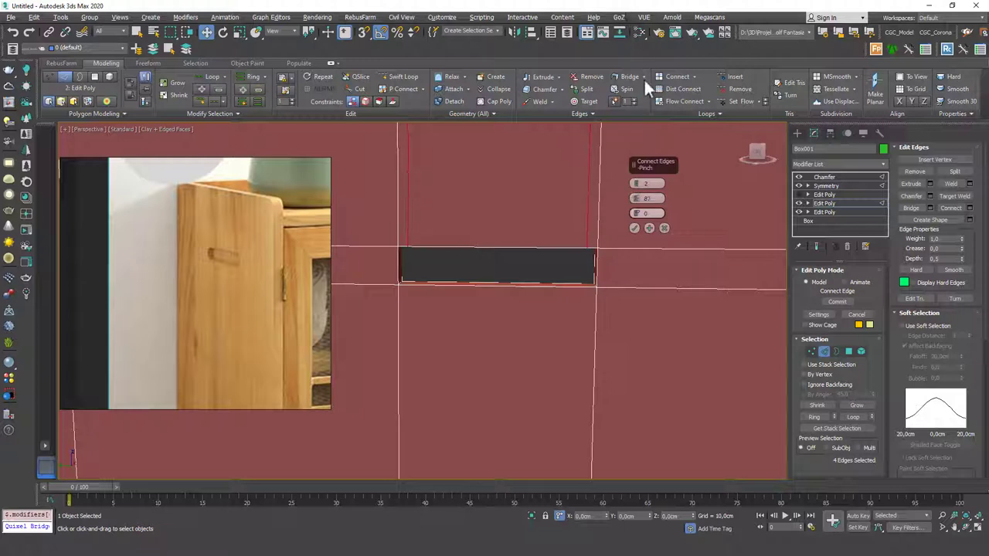
{"action": "left_click", "coordinate": [637, 182]}
{"action": "left_click", "coordinate": [636, 182]}
{"action": "left_click", "coordinate": [634, 228]}
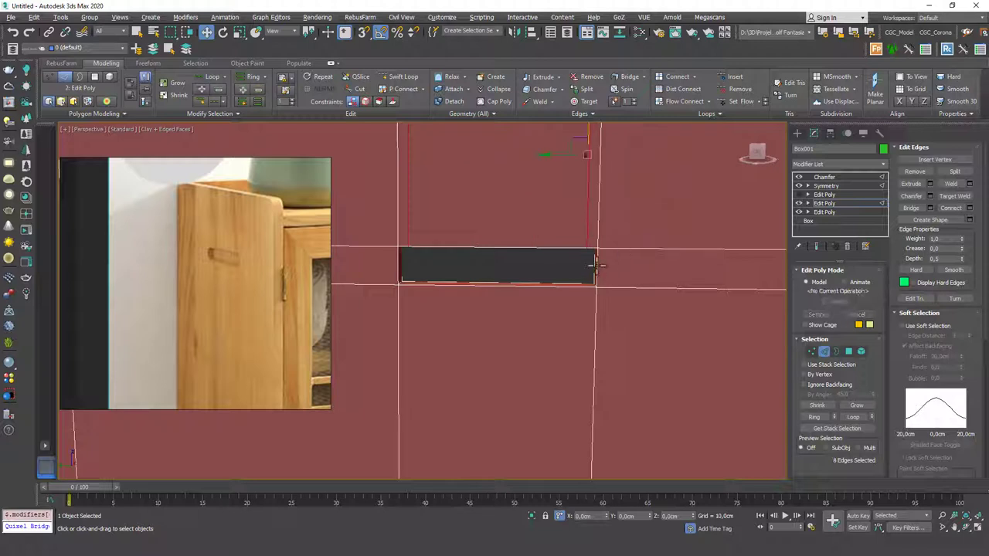
- Connect the edges at both short ends of the handle opening with 2 horizontal segments and check the chamfered result
{"action": "left_click", "coordinate": [593, 267]}
{"action": "double_click", "coordinate": [396, 270]}
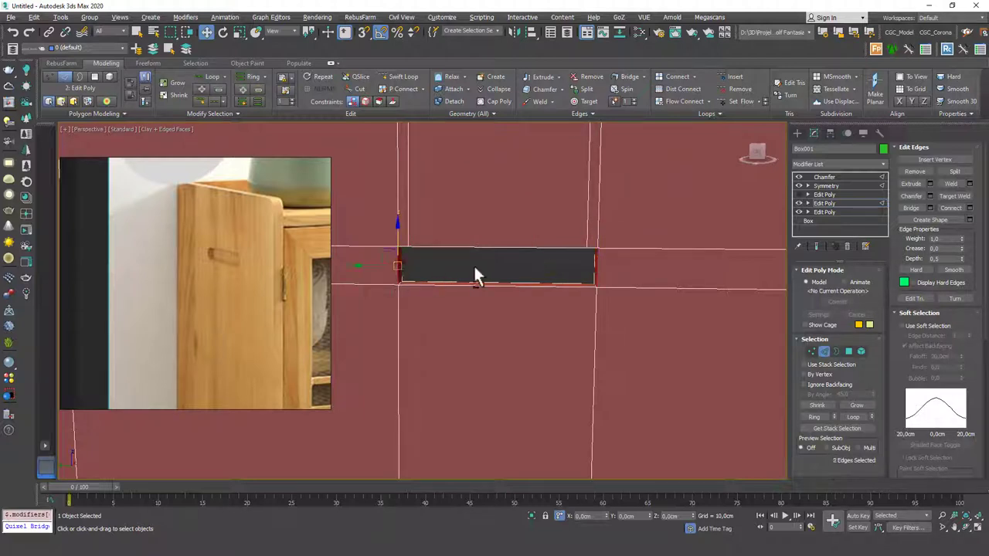
{"action": "left_click", "coordinate": [969, 208]}
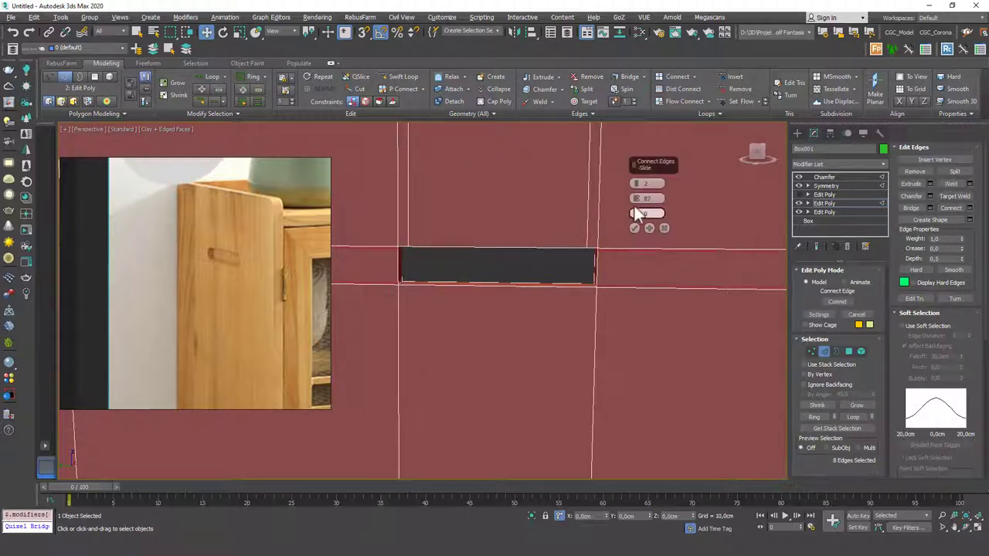
{"action": "left_click_drag", "start_coordinate": [639, 199], "coordinate": [624, 317]}
{"action": "left_click", "coordinate": [634, 228]}
{"action": "middle_click_drag", "start_coordinate": [482, 258], "coordinate": [476, 241], "text": "alt"}
{"action": "scroll", "coordinate": [408, 257], "scroll_direction": "up", "scroll_amount": 4}
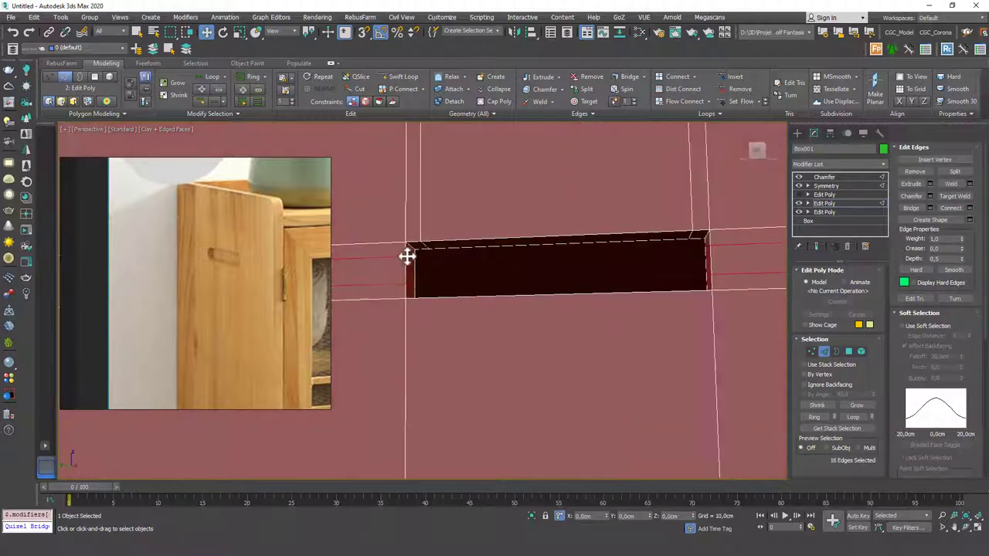
{"action": "key", "text": "2"}
{"action": "key", "text": "Page_Up"}
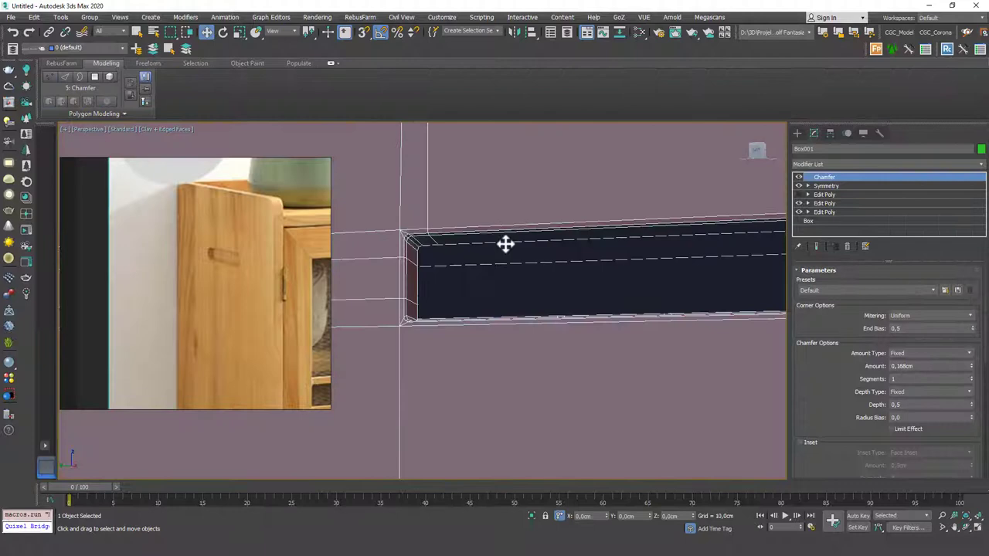
- Move the handle opening's upper corner edge inward in the lower Edit Poly modifier to bevel that corner
{"action": "left_click", "coordinate": [830, 202]}
{"action": "key", "text": "2"}
{"action": "left_click", "coordinate": [413, 242]}
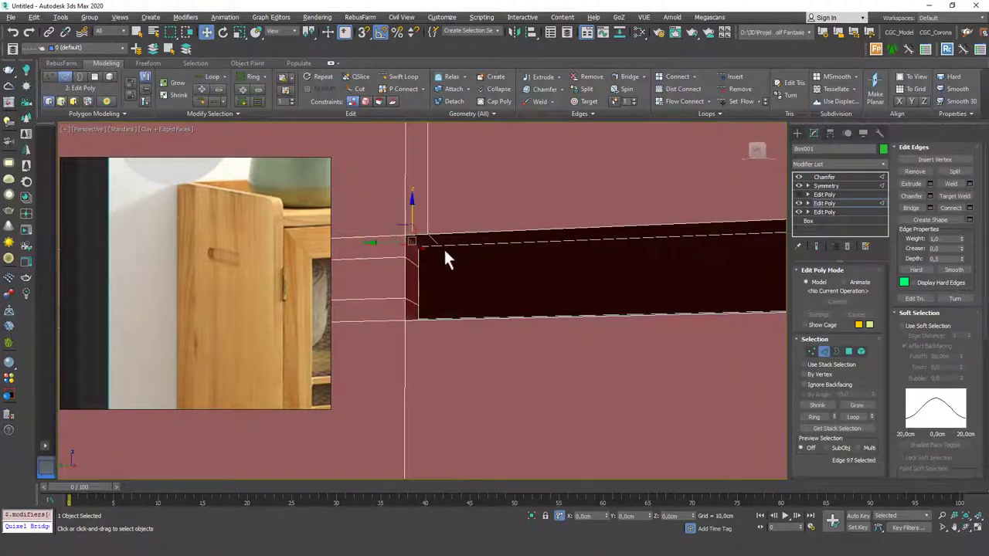
{"action": "middle_click_drag", "start_coordinate": [444, 253], "coordinate": [454, 260], "text": "alt"}
{"action": "left_click_drag", "start_coordinate": [403, 226], "coordinate": [419, 229]}
{"action": "key", "text": "e"}
{"action": "scroll", "coordinate": [464, 238], "scroll_direction": "down", "scroll_amount": 1}
{"action": "middle_click_drag", "start_coordinate": [466, 239], "coordinate": [483, 245], "text": "alt"}
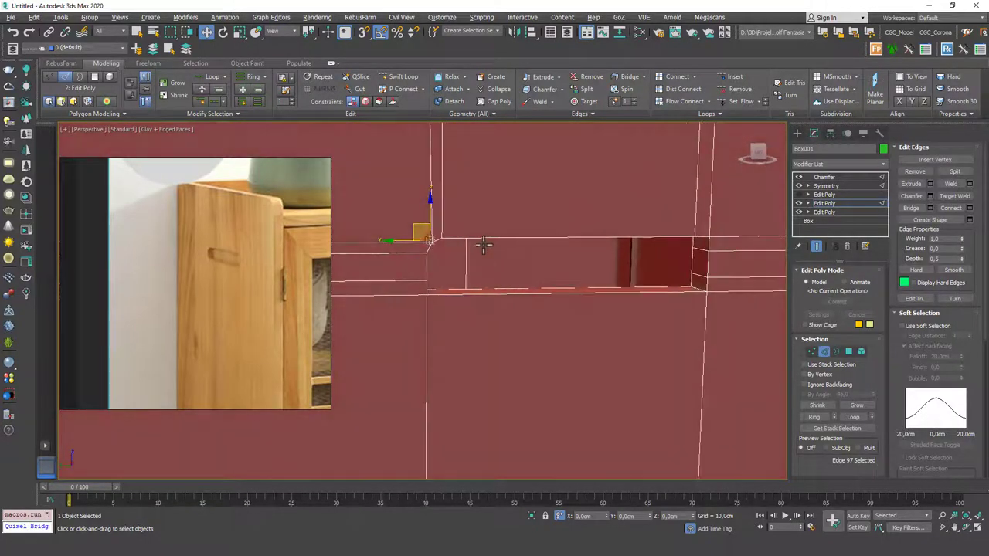
- Leave edge editing and hide the edged-faces display to examine the shading around the handle opening
{"action": "key", "text": "2"}
{"action": "scroll", "coordinate": [483, 246], "scroll_direction": "down", "scroll_amount": 3}
{"action": "key", "text": "F4"}
{"action": "scroll", "coordinate": [495, 255], "scroll_direction": "up", "scroll_amount": 3}
{"action": "scroll", "coordinate": [512, 187], "scroll_direction": "down", "scroll_amount": 2}
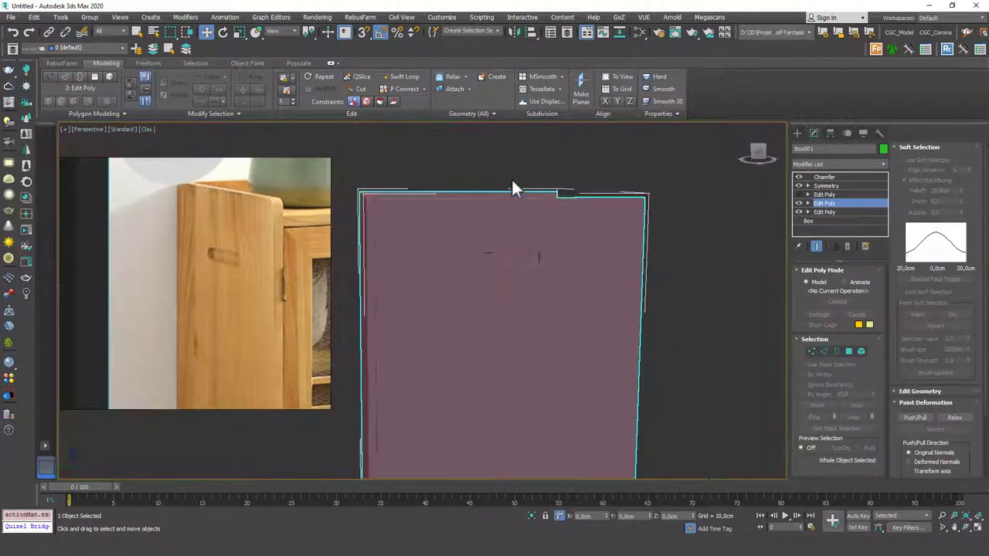
- Reselect the side panel at its Chamfer level, restore the edged-faces display and examine the handle opening's rounded upper corner up close
{"action": "left_click", "coordinate": [512, 181]}
{"action": "middle_click_drag", "start_coordinate": [514, 267], "coordinate": [459, 205], "text": "alt"}
{"action": "scroll", "coordinate": [448, 248], "scroll_direction": "up", "scroll_amount": 3}
{"action": "left_click", "coordinate": [452, 217]}
{"action": "key", "text": "z"}
{"action": "middle_click_drag", "start_coordinate": [459, 205], "coordinate": [530, 240]}
{"action": "scroll", "coordinate": [454, 210], "scroll_direction": "up", "scroll_amount": 4}
{"action": "scroll", "coordinate": [418, 220], "scroll_direction": "up", "scroll_amount": 3}
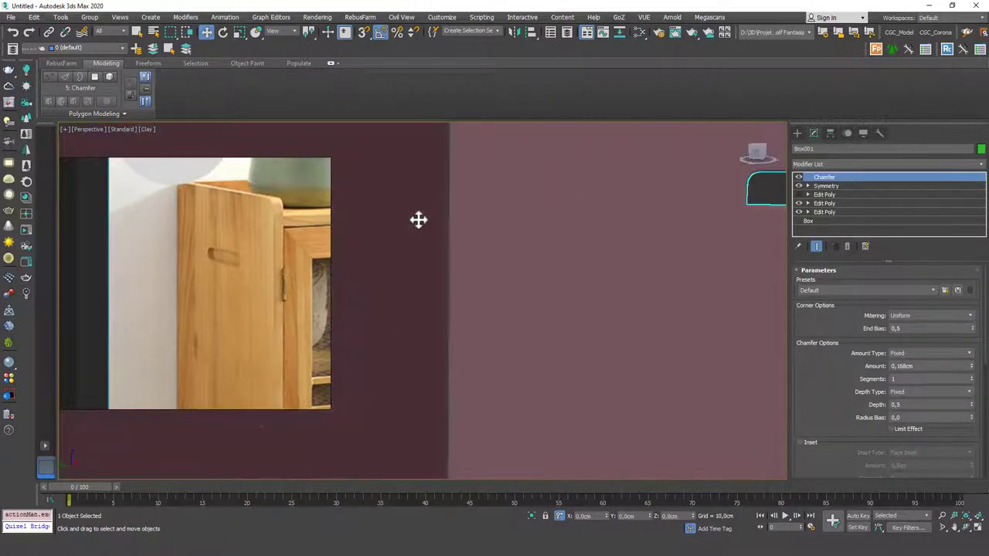
{"action": "scroll", "coordinate": [417, 219], "scroll_direction": "down", "scroll_amount": 3}
{"action": "key", "text": "F4"}
{"action": "scroll", "coordinate": [451, 221], "scroll_direction": "up", "scroll_amount": 2}
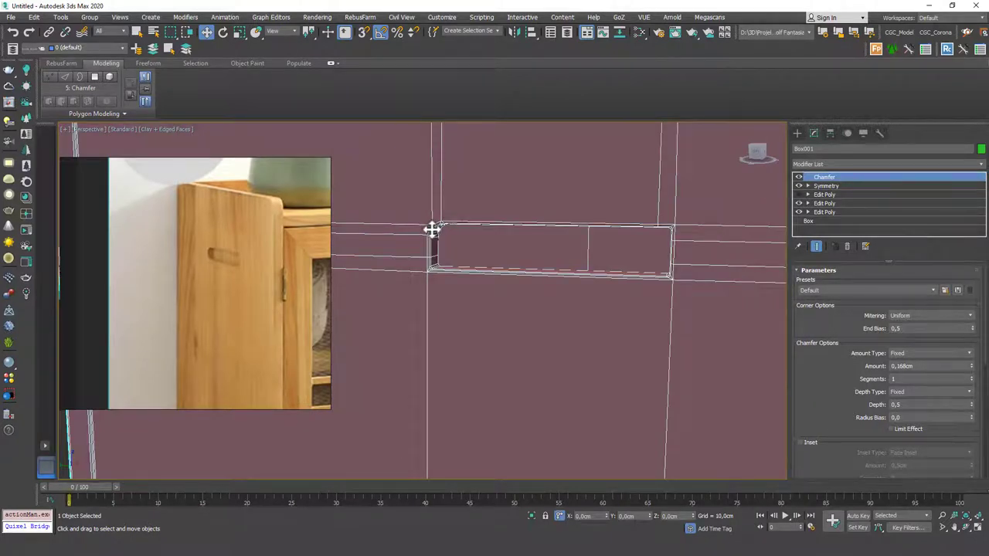
{"action": "scroll", "coordinate": [433, 230], "scroll_direction": "up", "scroll_amount": 4}
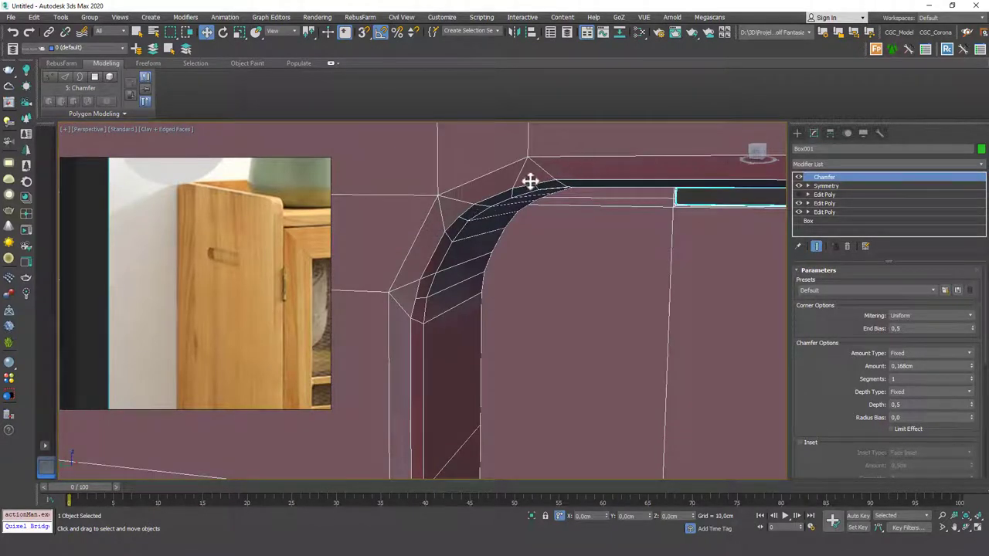
- Deselect the side panel and review the whole cabinet from the front corner
{"action": "scroll", "coordinate": [455, 255], "scroll_direction": "down", "scroll_amount": 5}
{"action": "scroll", "coordinate": [463, 248], "scroll_direction": "down", "scroll_amount": 3}
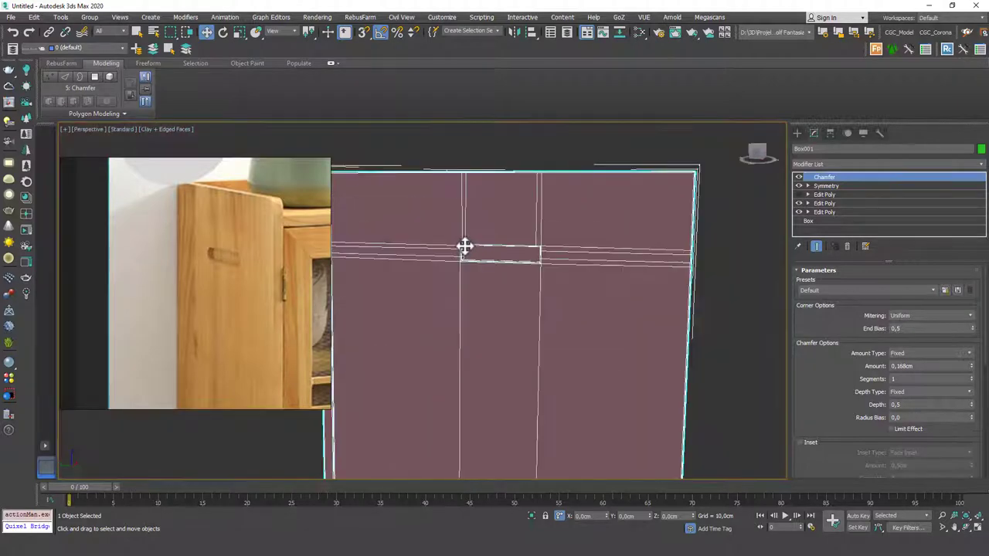
{"action": "scroll", "coordinate": [573, 257], "scroll_direction": "down", "scroll_amount": 3}
{"action": "middle_click_drag", "start_coordinate": [573, 256], "coordinate": [533, 271]}
{"action": "left_click", "coordinate": [693, 238]}
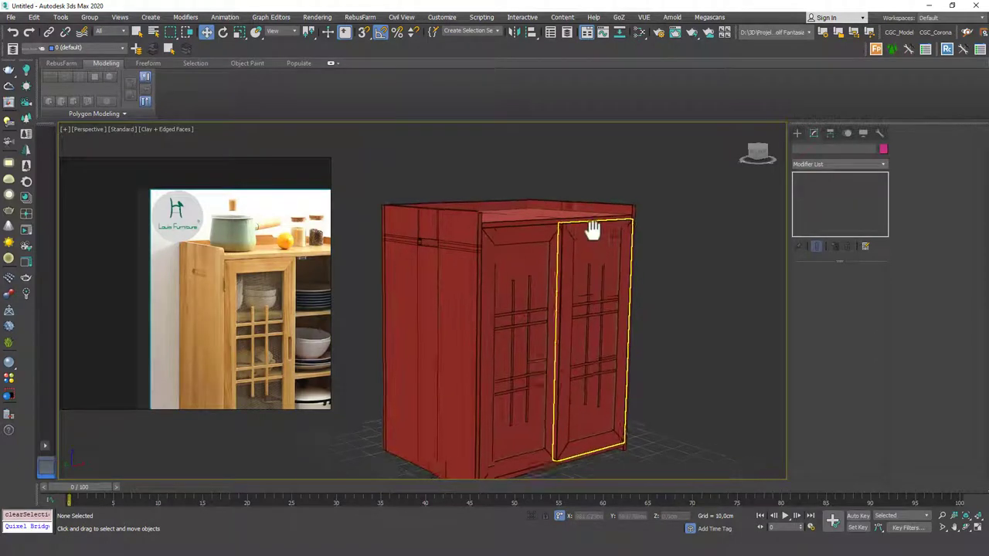
{"action": "scroll", "coordinate": [591, 228], "scroll_direction": "down", "scroll_amount": 4}
{"action": "scroll", "coordinate": [588, 232], "scroll_direction": "up", "scroll_amount": 2}
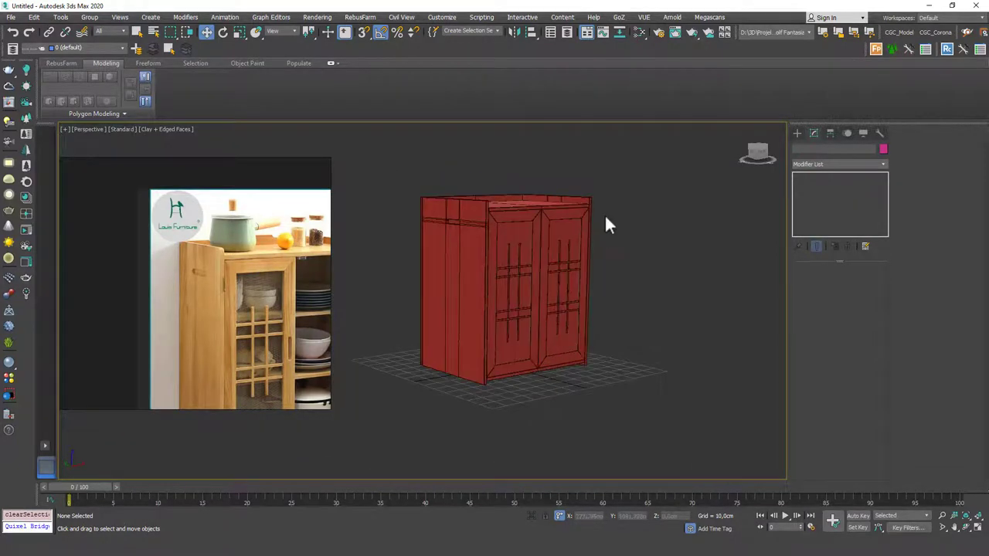